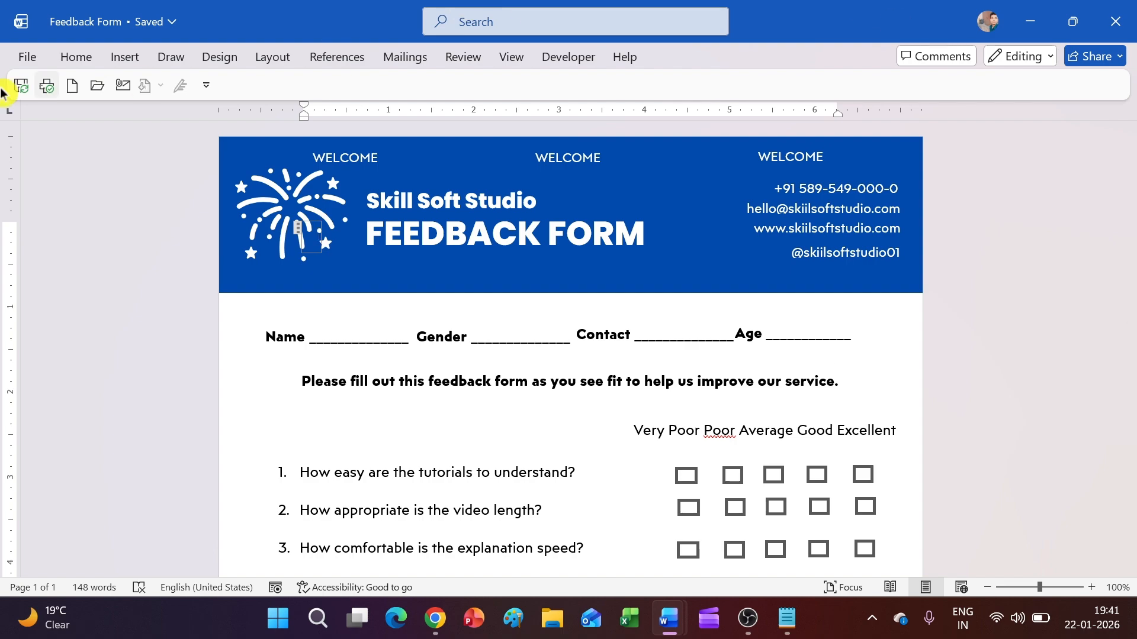
Step: Open Word's New page showing the blank document and template gallery
click(26, 58)
click(59, 138)
Step: Start a blank document and draw a full-width rectangle banner across the top of the page
click(216, 185)
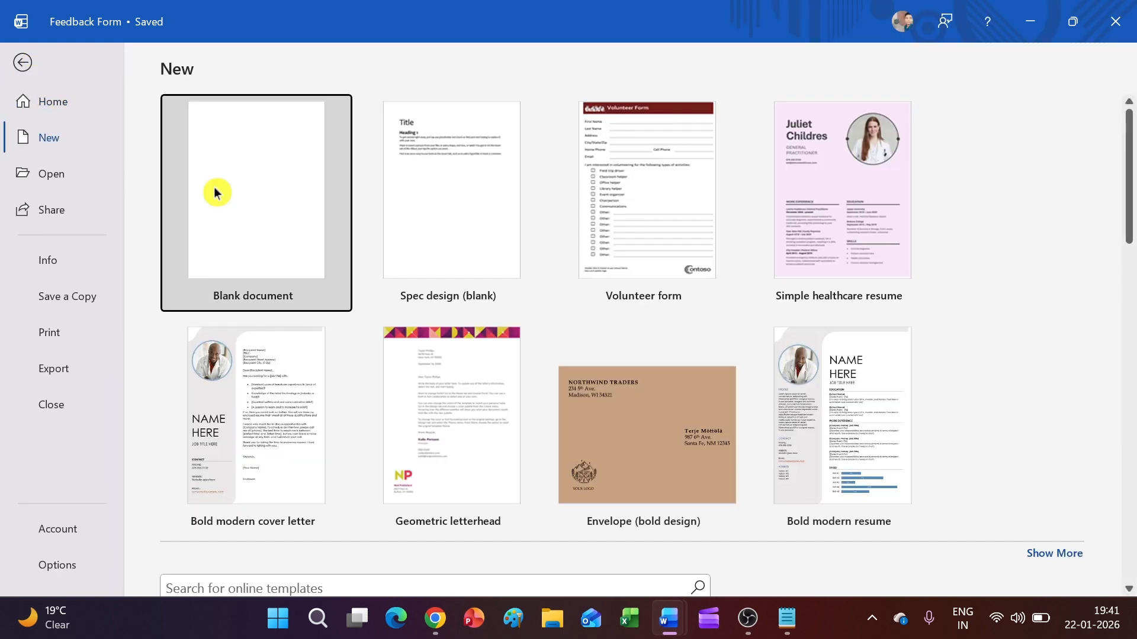
click(123, 61)
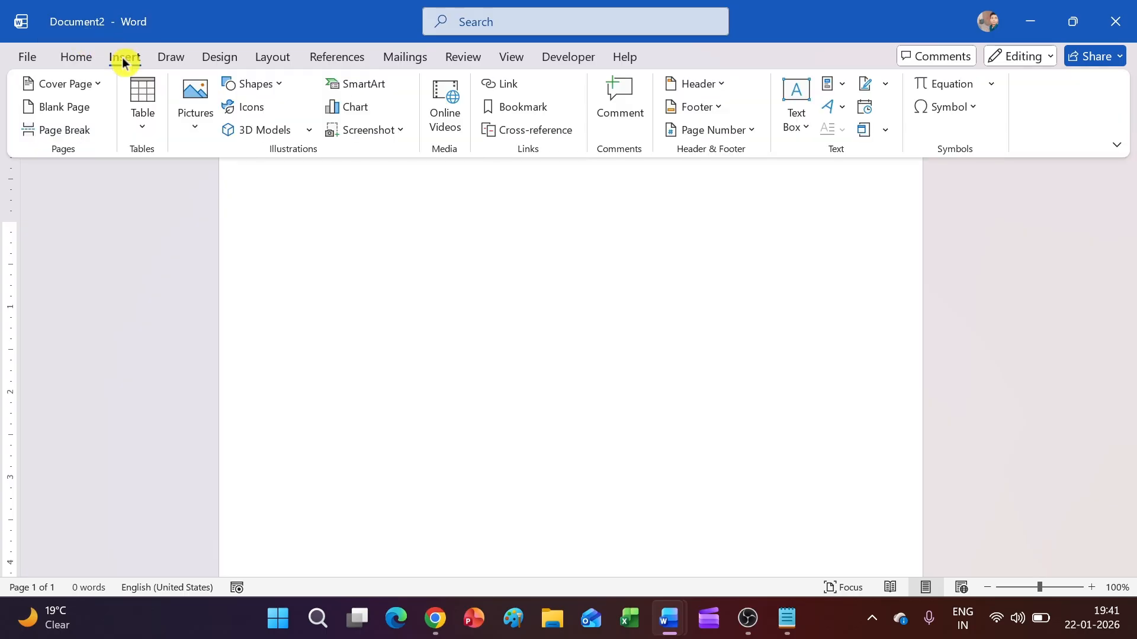
click(272, 89)
click(304, 142)
mouse_move(302, 208)
mouse_down()
mouse_move(462, 297)
mouse_move(921, 332)
mouse_up()
drag(794, 308, 687, 231)
drag(836, 200, 929, 201)
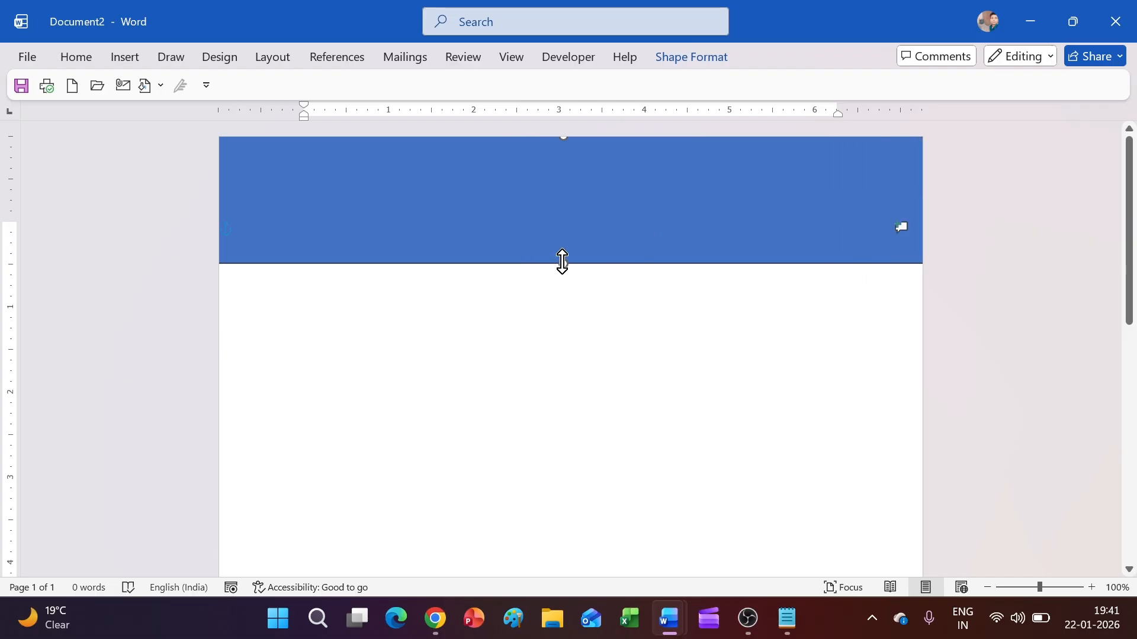
drag(564, 264, 564, 276)
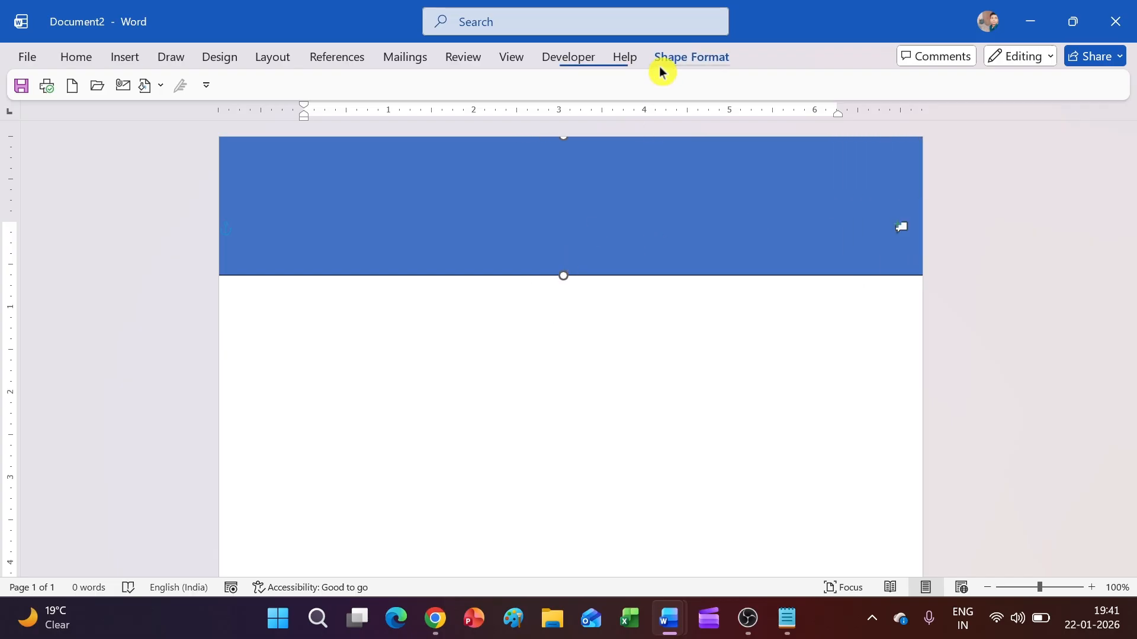
Step: Fill the banner rectangle with custom hex colour #004AAD
click(659, 63)
click(353, 93)
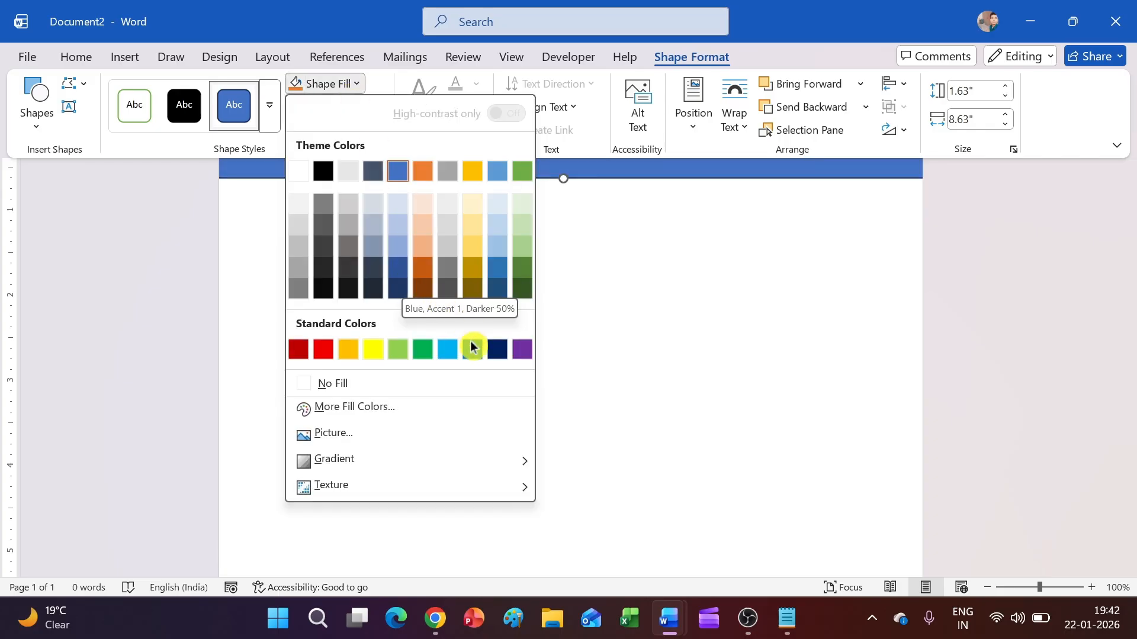
click(388, 408)
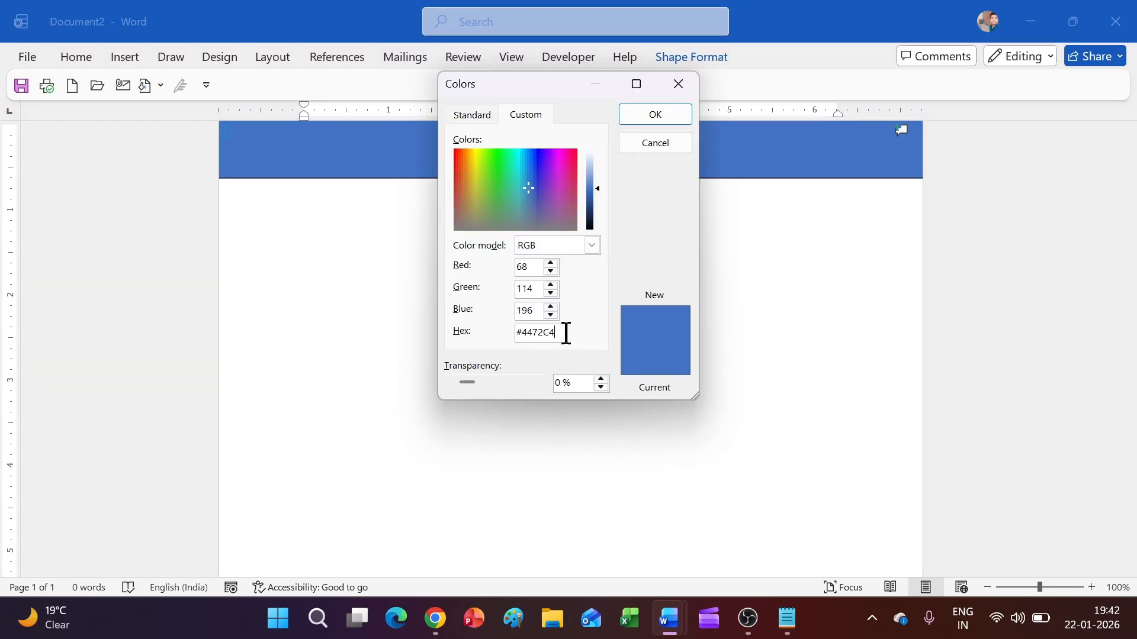
drag(566, 333, 515, 335)
text(#004AAD)
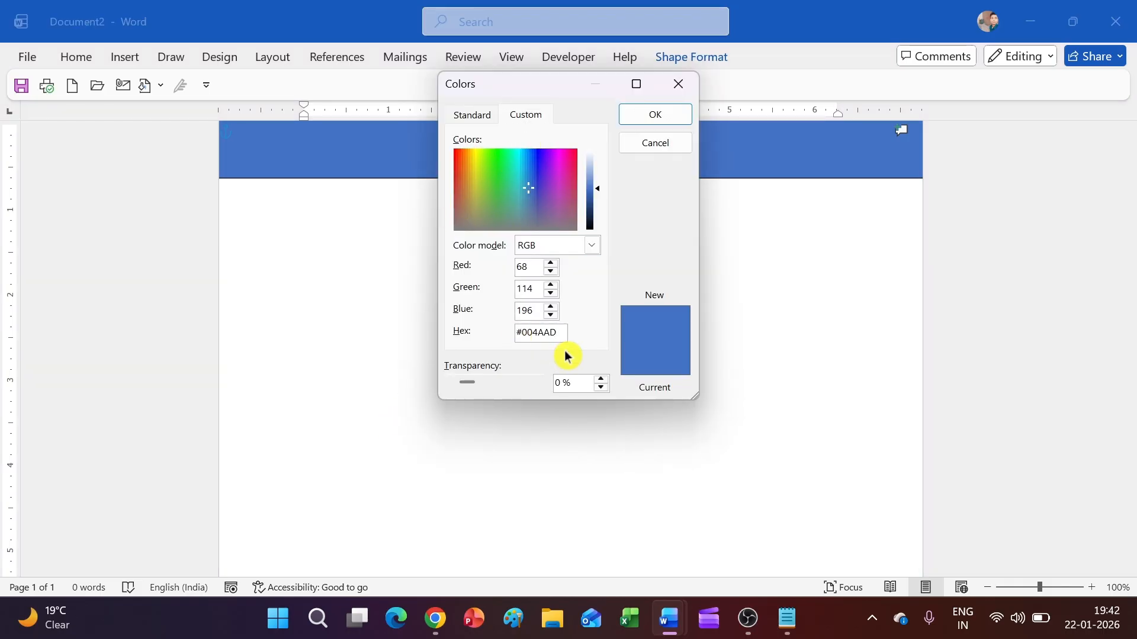
click(541, 309)
click(628, 119)
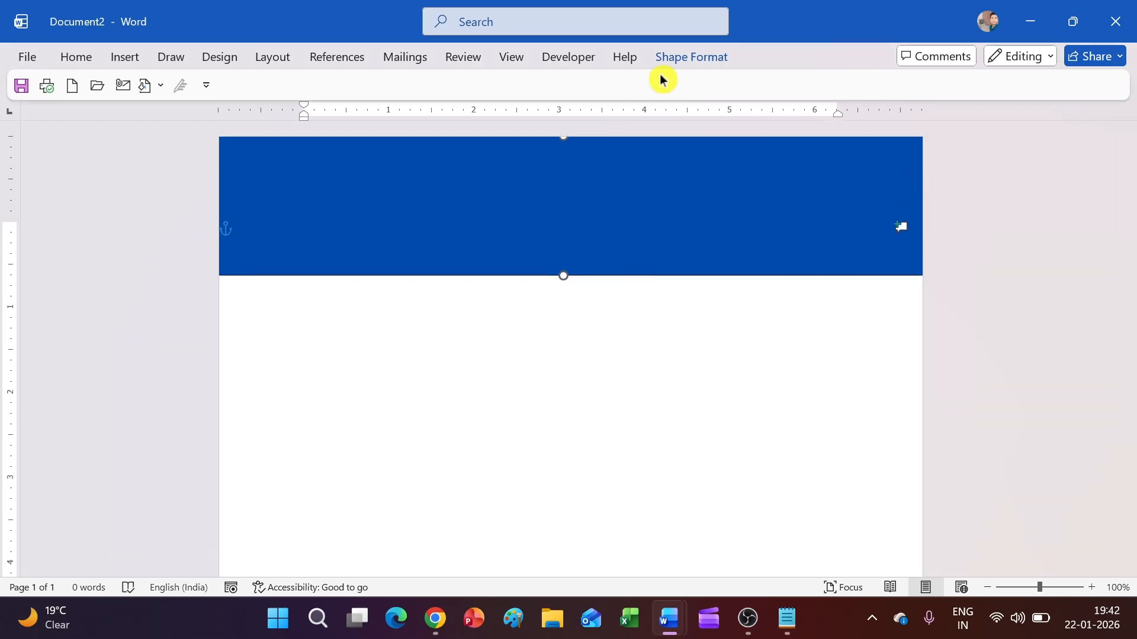
Step: Remove the banner rectangle's outline
click(675, 60)
click(340, 112)
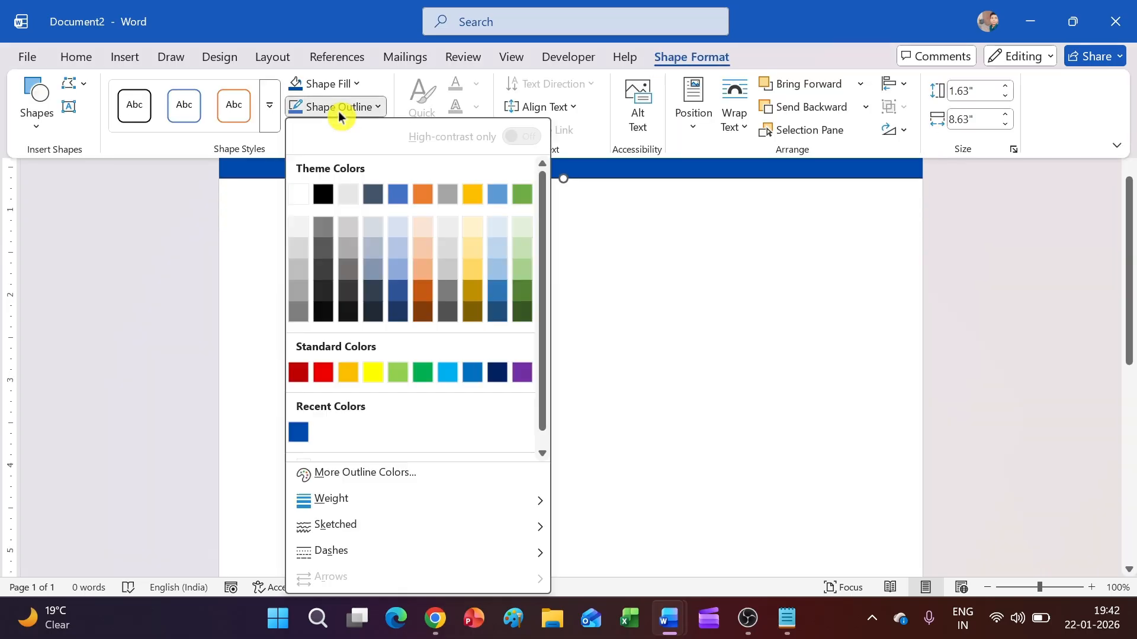
scroll(337, 449, down, 1)
click(343, 451)
click(394, 434)
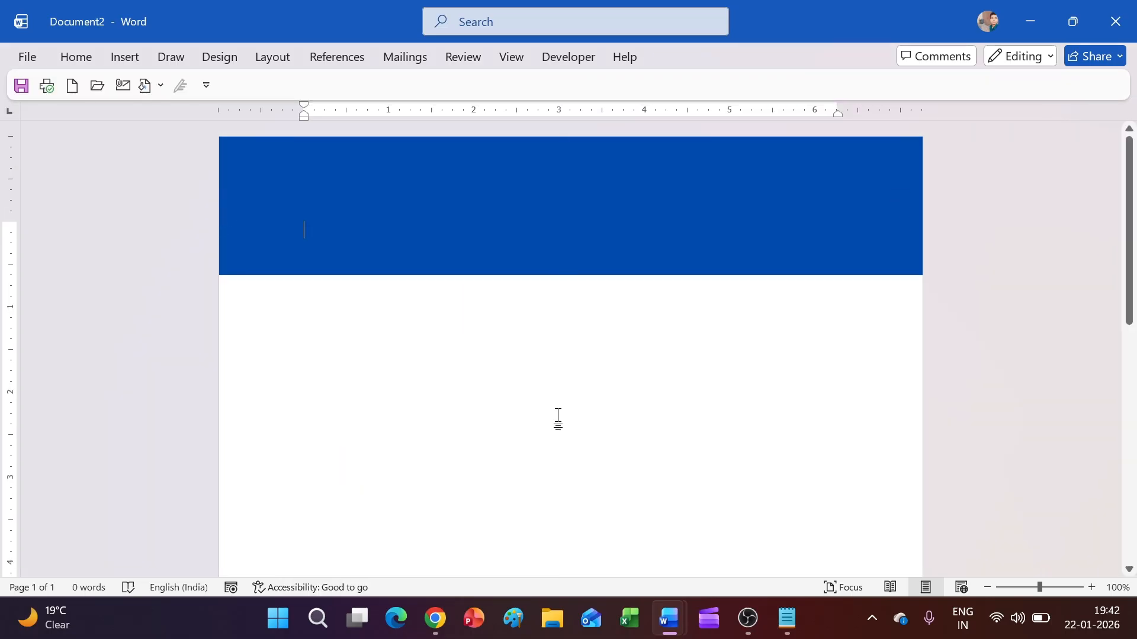
Step: Search the icon library for 'com' and insert the cloud-and-computer icon
click(120, 64)
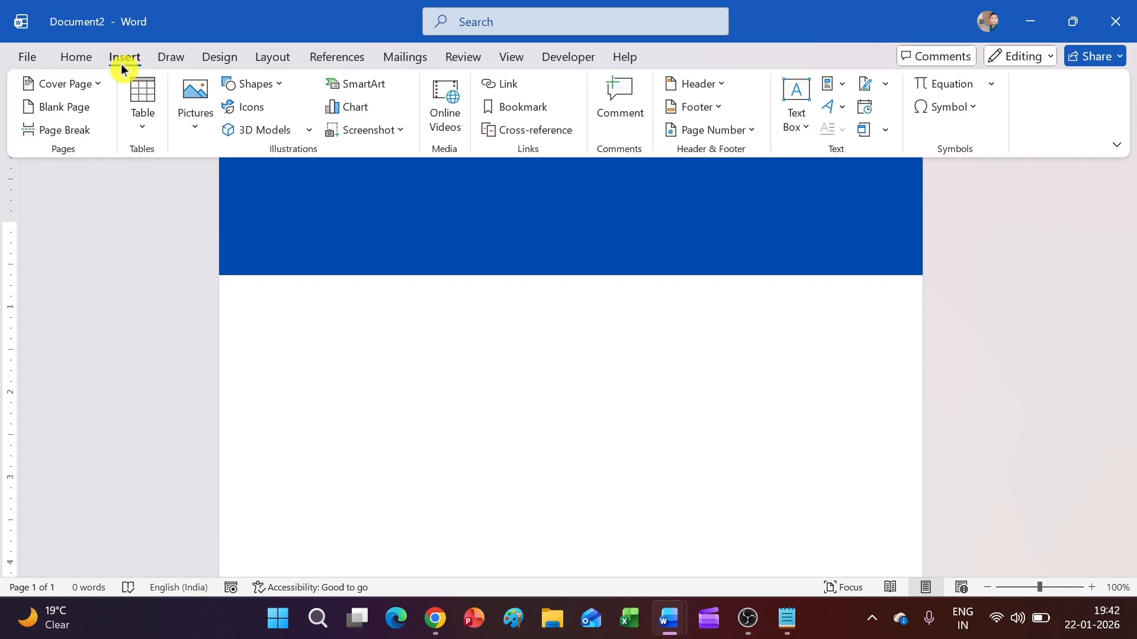
click(231, 114)
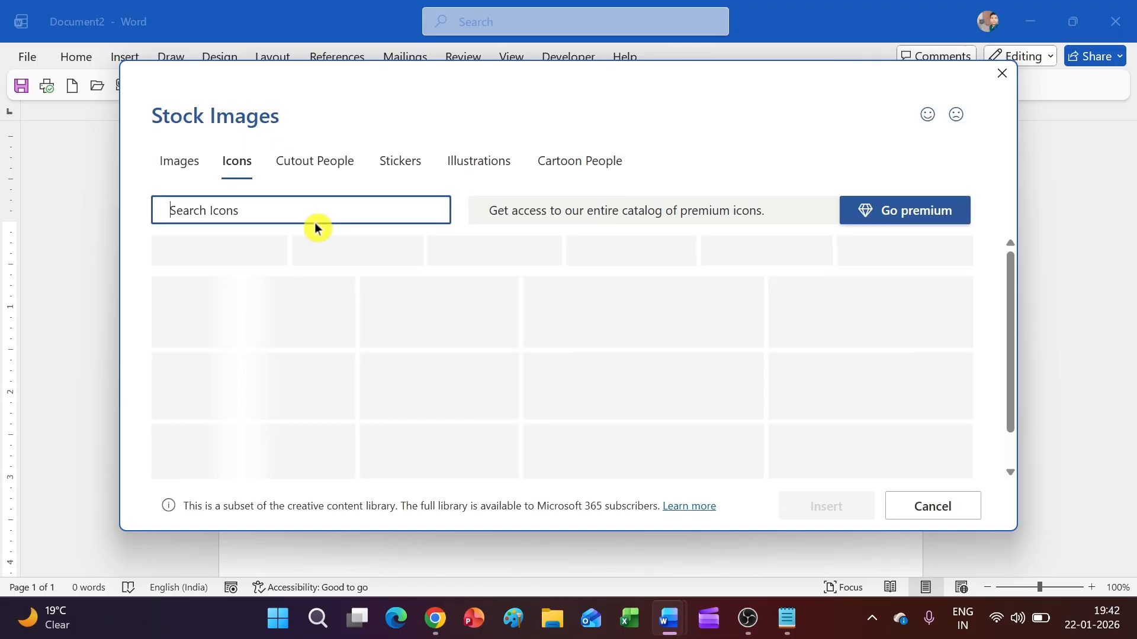
text(computer)
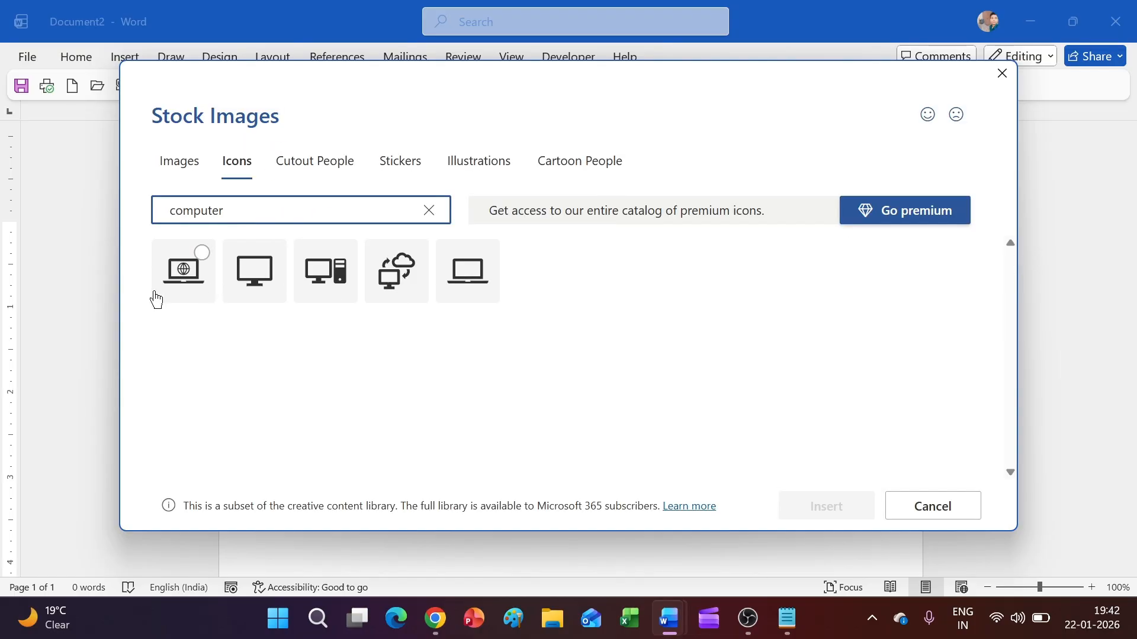
click(186, 295)
click(400, 296)
click(184, 275)
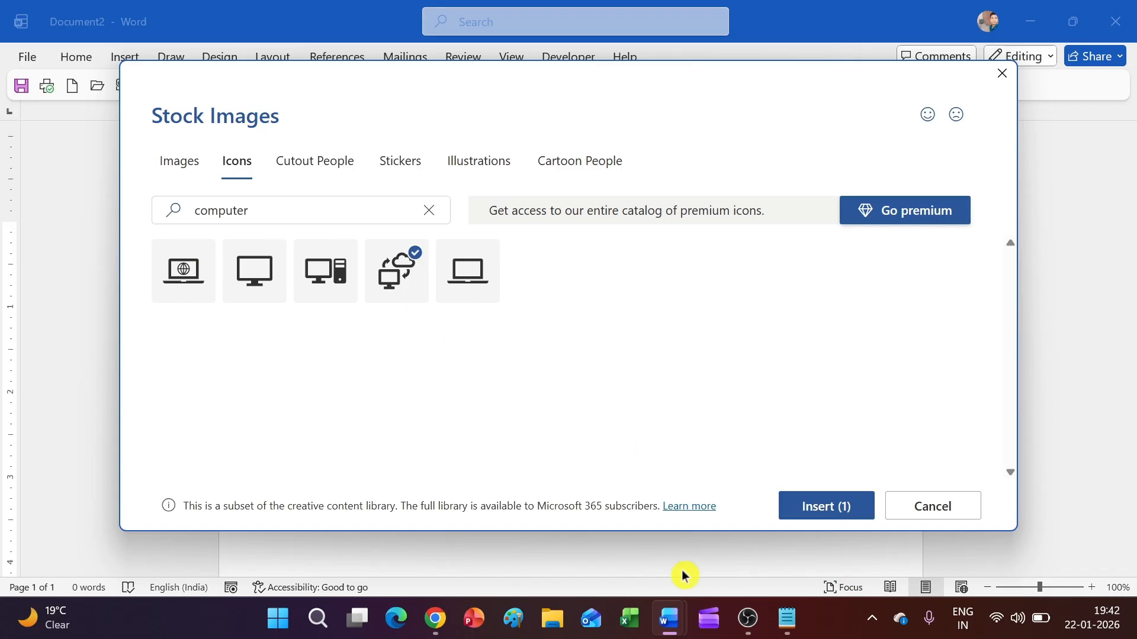
click(800, 508)
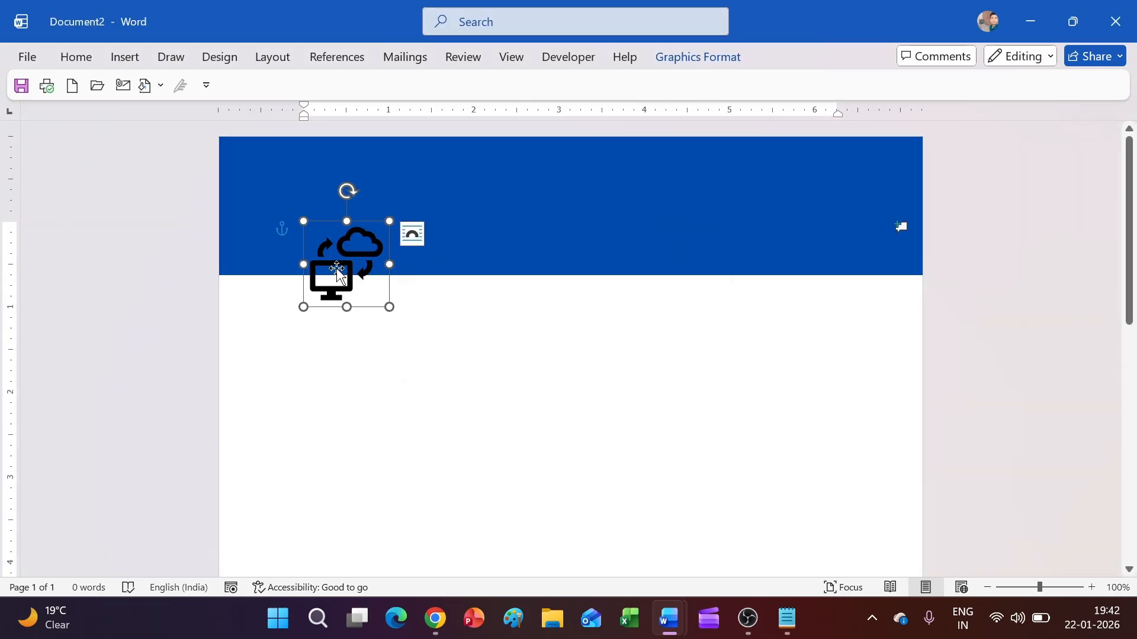
Step: Move the cloud-and-computer icon into the left side of the blue banner
drag(333, 269, 315, 224)
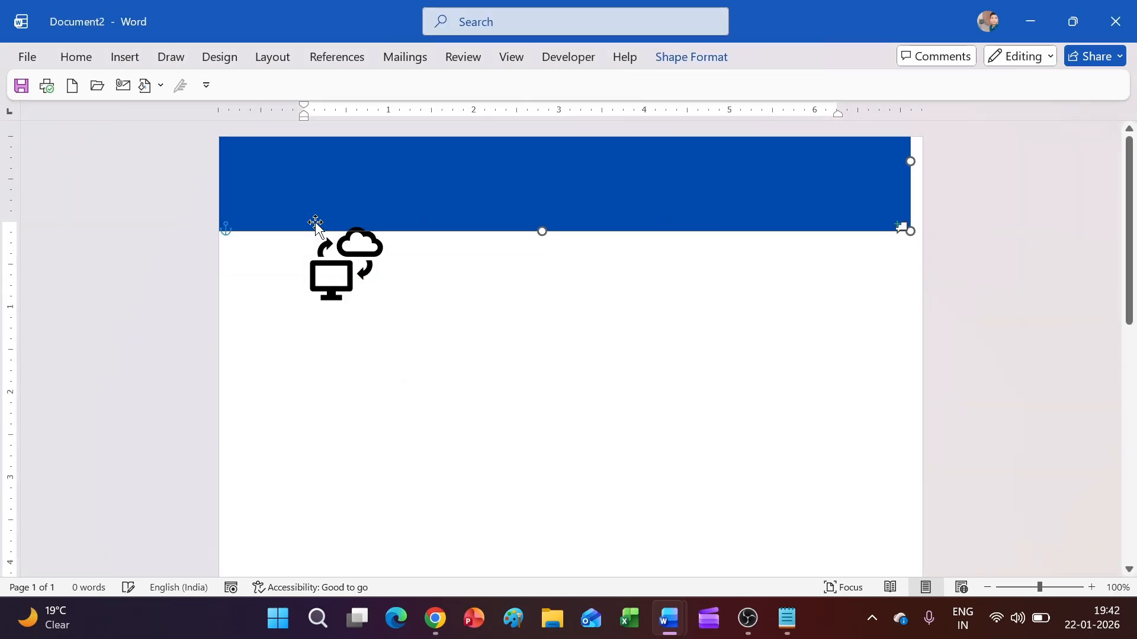
key(ctrl+z)
click(352, 261)
drag(352, 261, 322, 203)
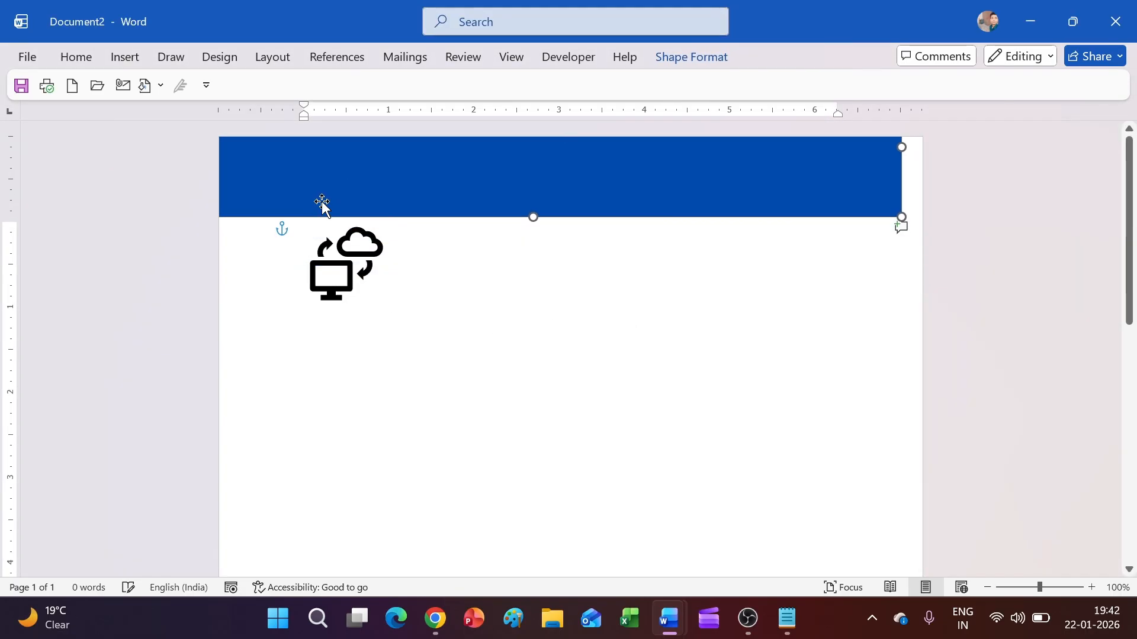
key(ctrl+z)
click(348, 259)
drag(346, 259, 339, 230)
key(ctrl+z)
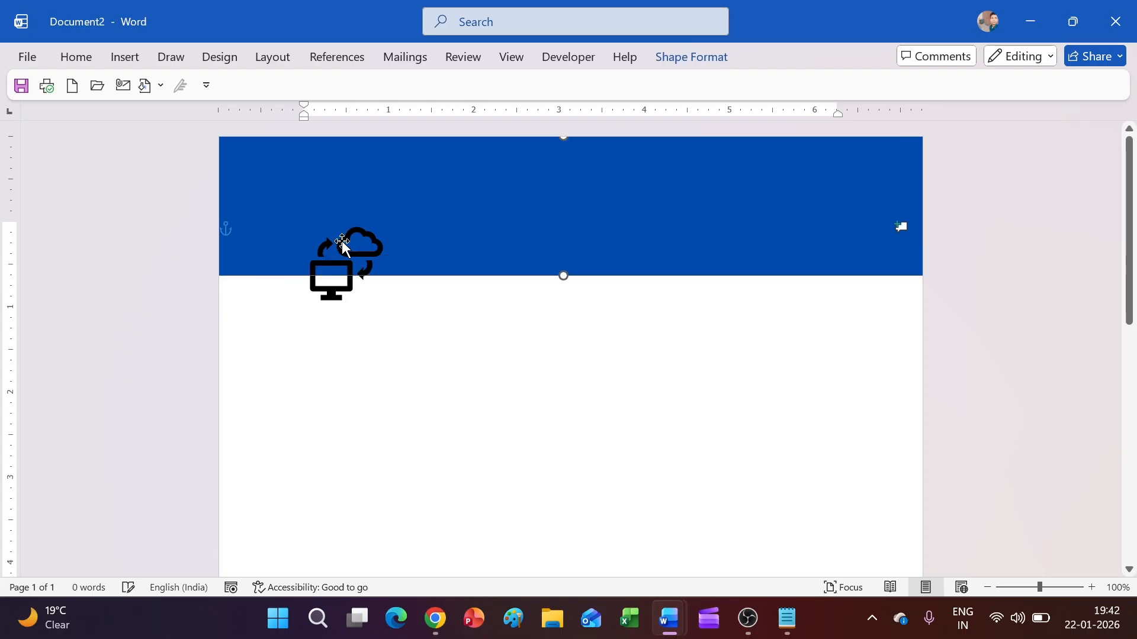
drag(345, 291, 337, 247)
click(334, 242)
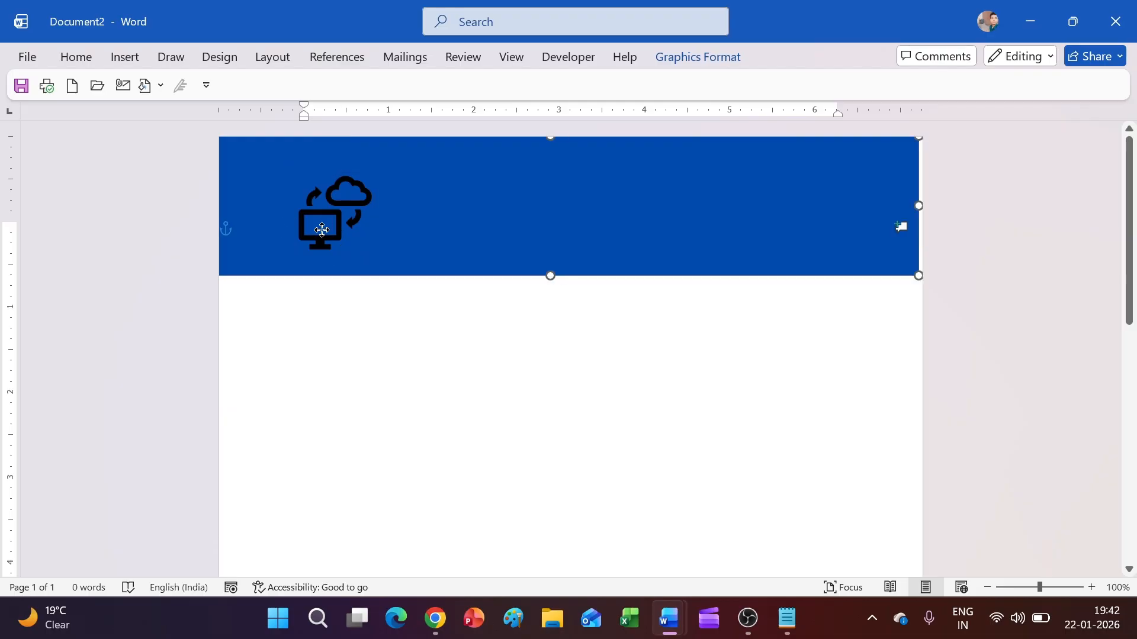
click(332, 206)
click(322, 206)
click(323, 209)
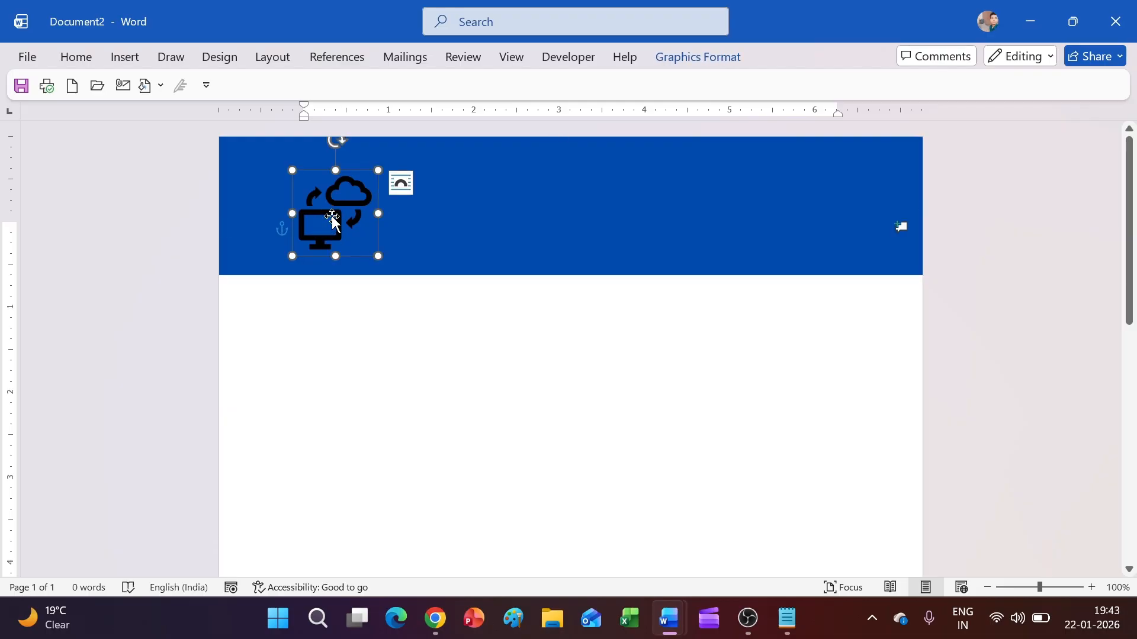
key(Left)
key(Left)
key(Left)
key(Left)
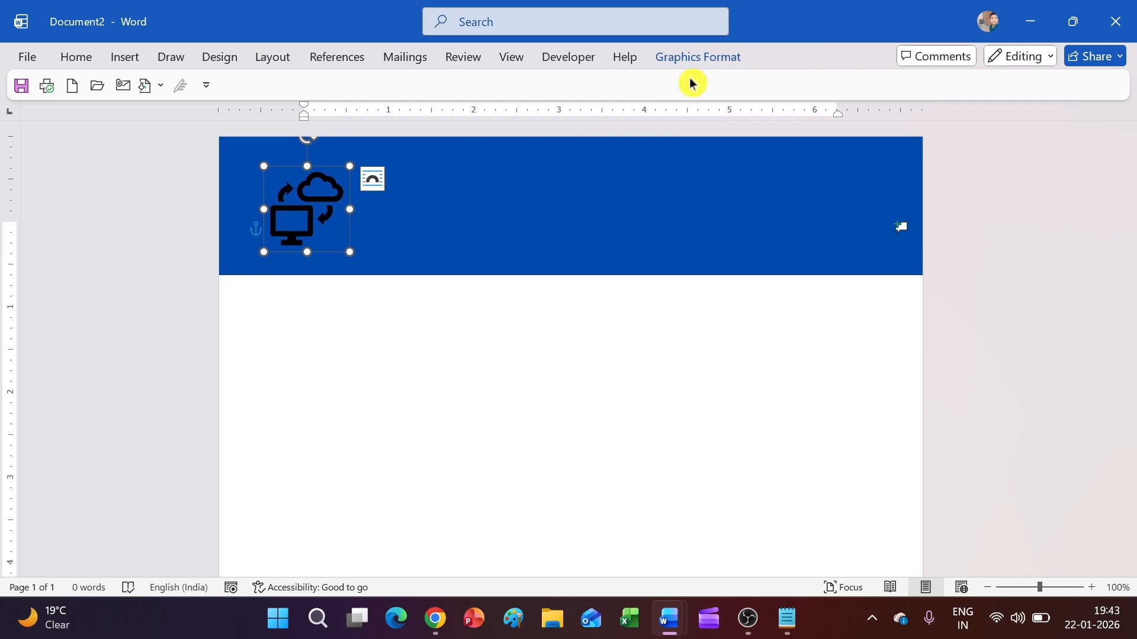
Step: Set the icon's graphics fill to White
click(699, 58)
click(378, 84)
click(319, 176)
scroll(402, 356, up, 4)
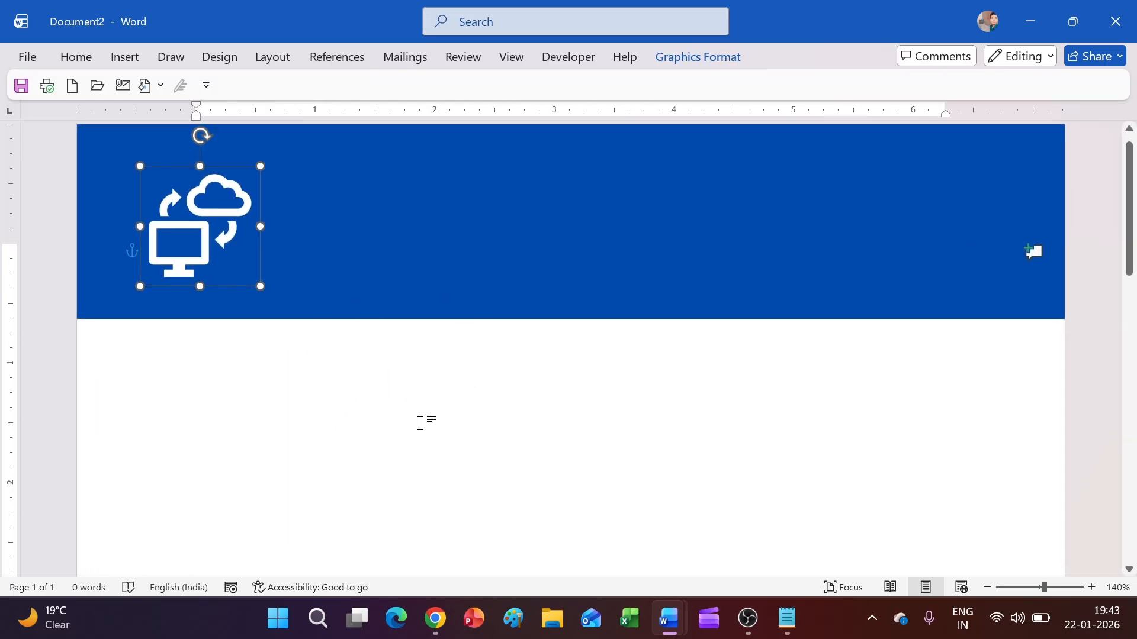
Step: Make the banner slightly taller and lower the white icon within it
click(520, 342)
drag(561, 339, 561, 351)
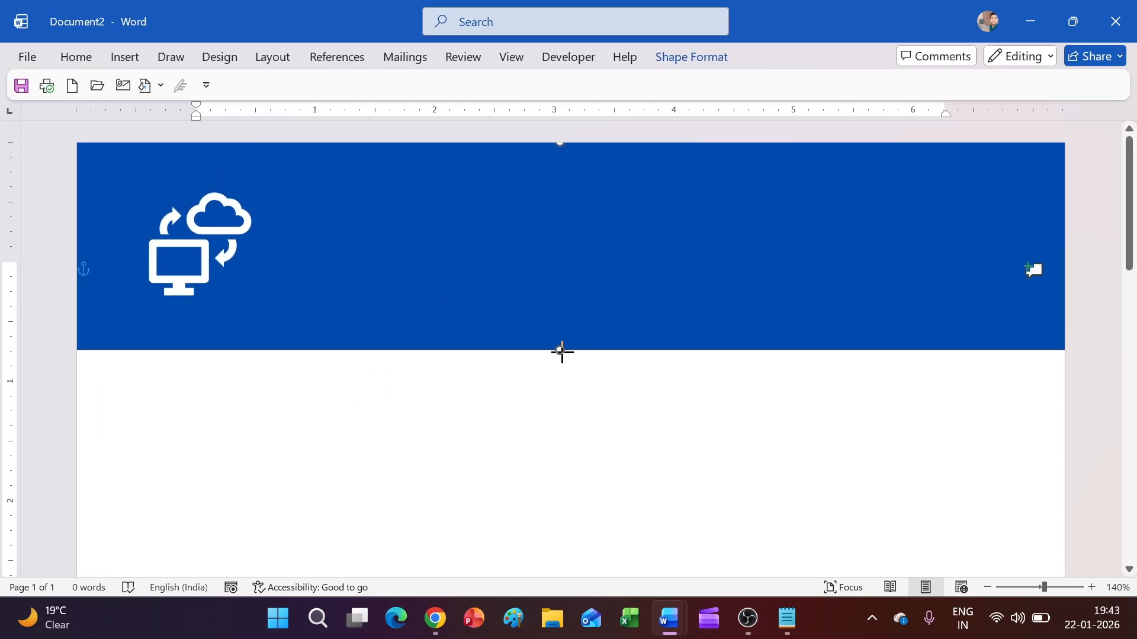
click(208, 226)
mouse_move(209, 226)
mouse_down()
mouse_move(205, 252)
mouse_move(197, 231)
mouse_up()
click(431, 444)
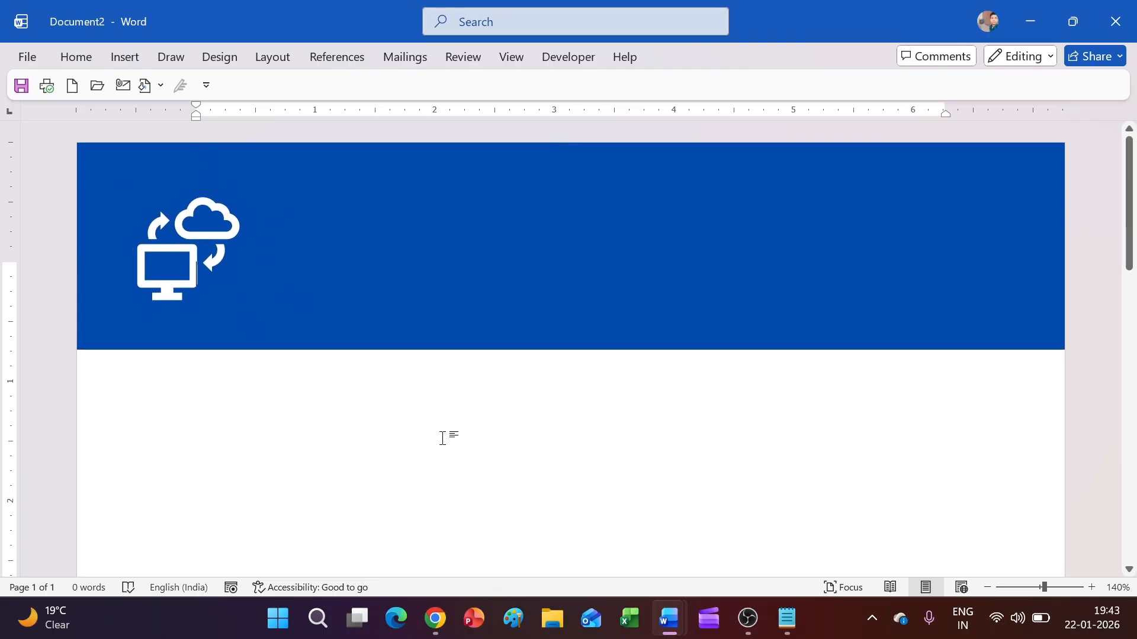
click(126, 58)
Step: Draw a text box beside the icon in the banner and type 'Skiil Soft Studio'
click(237, 84)
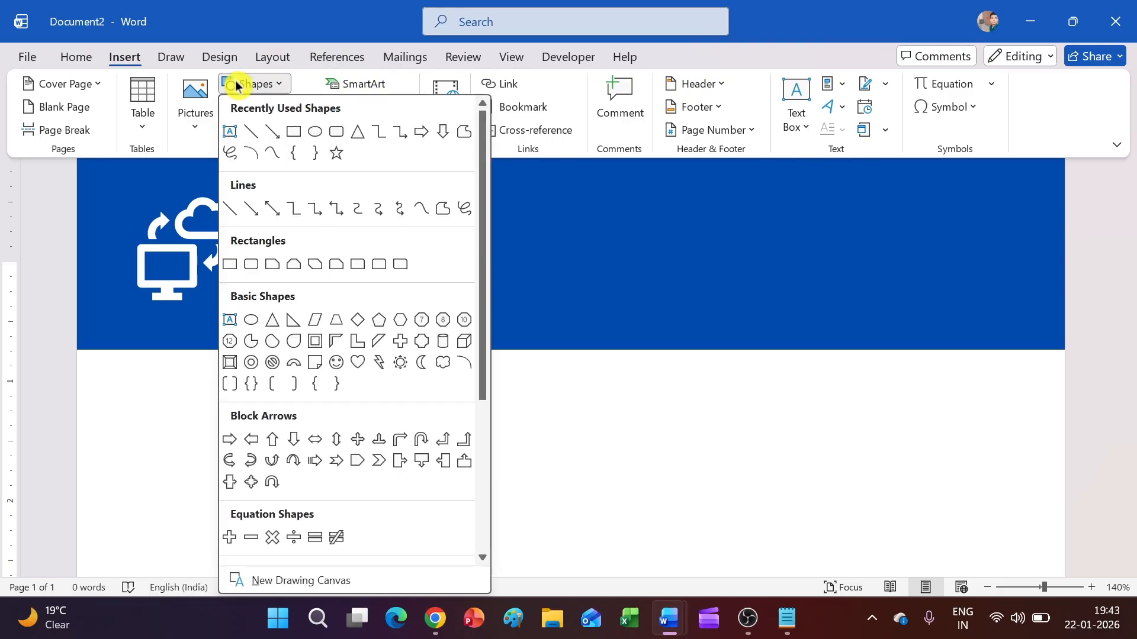
click(232, 133)
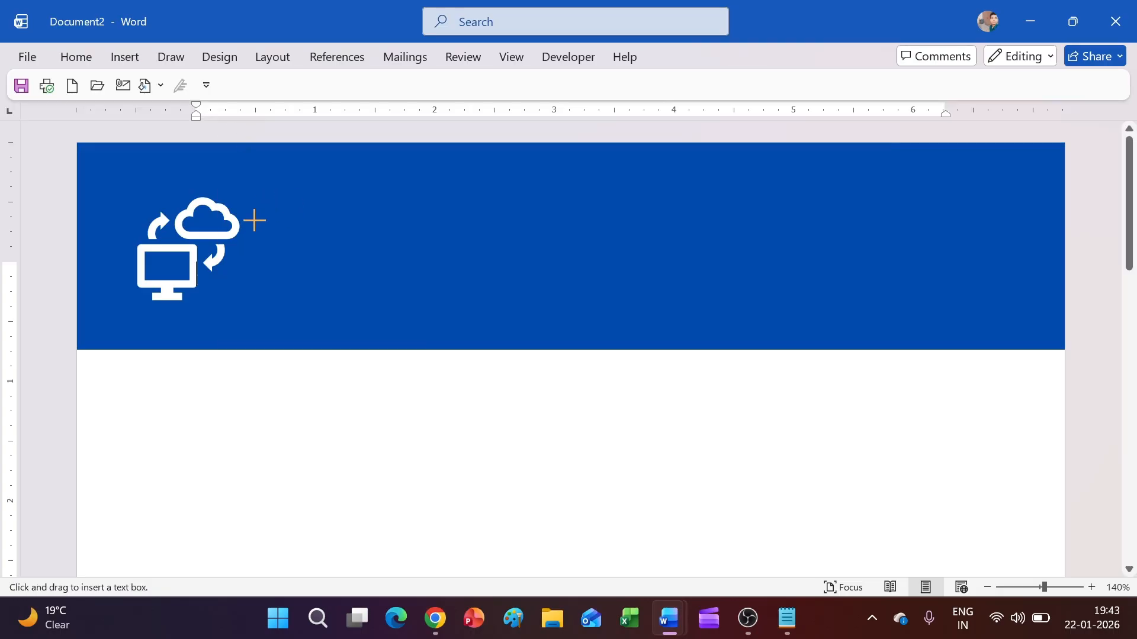
drag(251, 241, 552, 276)
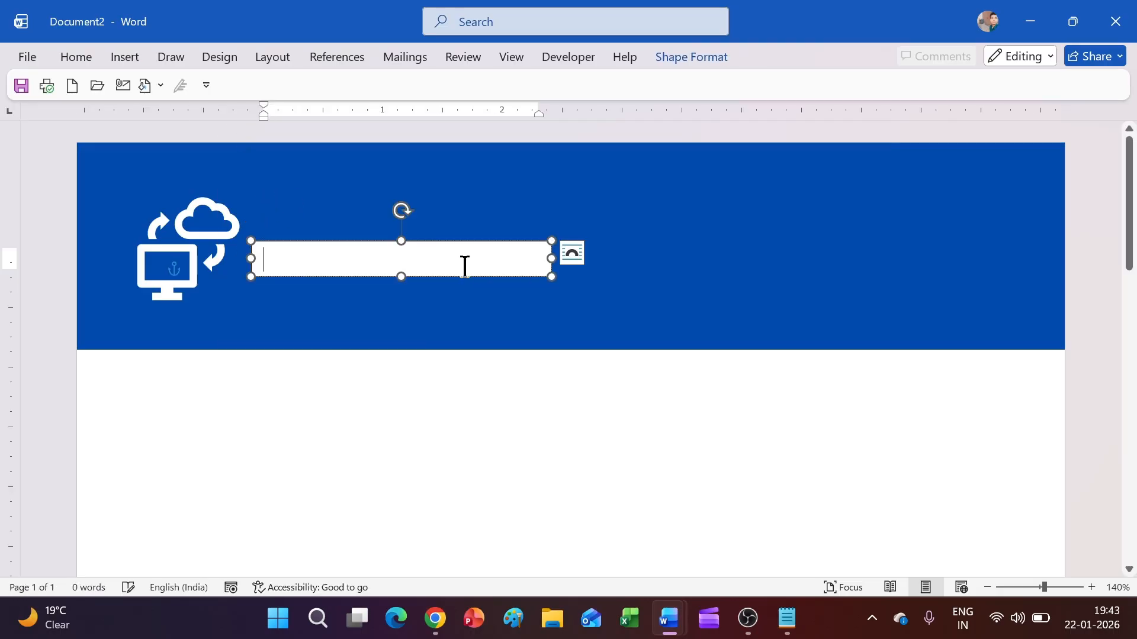
drag(423, 243, 422, 228)
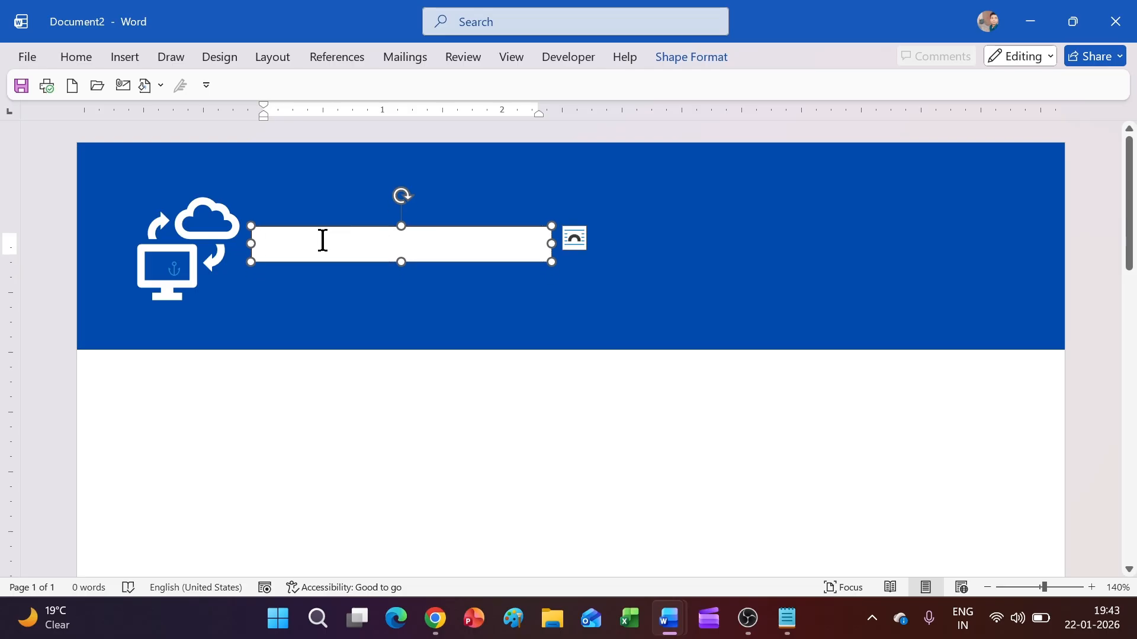
text(So)
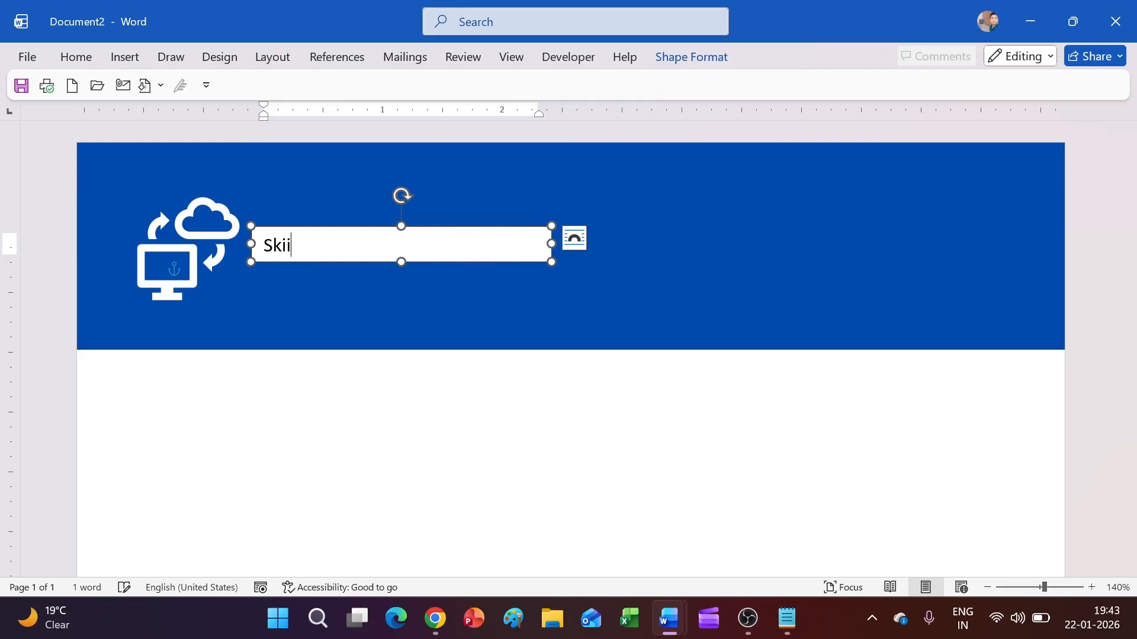
text(ft Studio)
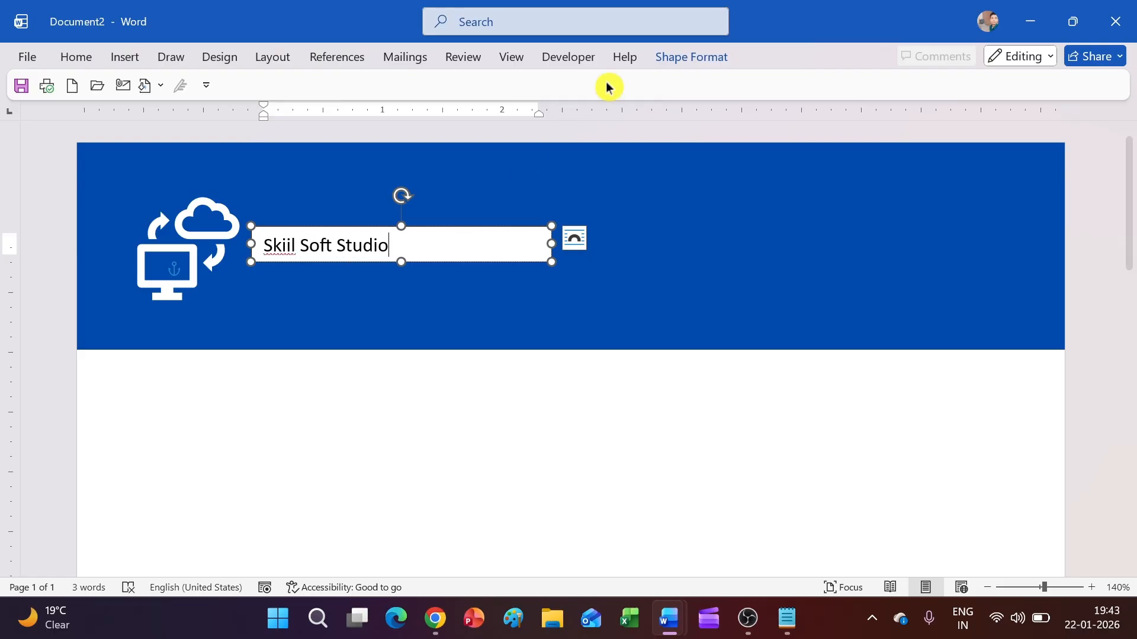
Step: Give the title text box No Fill and No Outline
click(682, 59)
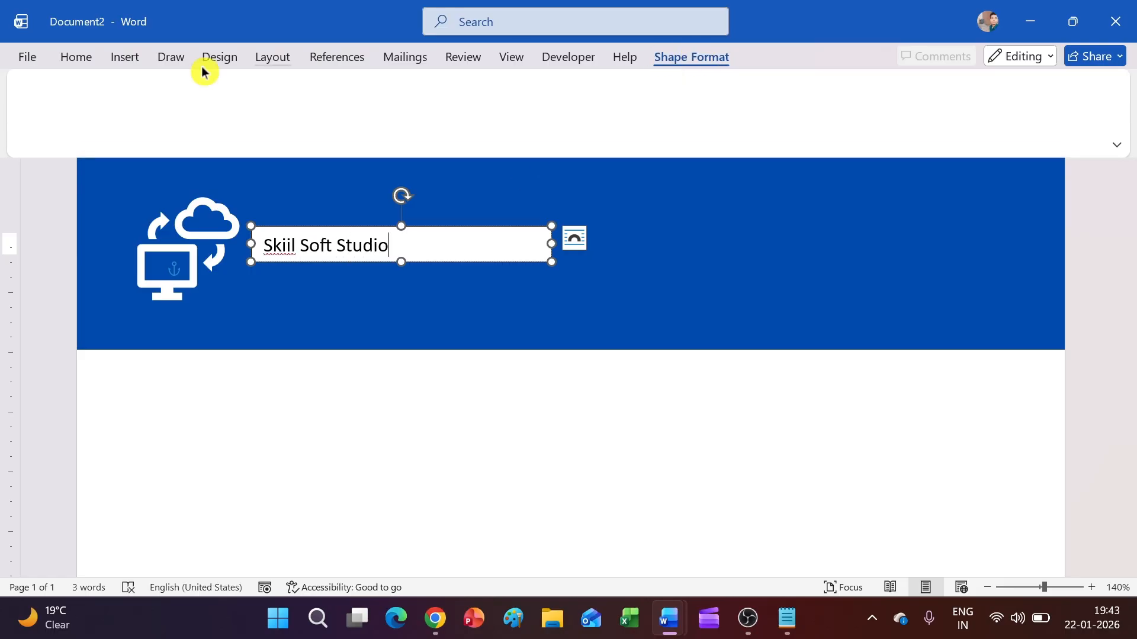
click(325, 86)
click(335, 443)
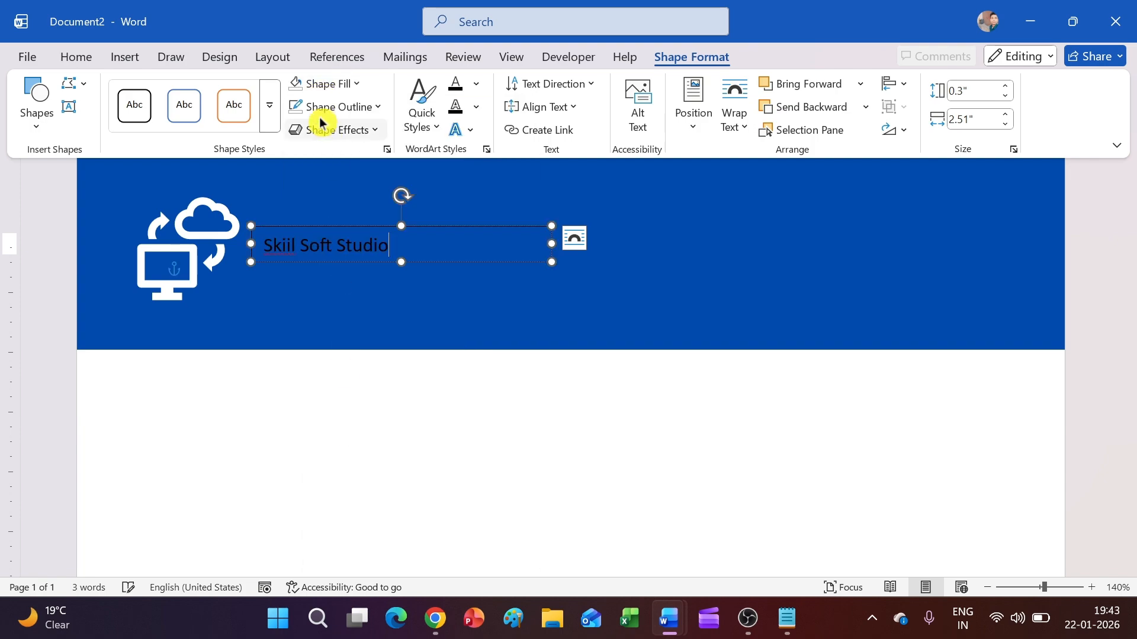
click(331, 106)
click(335, 446)
Step: Format the Skiil Soft Studio title as white 14 pt Montserrat
drag(390, 243, 235, 172)
click(77, 58)
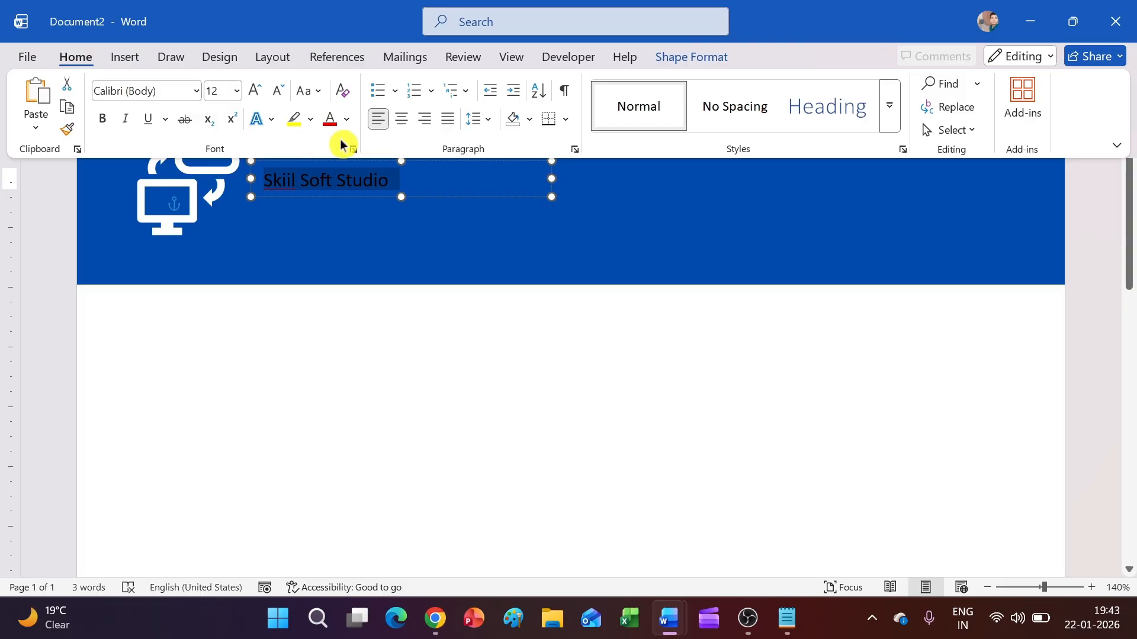
click(346, 119)
click(334, 241)
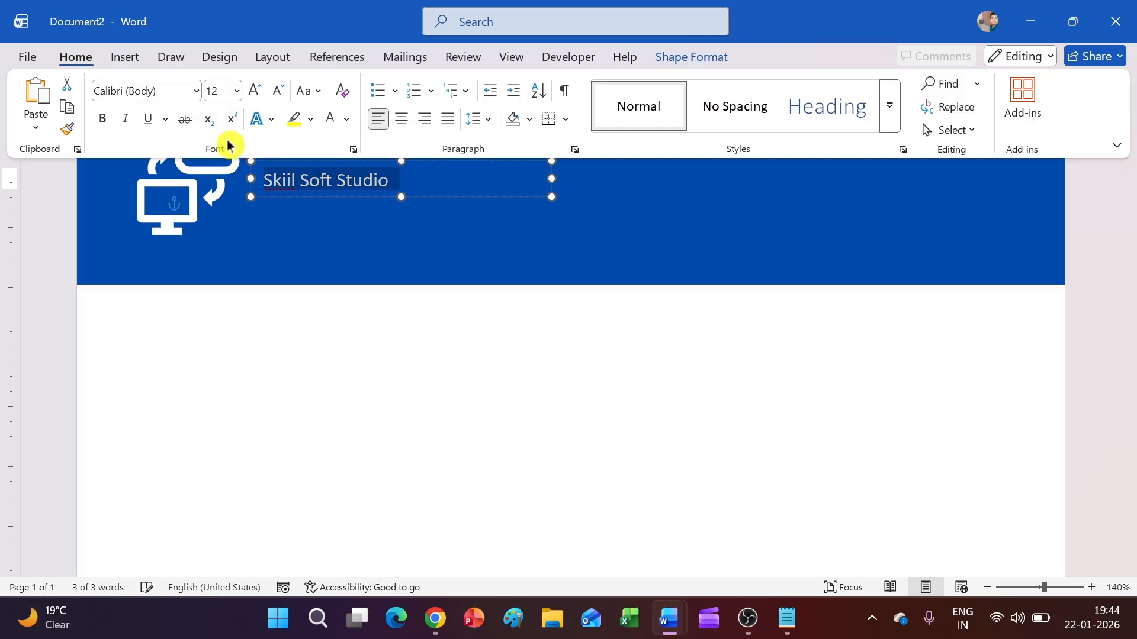
click(195, 90)
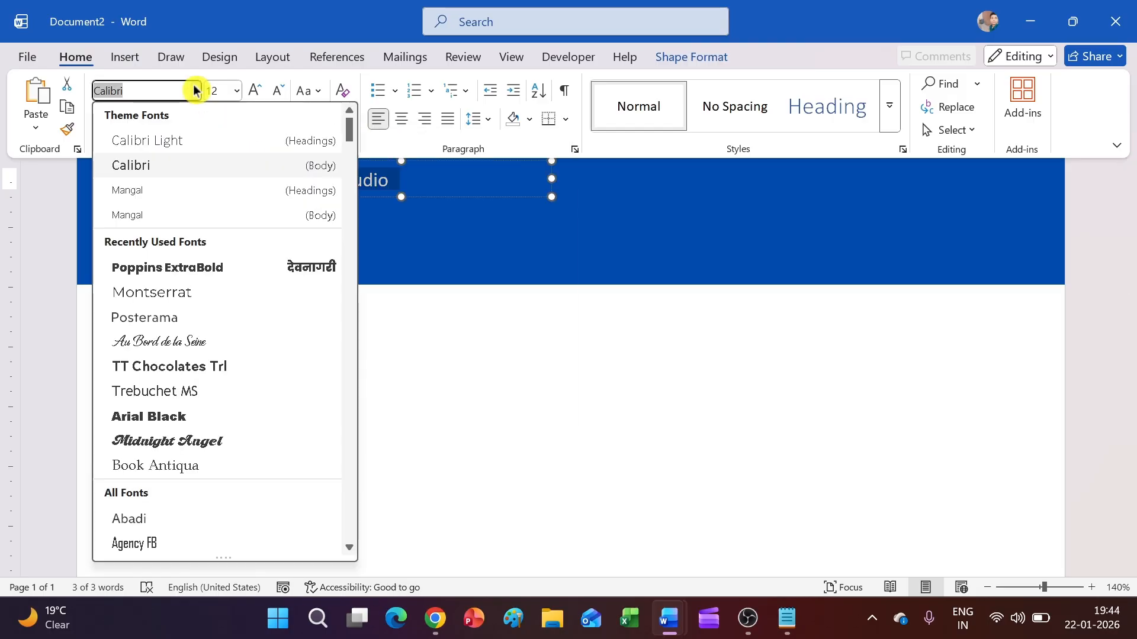
click(207, 294)
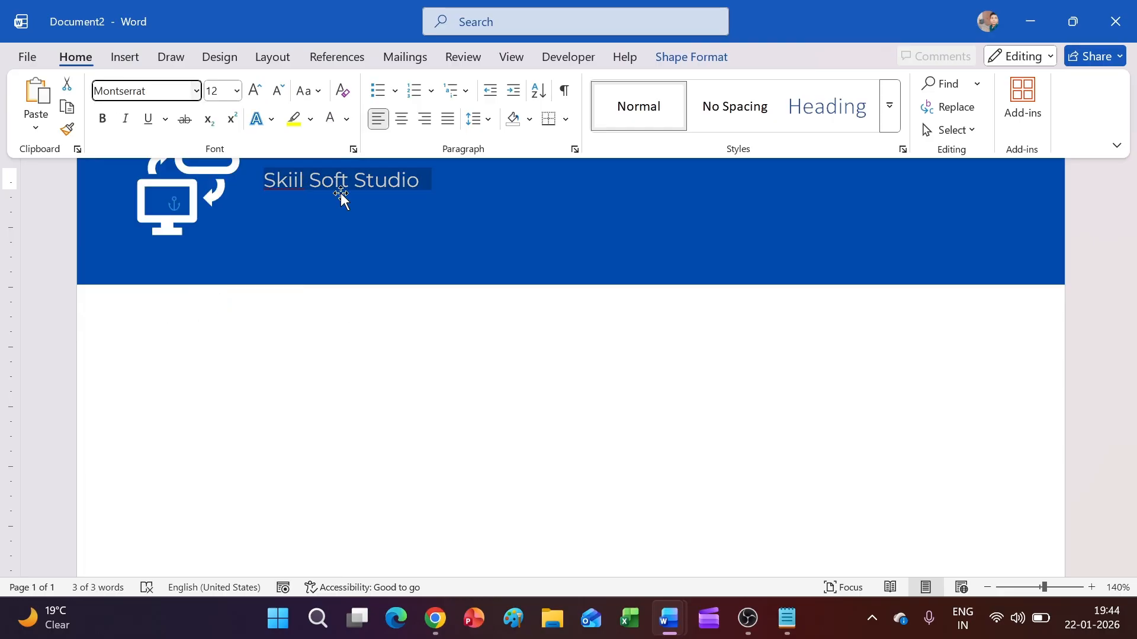
click(254, 92)
click(401, 200)
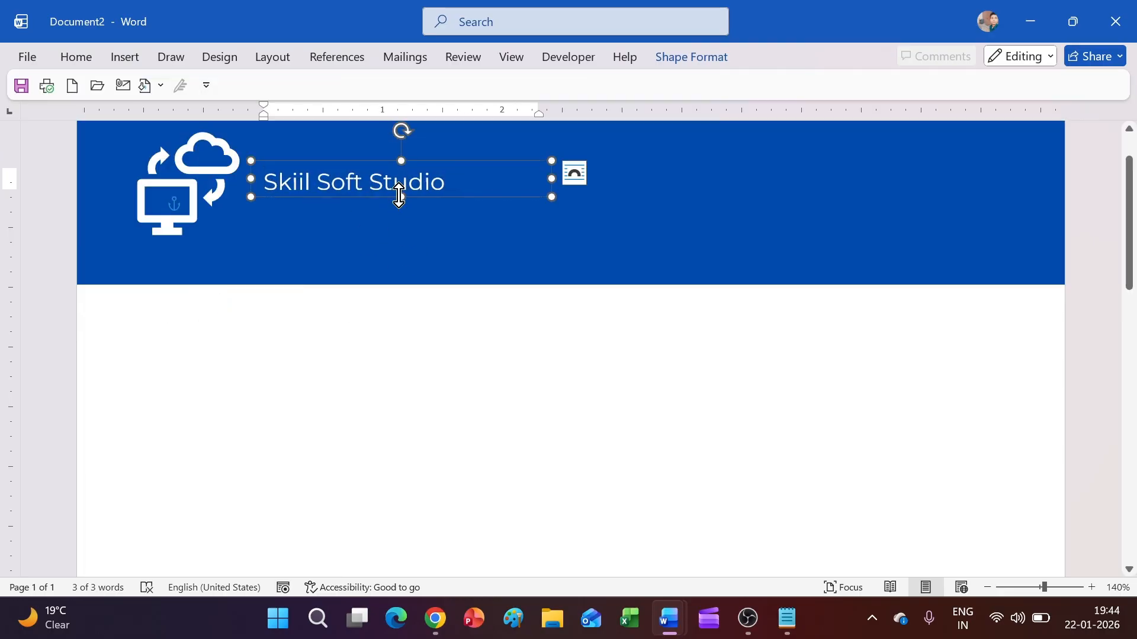
click(411, 347)
scroll(403, 281, up, 2)
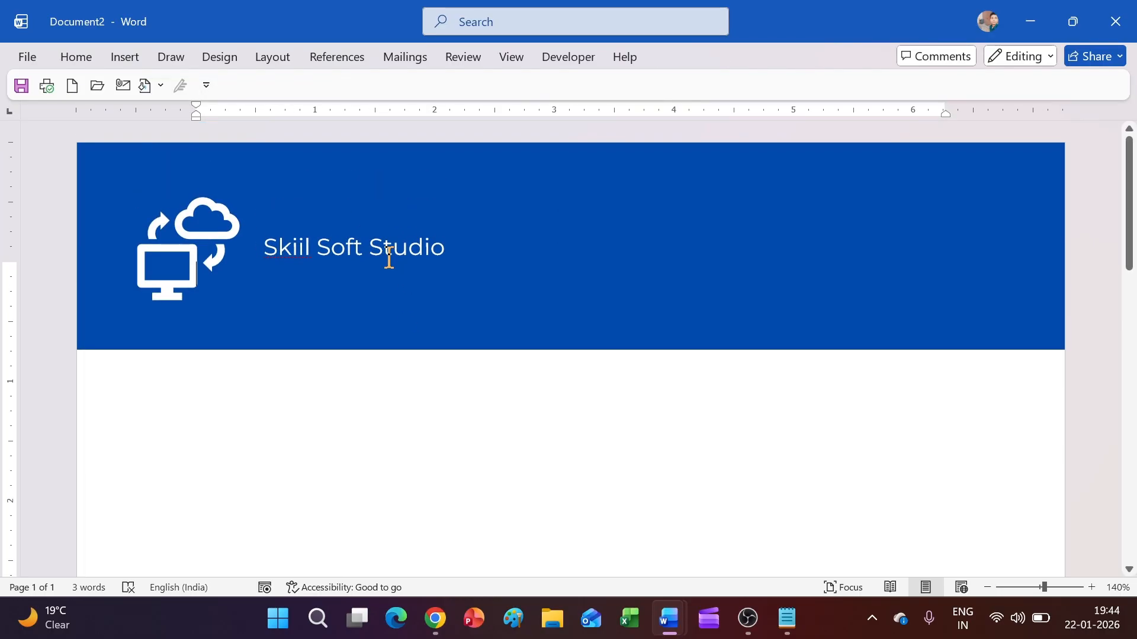
click(386, 259)
Step: Copy the title box just below the original and replace its text with 'FEEDBACK FORM'
click(137, 60)
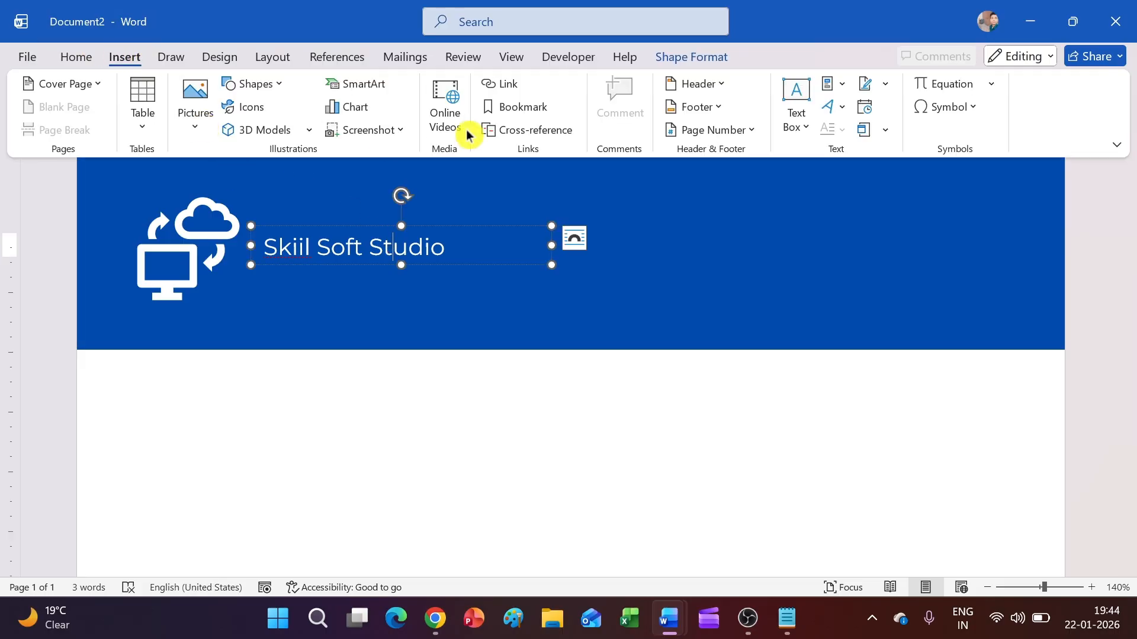
click(254, 89)
click(432, 265)
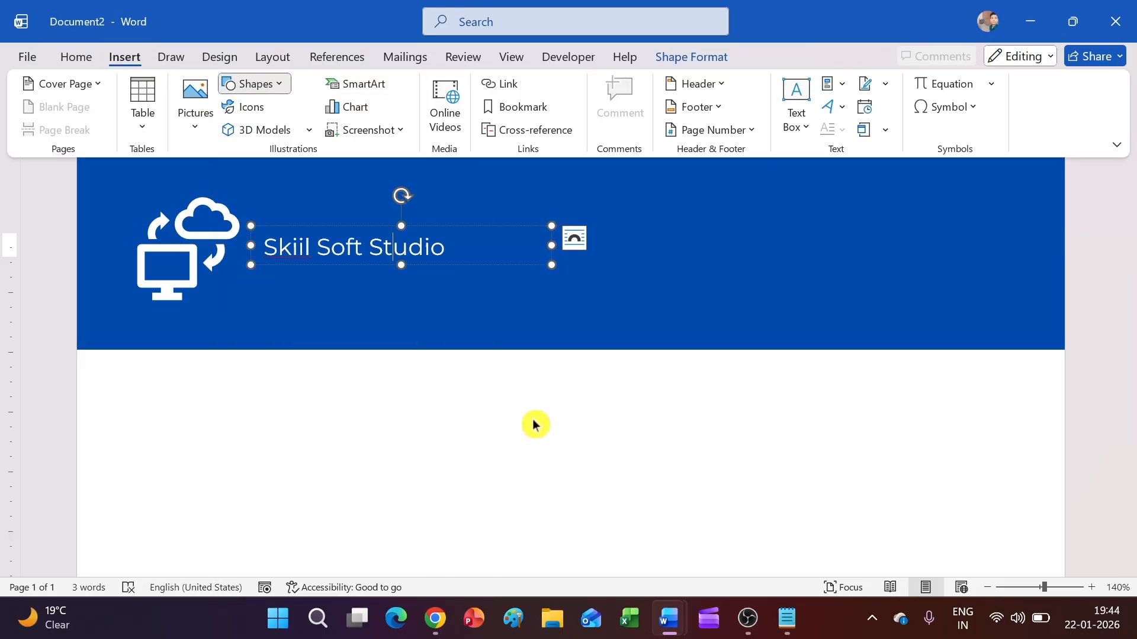
click(441, 263)
drag(444, 266, 436, 294)
triple_click(433, 287)
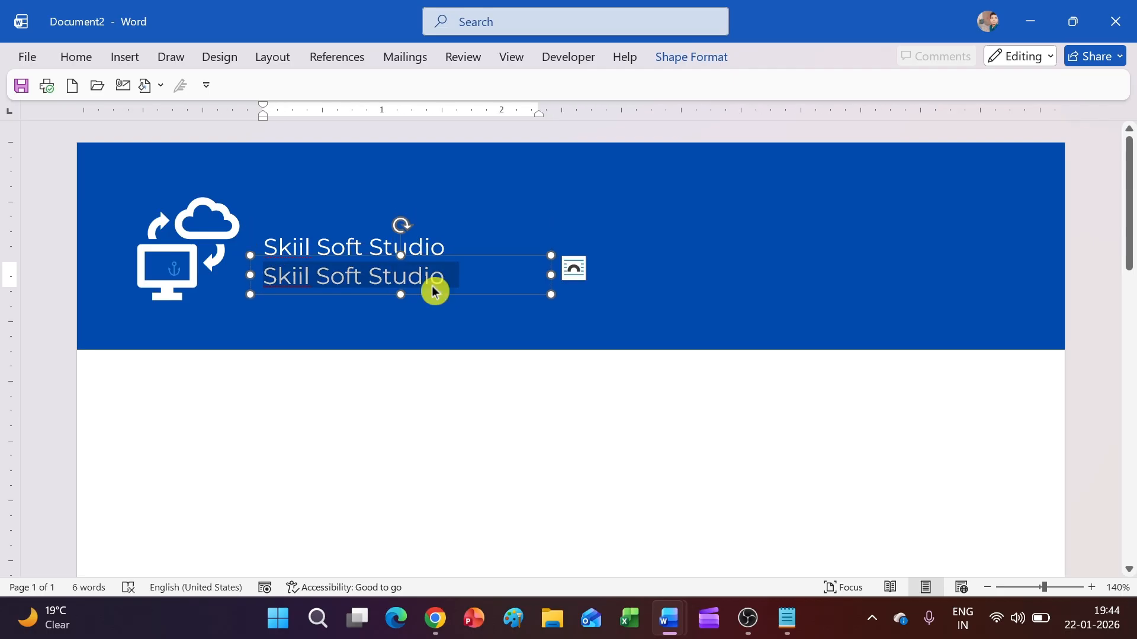
text(FEEDBACK)
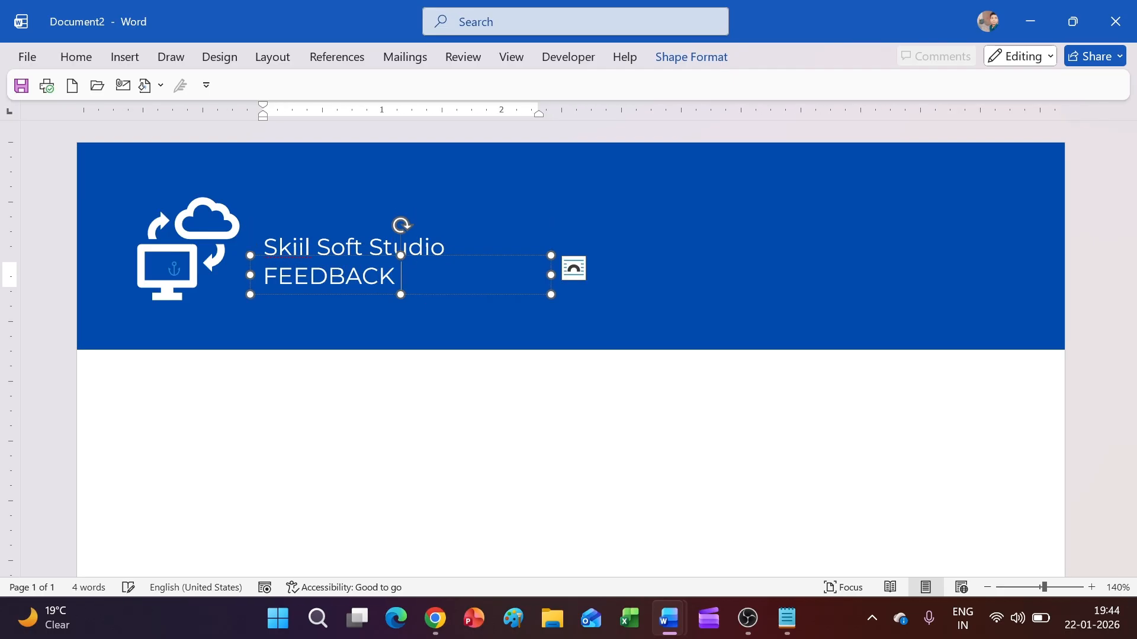
Step: Set FEEDBACK FORM in 18 pt Poppins ExtraBold
triple_click(407, 283)
click(76, 56)
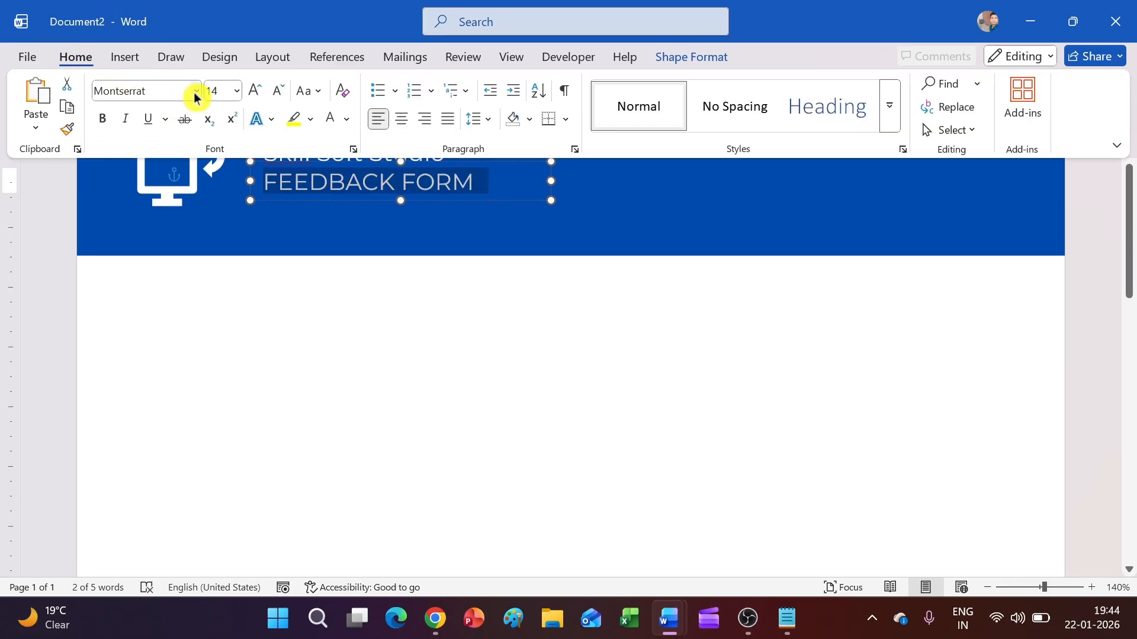
click(196, 91)
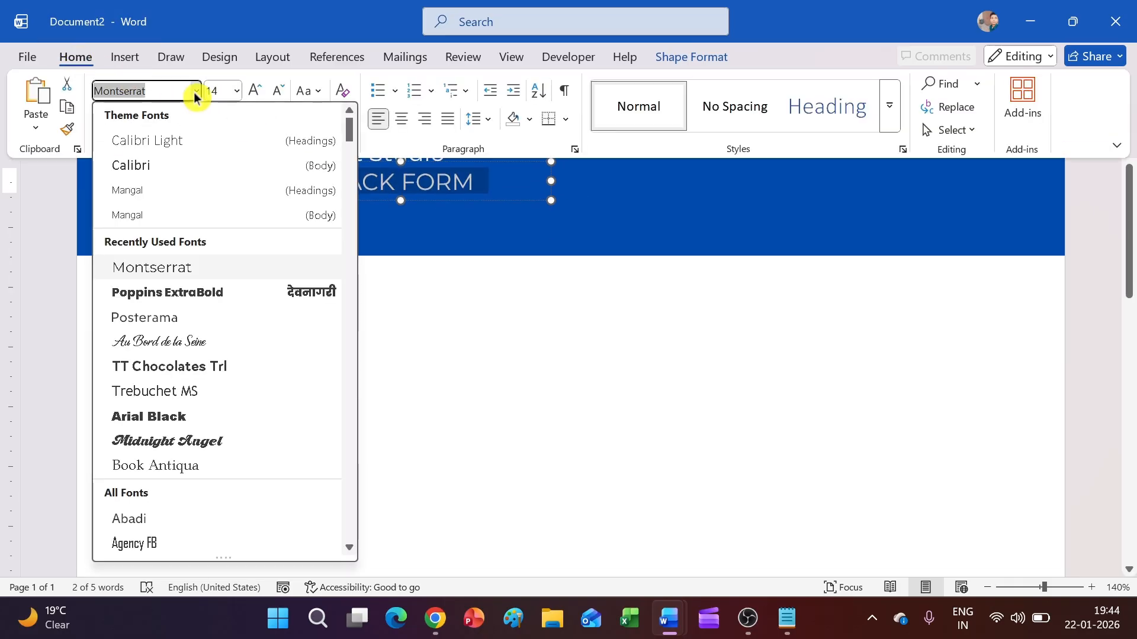
click(219, 291)
click(261, 101)
click(261, 101)
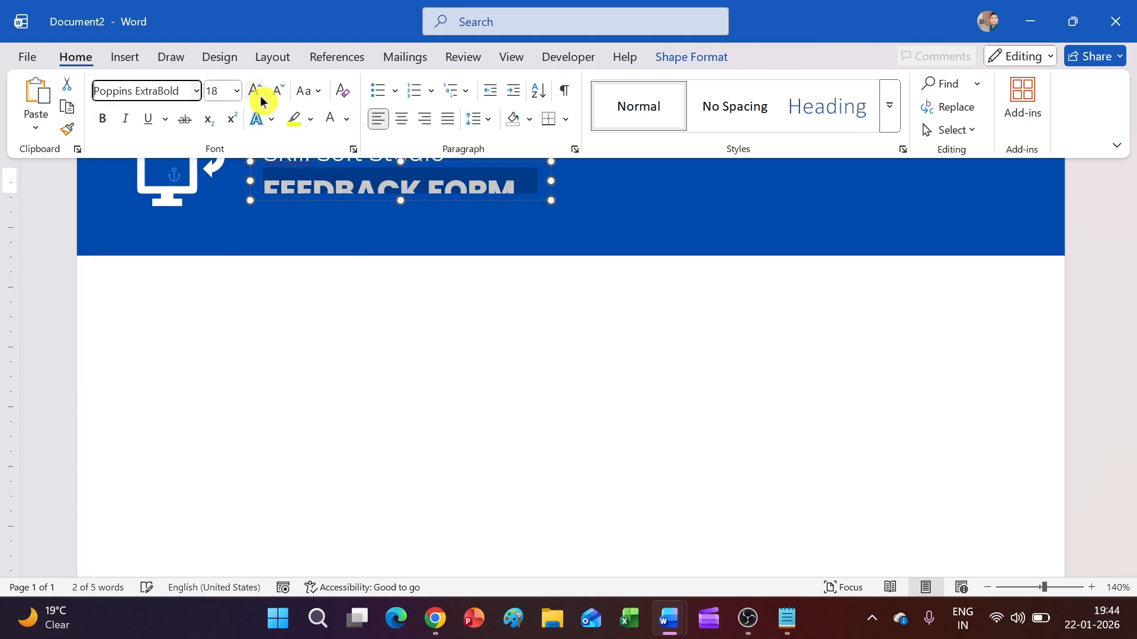
Step: Resize the FEEDBACK FORM box and nudge both title boxes slightly left
click(381, 199)
scroll(494, 406, up, 6)
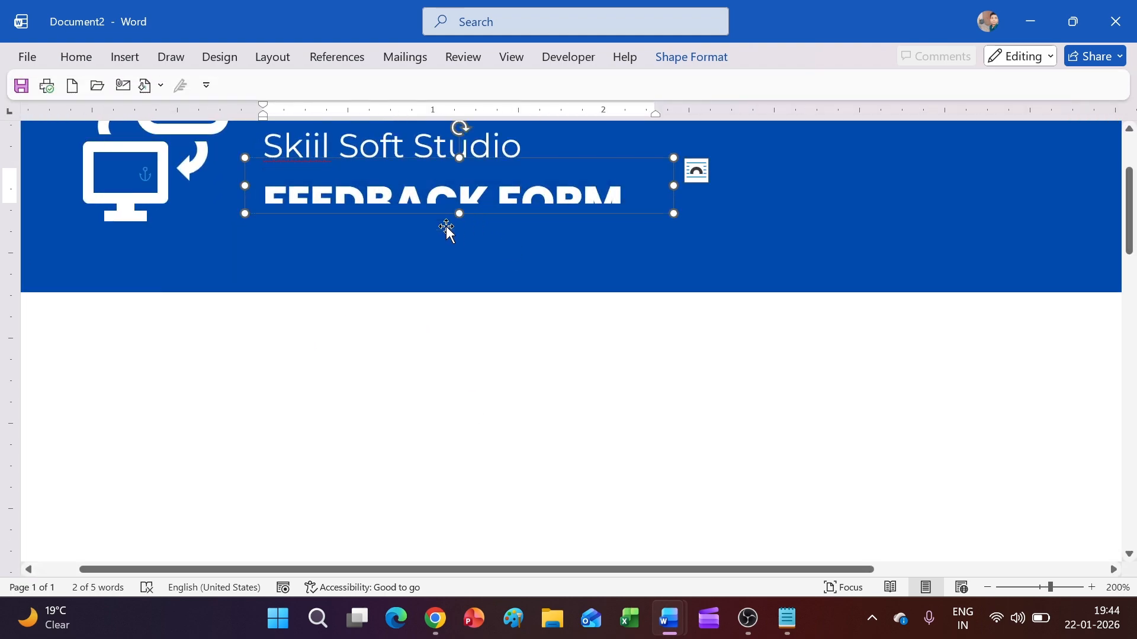
drag(459, 220, 459, 243)
click(492, 409)
scroll(500, 447, up, 3)
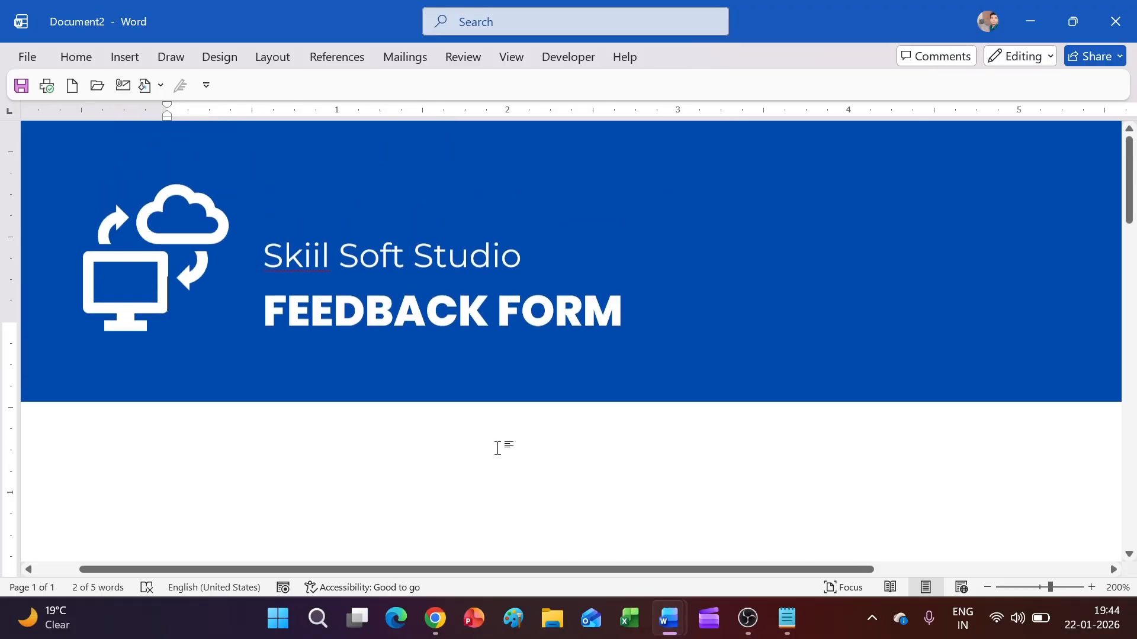
click(368, 317)
drag(368, 316, 363, 306)
click(356, 296)
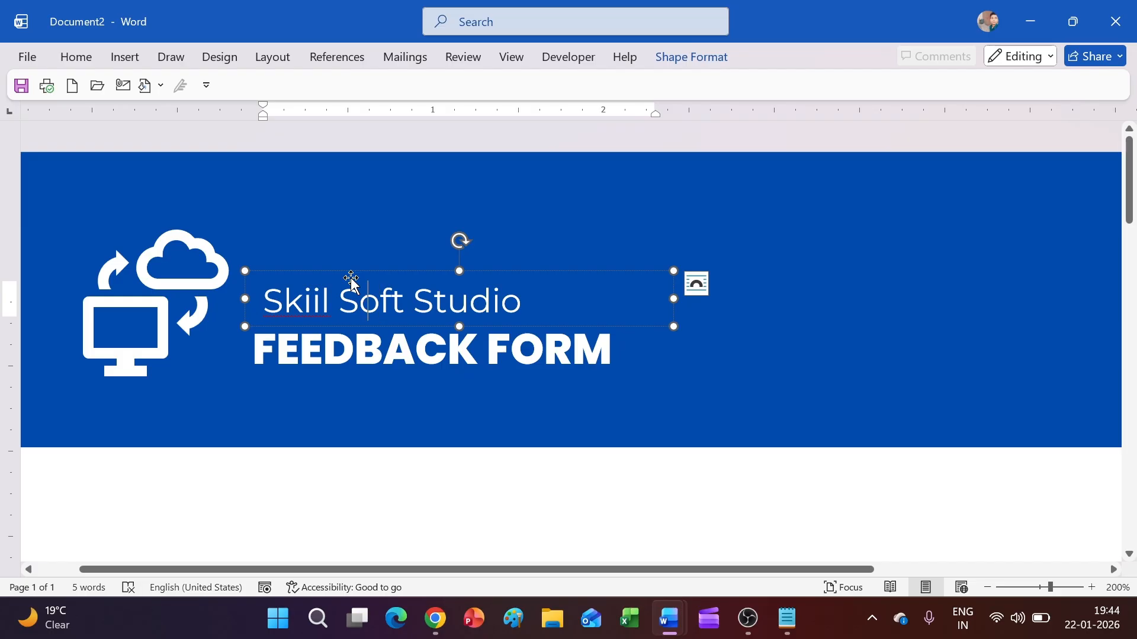
drag(357, 273, 350, 273)
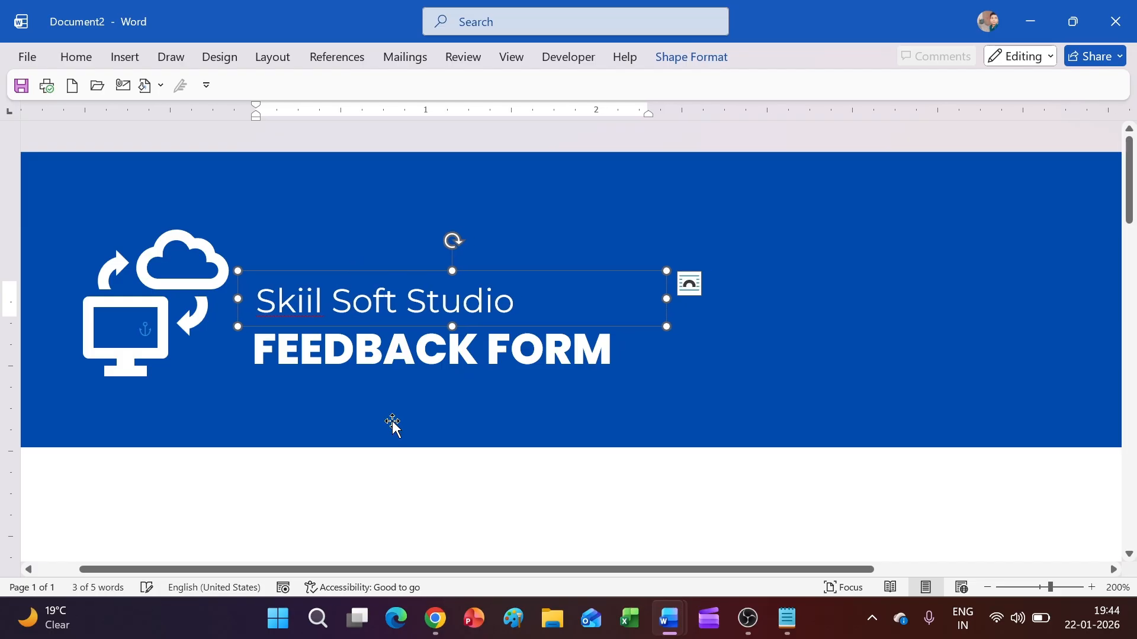
click(399, 513)
scroll(445, 415, down, 7)
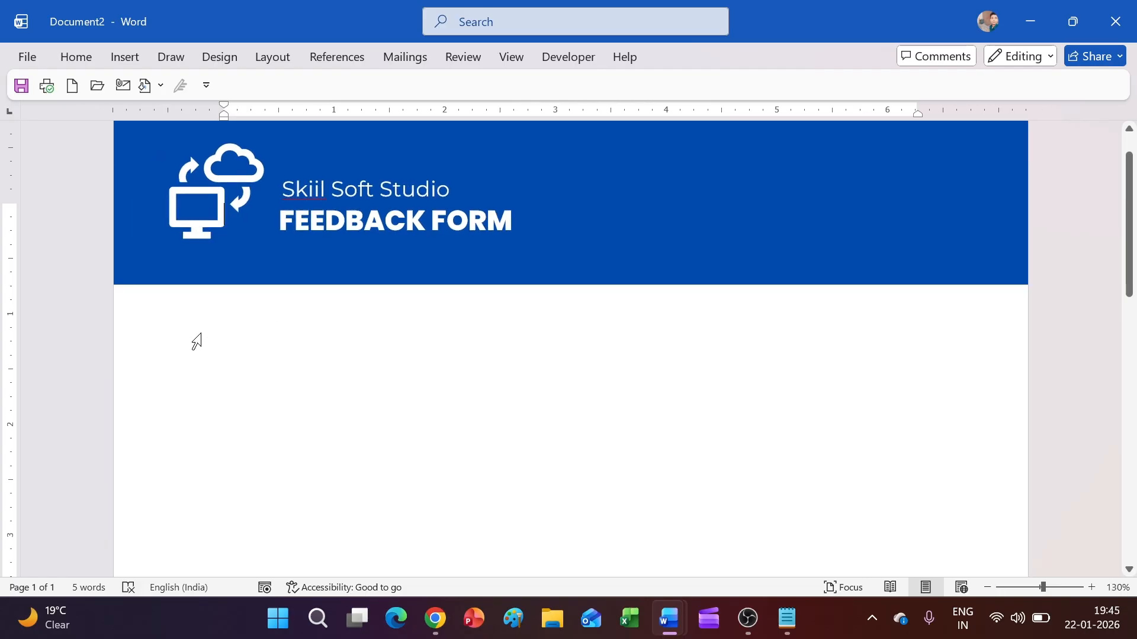
Step: Draw a wide text box below the banner and type Name, Contact, Age and Gender fields with underscores
click(141, 56)
click(258, 84)
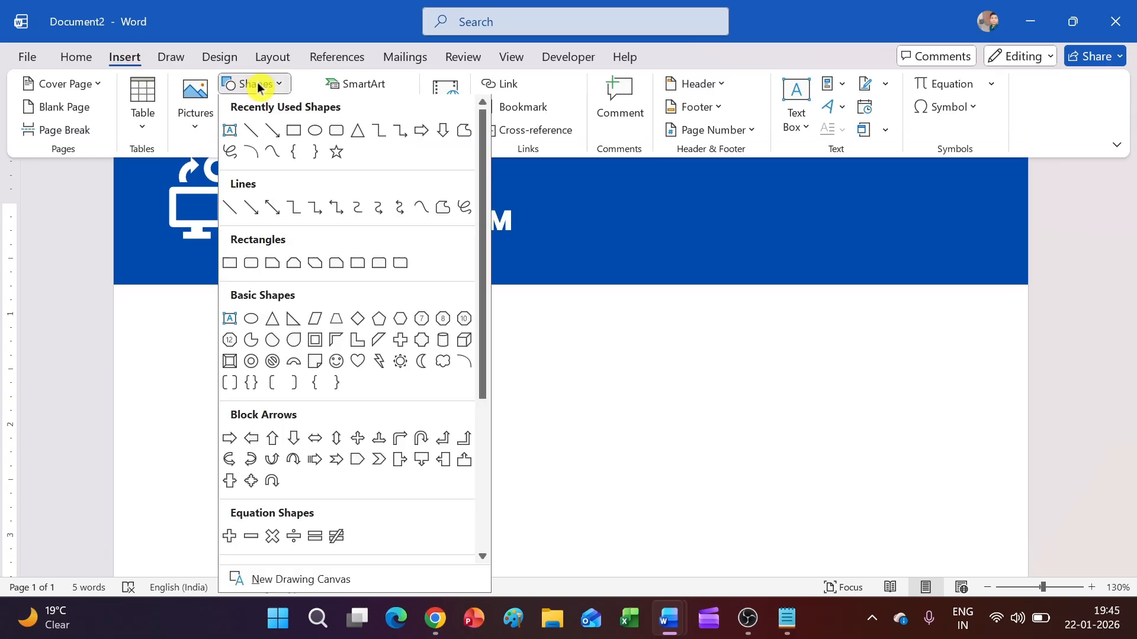
click(229, 132)
drag(202, 308, 945, 383)
text(Name)
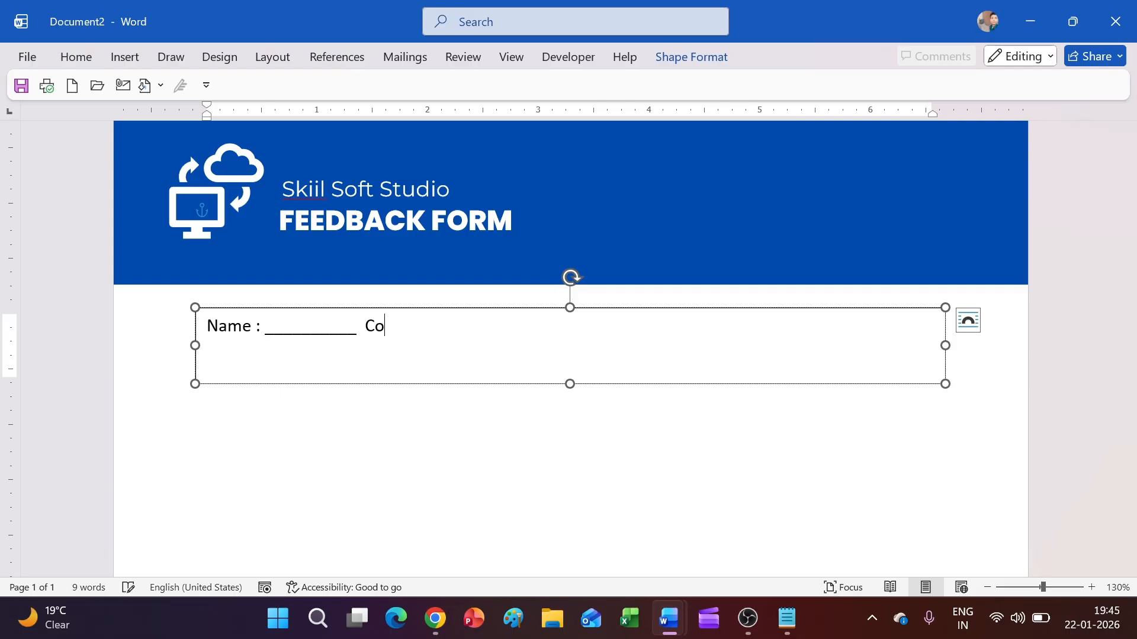
text(:)
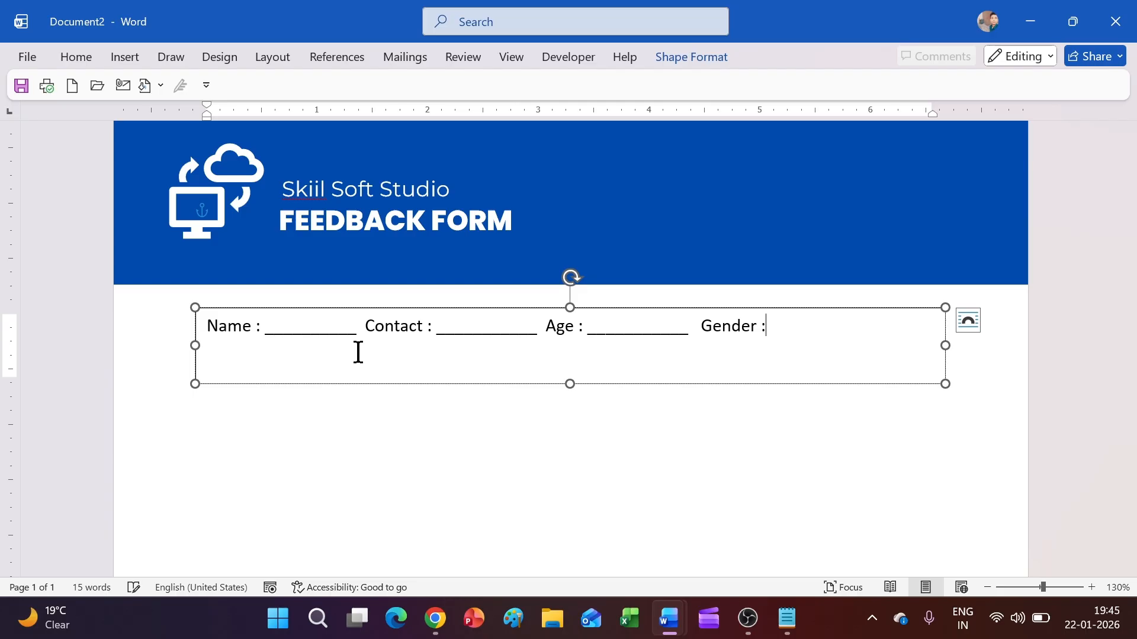
text(_________)
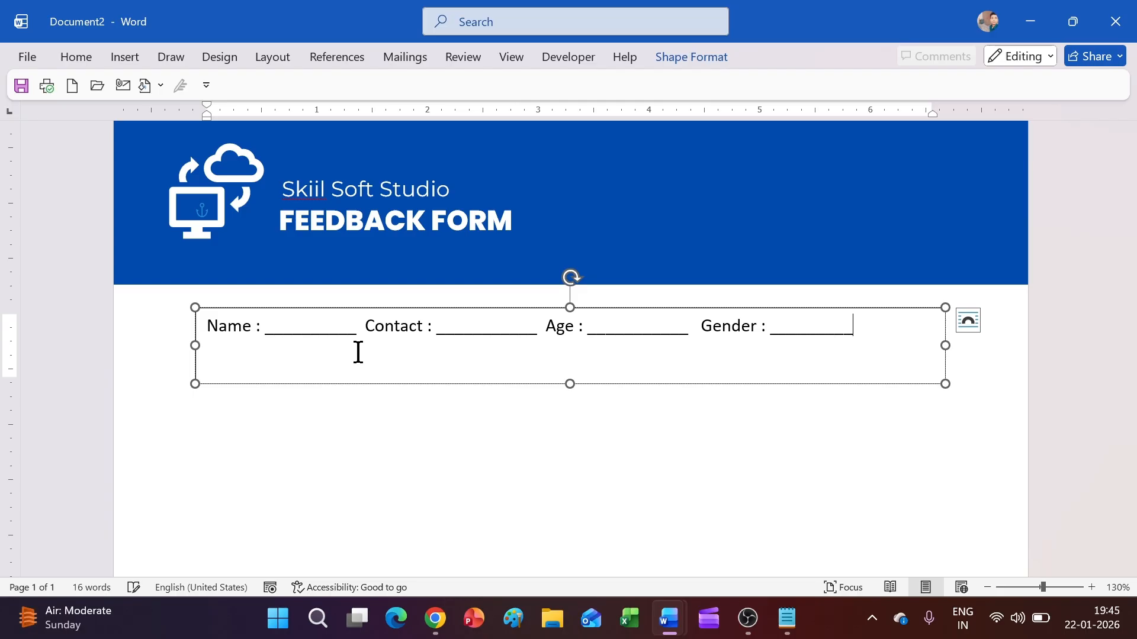
Step: Bold the field labels, shrink the box to one line and shift it slightly up-left
key(ctrl+a)
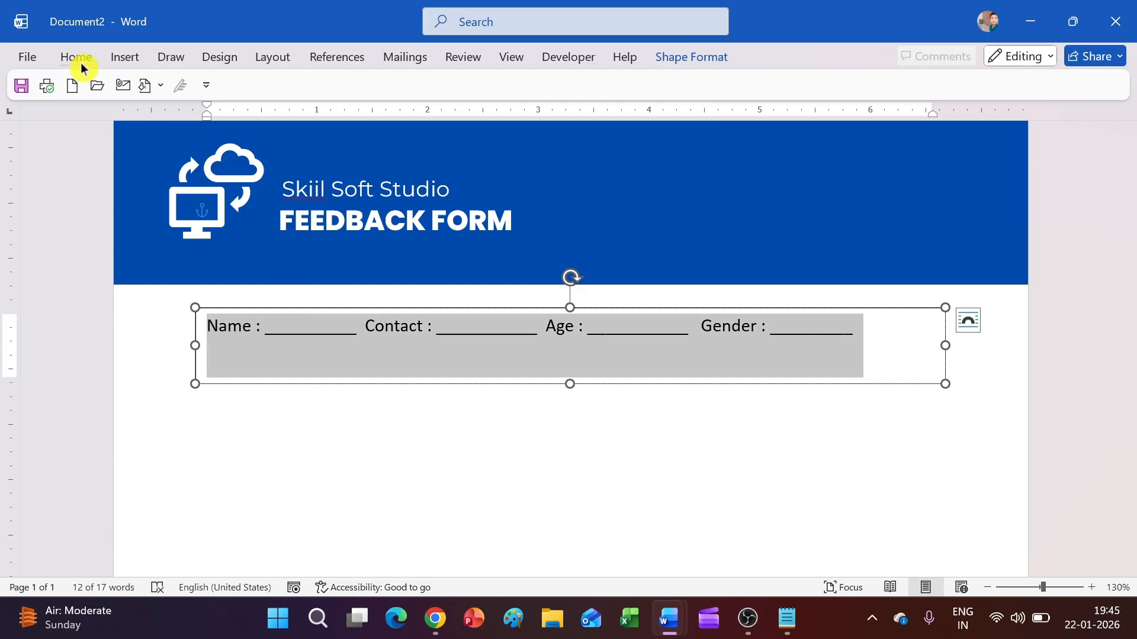
click(77, 58)
click(102, 129)
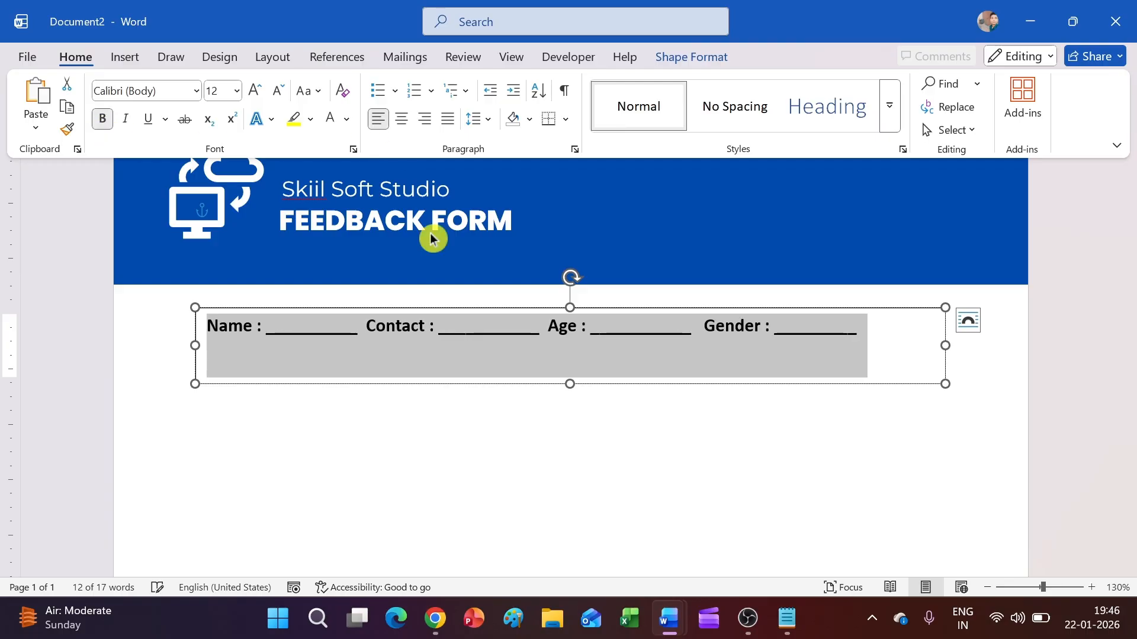
click(658, 59)
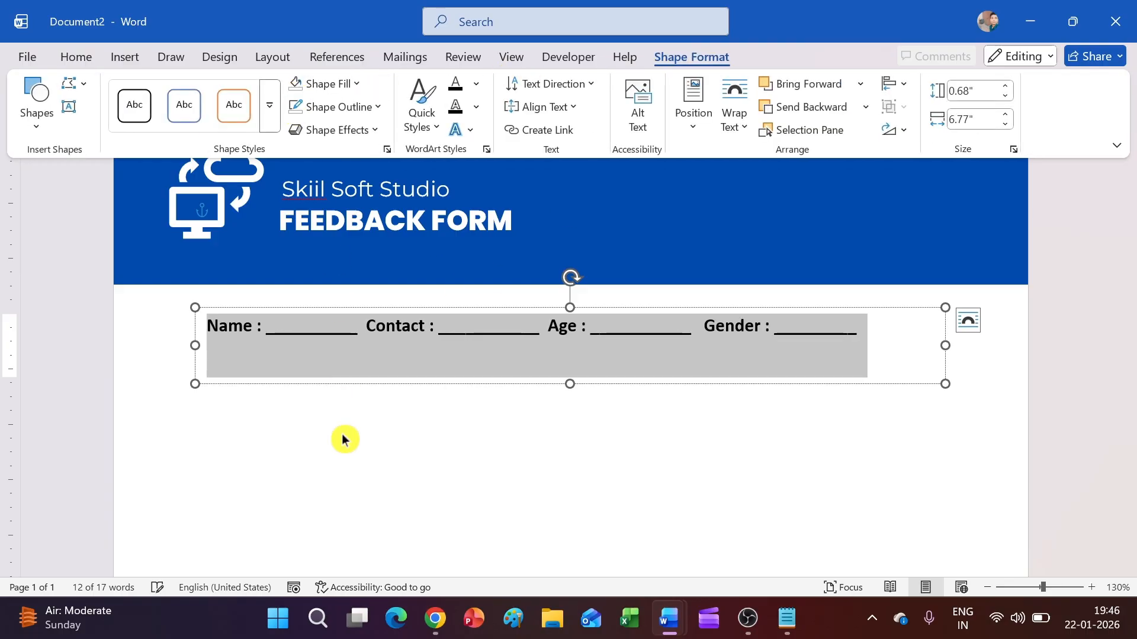
click(350, 467)
click(373, 339)
drag(582, 387, 571, 352)
click(597, 363)
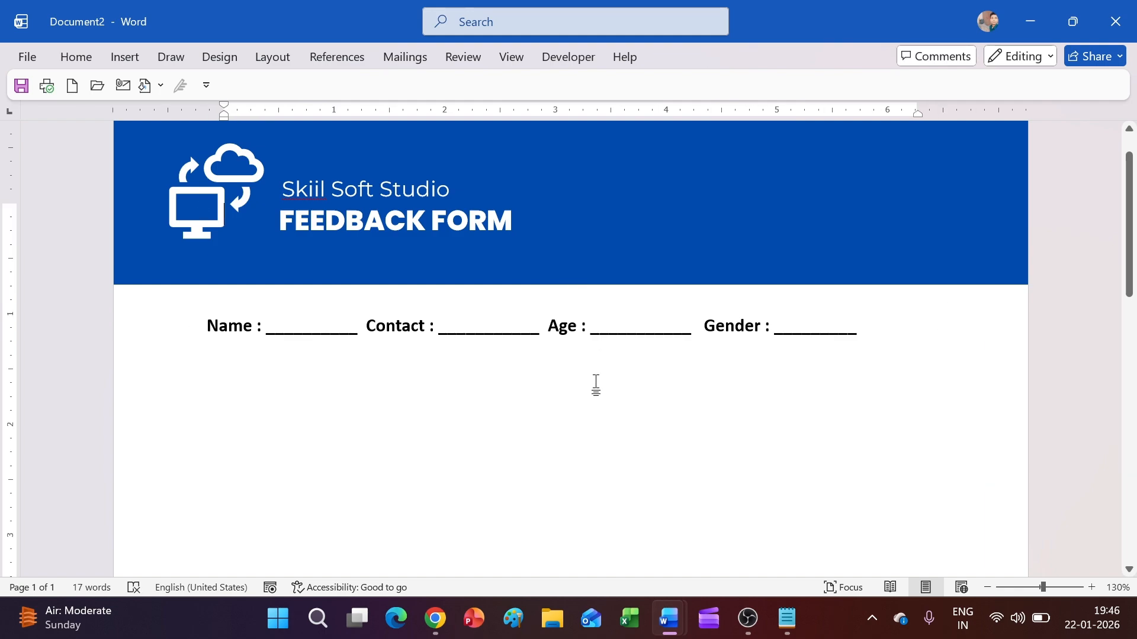
scroll(584, 411, up, 1)
click(503, 361)
drag(495, 358, 487, 356)
Step: Draw a text box below the fields row and paste the 'Please fill out this feedback form…' sentence
click(488, 412)
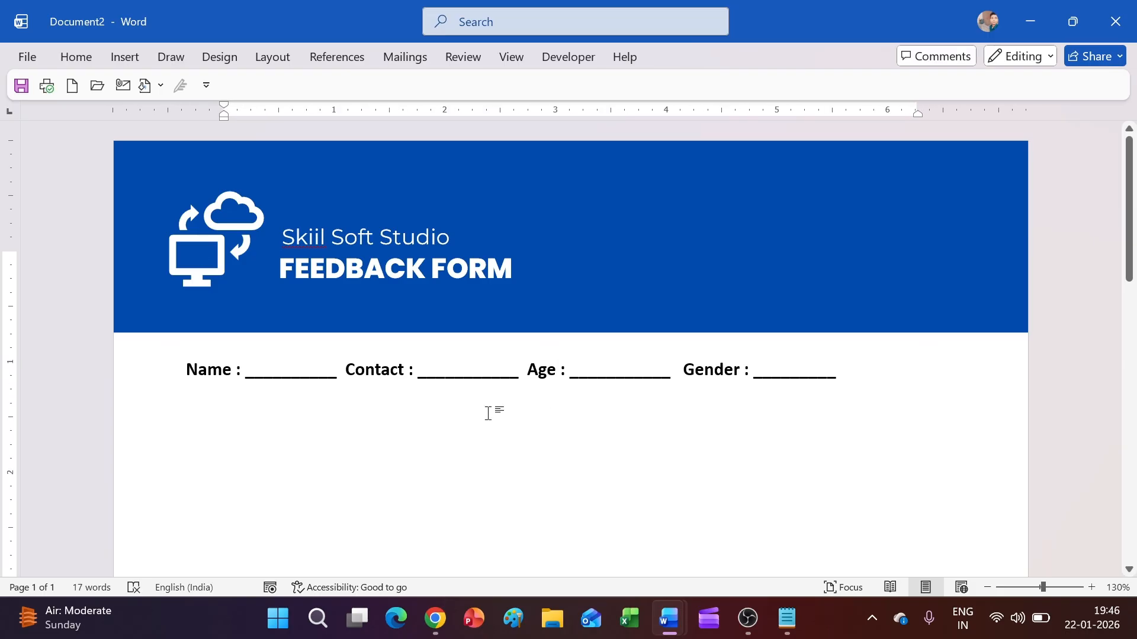
click(340, 374)
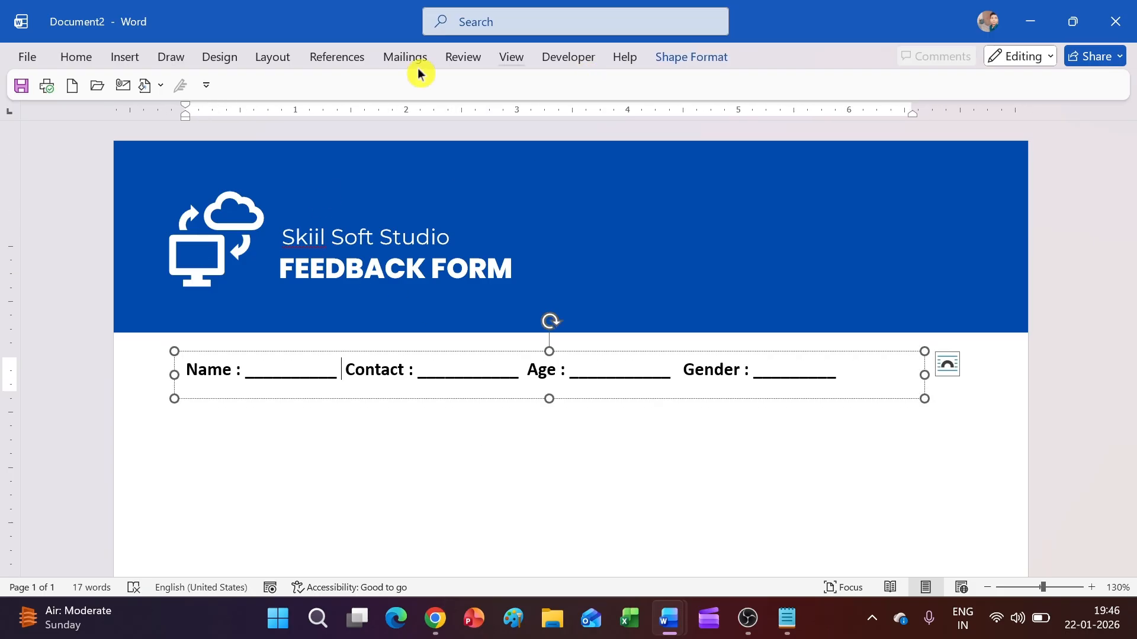
click(139, 59)
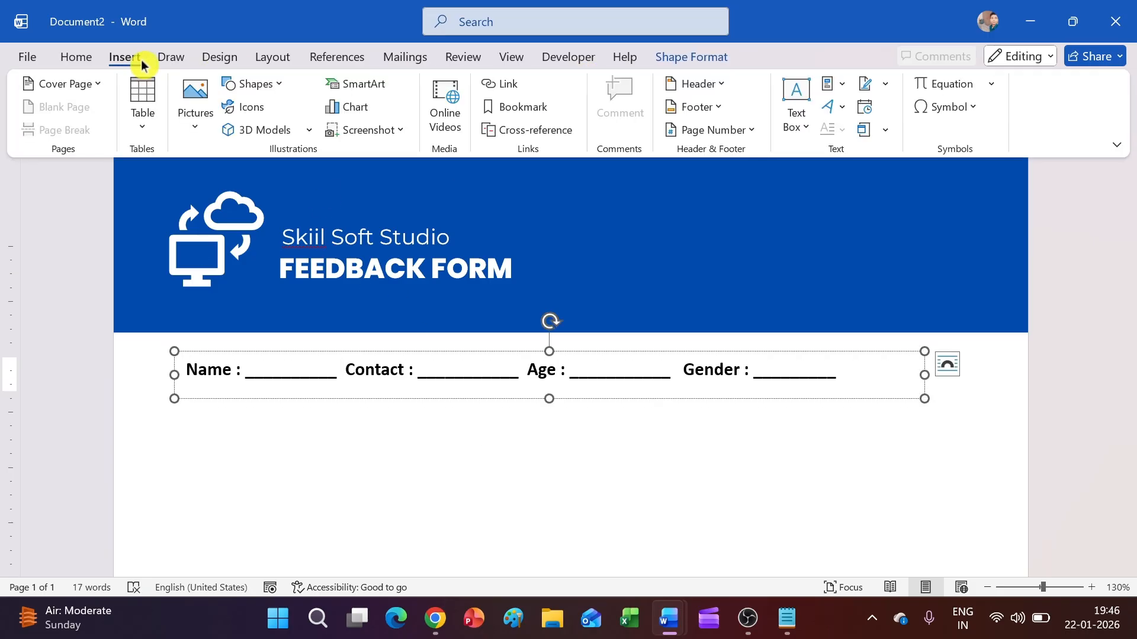
click(276, 89)
click(231, 133)
scroll(192, 296, down, 3)
drag(198, 301, 897, 360)
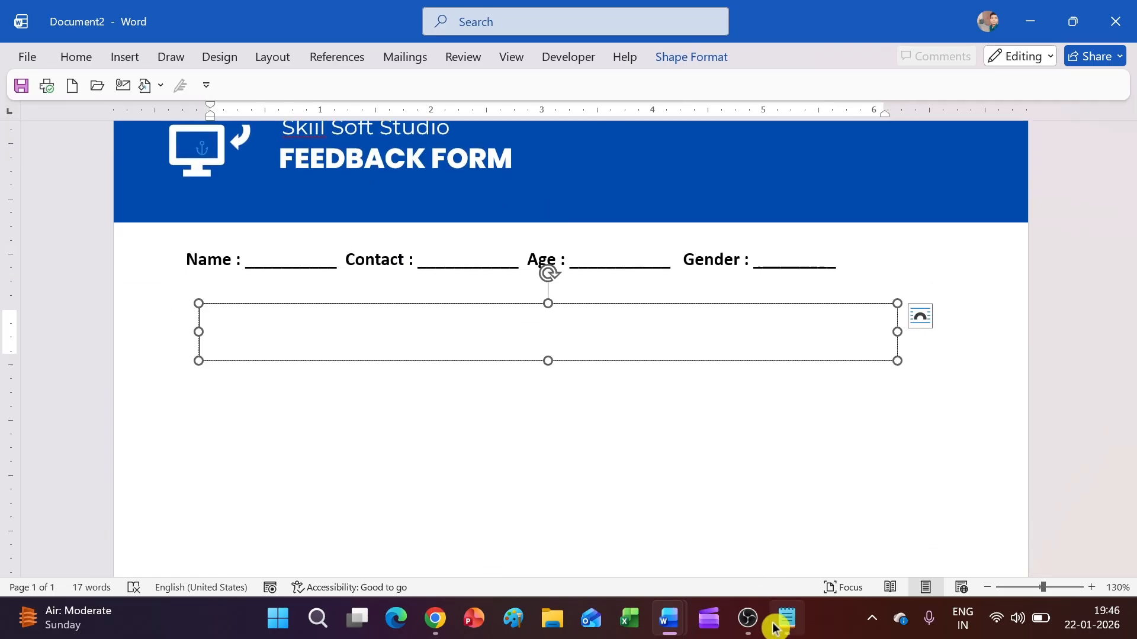
click(780, 616)
drag(689, 172, 78, 157)
key(ctrl+c)
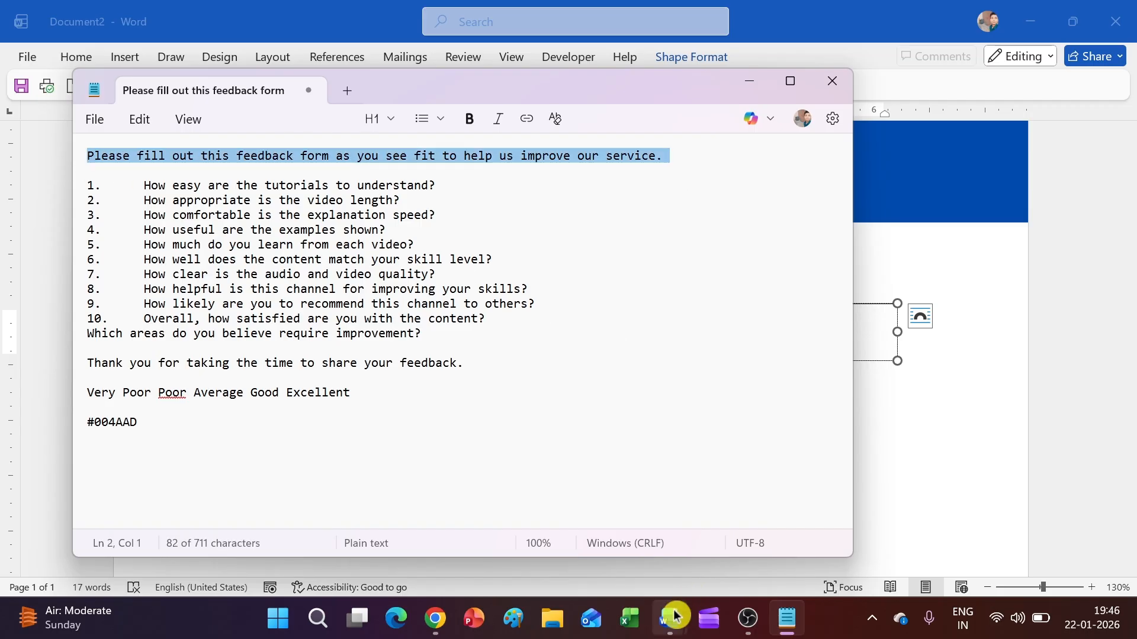
mouse_move(674, 617)
click(793, 562)
key(ctrl+v)
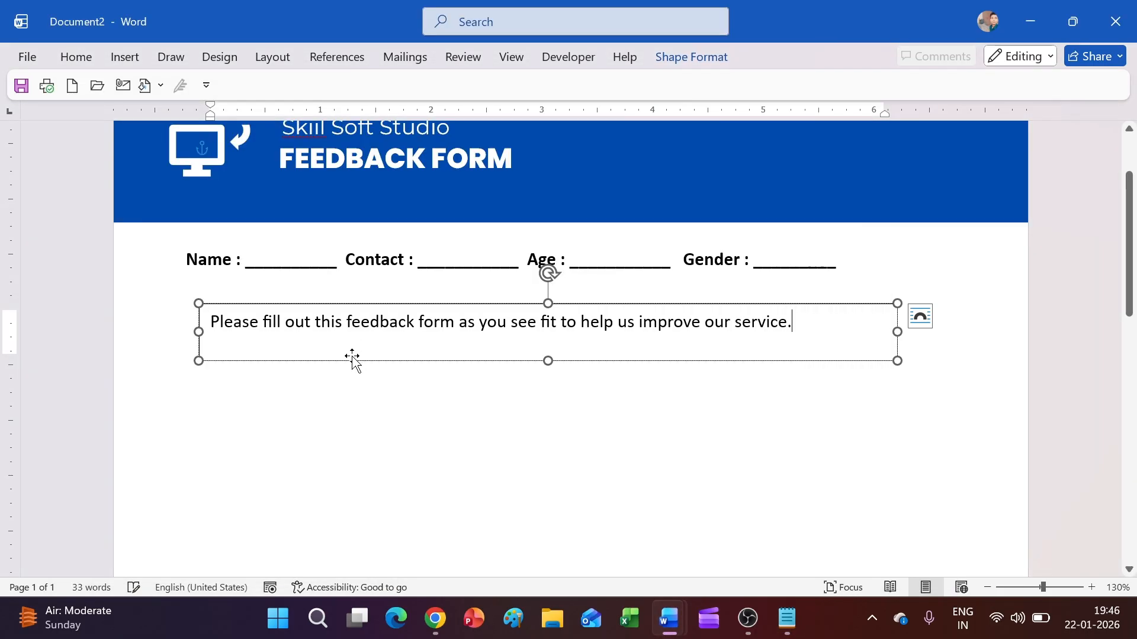
Step: Align Center the sentence box, narrow it from the right, and Align Center again
click(687, 57)
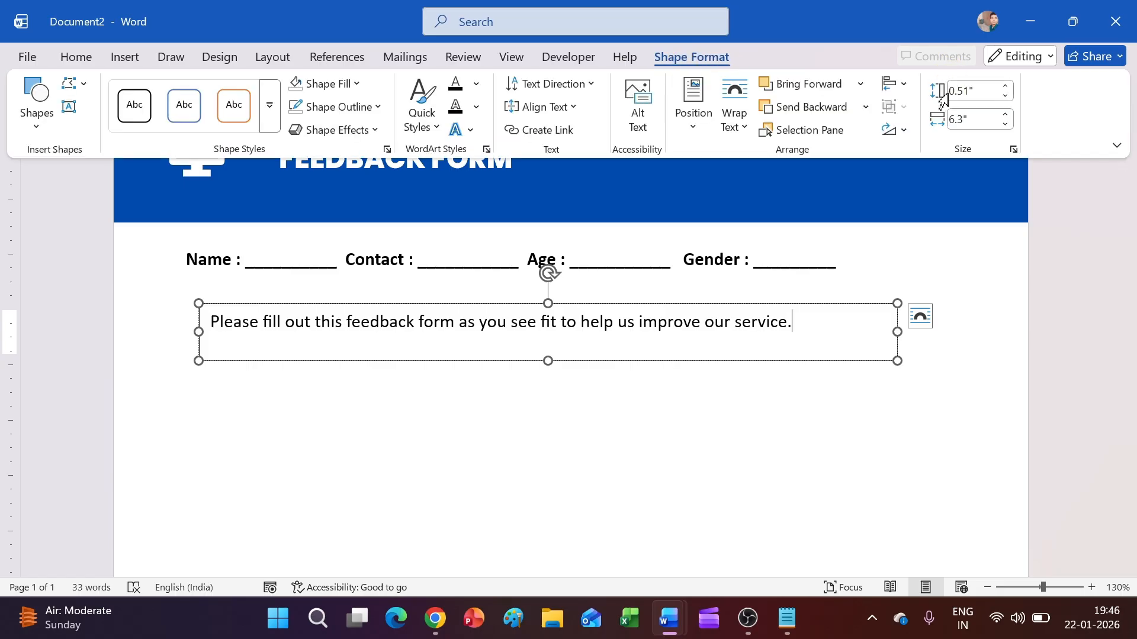
click(896, 84)
click(910, 134)
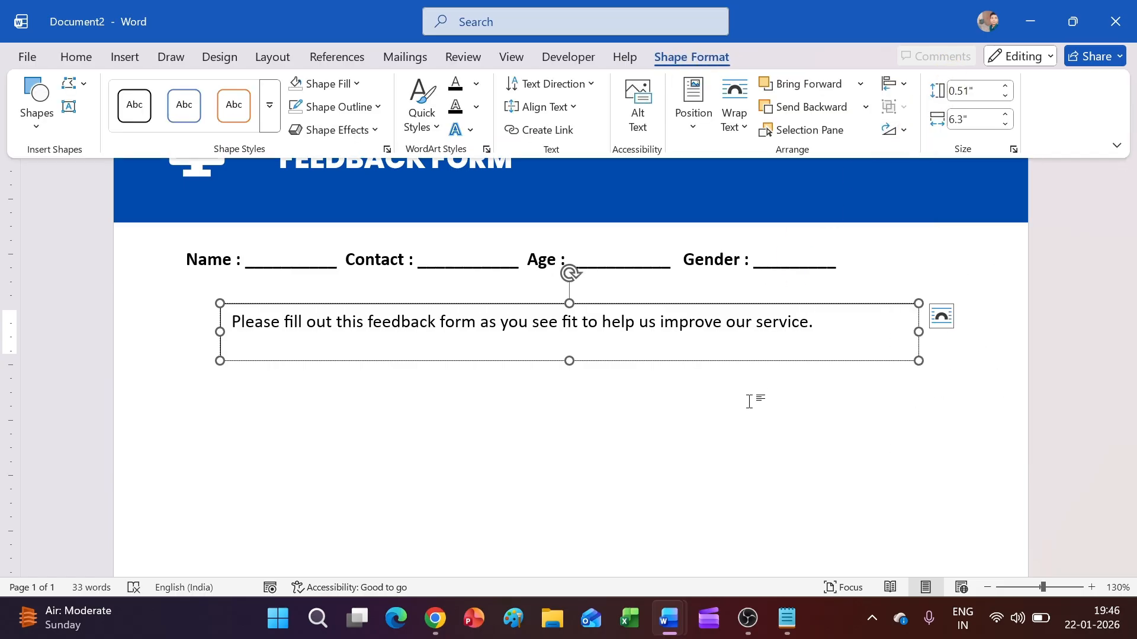
click(749, 402)
click(917, 335)
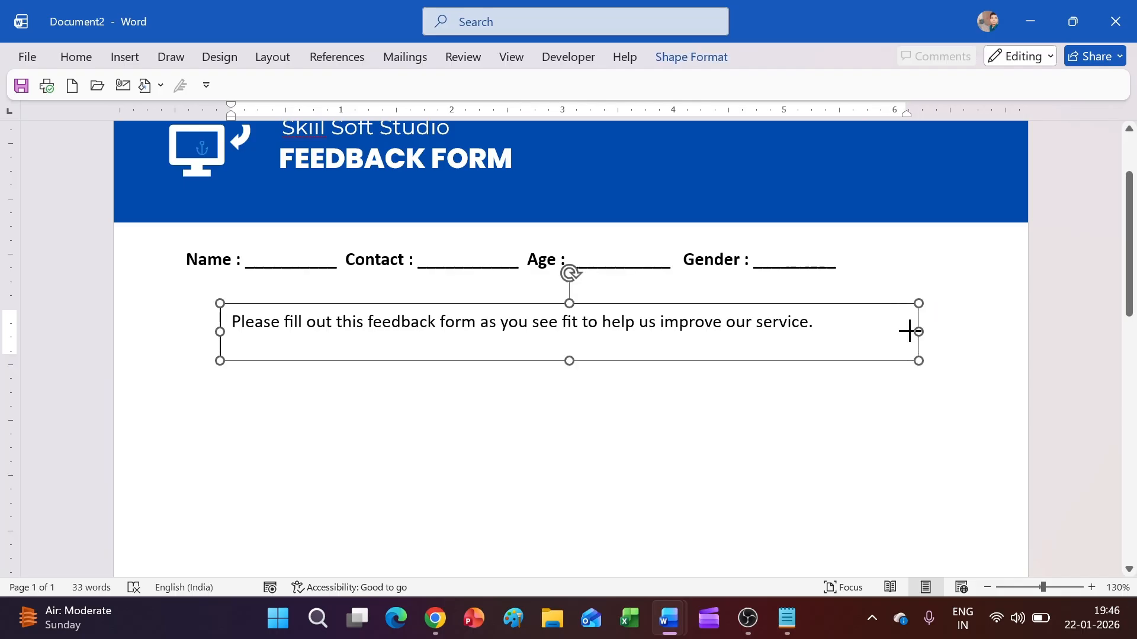
drag(916, 331, 850, 330)
click(688, 56)
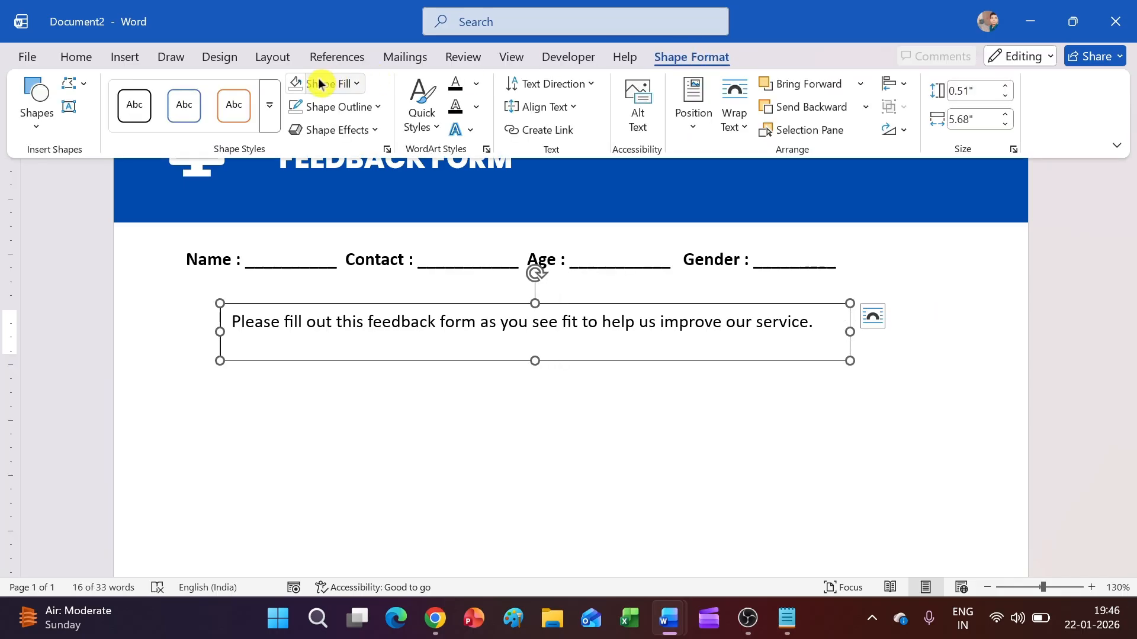
click(888, 84)
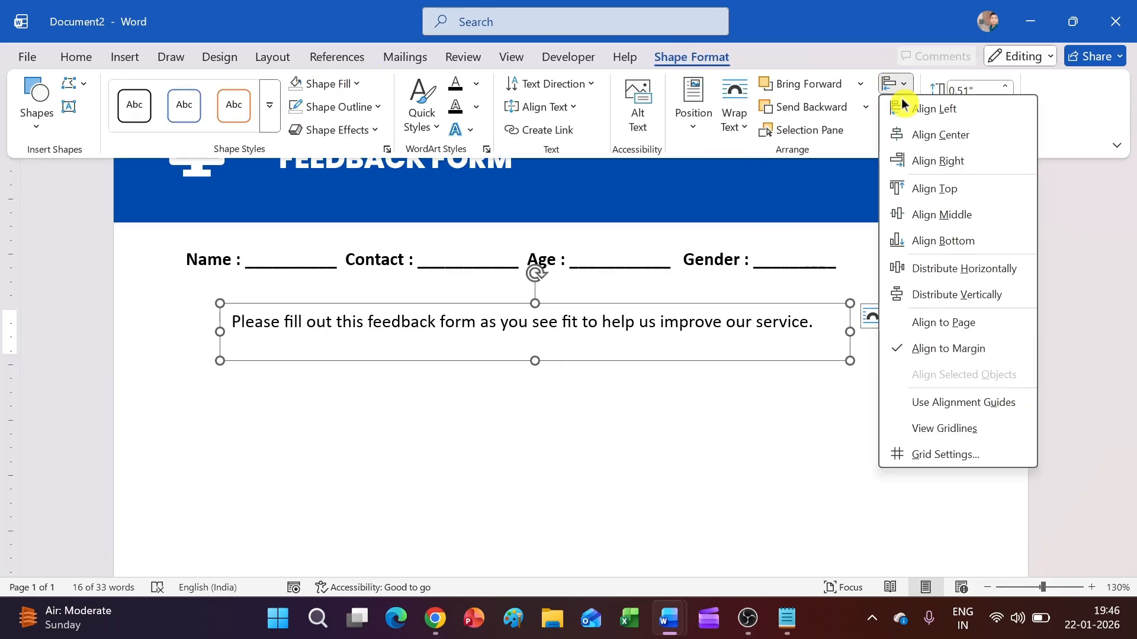
click(925, 141)
click(849, 450)
scroll(846, 449, up, 3)
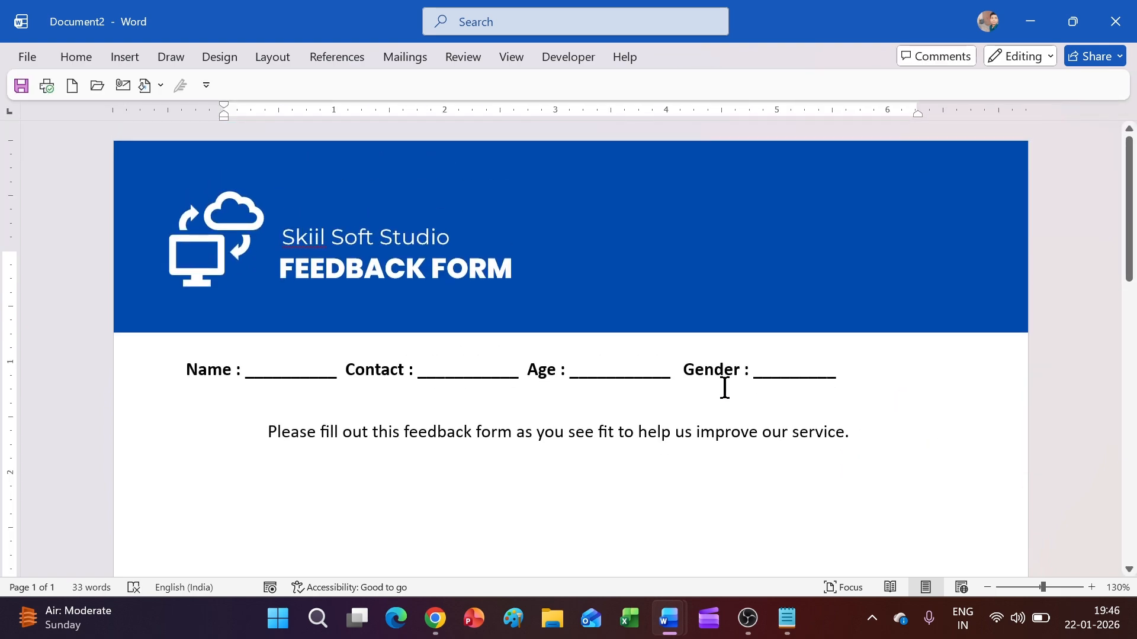
click(626, 368)
click(719, 59)
Step: Narrow the Name/Contact/Age/Gender details box and centre it on the page
click(891, 84)
click(903, 135)
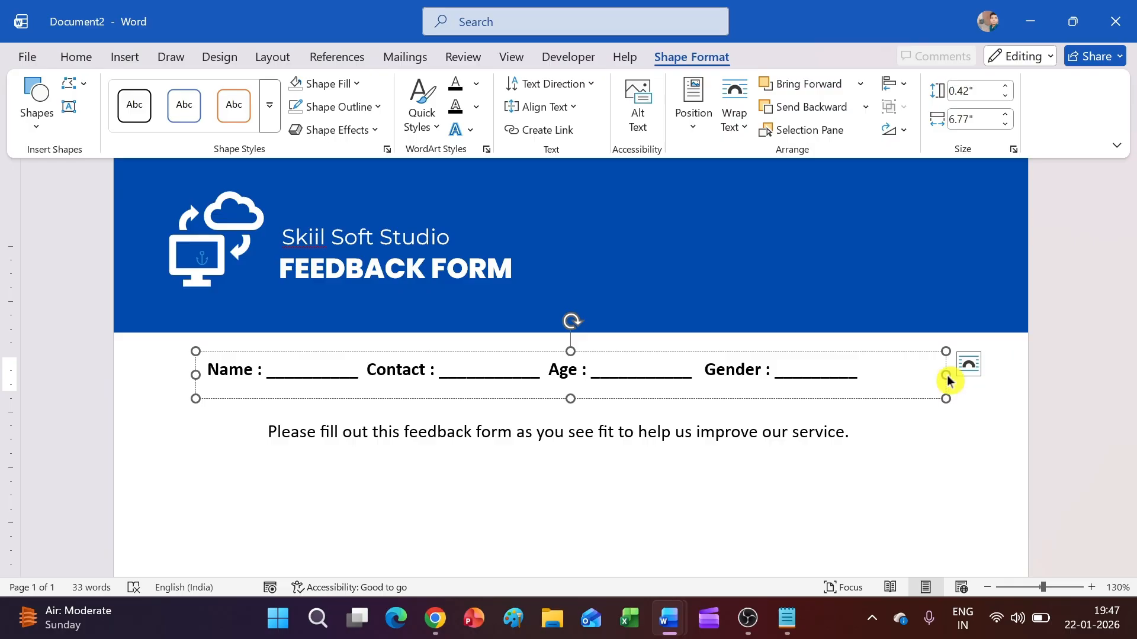
drag(946, 375, 916, 375)
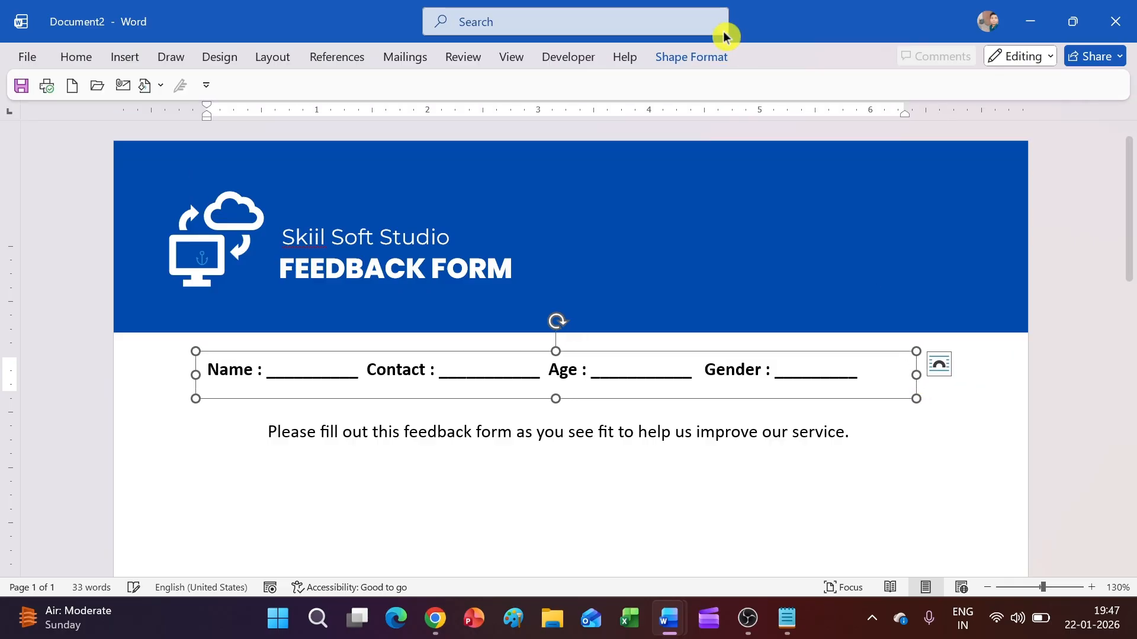
click(722, 56)
click(895, 84)
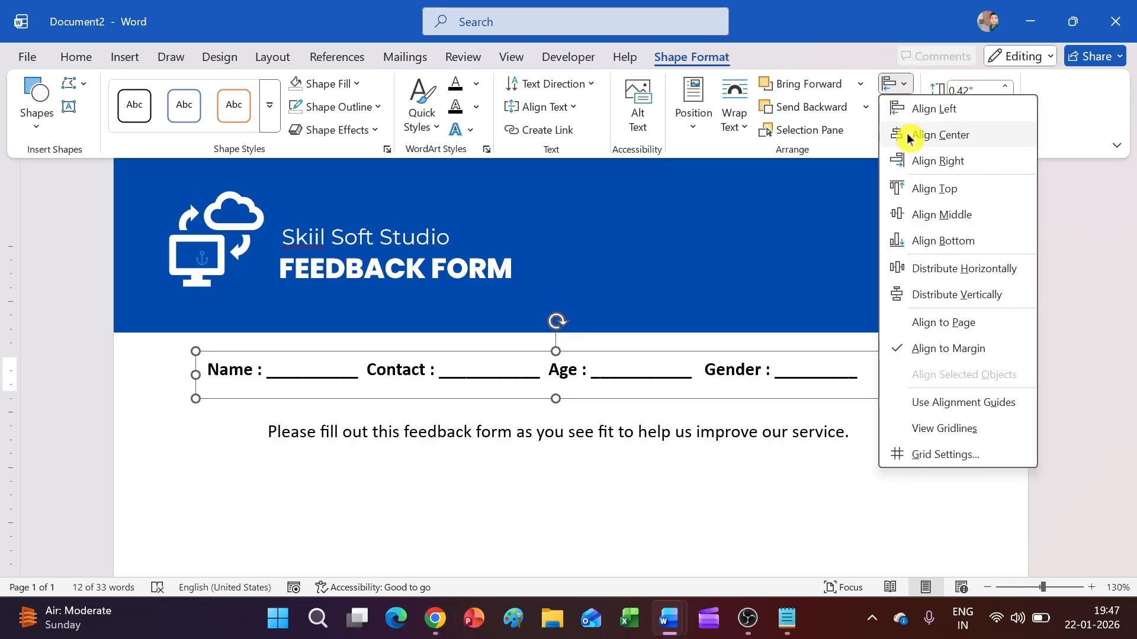
click(907, 134)
click(781, 489)
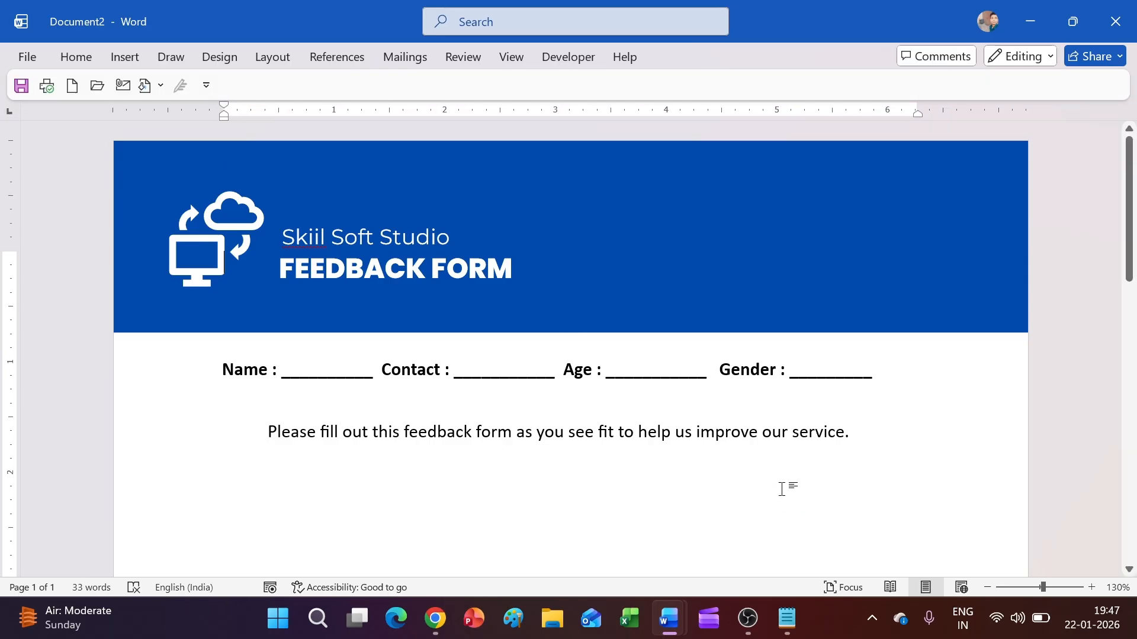
Step: Set the instruction sentence in Montserrat
click(707, 421)
key(ctrl+a)
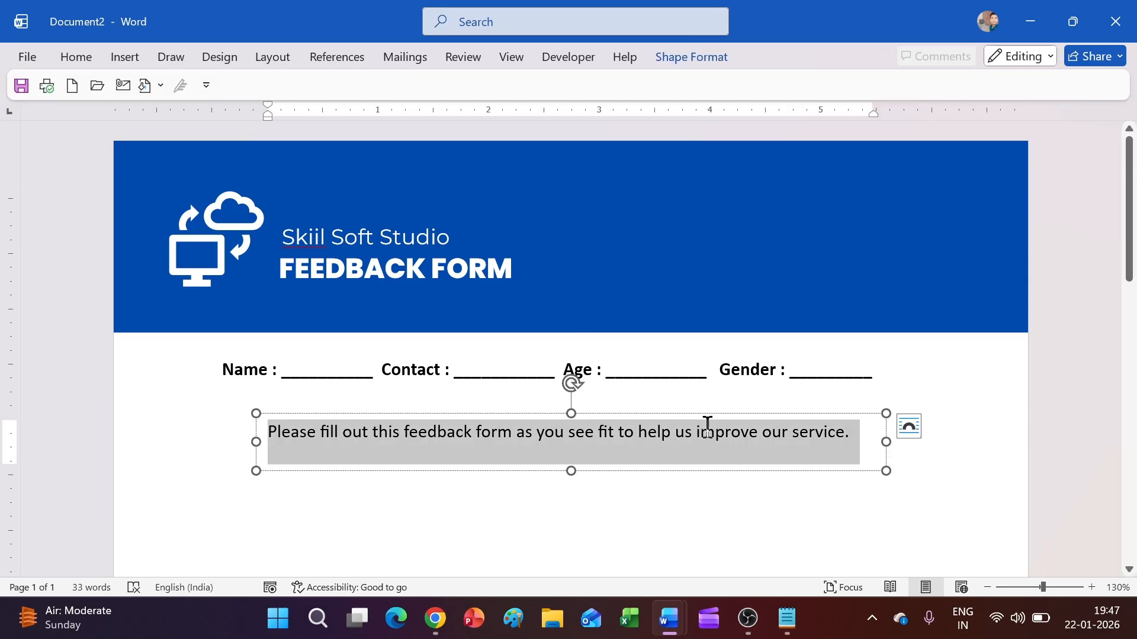
click(71, 58)
click(196, 90)
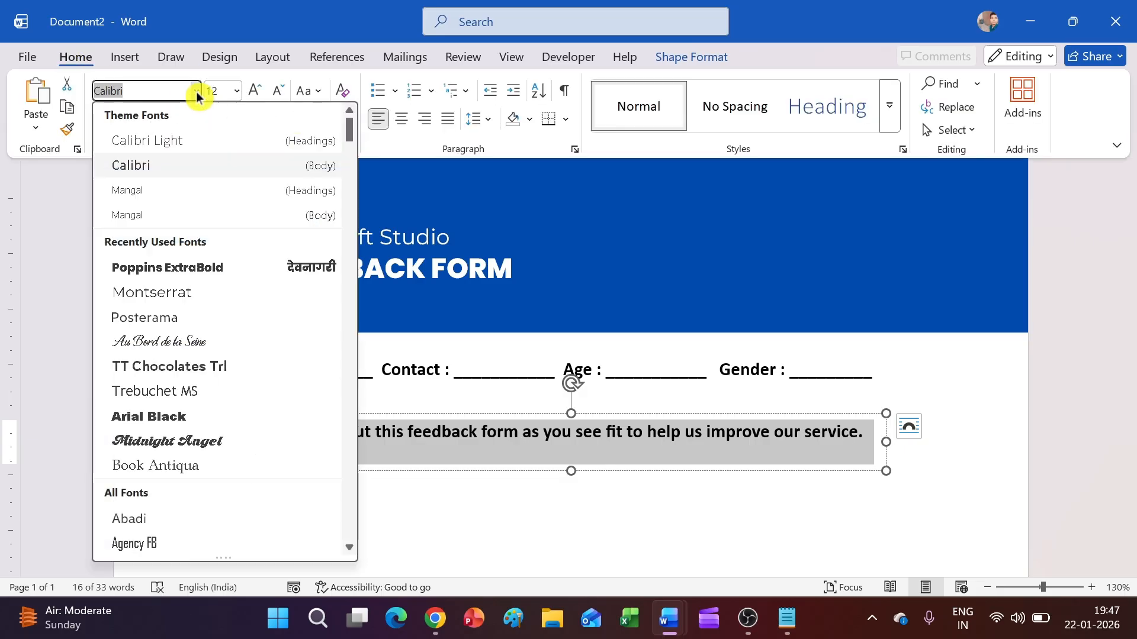
click(204, 289)
click(800, 432)
Step: Widen the sentence box, shrink the sentence to 11 pt on one line, and centre it
drag(888, 441, 1037, 442)
triple_click(934, 434)
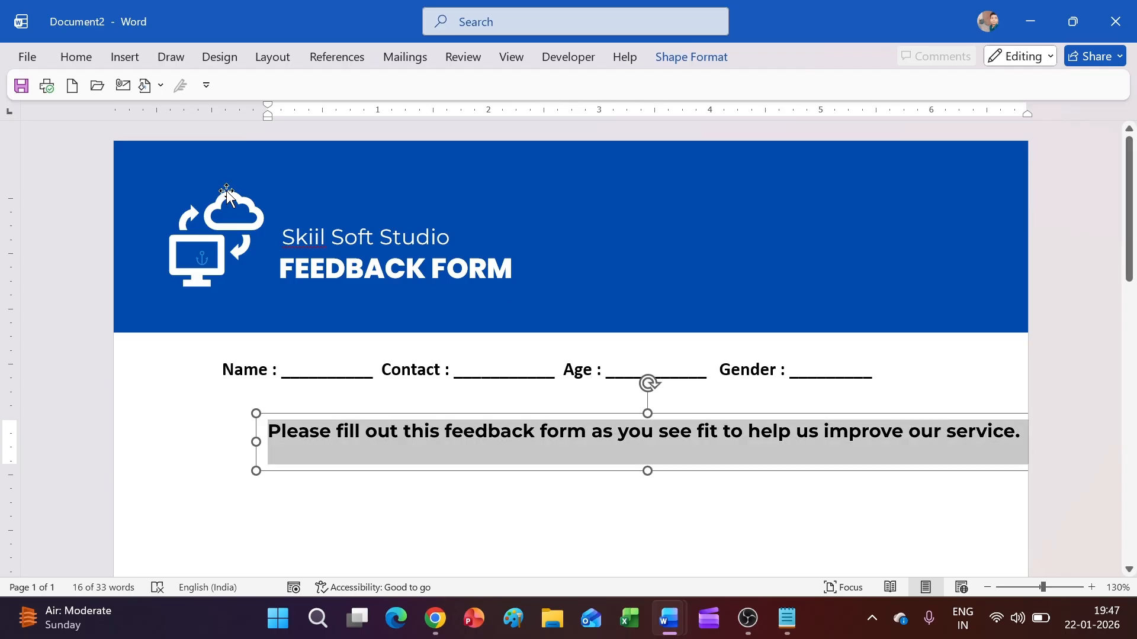
click(80, 58)
click(274, 101)
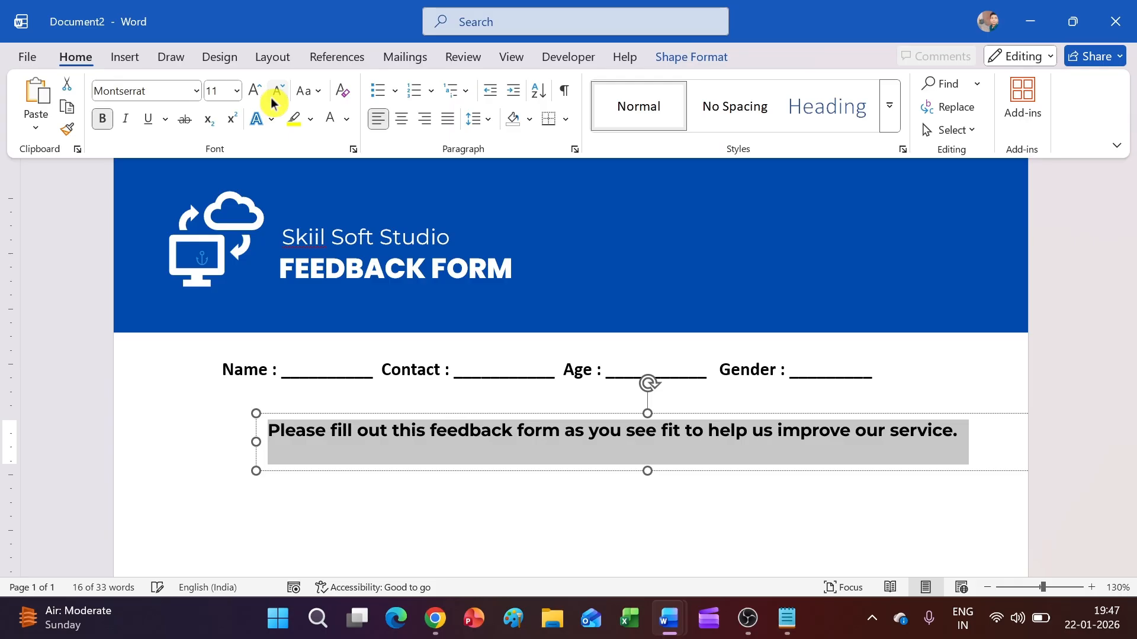
click(691, 57)
click(894, 84)
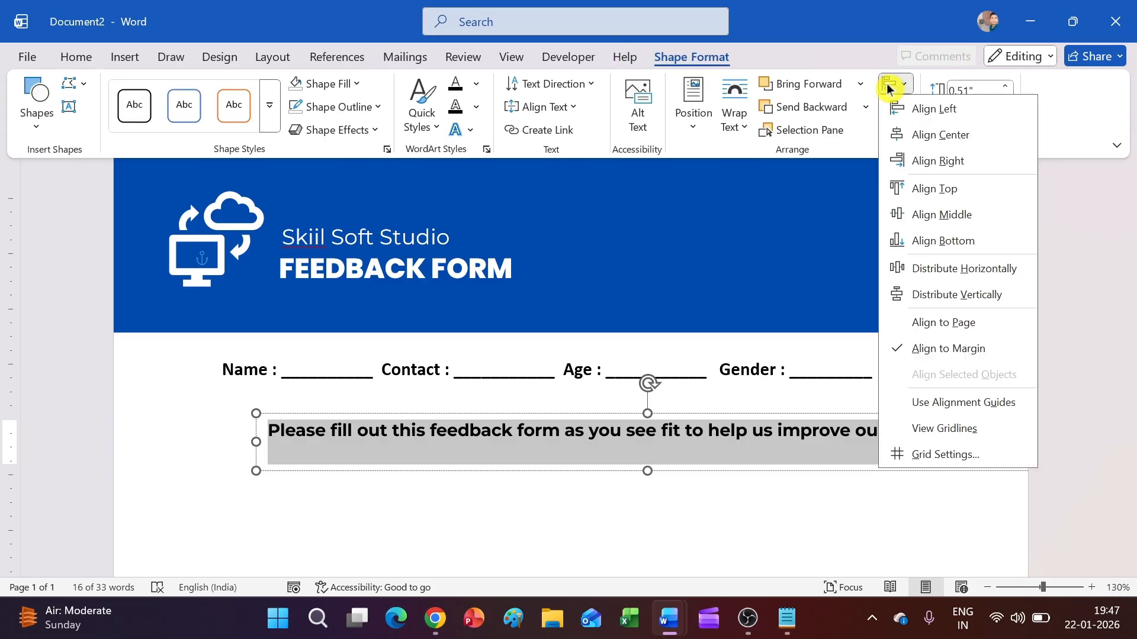
click(920, 132)
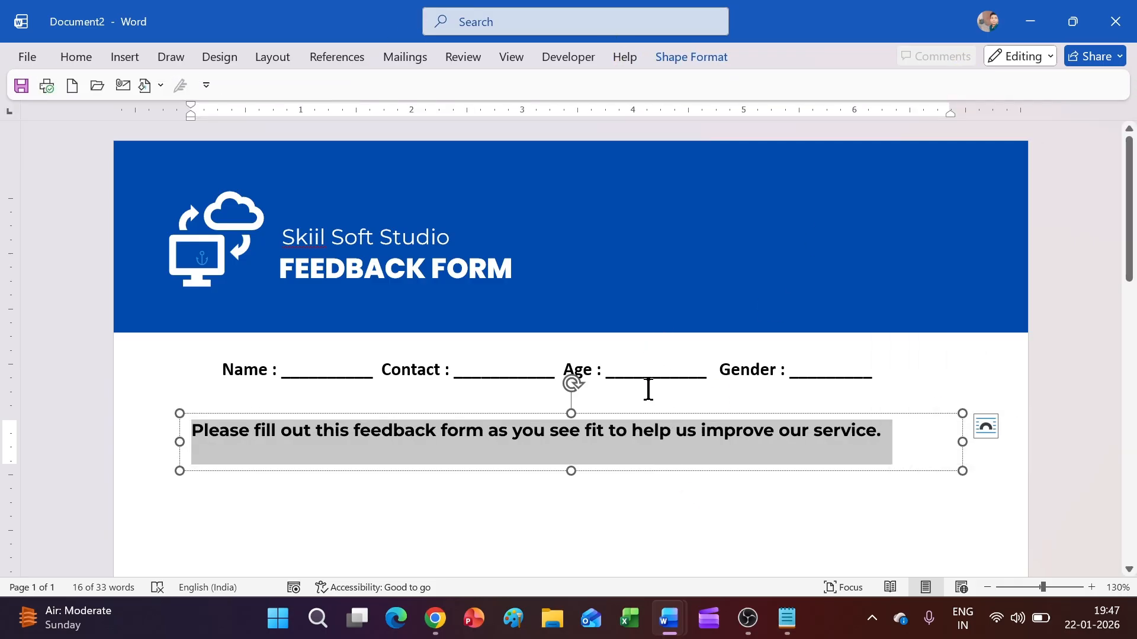
click(661, 386)
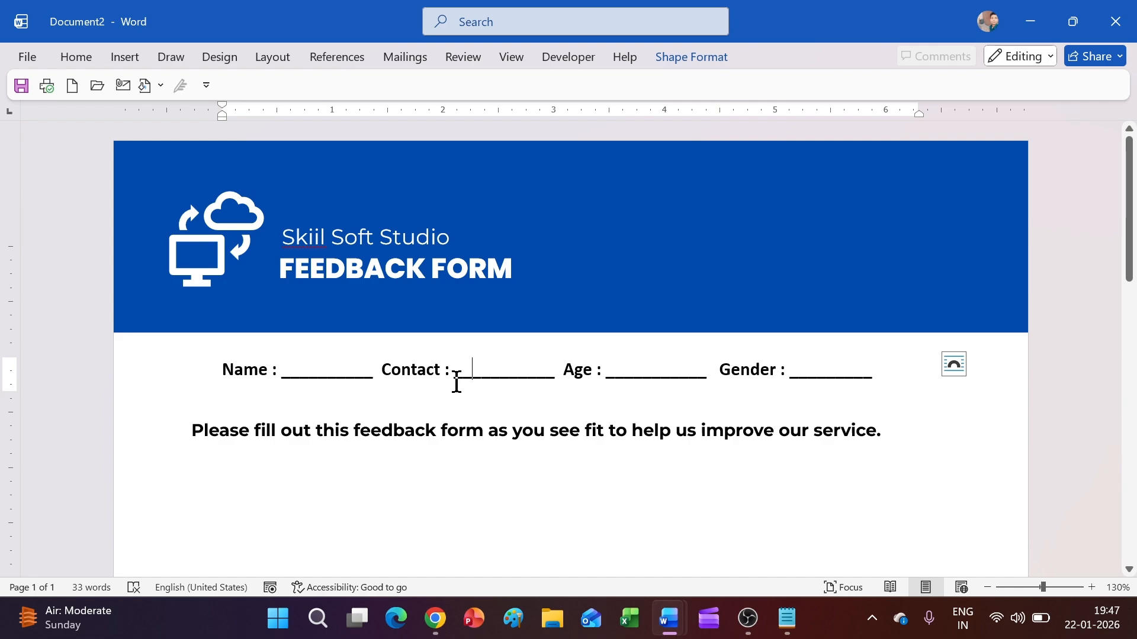
Step: Change the Name, Contact, Age, Gender details line to Montserrat
click(279, 430)
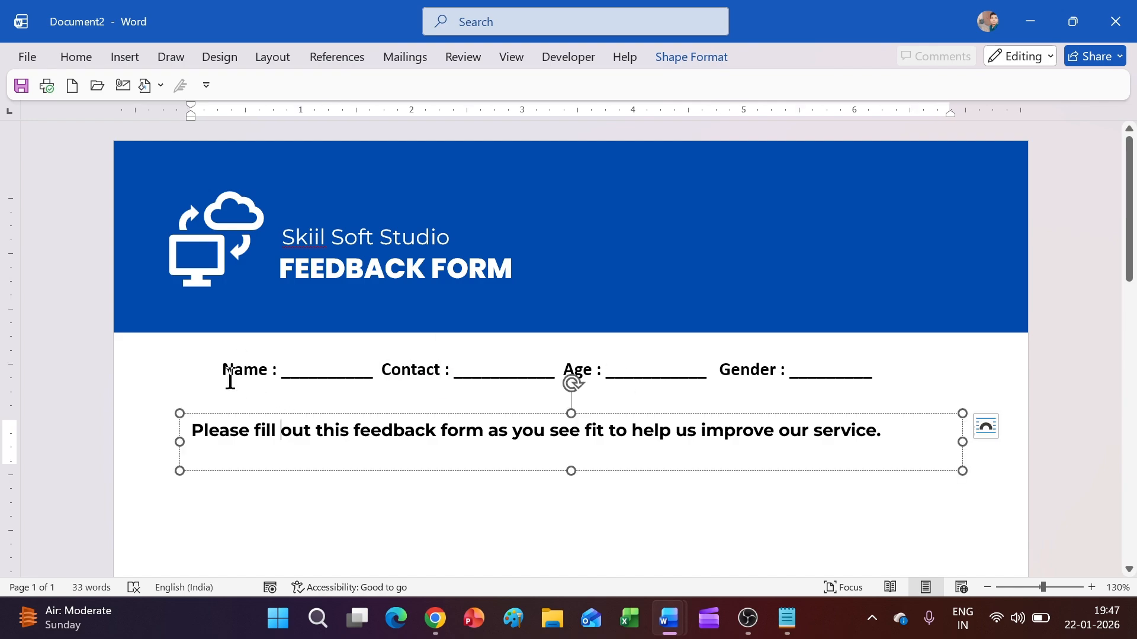
click(230, 379)
triple_click(300, 369)
click(80, 57)
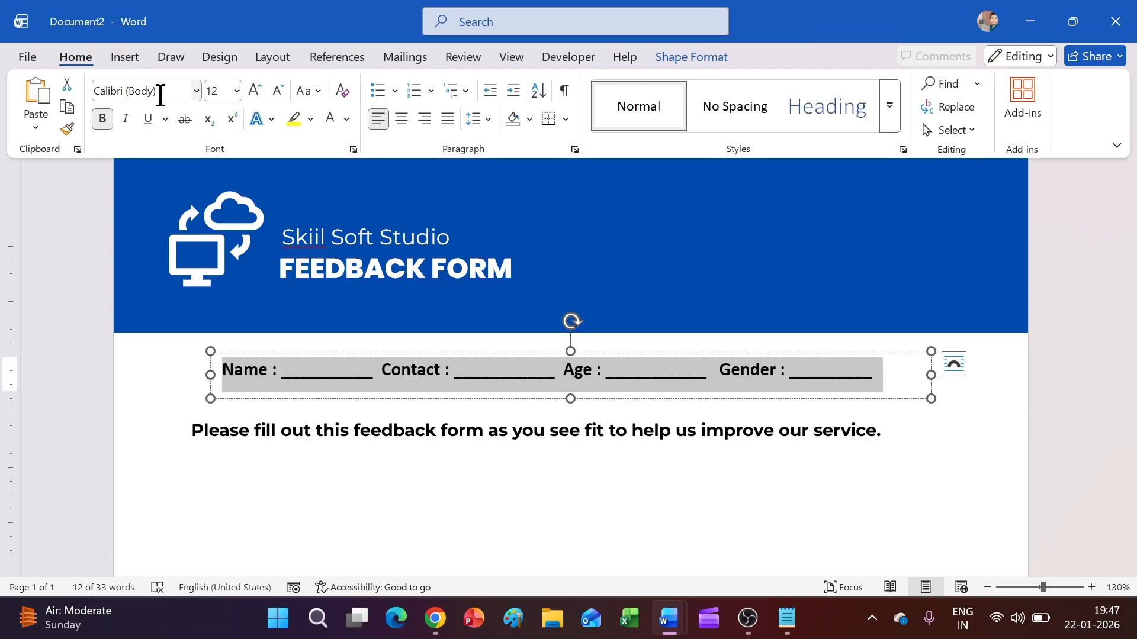
click(197, 91)
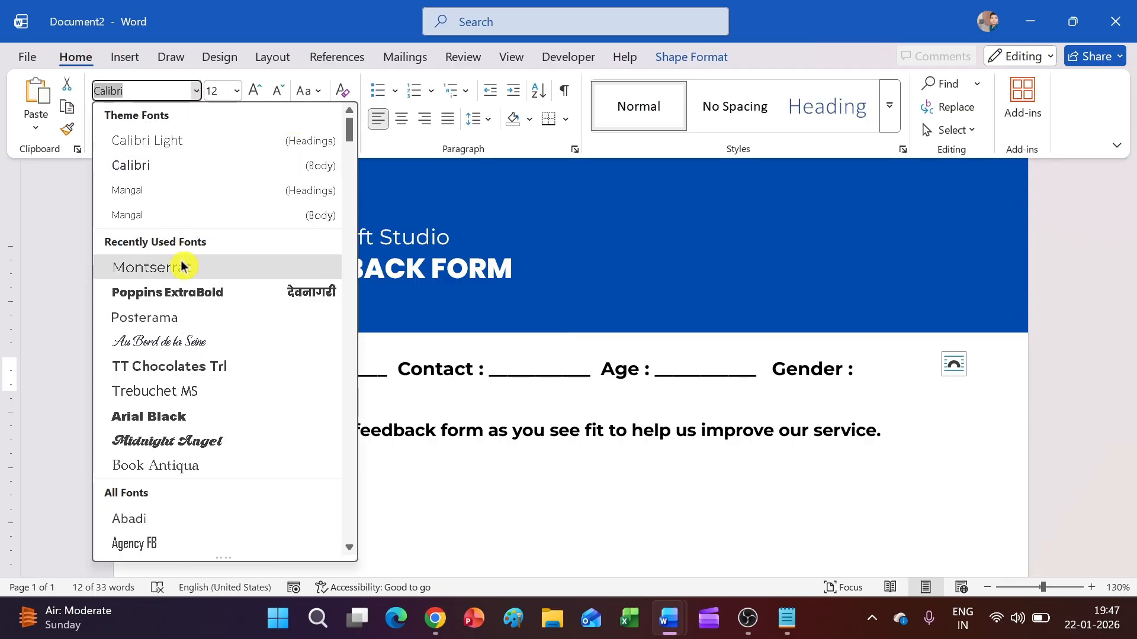
click(183, 264)
key(ctrl+F1)
click(495, 528)
scroll(444, 435, down, 3)
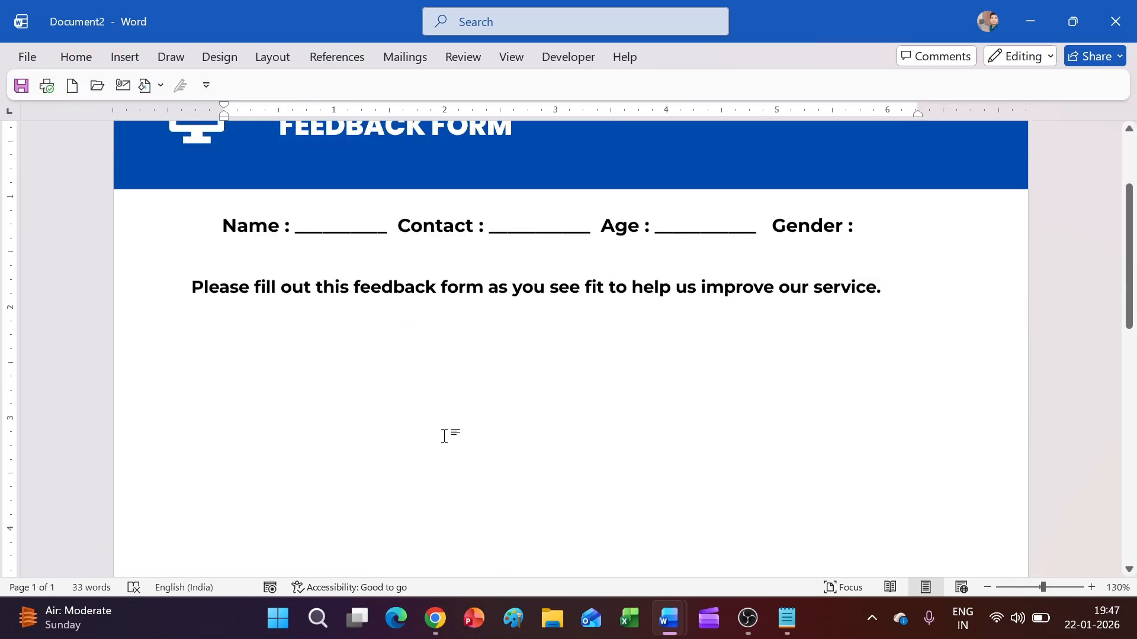
Step: Draw a wide, tall text box below the instruction sentence
click(125, 57)
click(252, 83)
click(230, 132)
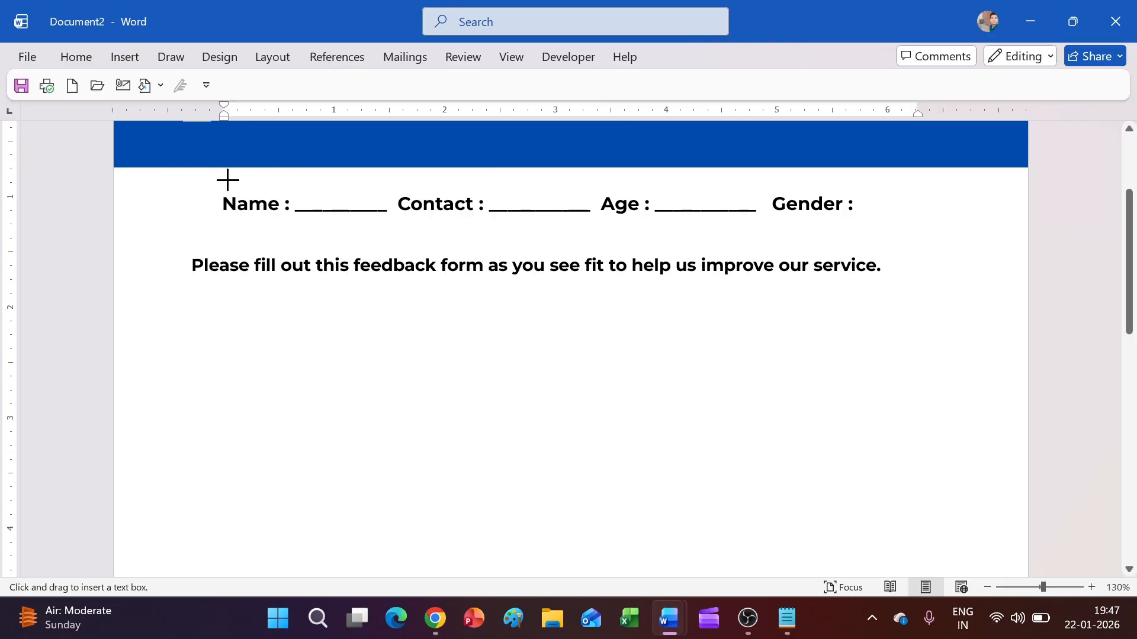
drag(191, 303, 966, 569)
scroll(845, 421, down, 3)
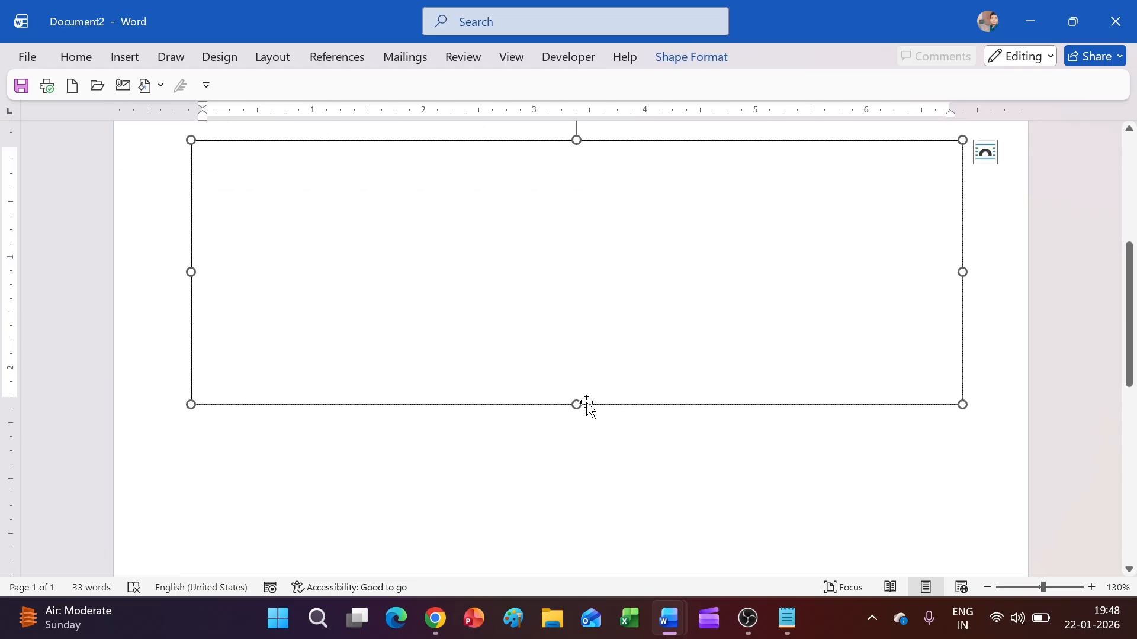
drag(581, 407, 578, 526)
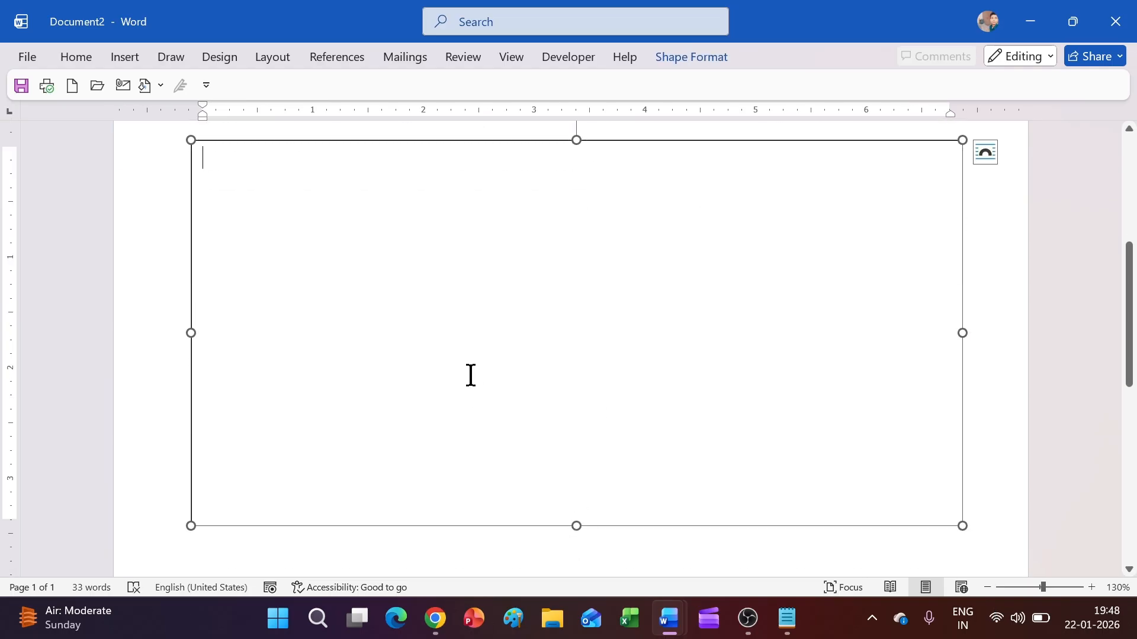
Step: Copy the ten numbered questions from Notepad and paste them into the new box
click(792, 618)
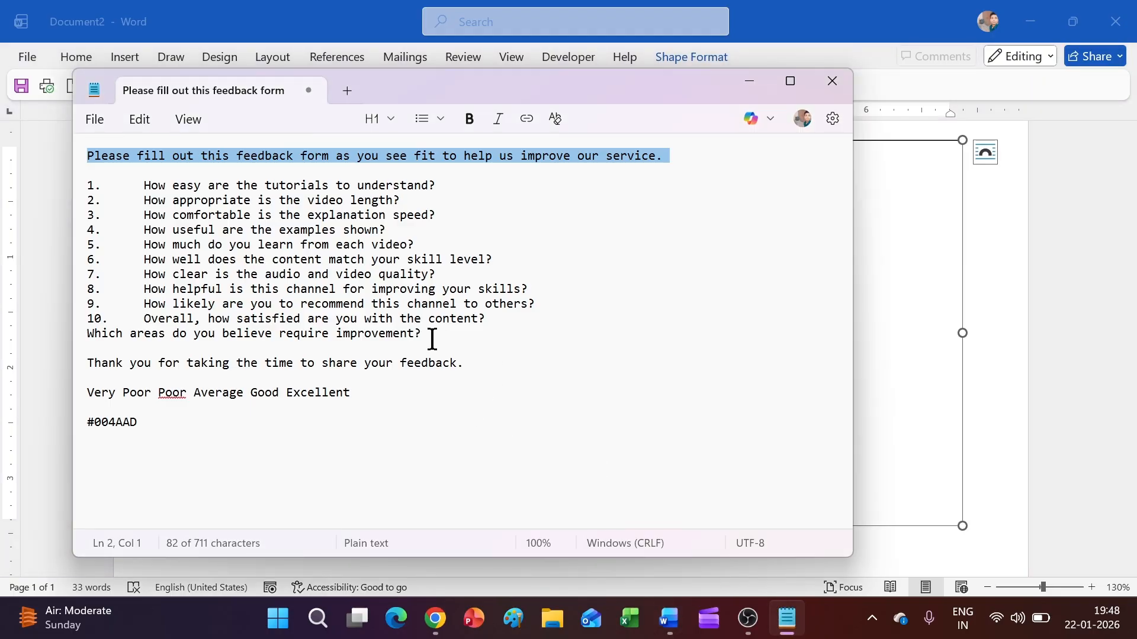
drag(504, 319, 80, 173)
key(ctrl+c)
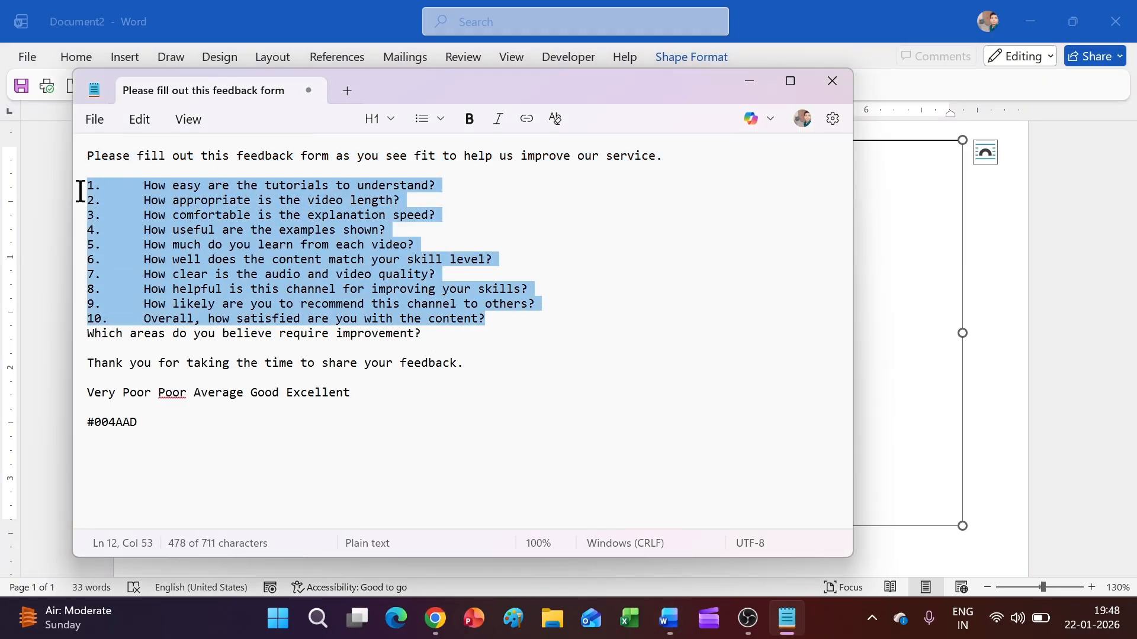
click(668, 618)
click(829, 545)
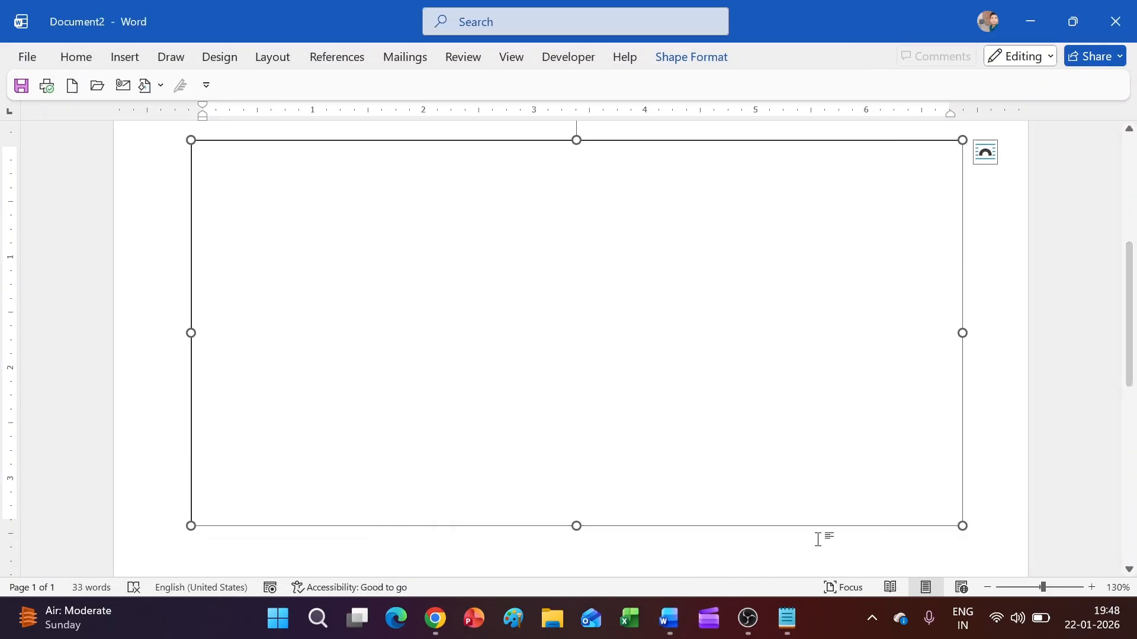
key(ctrl+v)
scroll(523, 367, down, 3)
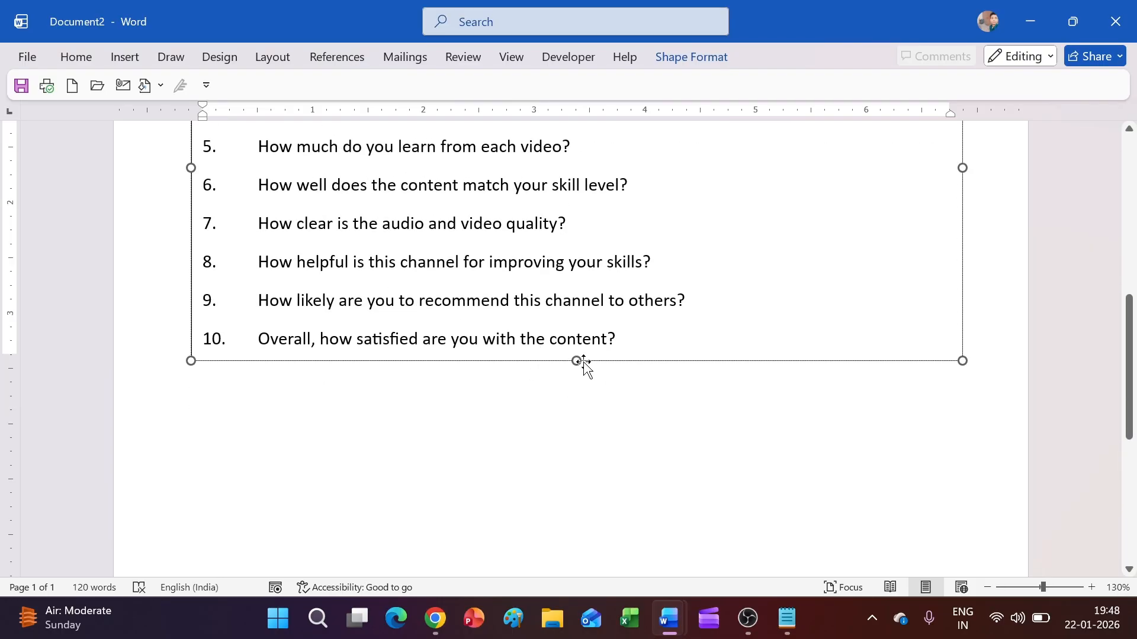
scroll(609, 436, up, 6)
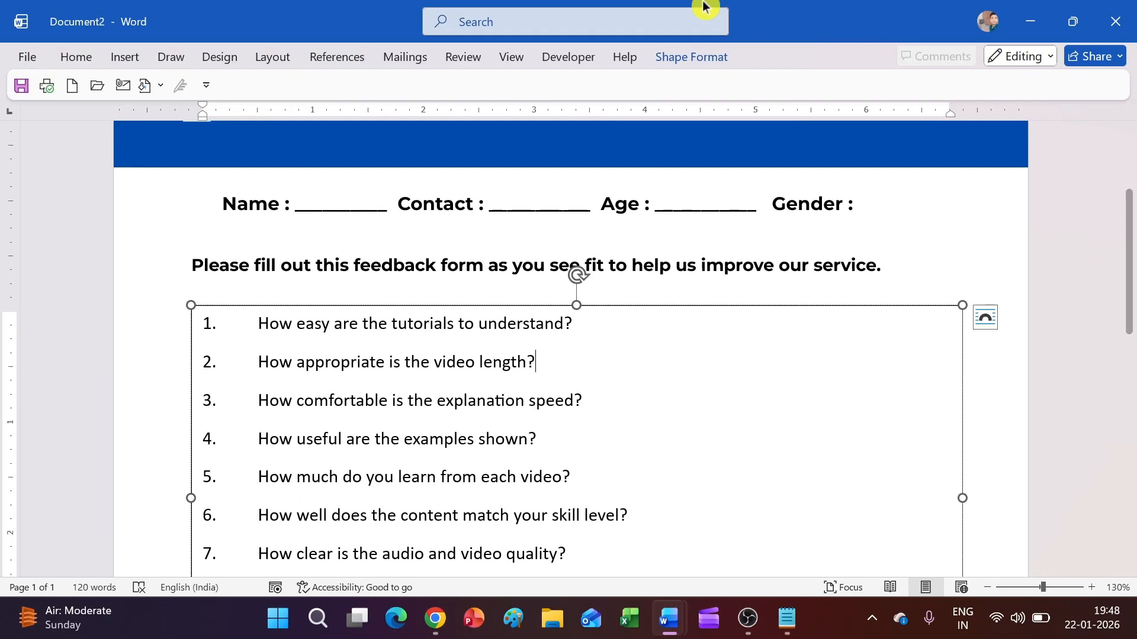
click(673, 55)
Step: Set the question box to No Fill and select all its text
click(305, 89)
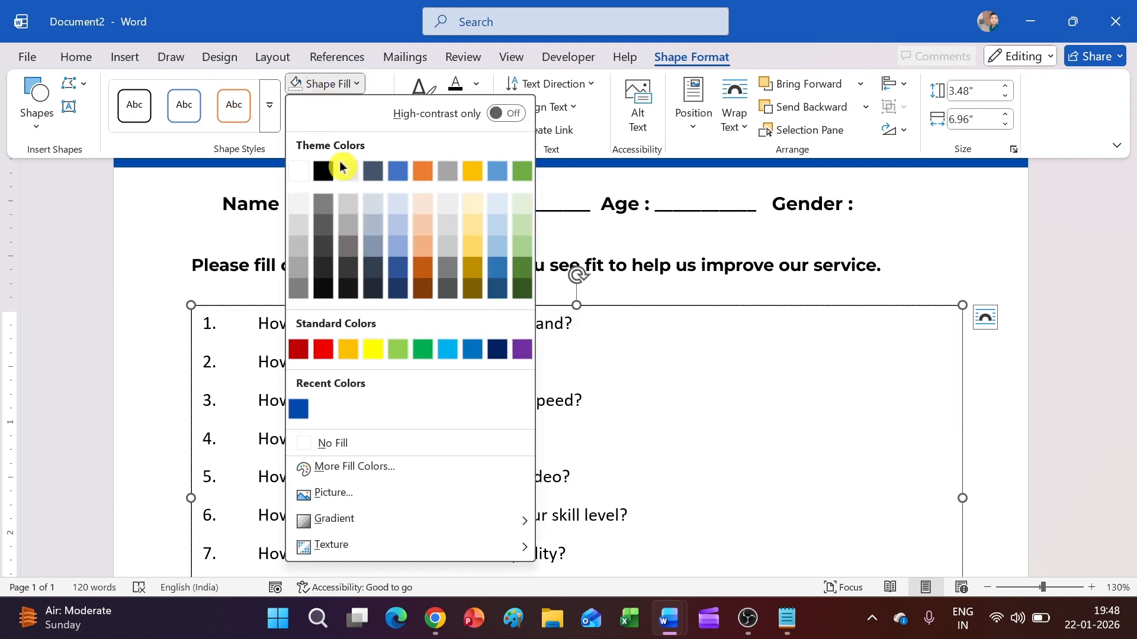
click(363, 444)
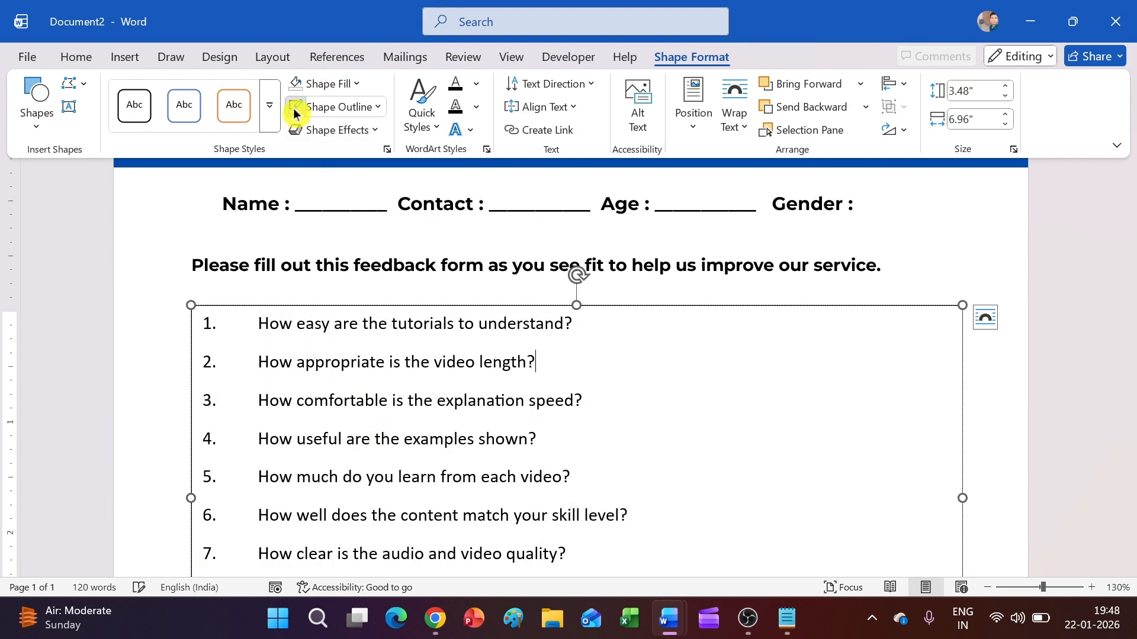
click(1025, 282)
click(884, 277)
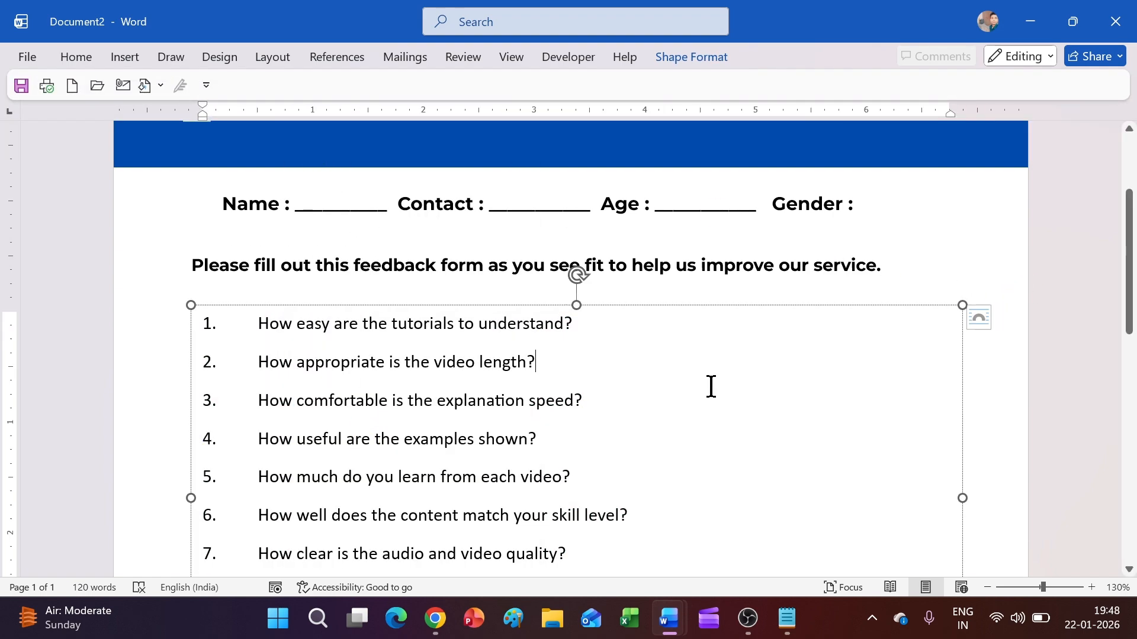
click(711, 386)
scroll(680, 399, down, 4)
scroll(619, 447, up, 2)
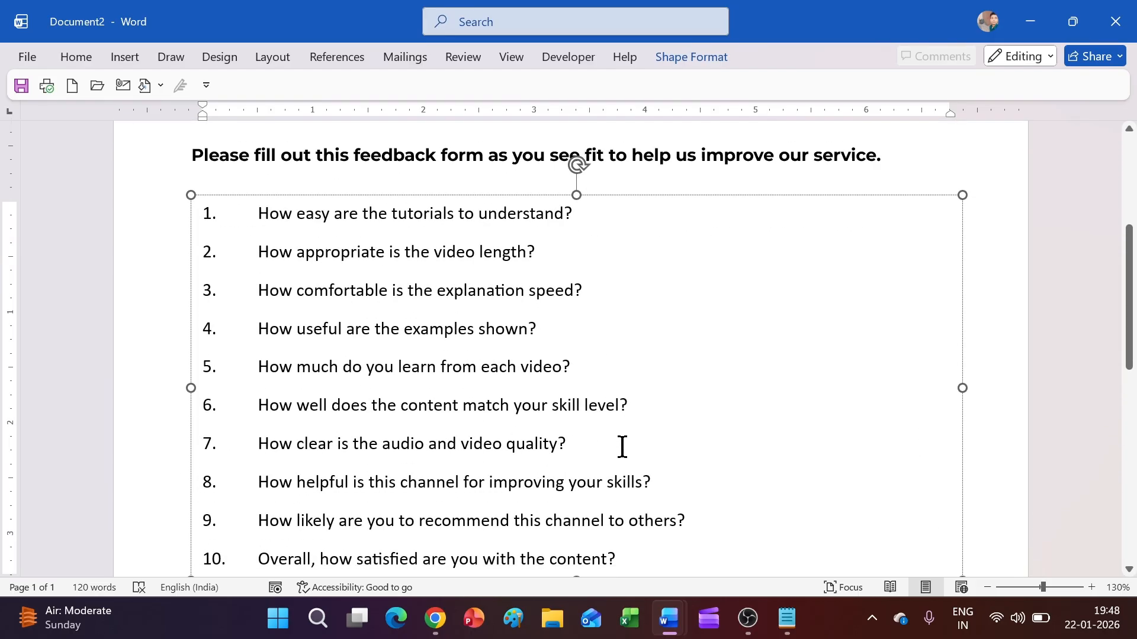
key(ctrl+a)
click(74, 57)
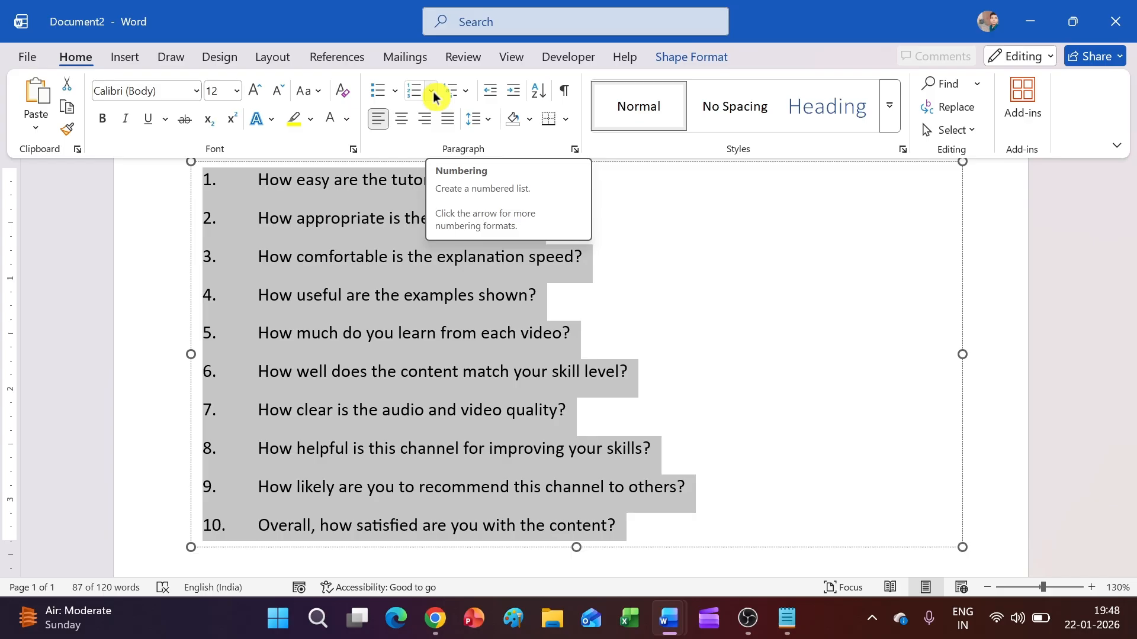
Step: Delete the manually typed numbers from the start of each question
click(264, 183)
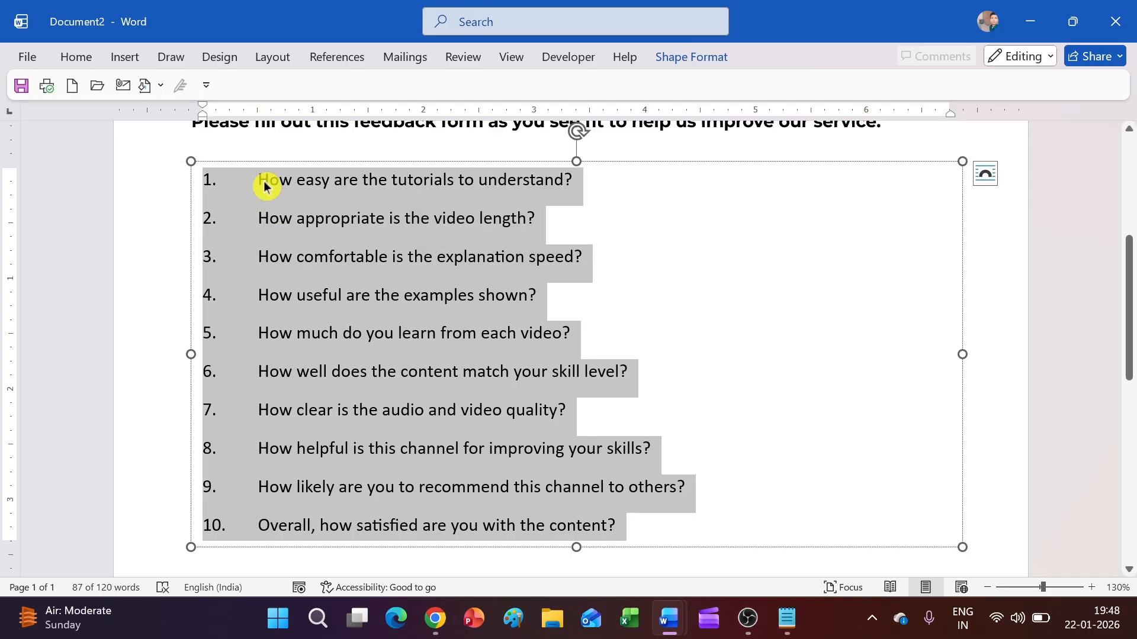
click(262, 181)
key(BackSpace)
key(BackSpace)
key(BackSpace)
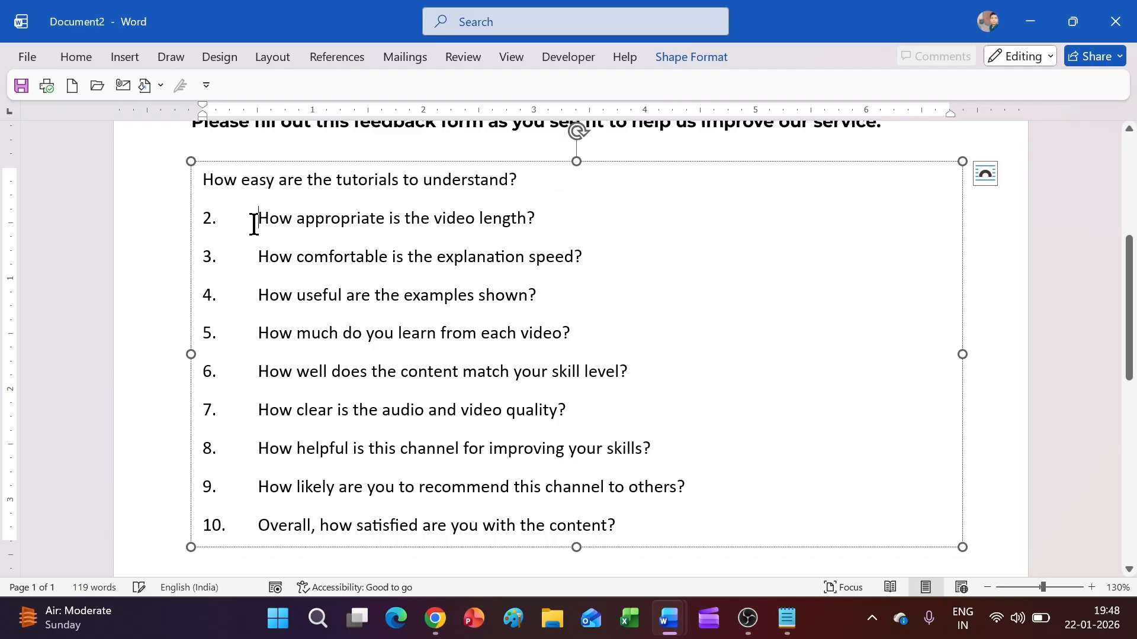
click(258, 220)
key(BackSpace)
key(BackSpace)
key(BackSpace)
click(258, 259)
key(BackSpace)
key(BackSpace)
key(BackSpace)
click(258, 297)
key(BackSpace)
key(BackSpace)
key(BackSpace)
click(258, 335)
key(BackSpace)
key(BackSpace)
key(BackSpace)
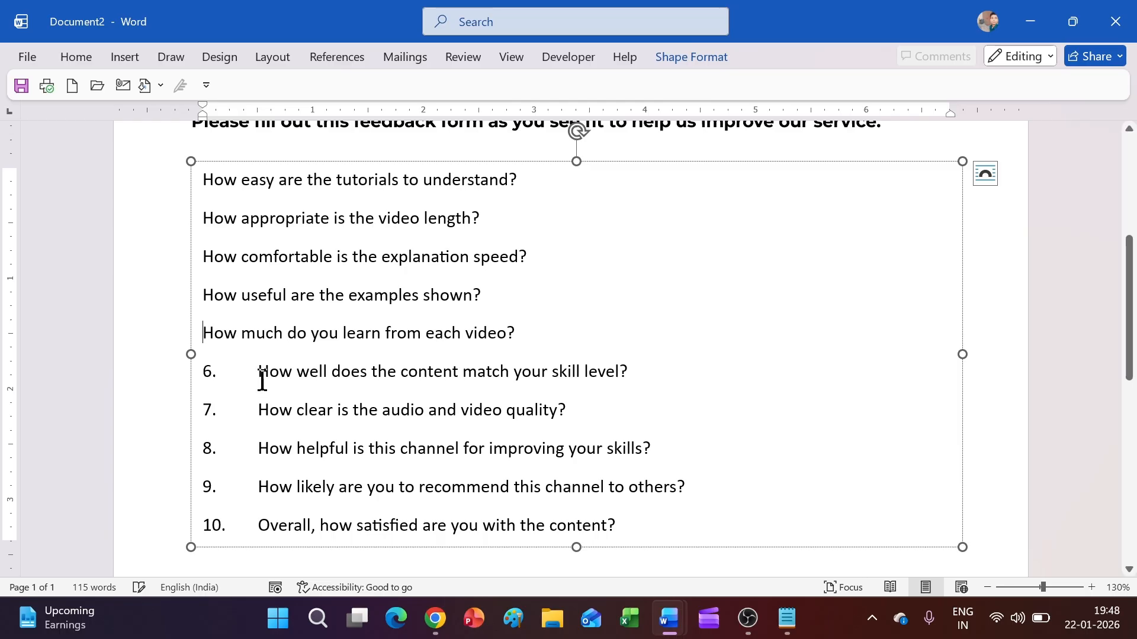
click(261, 379)
key(BackSpace)
key(BackSpace)
key(BackSpace)
click(258, 412)
key(BackSpace)
key(BackSpace)
key(BackSpace)
click(258, 450)
key(BackSpace)
key(BackSpace)
key(BackSpace)
click(258, 488)
key(BackSpace)
key(BackSpace)
key(BackSpace)
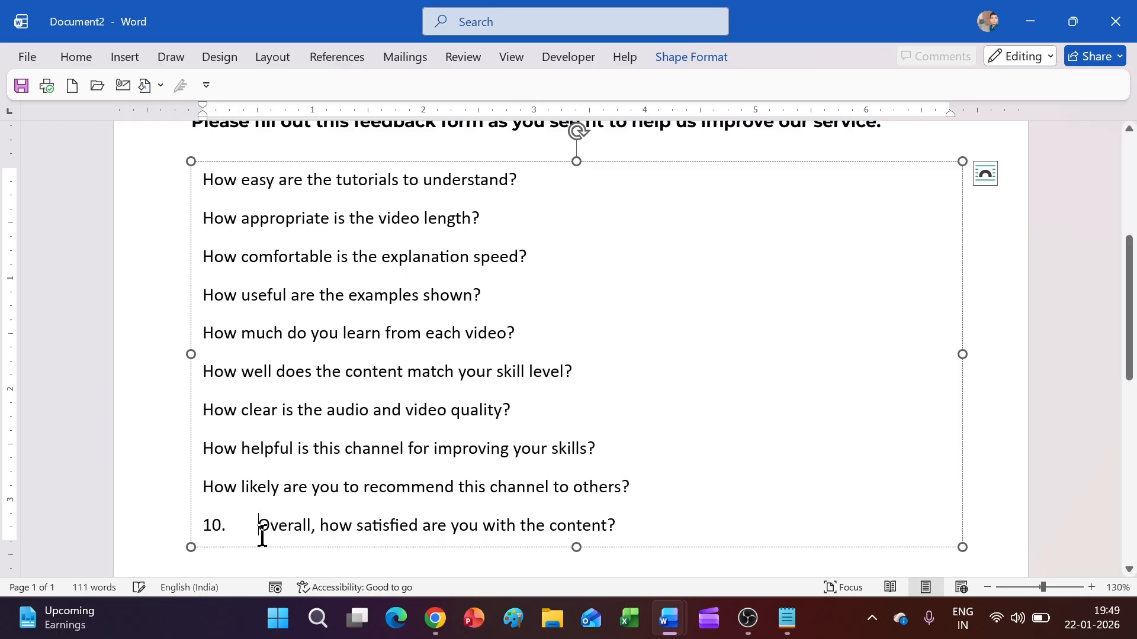
key(BackSpace)
key(BackSpace)
key(BackSpace)
key(BackSpace)
Step: Apply 1. 2. 3. numbering, Montserrat font and 1.5 line spacing to all questions
key(ctrl+a)
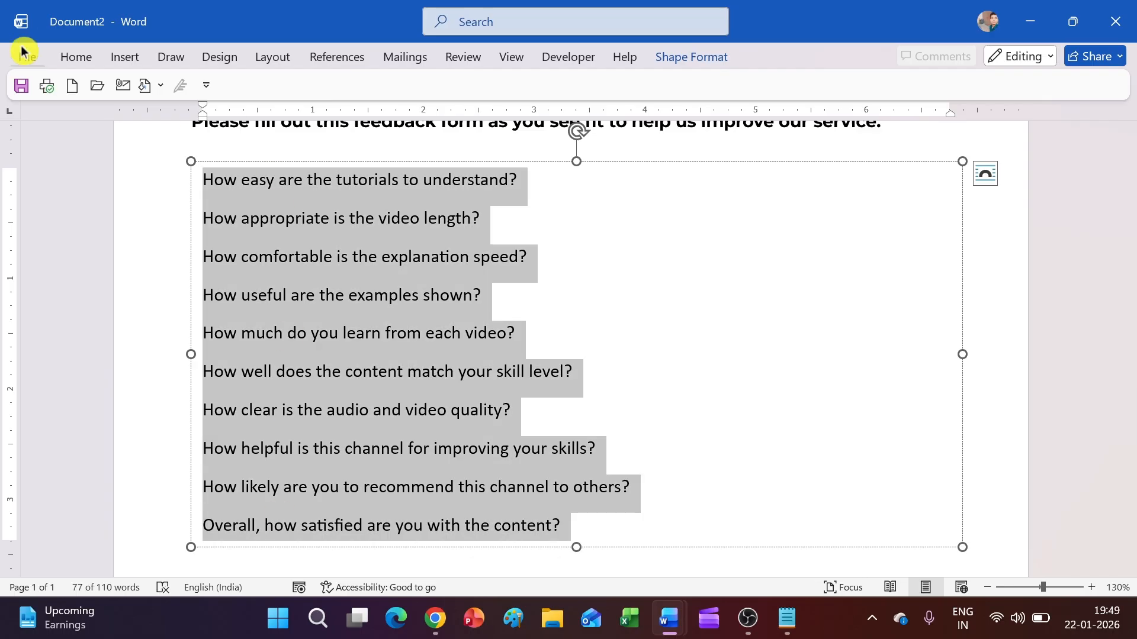
click(65, 58)
click(431, 99)
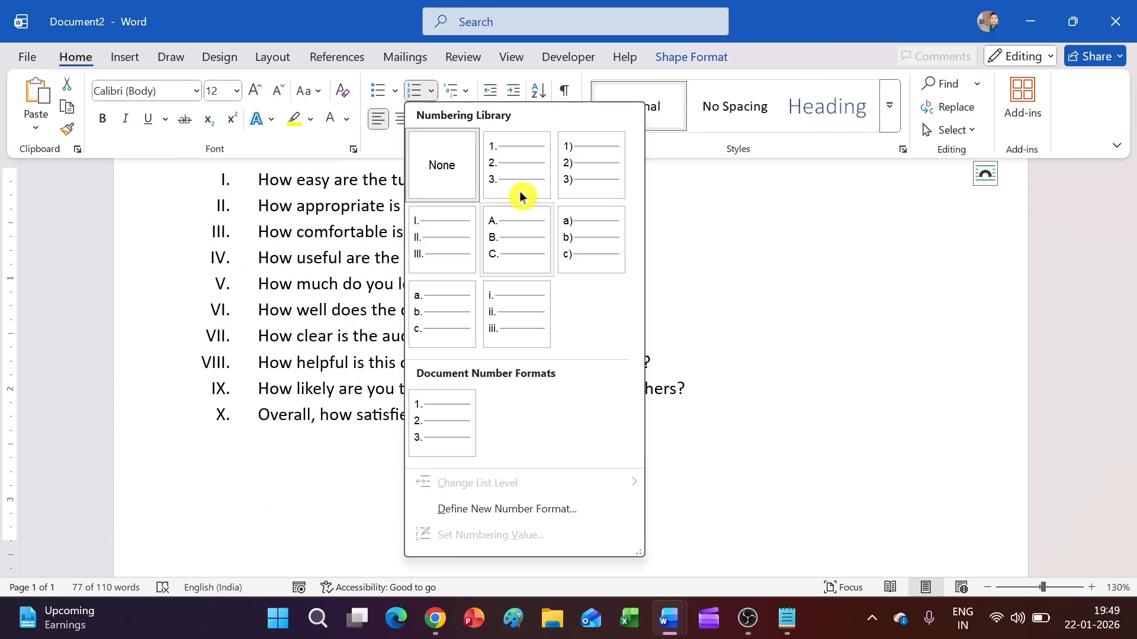
click(519, 194)
click(196, 91)
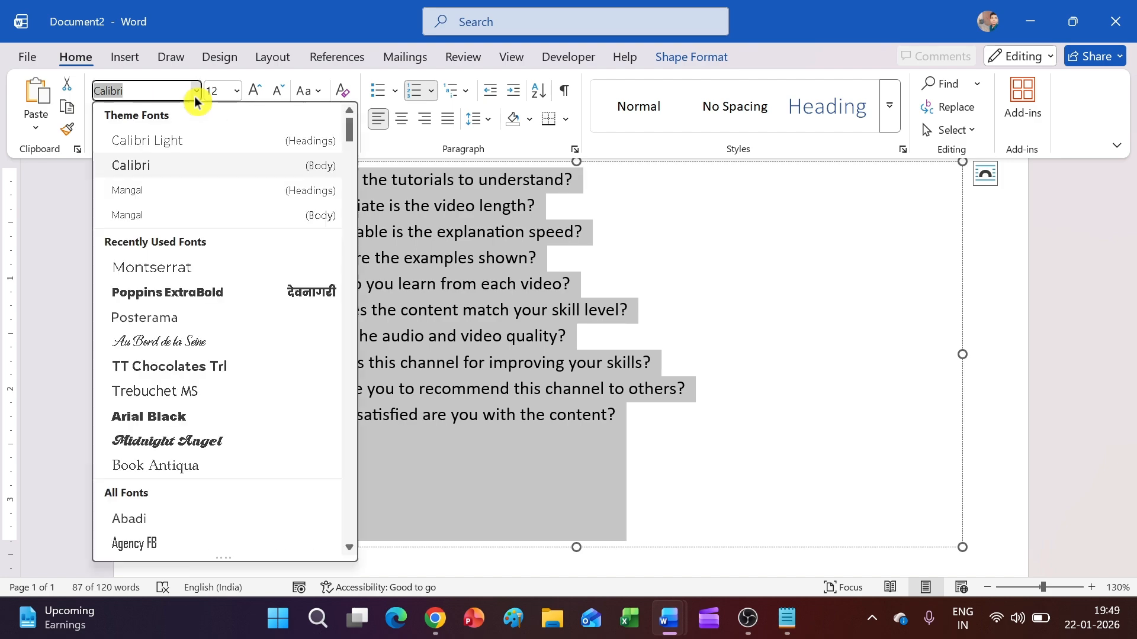
click(211, 272)
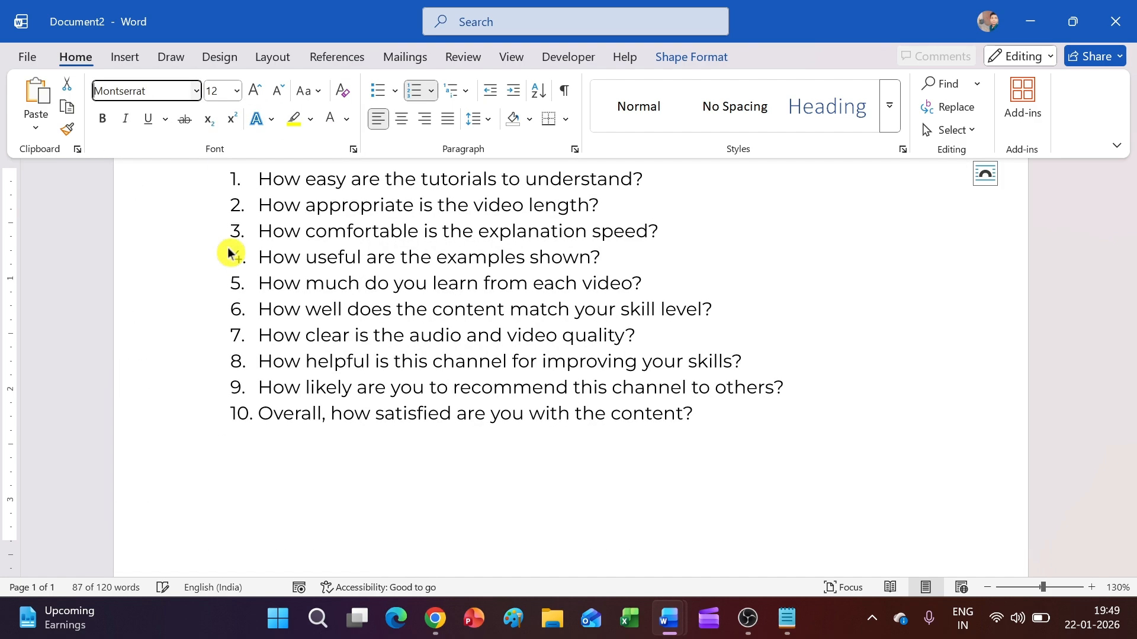
click(480, 119)
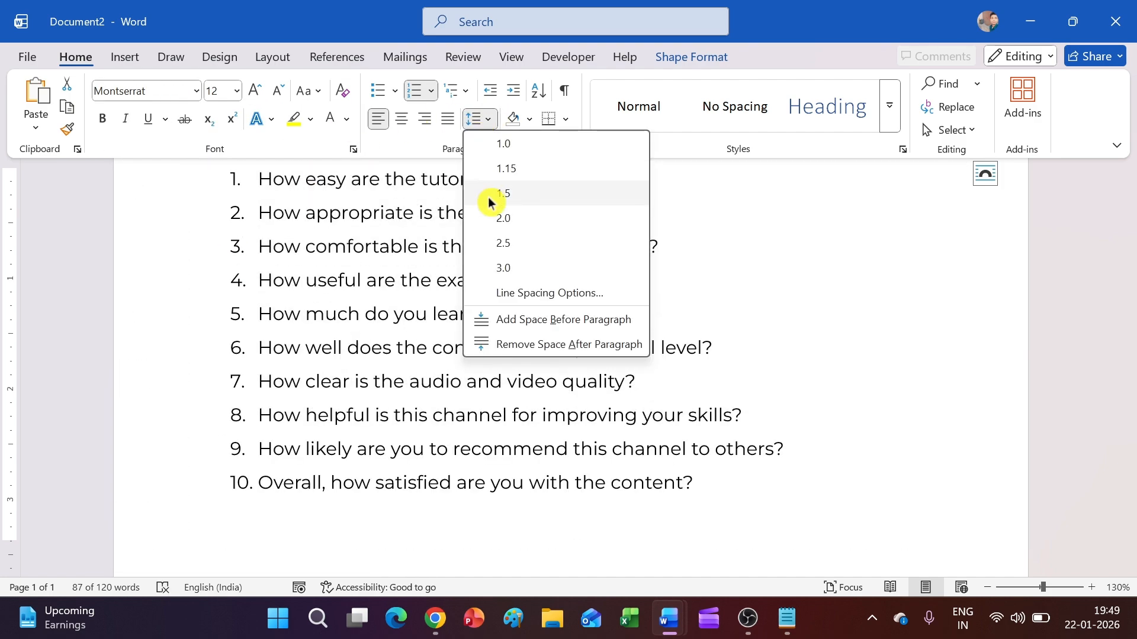
click(489, 198)
Step: Move the question box slightly down and to the left
scroll(763, 339, up, 3)
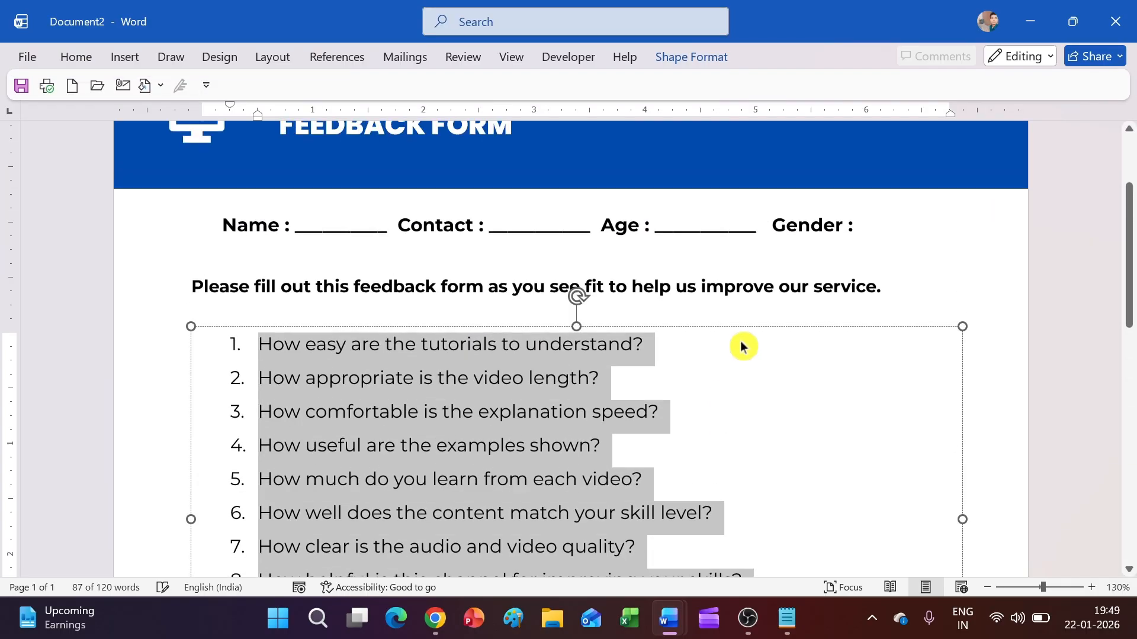
drag(709, 329, 668, 354)
scroll(660, 402, down, 5)
click(670, 467)
scroll(670, 467, up, 5)
scroll(675, 445, down, 5)
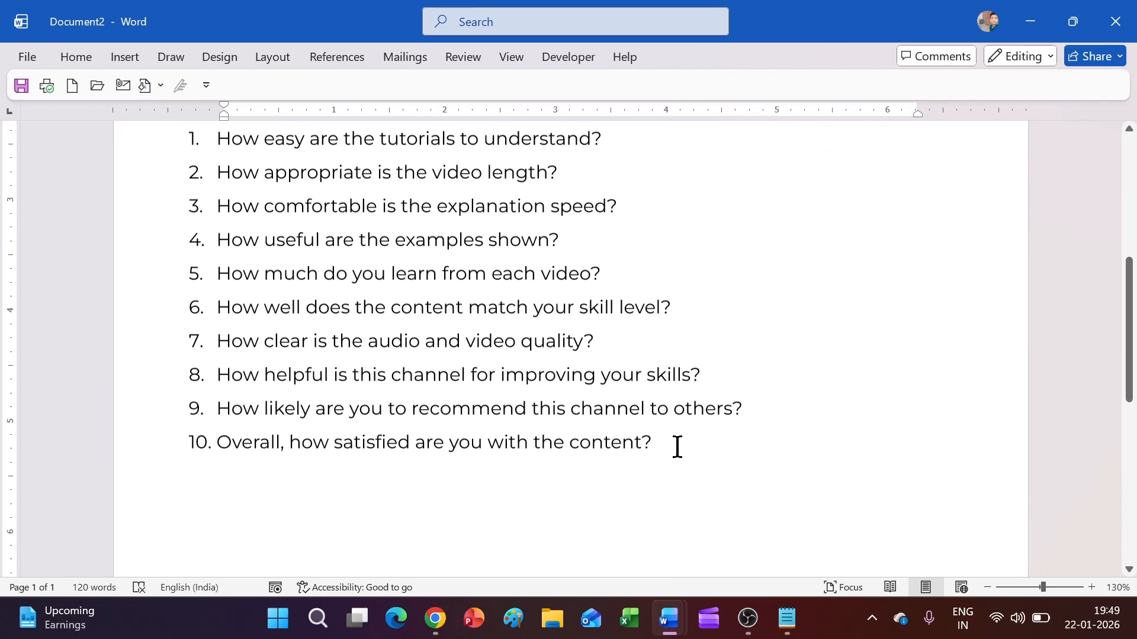
Step: Break question 9 so 'others?' moves onto a second line
click(648, 402)
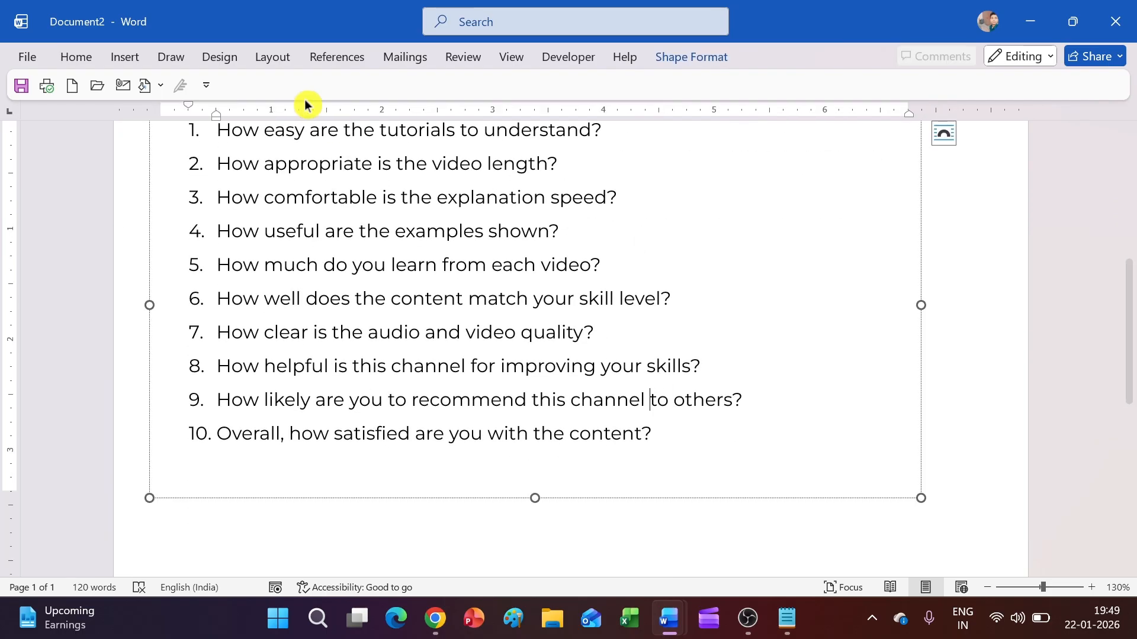
click(273, 58)
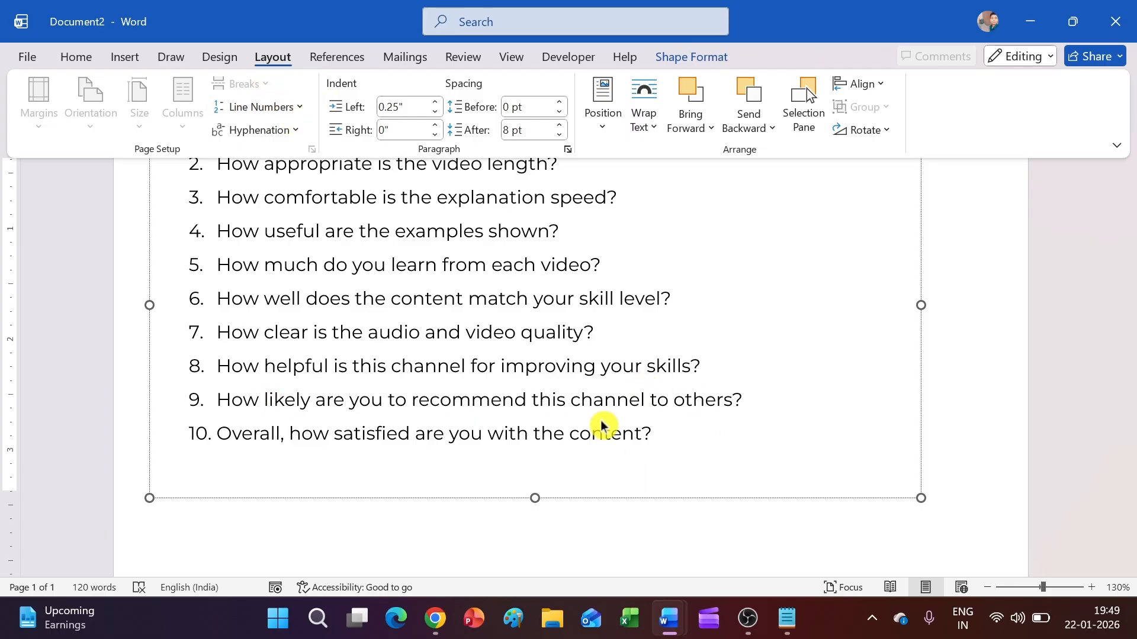
click(734, 527)
scroll(687, 464, down, 3)
click(669, 460)
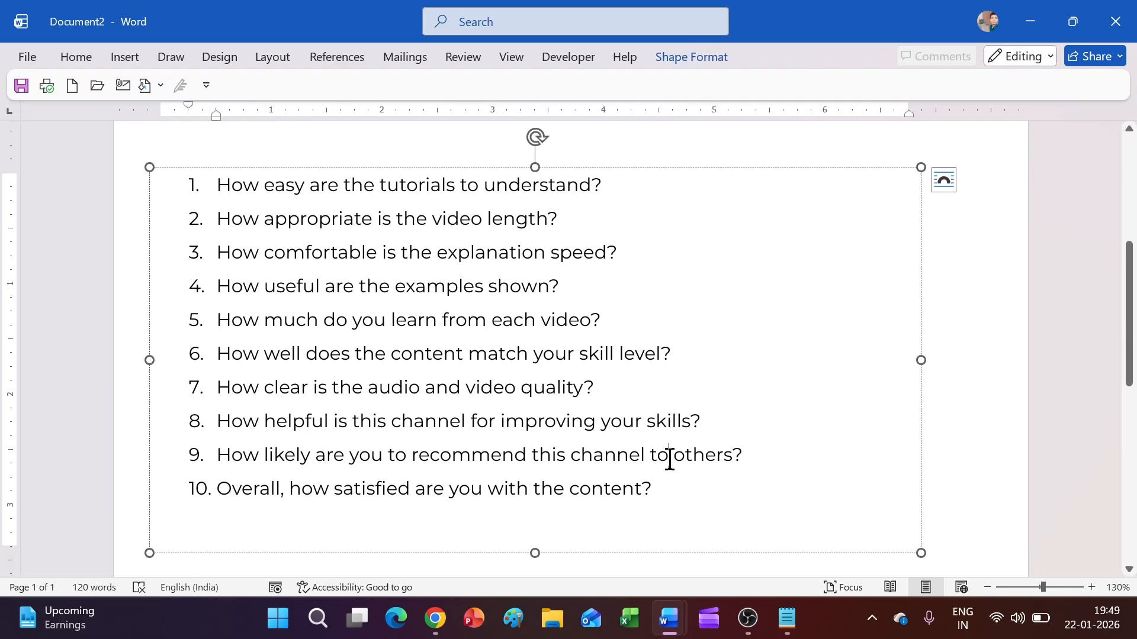
key(Return)
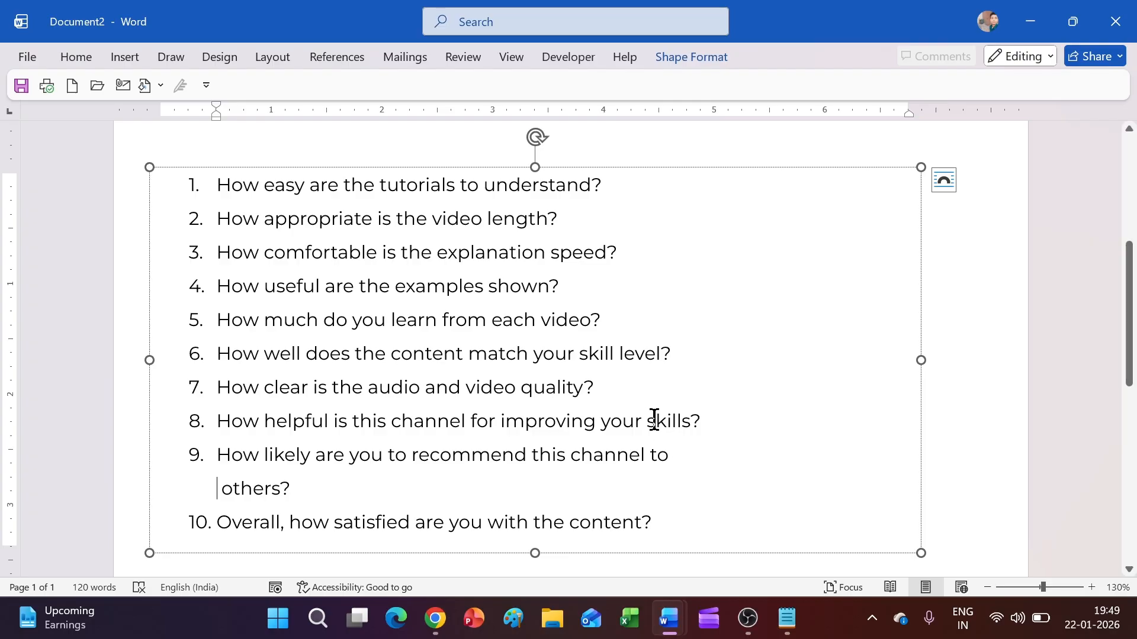
Step: Widen the question box by dragging its right edge outward
scroll(654, 421, up, 1)
scroll(654, 420, down, 1)
scroll(419, 398, up, 1)
scroll(433, 398, down, 3)
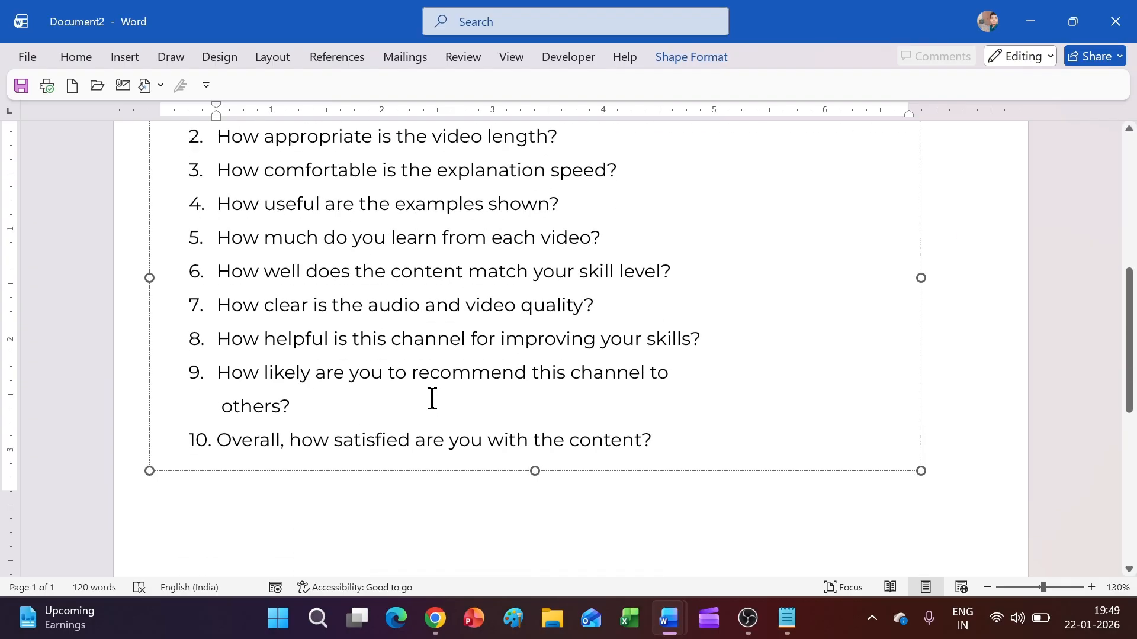
scroll(432, 398, up, 3)
drag(921, 360, 994, 368)
scroll(854, 368, up, 3)
scroll(822, 377, down, 5)
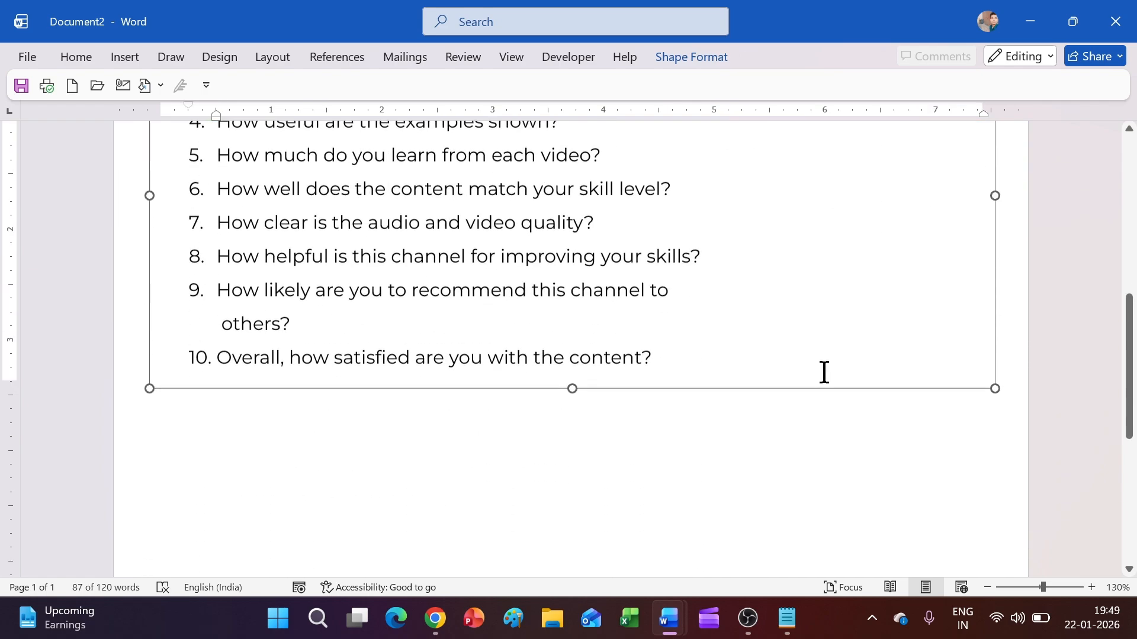
scroll(738, 424, up, 5)
scroll(739, 423, down, 6)
click(740, 423)
scroll(738, 423, down, 3)
scroll(738, 424, up, 4)
scroll(712, 424, down, 2)
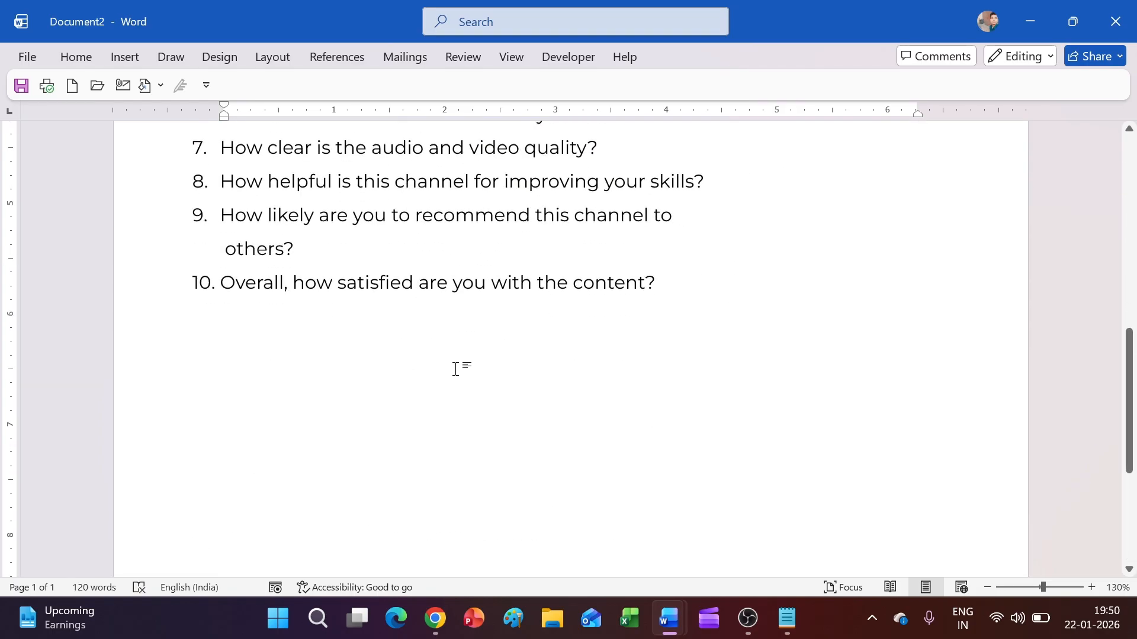
scroll(457, 369, up, 8)
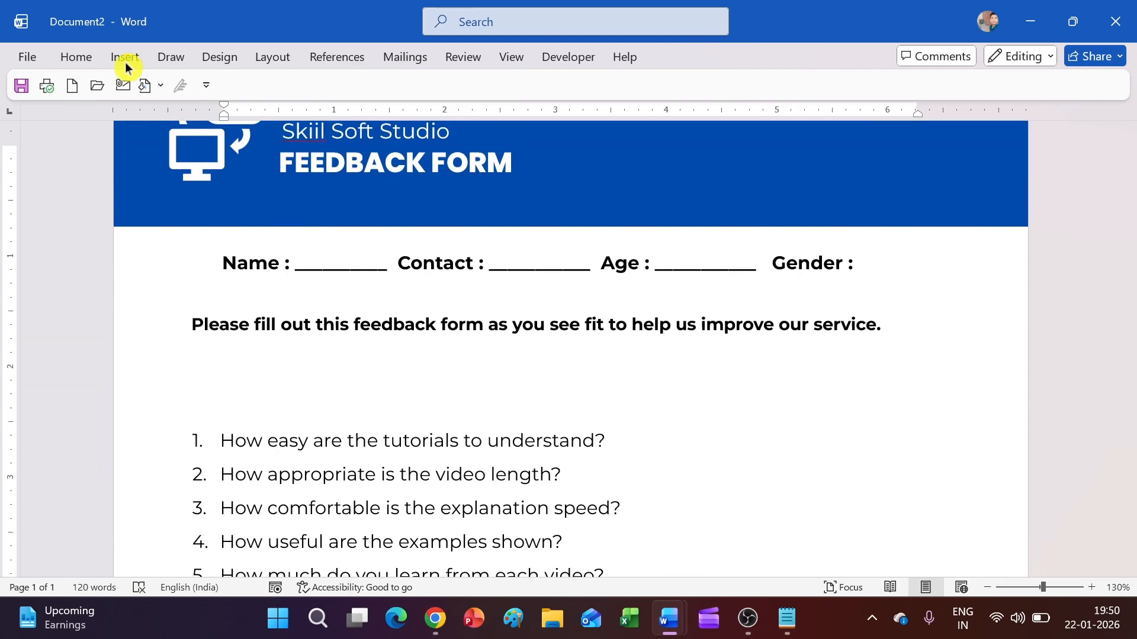
Step: Draw a new text box below question 10
click(129, 59)
click(236, 83)
click(231, 128)
scroll(373, 296, down, 10)
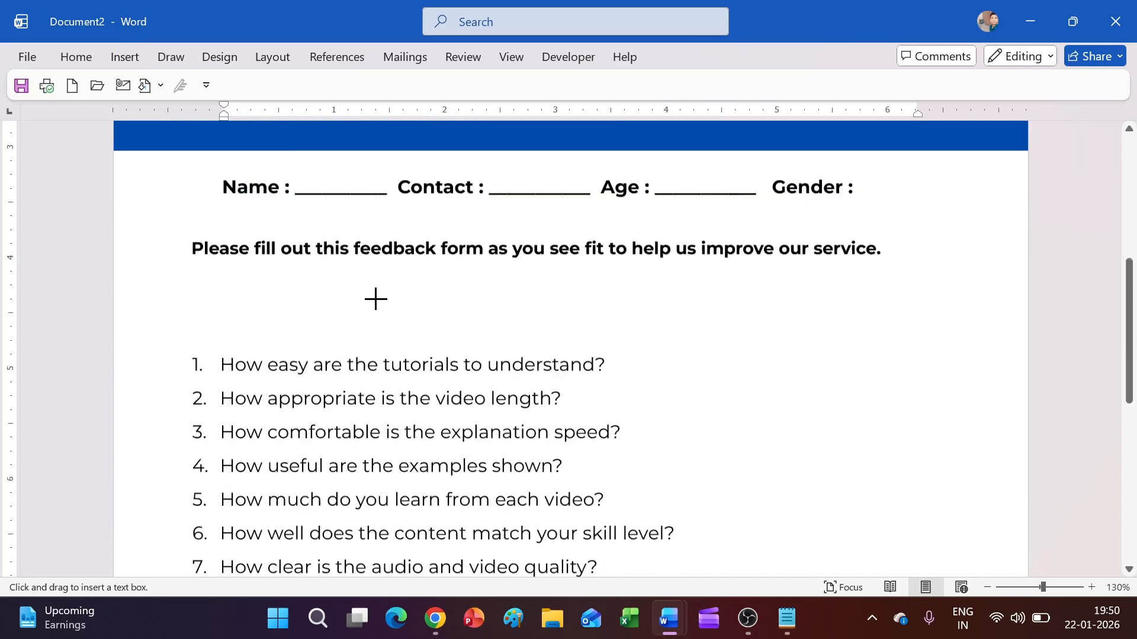
scroll(304, 244, up, 2)
scroll(261, 251, down, 2)
scroll(343, 345, up, 2)
mouse_move(324, 286)
mouse_down()
mouse_move(659, 335)
mouse_move(837, 332)
mouse_up()
Step: Paste 'Which areas do you believe require improvement?' from Notepad into the box
click(793, 627)
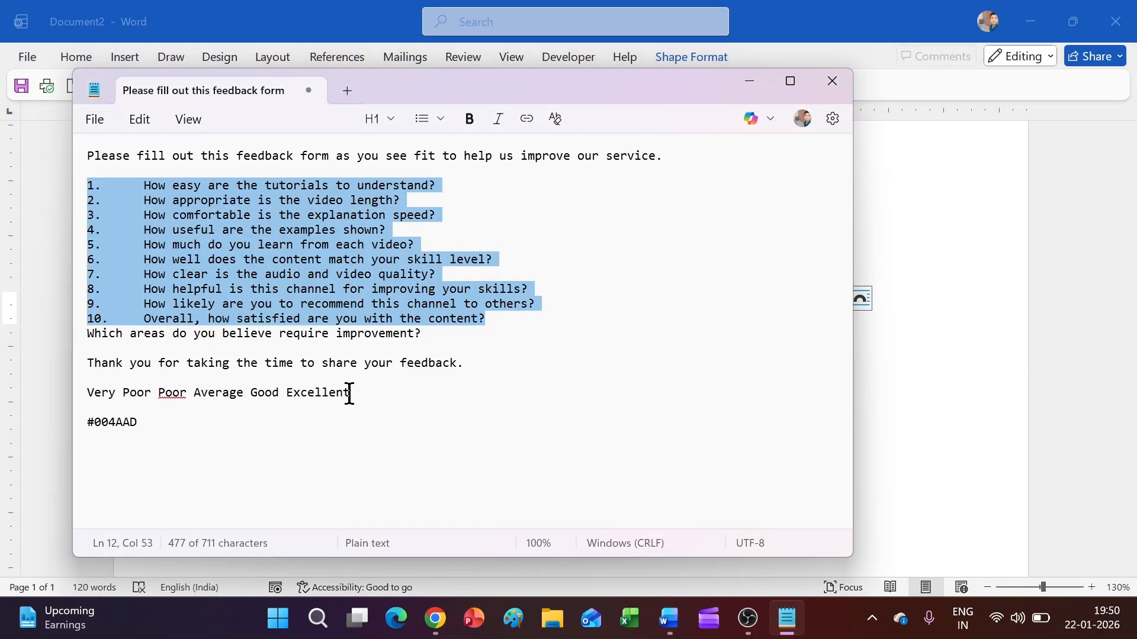
drag(426, 335, 116, 329)
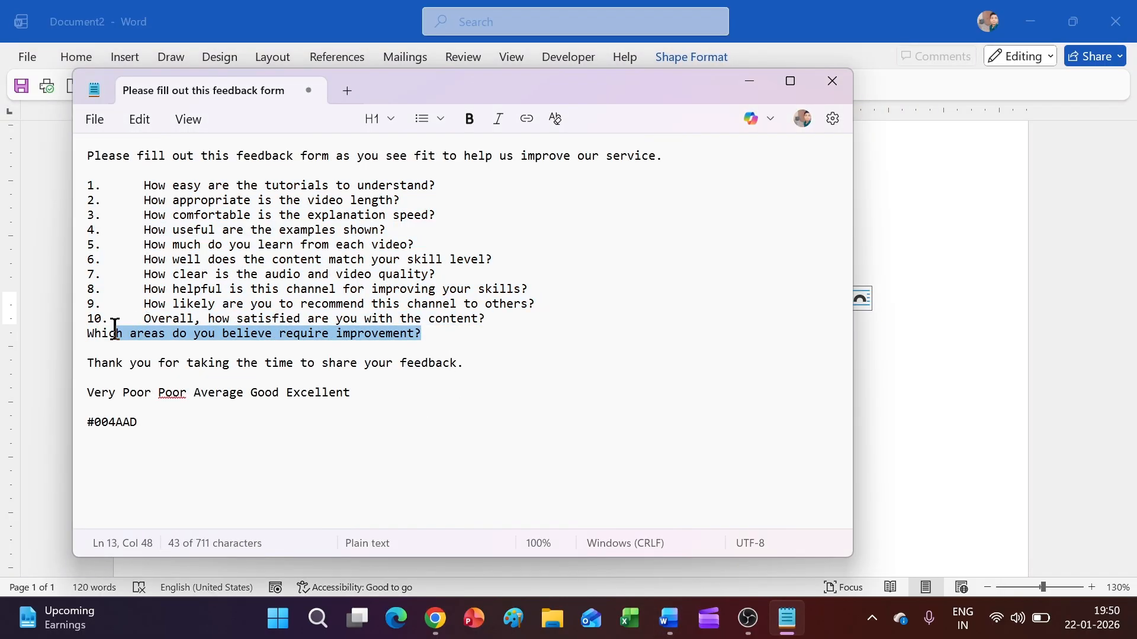
mouse_move(677, 620)
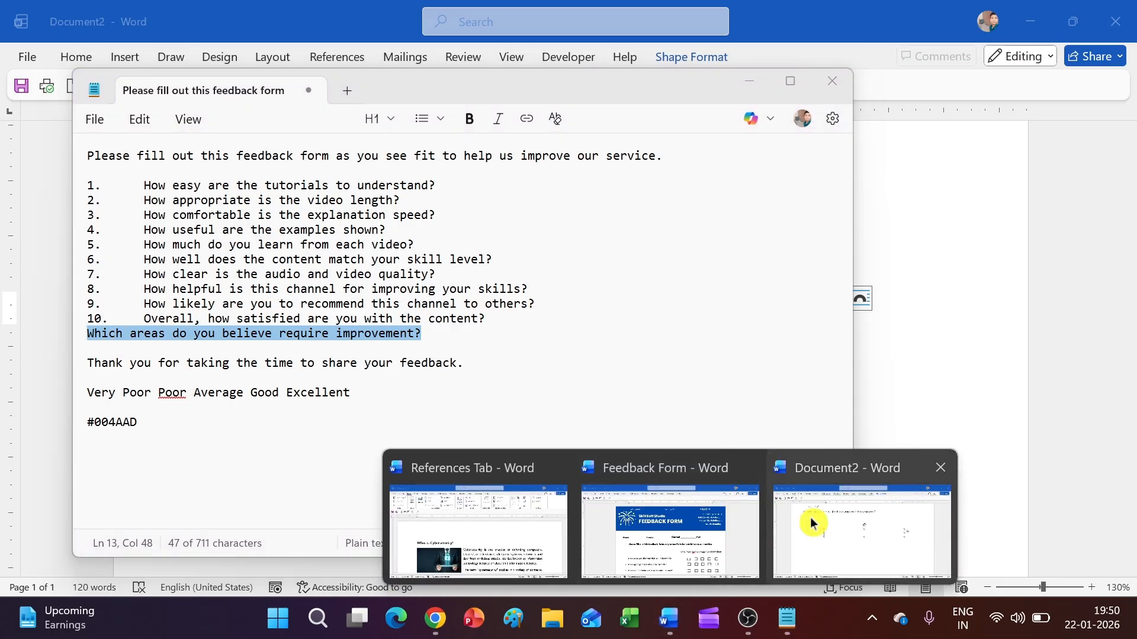
click(808, 521)
text(Which areas do you believe require improvement?)
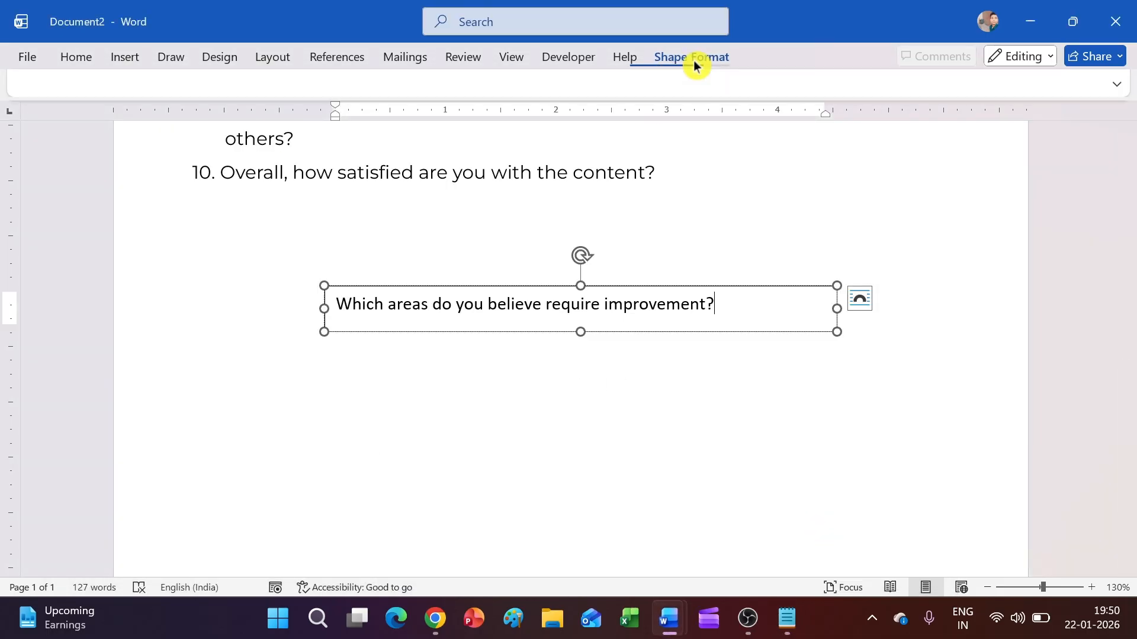
Step: Format the improvement question in bold Montserrat
click(691, 57)
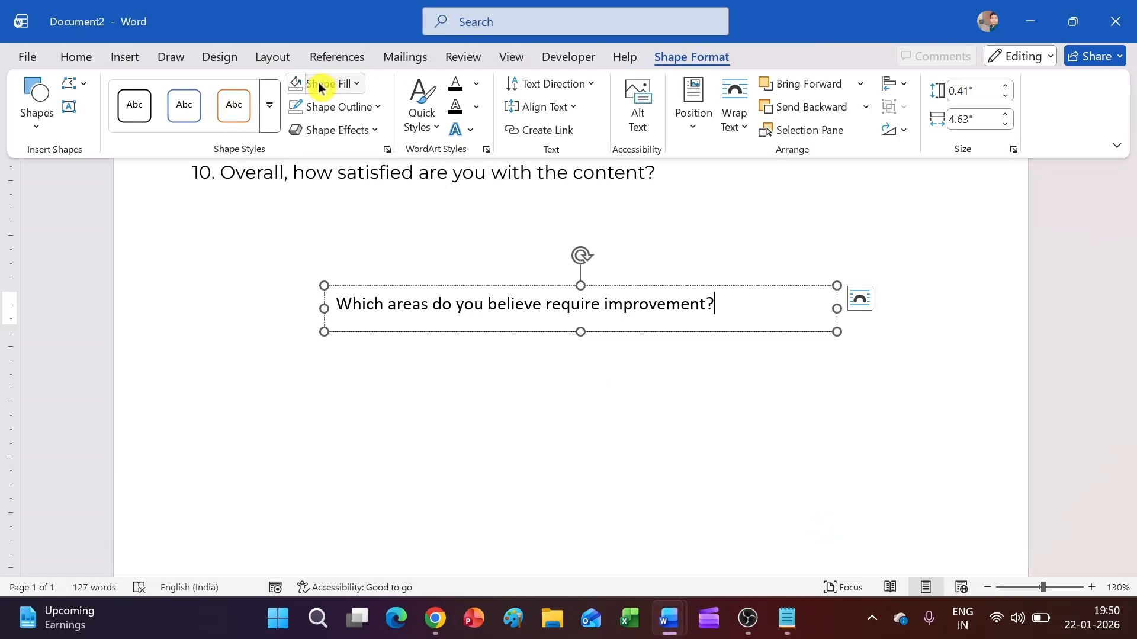
click(77, 59)
click(197, 92)
click(192, 265)
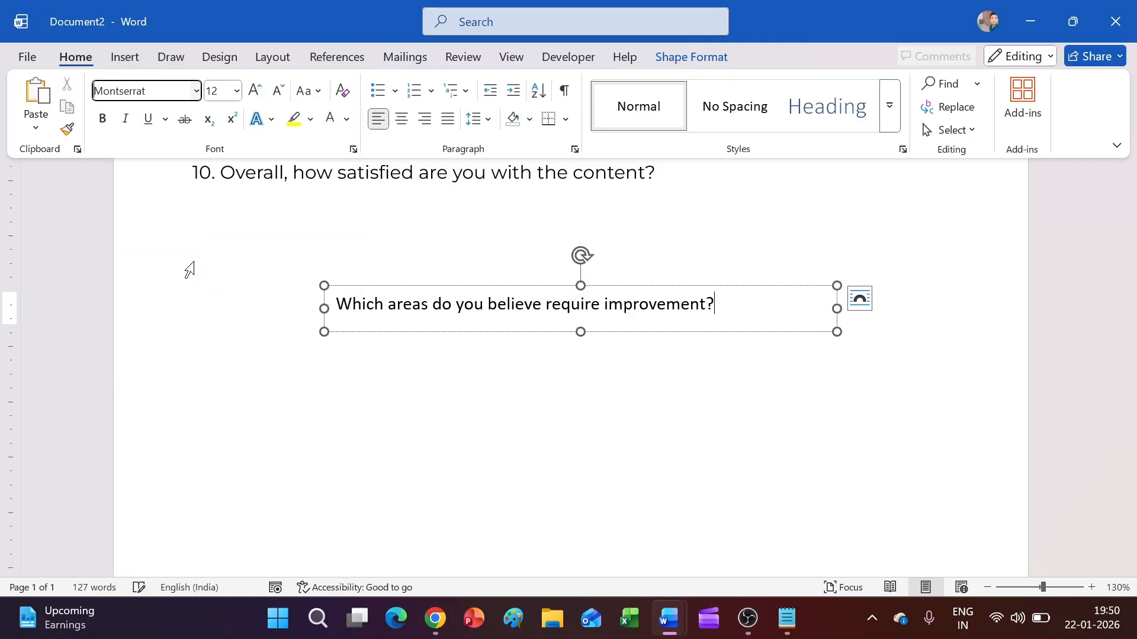
key(ctrl+F1)
key(ctrl+a)
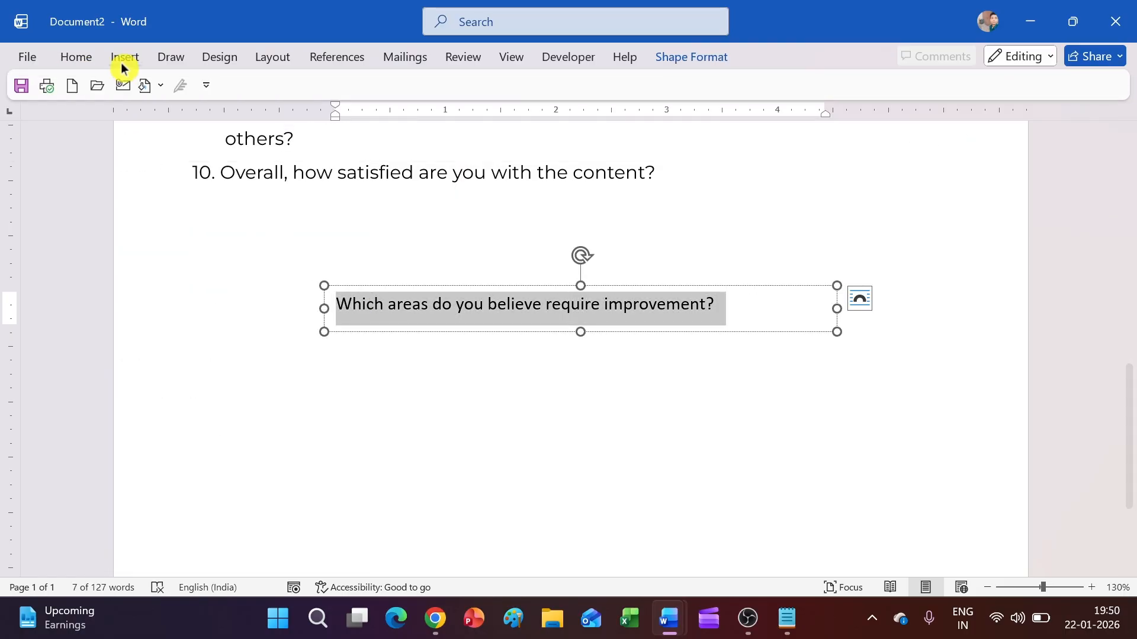
click(76, 57)
click(196, 91)
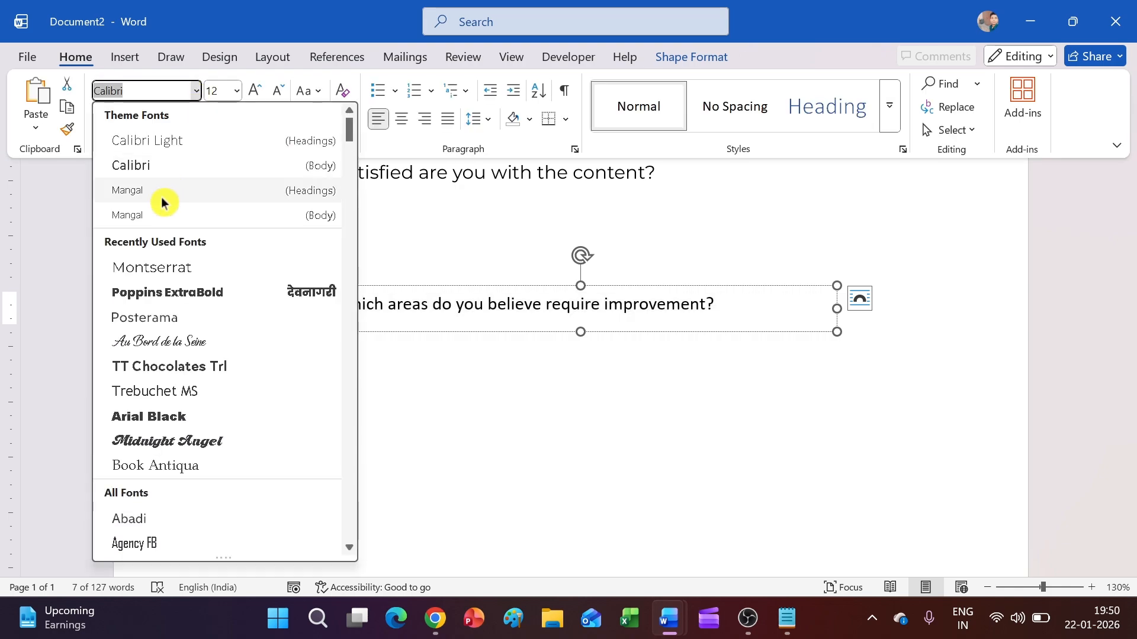
click(153, 265)
click(103, 118)
Step: Centre the improvement question's text box on the page
click(688, 57)
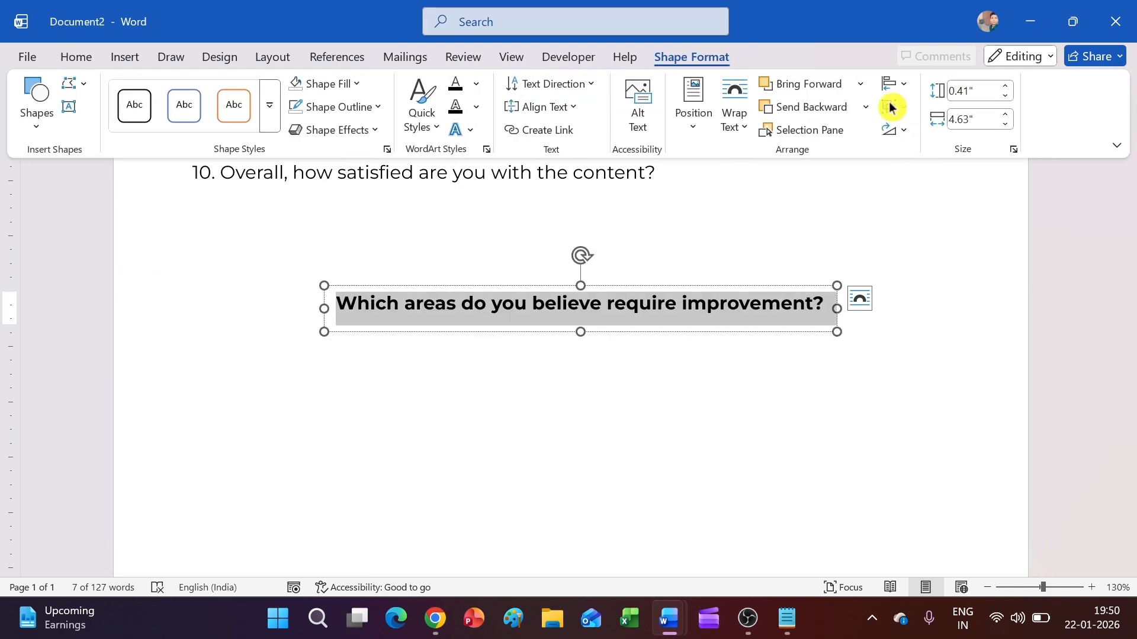
click(896, 84)
click(917, 135)
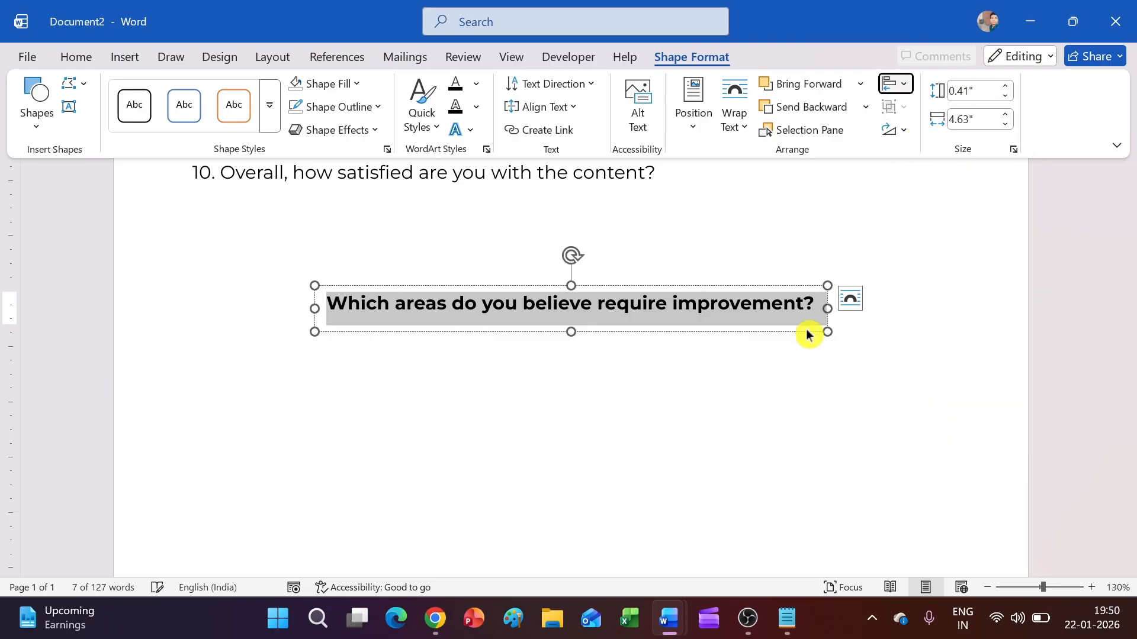
click(794, 347)
scroll(790, 346, up, 5)
scroll(790, 345, down, 7)
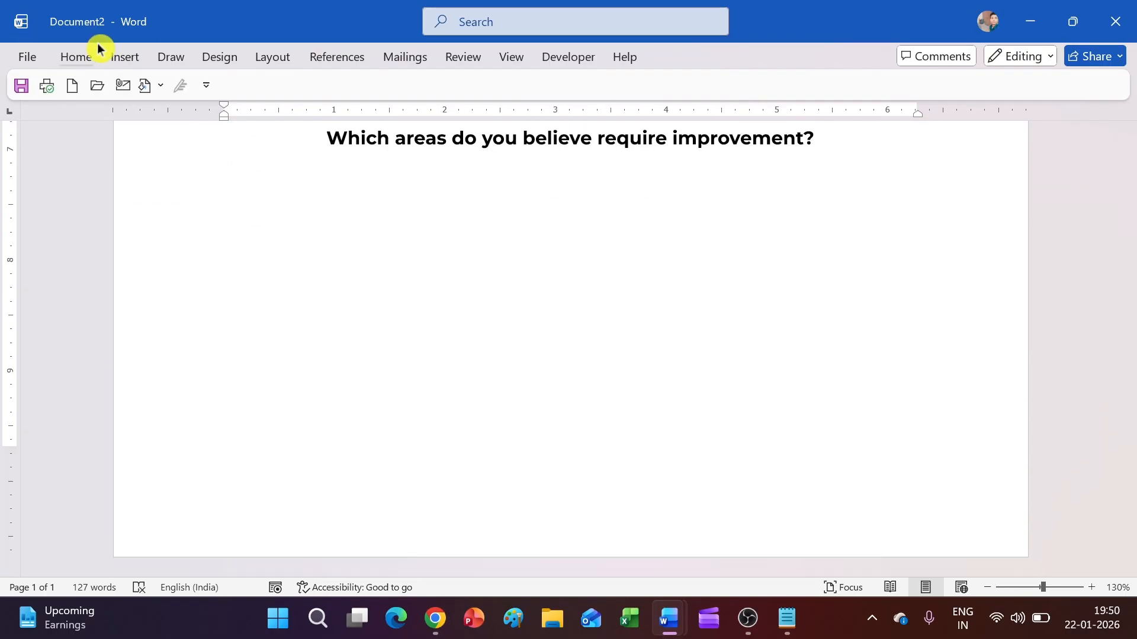
click(118, 56)
click(255, 85)
Step: Draw a large rectangle below the improvement question for the comment box
click(294, 131)
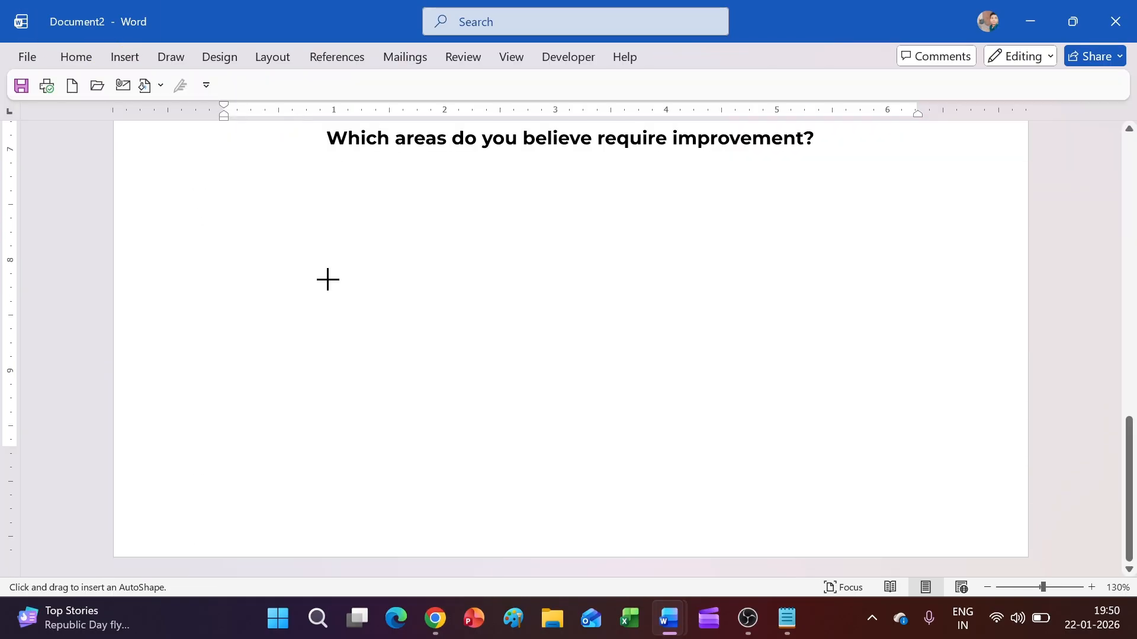
scroll(327, 266, up, 2)
mouse_move(206, 277)
mouse_down()
mouse_move(491, 406)
mouse_move(946, 497)
mouse_move(957, 515)
mouse_move(965, 486)
mouse_up()
scroll(667, 355, up, 3)
scroll(667, 355, down, 2)
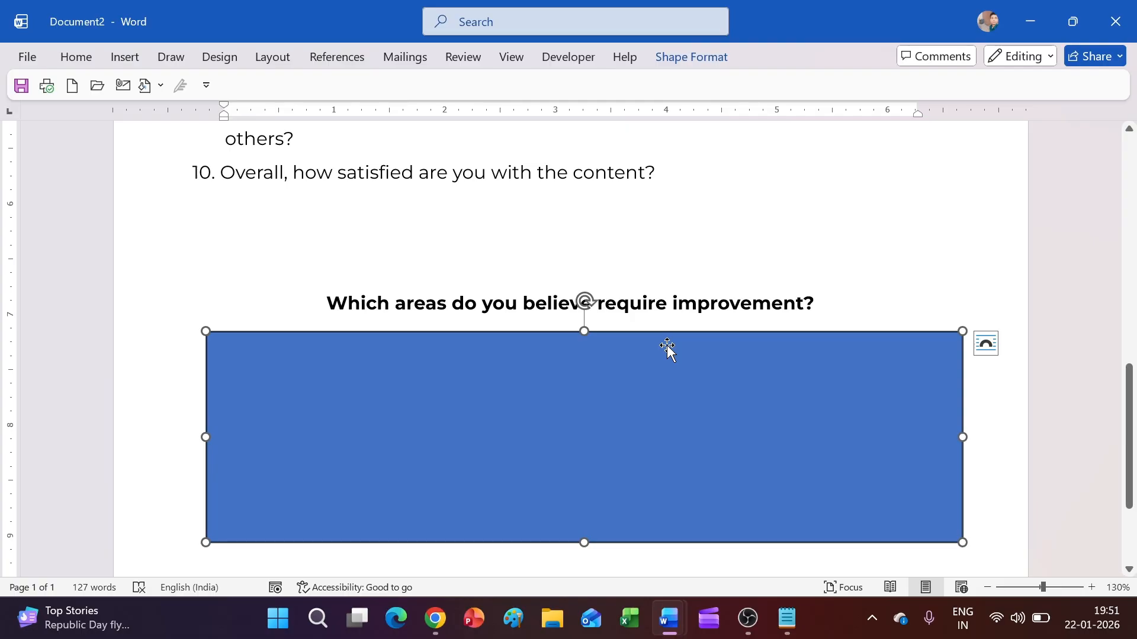
Step: Give the rectangle a white fill and 3 pt outline, and make it slightly shorter
click(681, 58)
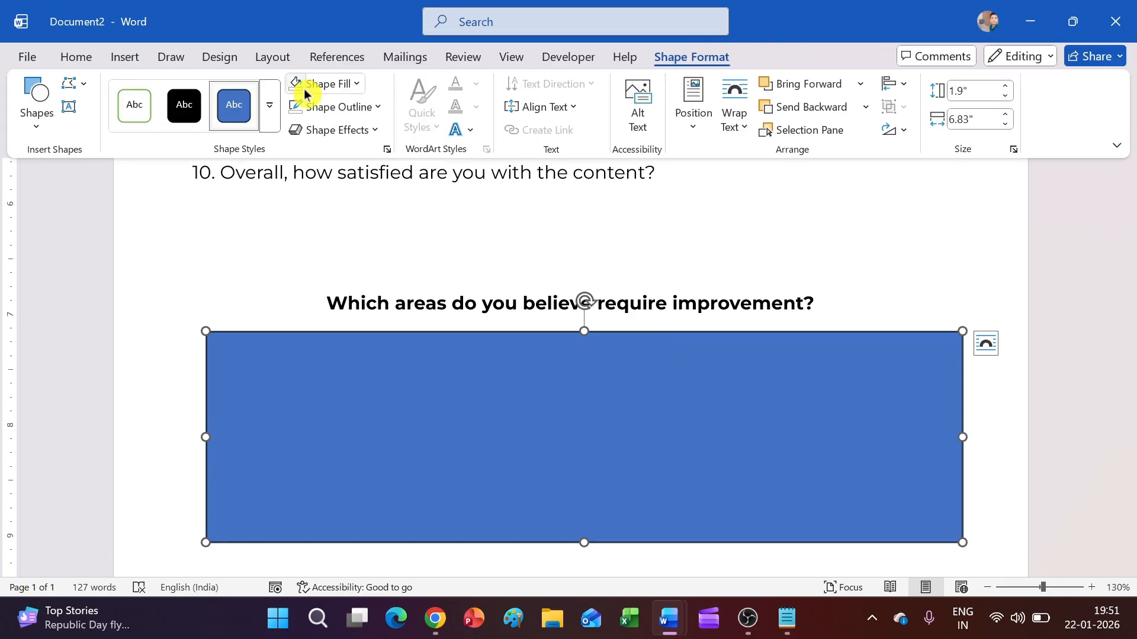
click(313, 86)
click(317, 107)
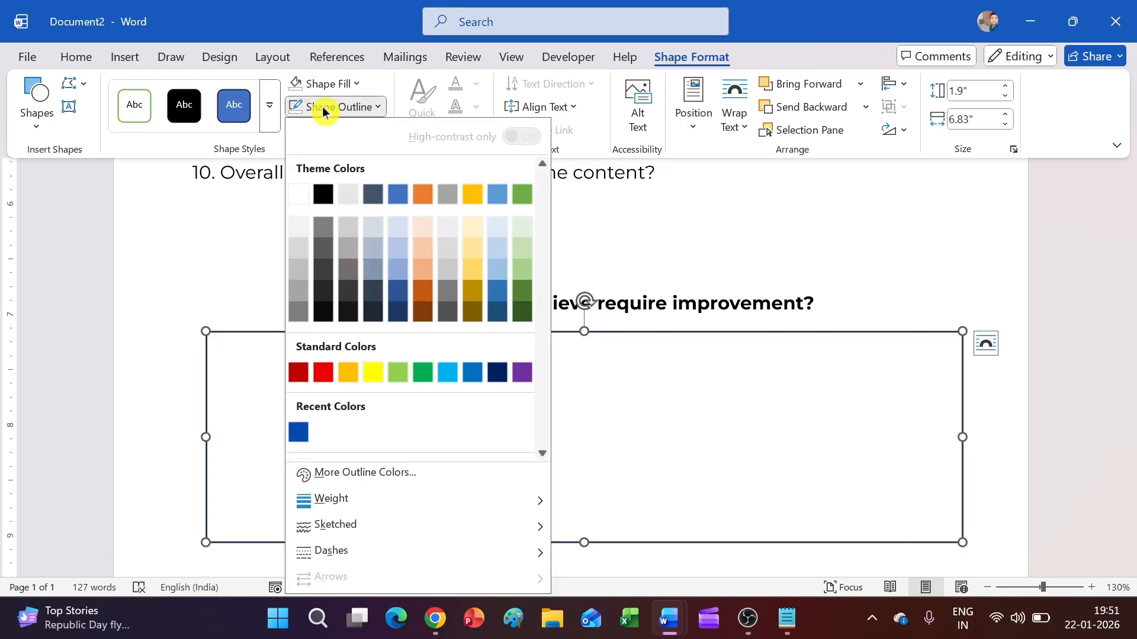
mouse_move(376, 498)
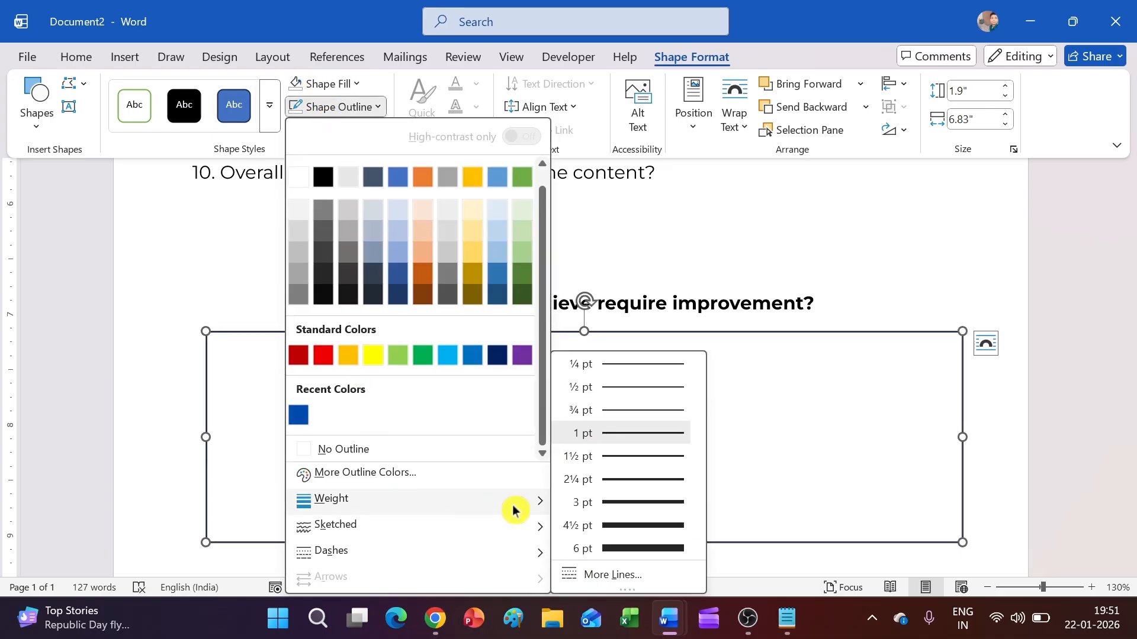
click(602, 502)
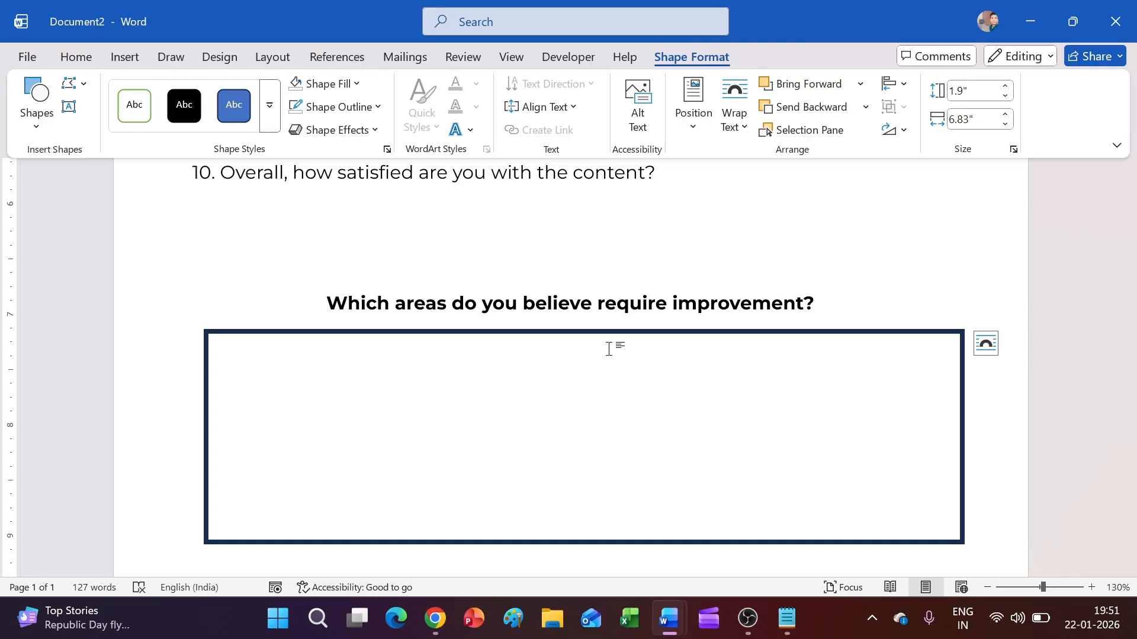
scroll(946, 405, down, 3)
click(585, 378)
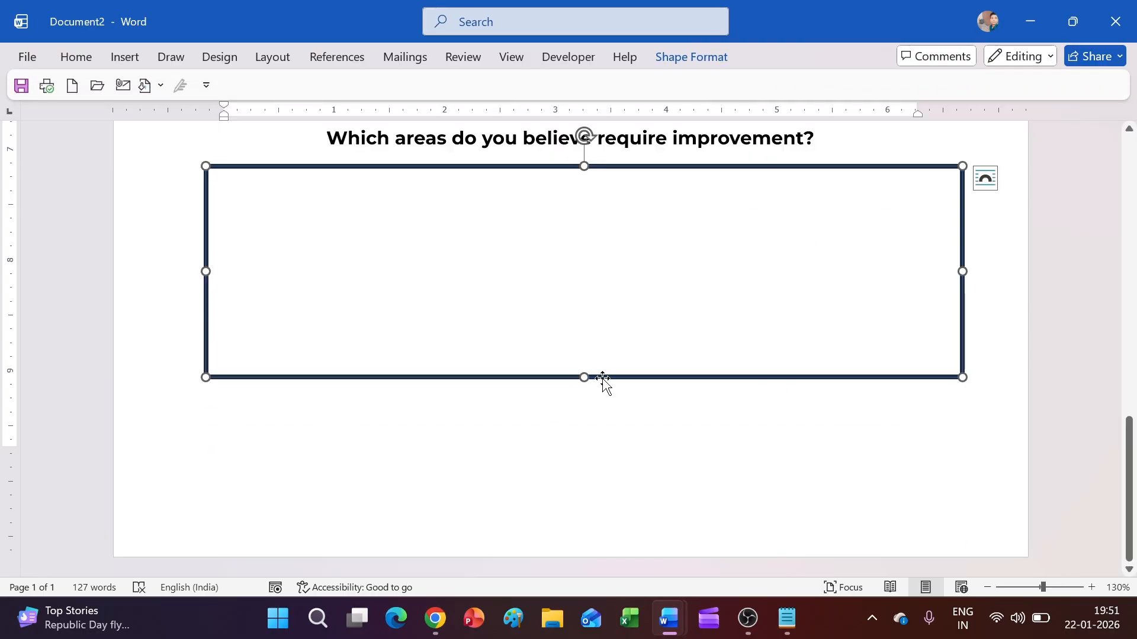
mouse_move(602, 379)
mouse_down()
mouse_move(602, 390)
mouse_move(584, 370)
mouse_up()
scroll(596, 224, up, 3)
Step: Copy the improvement question text box and move the copy below the comment box
click(561, 231)
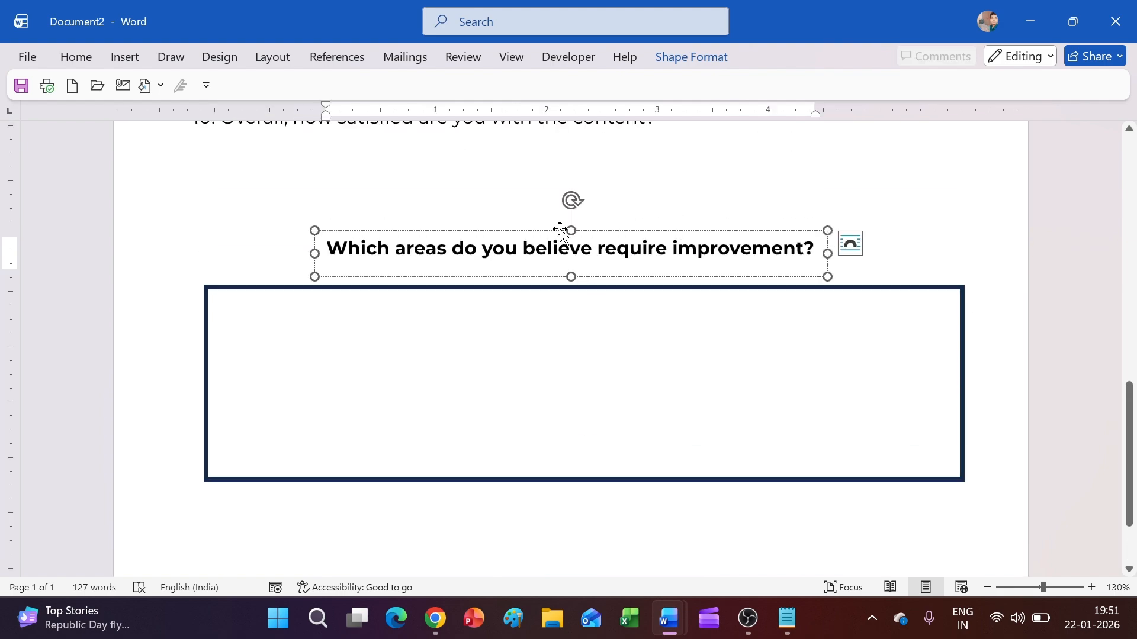
key(ctrl+c)
key(ctrl+v)
drag(652, 299, 634, 510)
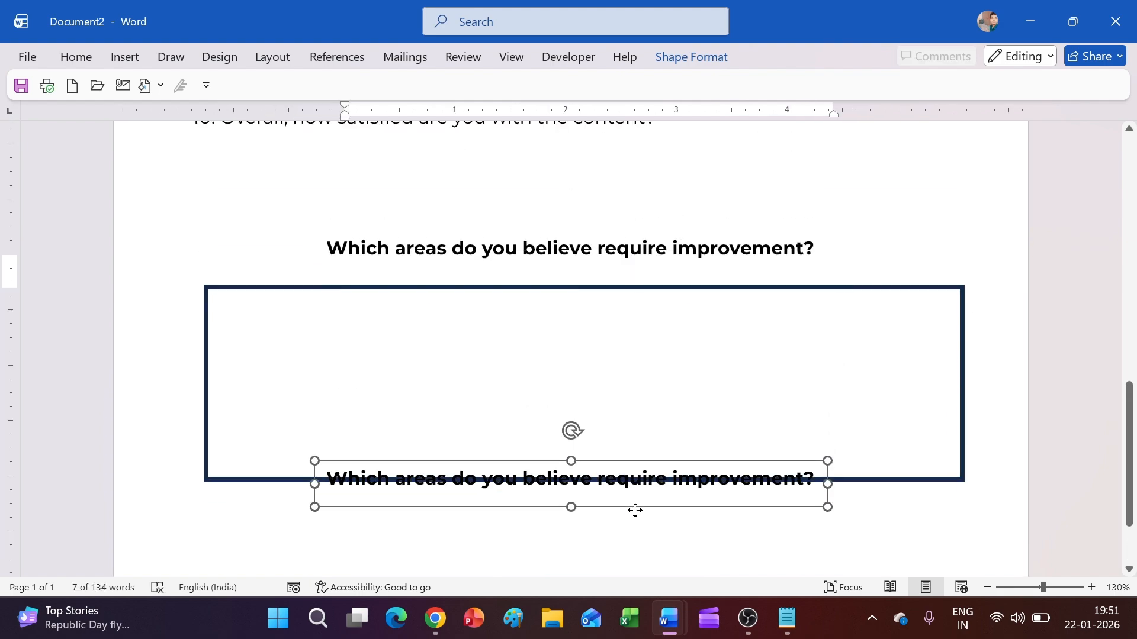
scroll(635, 456, down, 2)
drag(621, 398, 630, 454)
Step: Replace the copy's text with the thank-you line from the notes and widen it to one row
click(787, 619)
drag(473, 364, 90, 364)
mouse_move(668, 619)
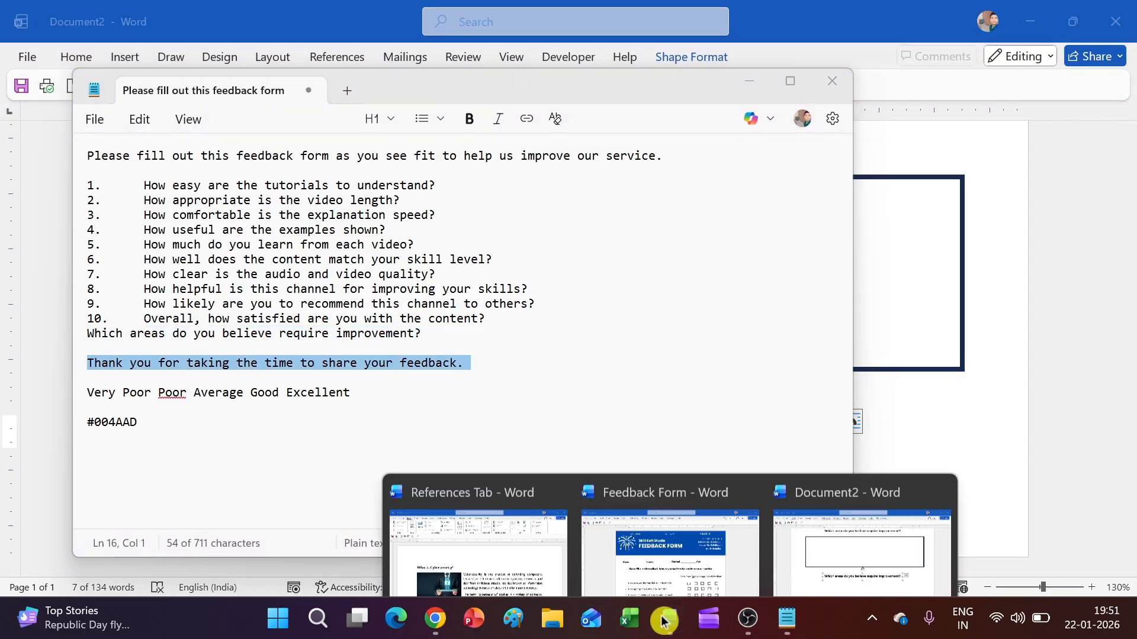
click(776, 560)
click(432, 438)
key(ctrl+a)
key(ctrl+v)
drag(828, 432, 881, 432)
click(687, 56)
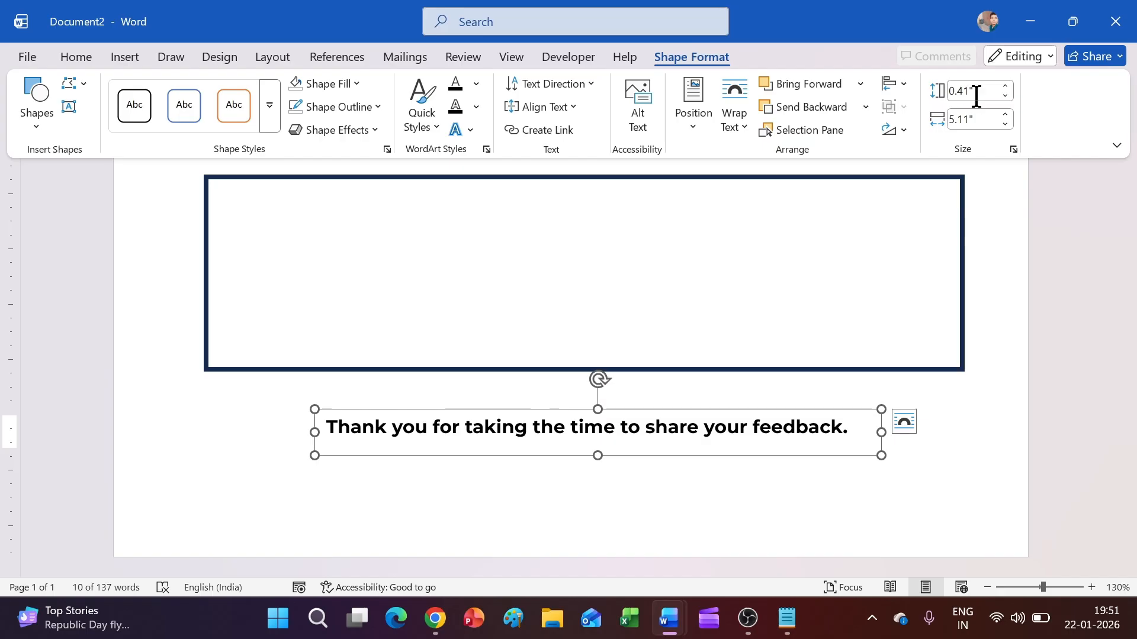
click(893, 83)
Step: Centre the thank-you box on the page, then insert a 'location' icon into the banner
click(919, 132)
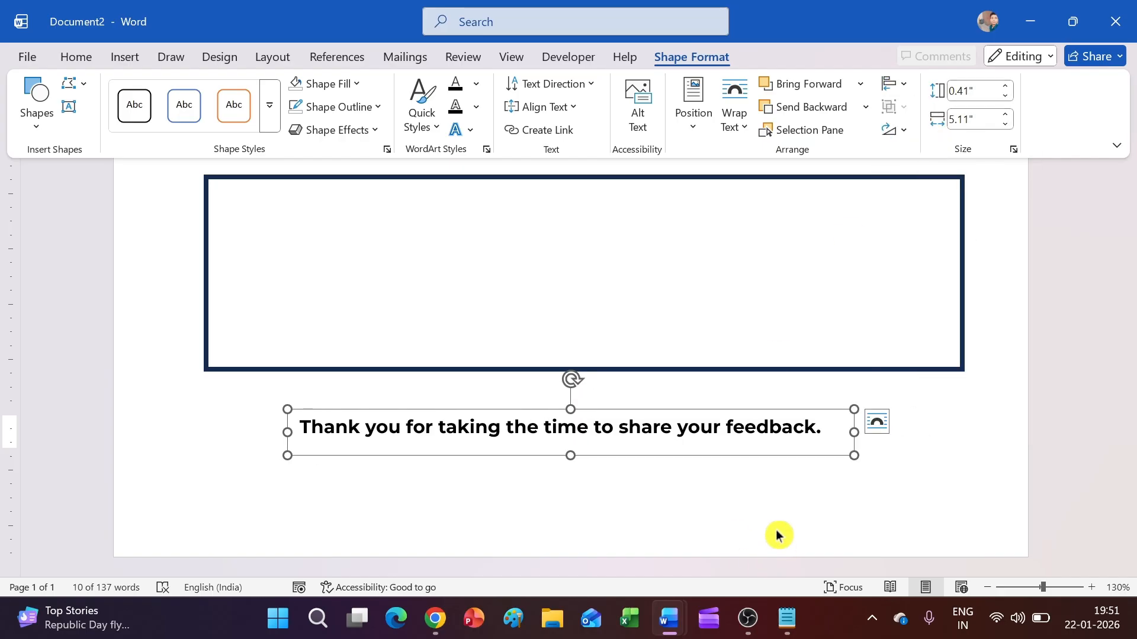
scroll(779, 545, up, 10)
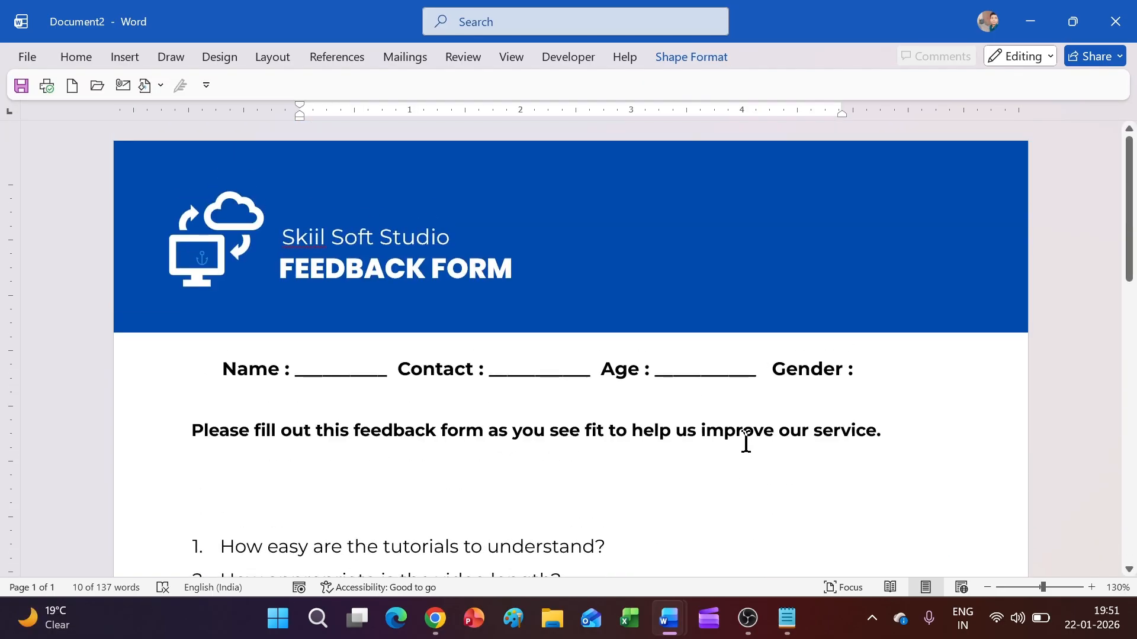
click(121, 58)
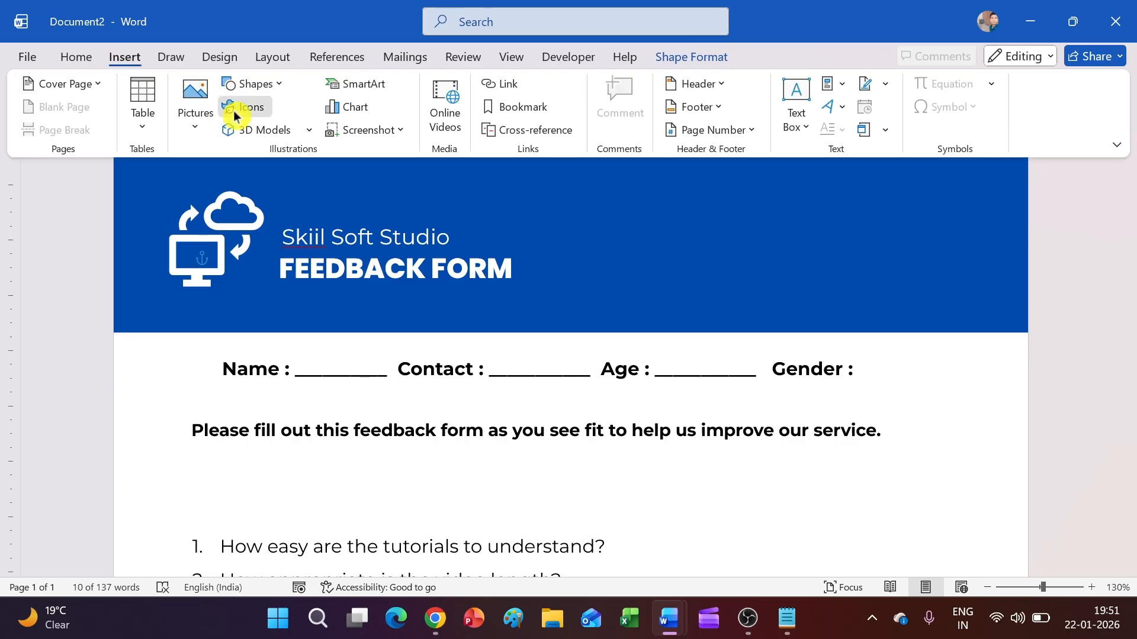
click(233, 111)
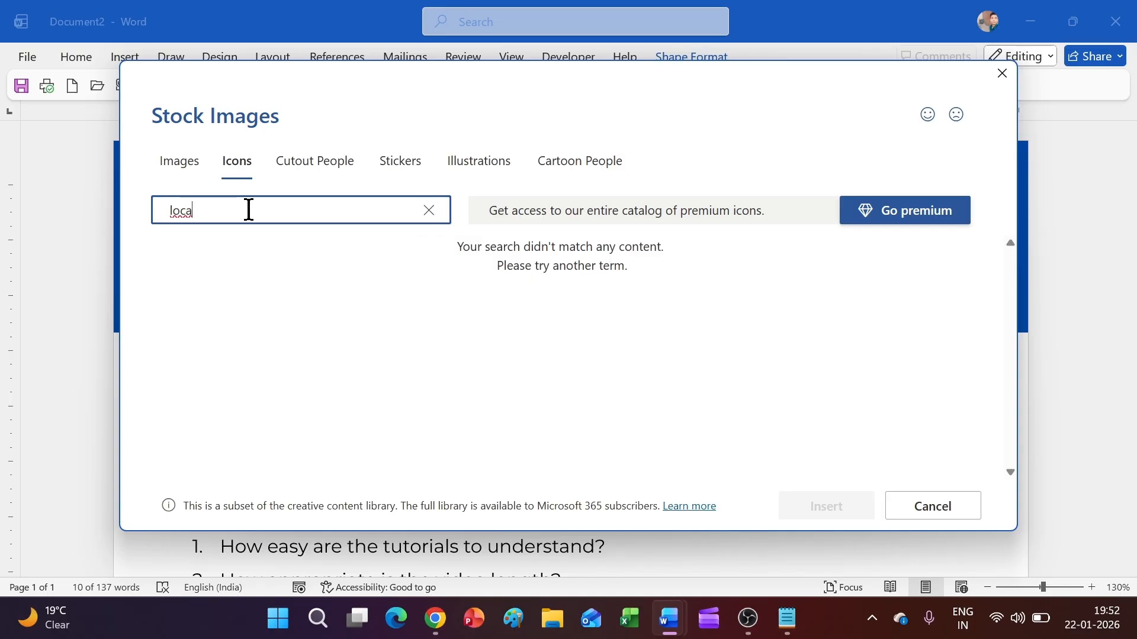
text(location)
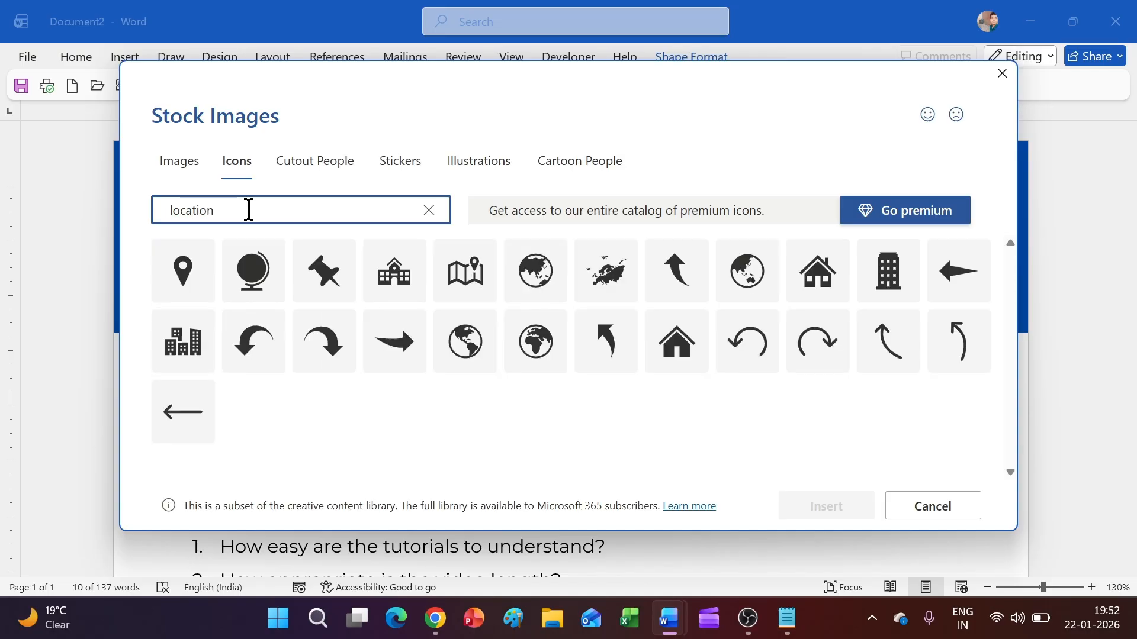
click(748, 272)
click(850, 504)
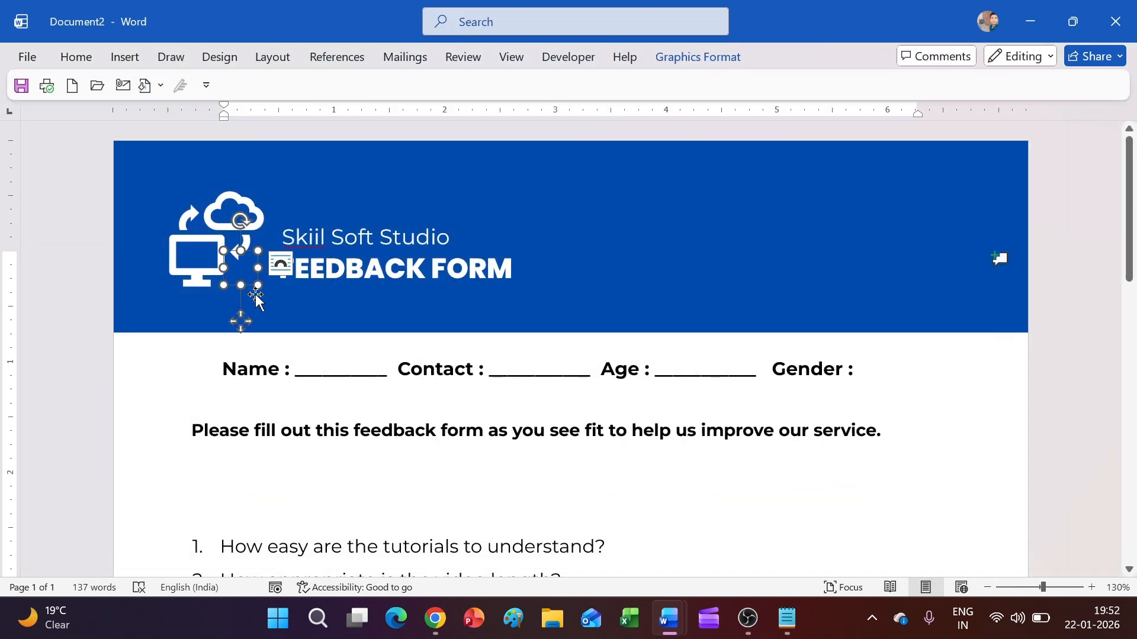
drag(244, 320, 345, 329)
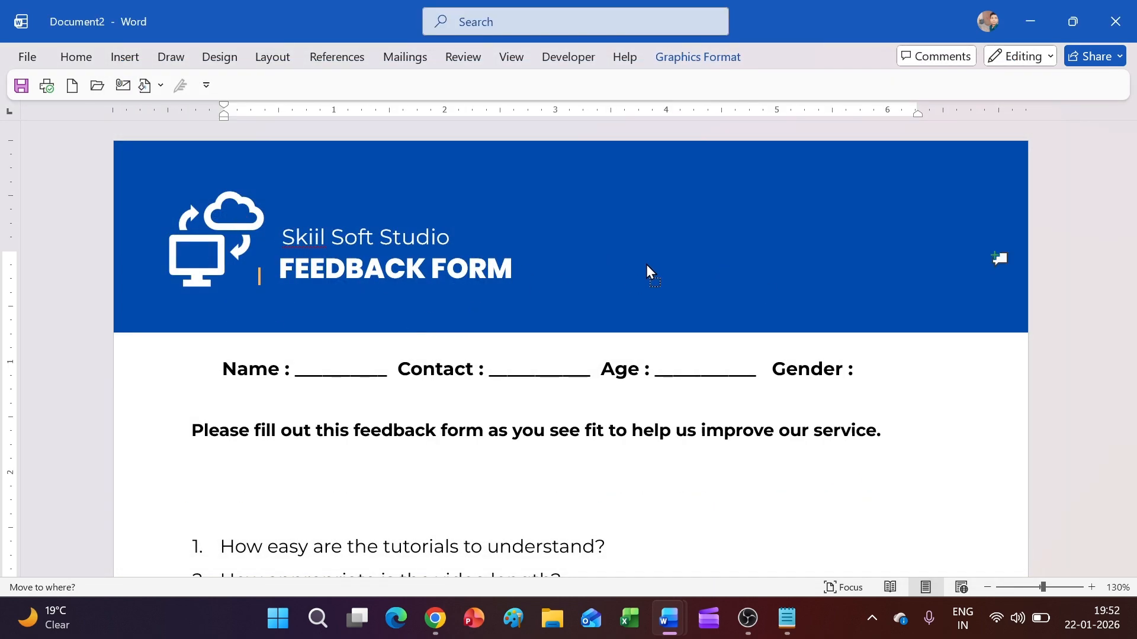
drag(629, 278, 672, 251)
click(672, 59)
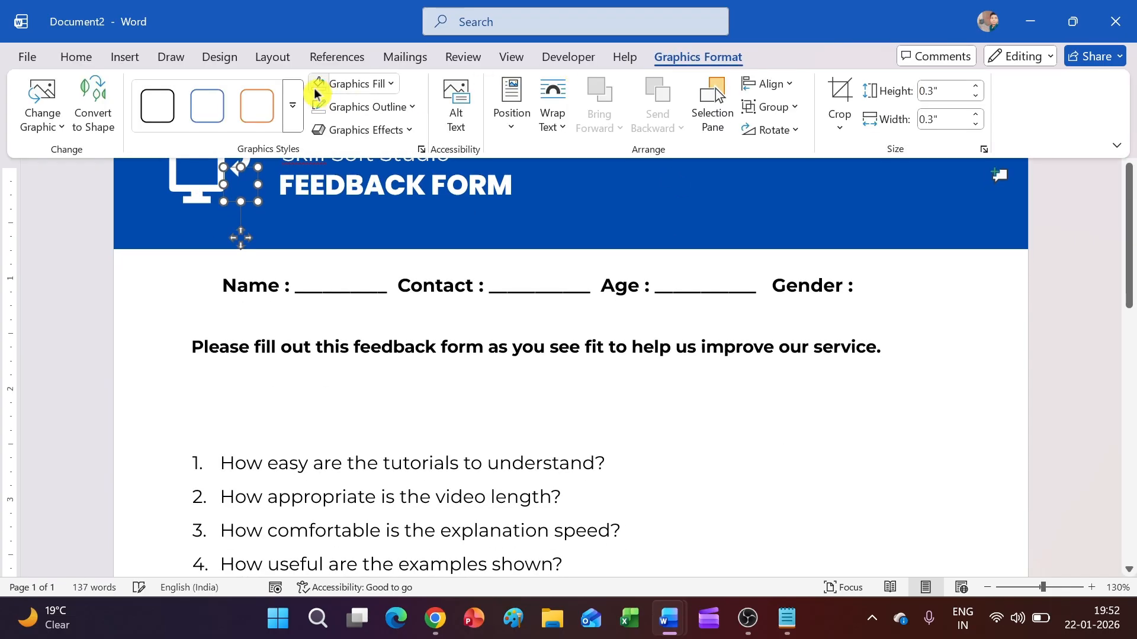
click(247, 256)
scroll(254, 259, up, 2)
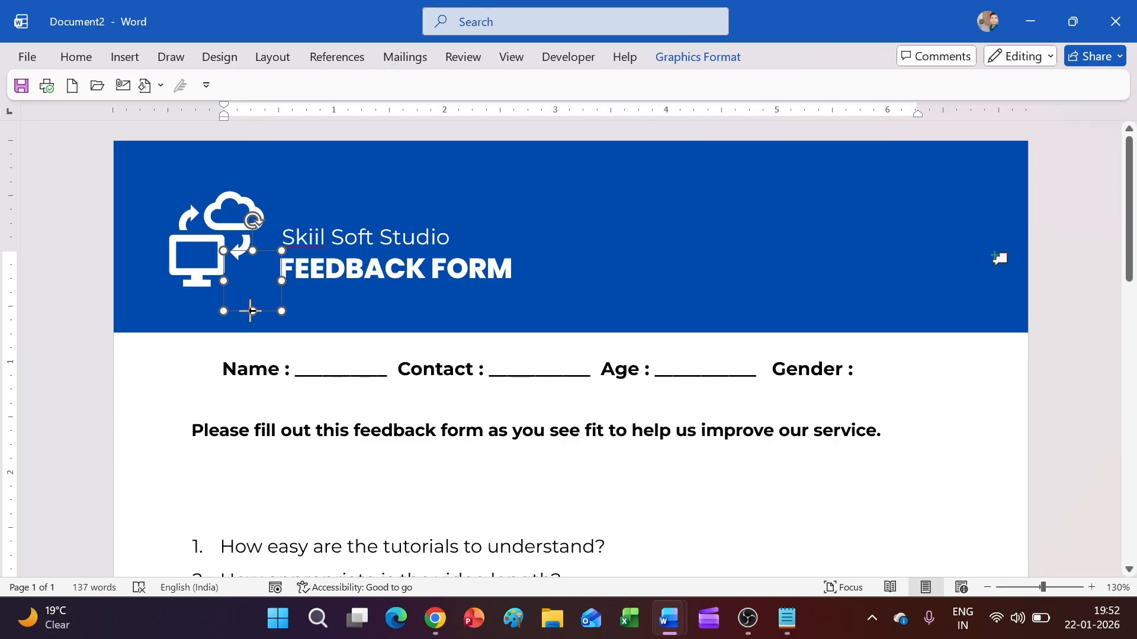
Step: Insert the globe icon from the location icons and fill it white
click(367, 243)
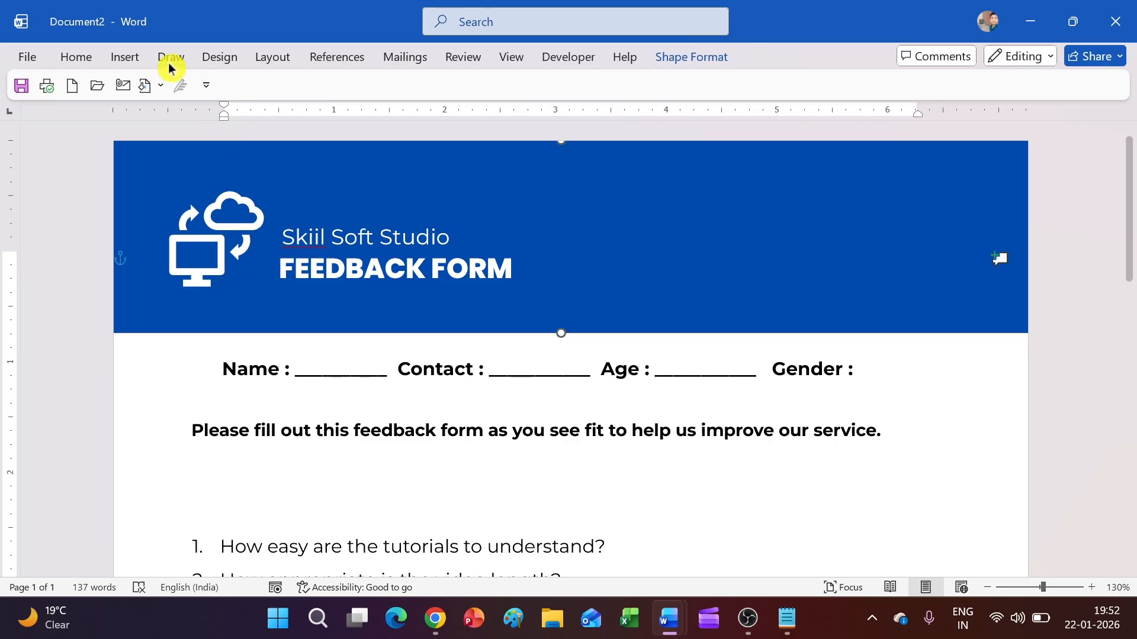
click(125, 56)
click(246, 107)
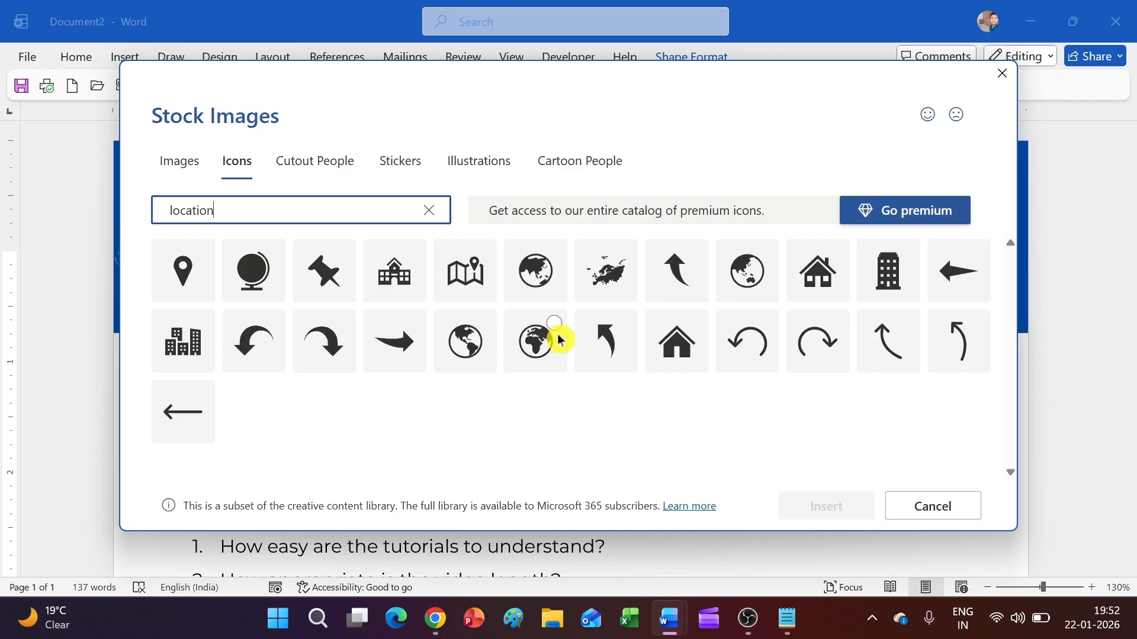
click(544, 339)
click(807, 512)
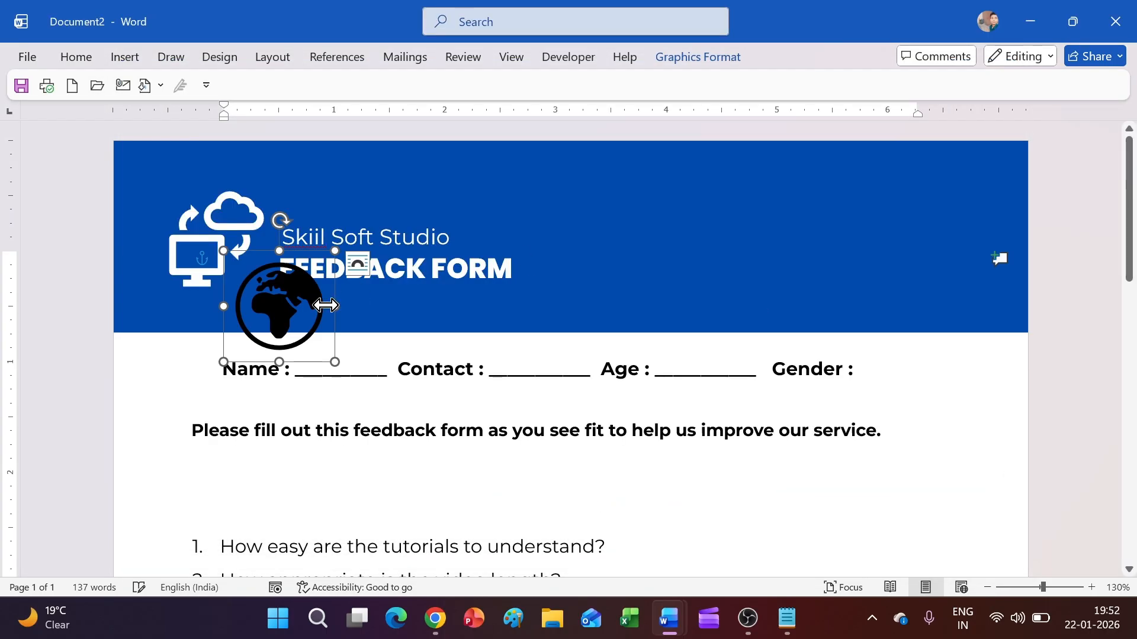
click(663, 59)
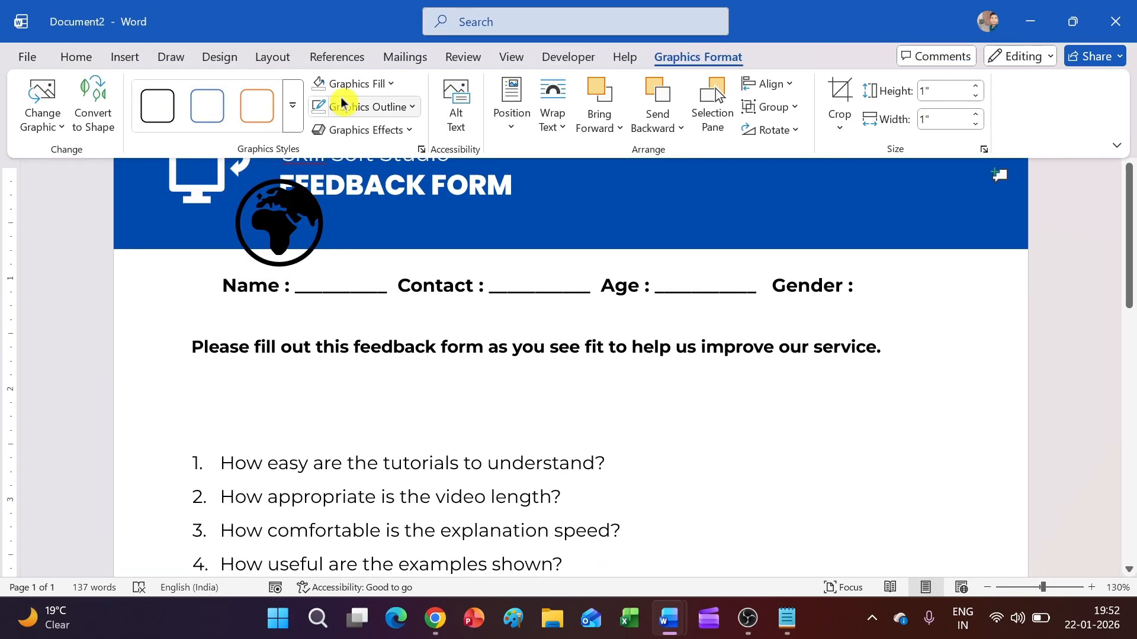
click(353, 83)
click(328, 174)
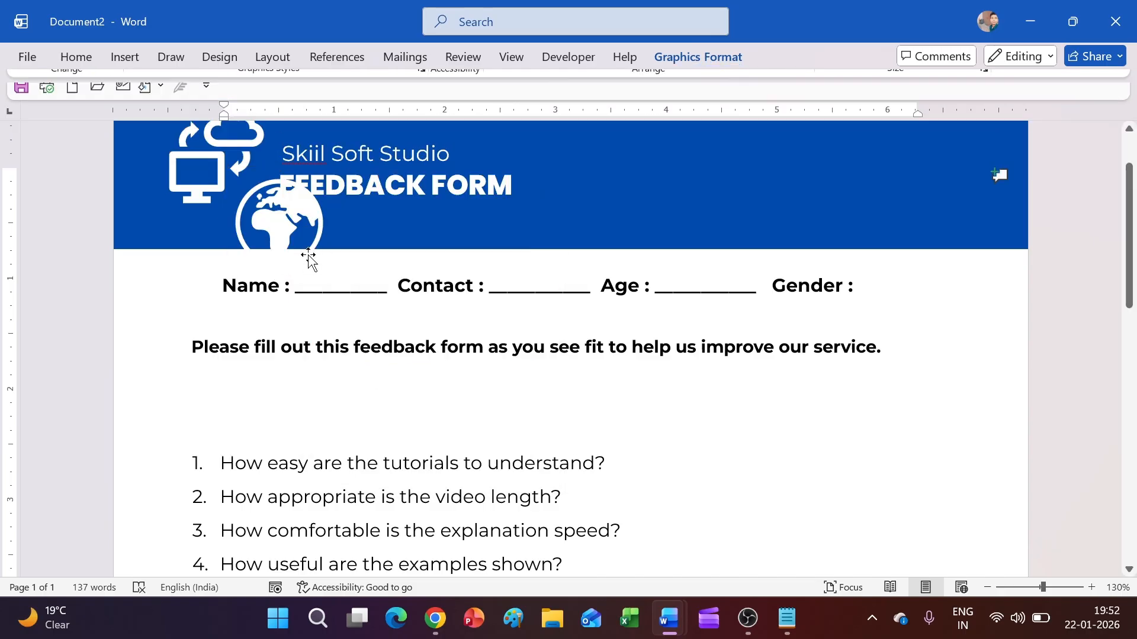
Step: Move the globe to the banner's right side and set its height to 0.25 inches
drag(311, 278, 795, 201)
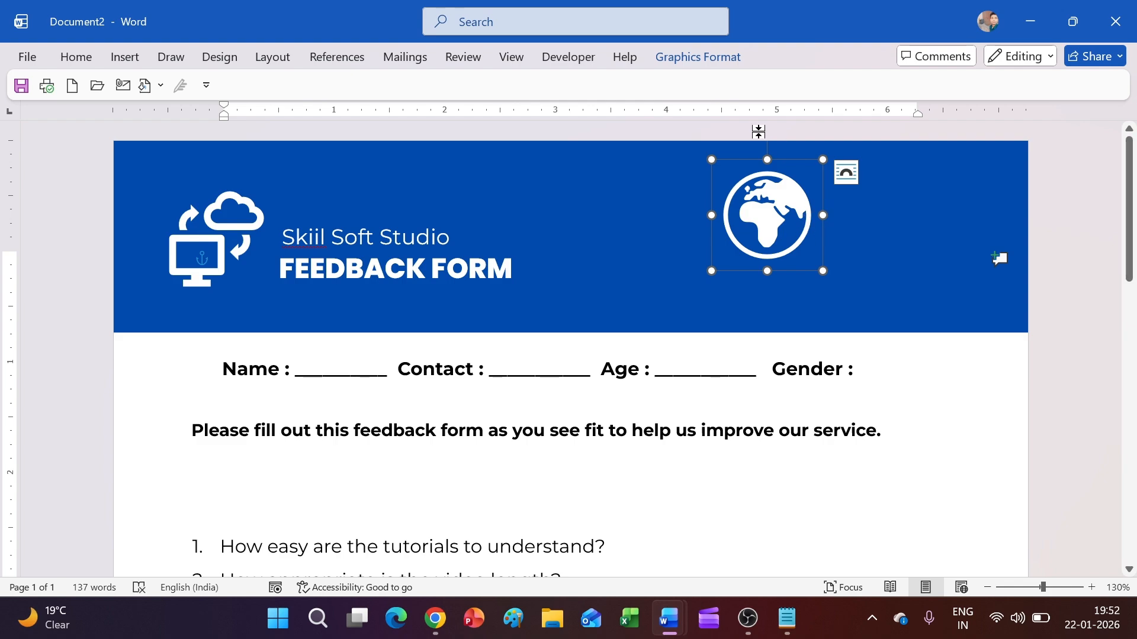
click(716, 56)
click(969, 90)
text(0.16)
key(Return)
scroll(870, 454, up, 2)
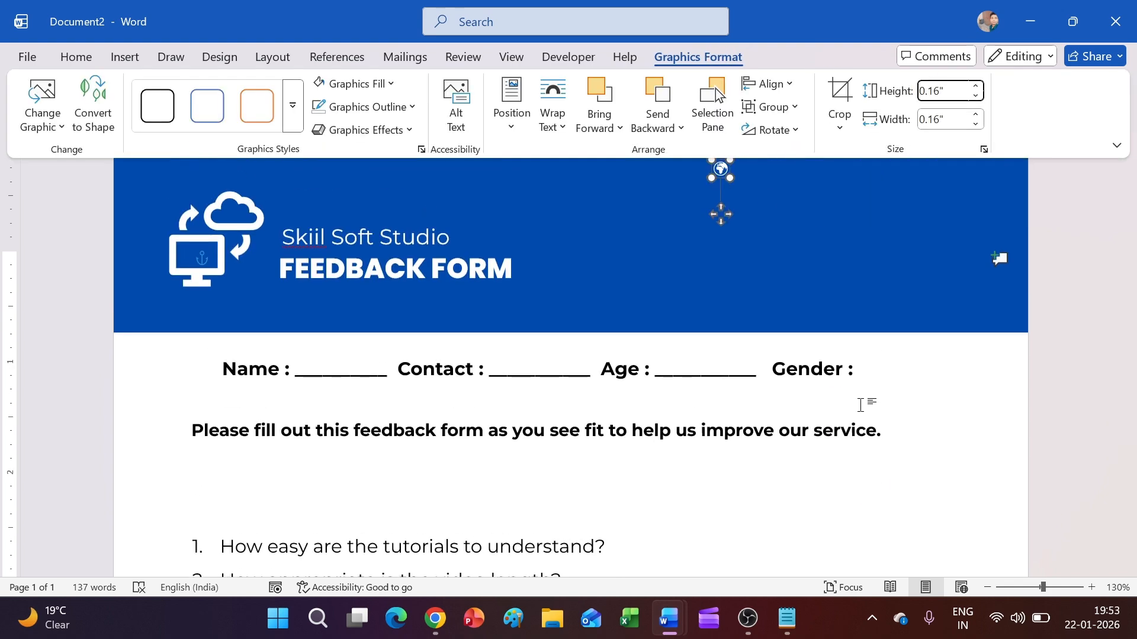
click(709, 224)
drag(721, 215, 765, 246)
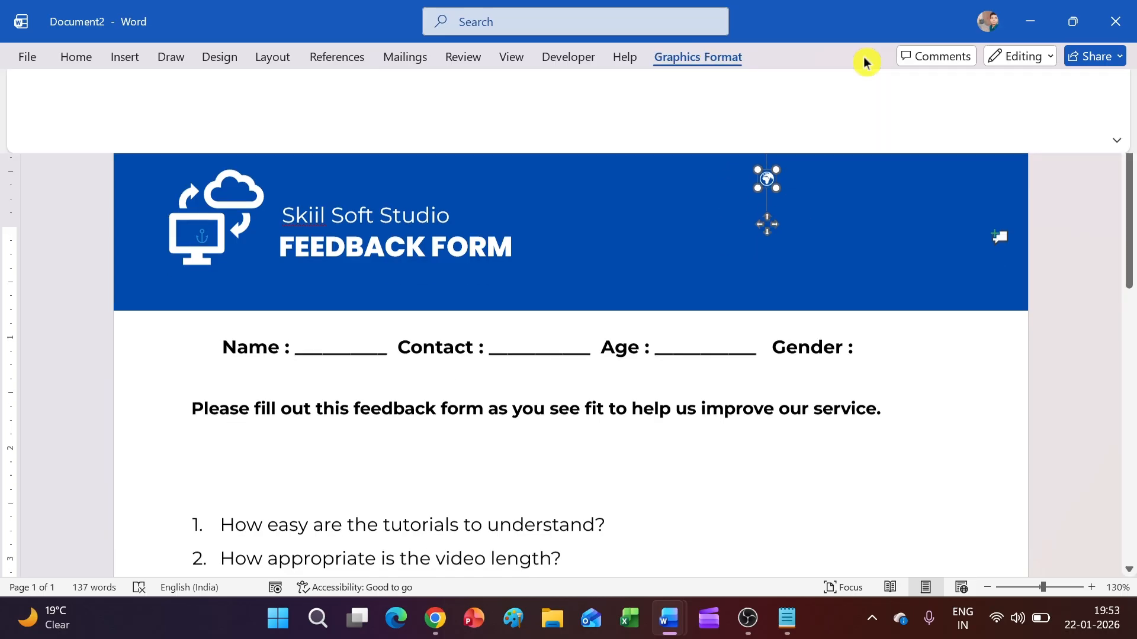
text(0.25)
key(Return)
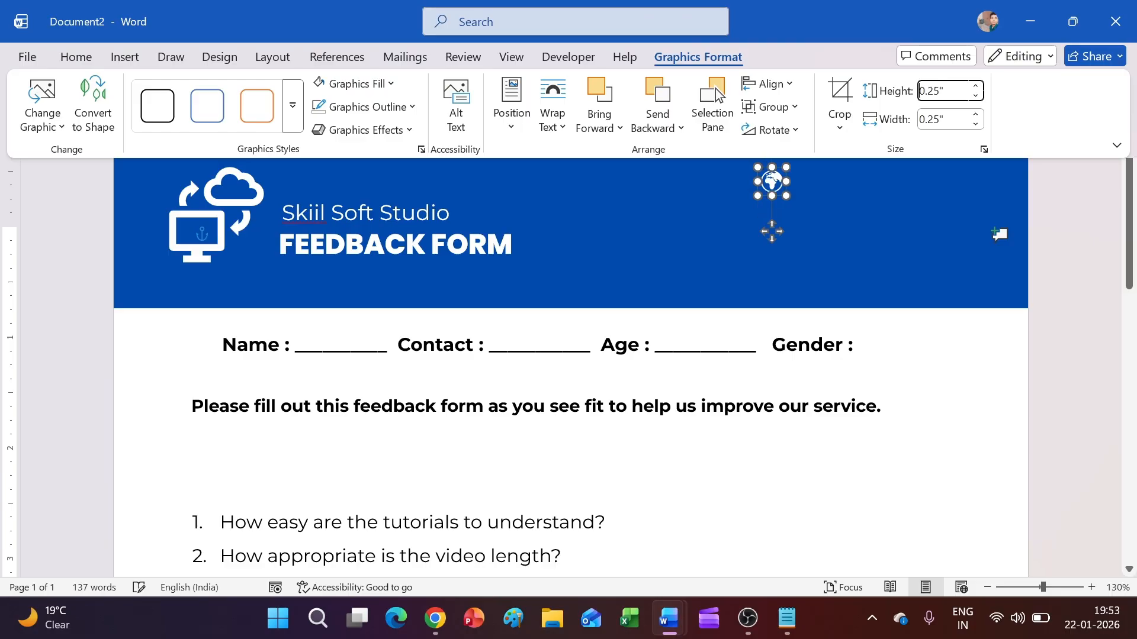
click(955, 379)
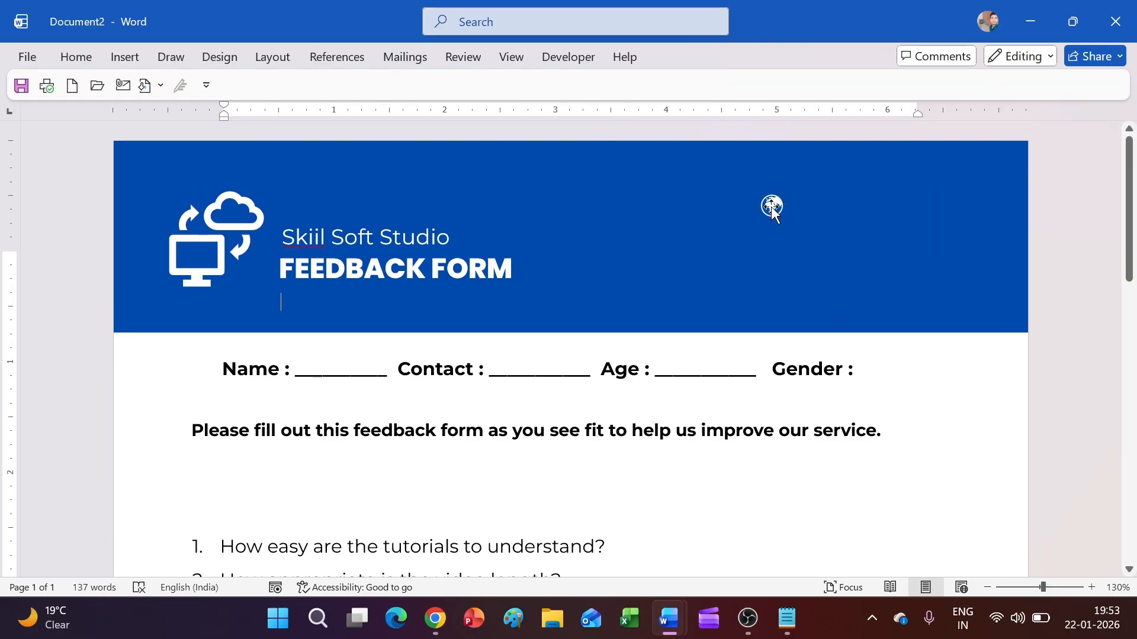
Step: Duplicate the Skiil Soft Studio text box to the banner's right and retype it as 'Mega City, Patna'
click(375, 238)
click(386, 219)
key(ctrl+d)
drag(525, 235, 1002, 196)
triple_click(990, 207)
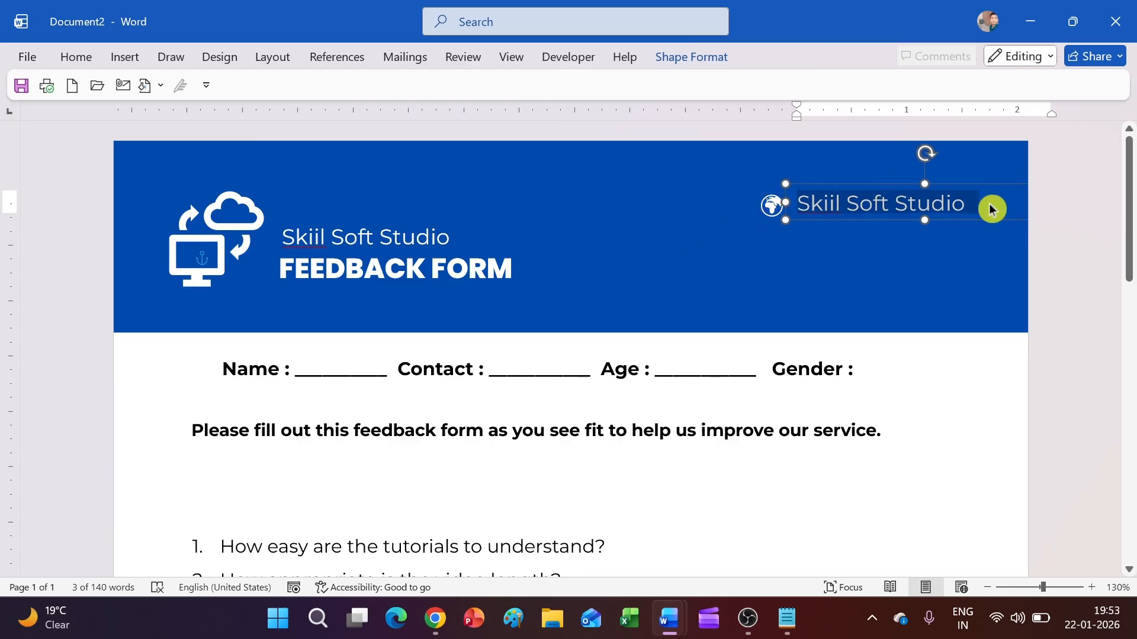
text(Mega City, Patna)
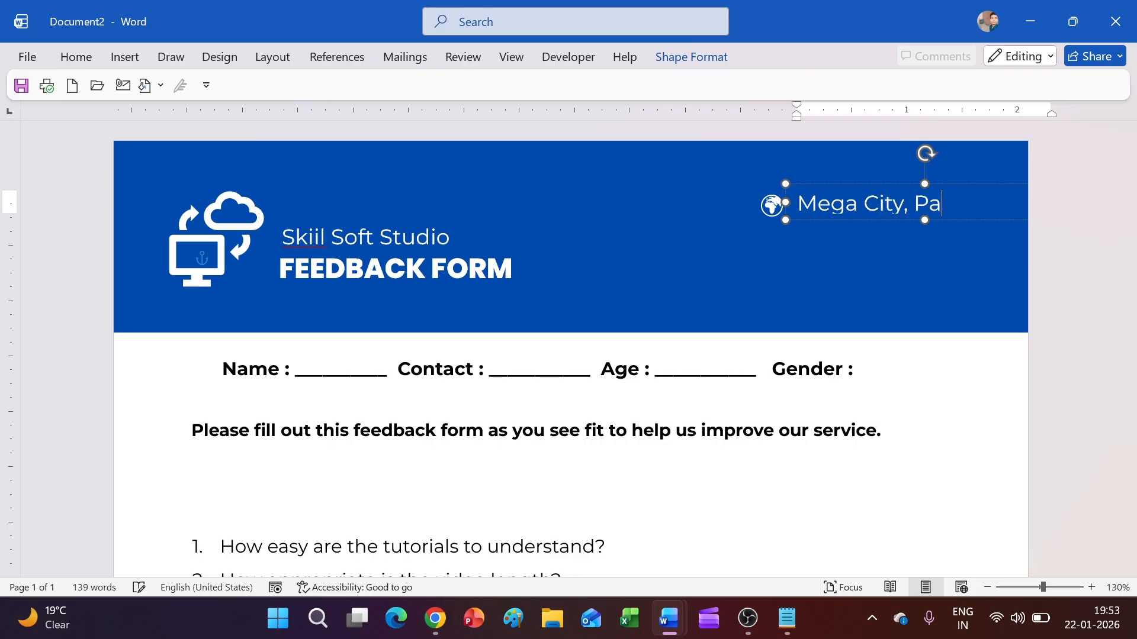
Step: Decrease the Mega City, Patna font size and lower the box level with the globe
triple_click(980, 203)
click(76, 57)
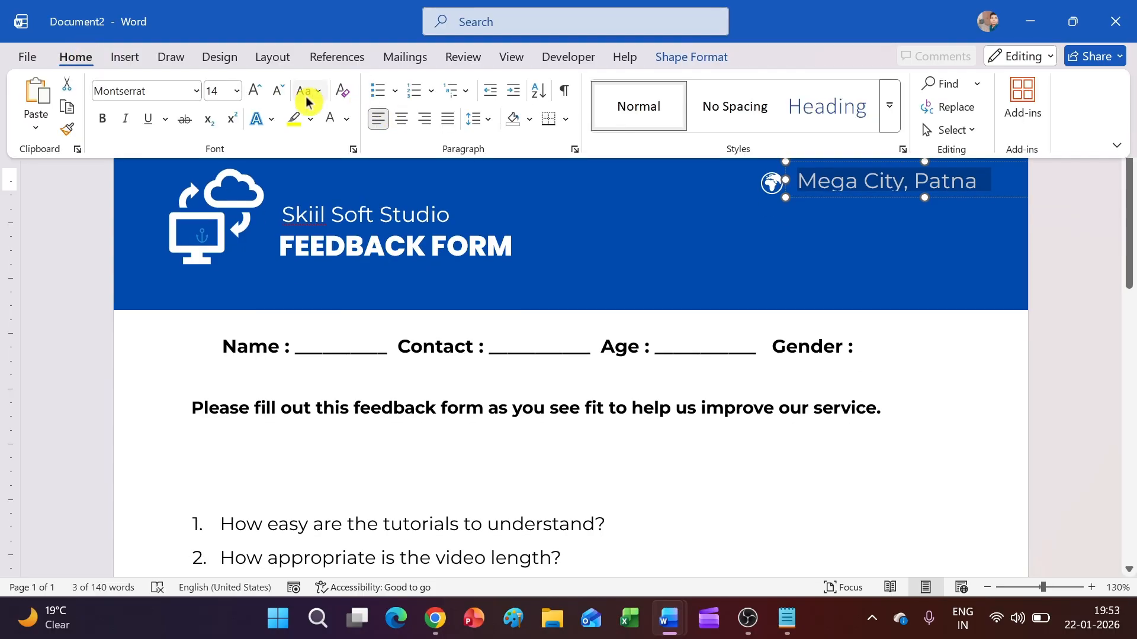
click(275, 92)
key(Escape)
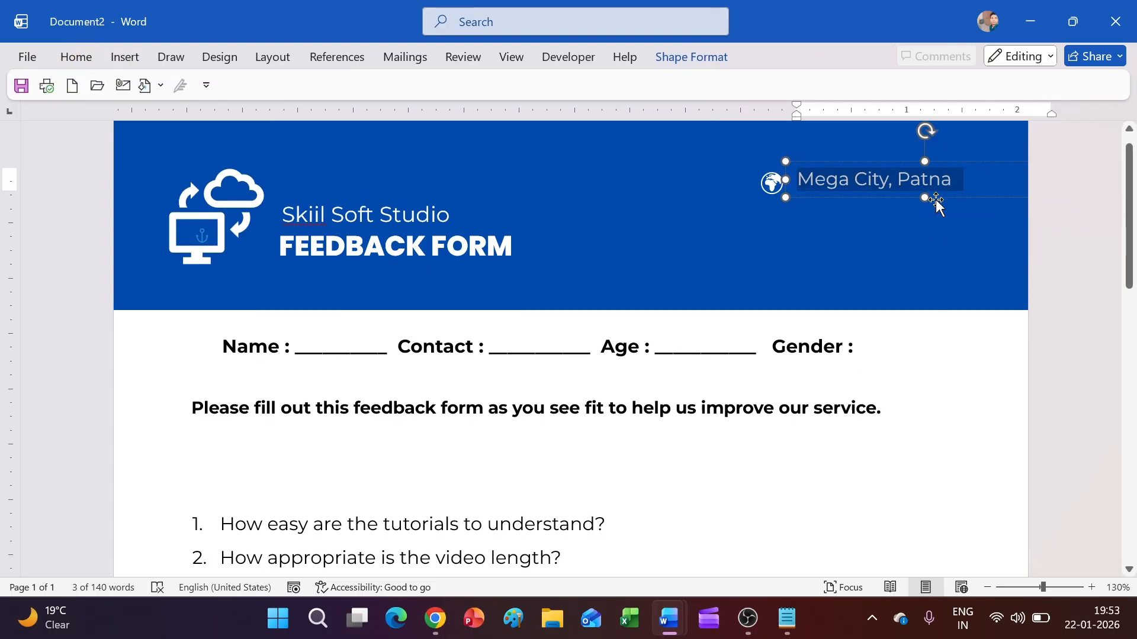
click(936, 199)
drag(940, 198, 941, 203)
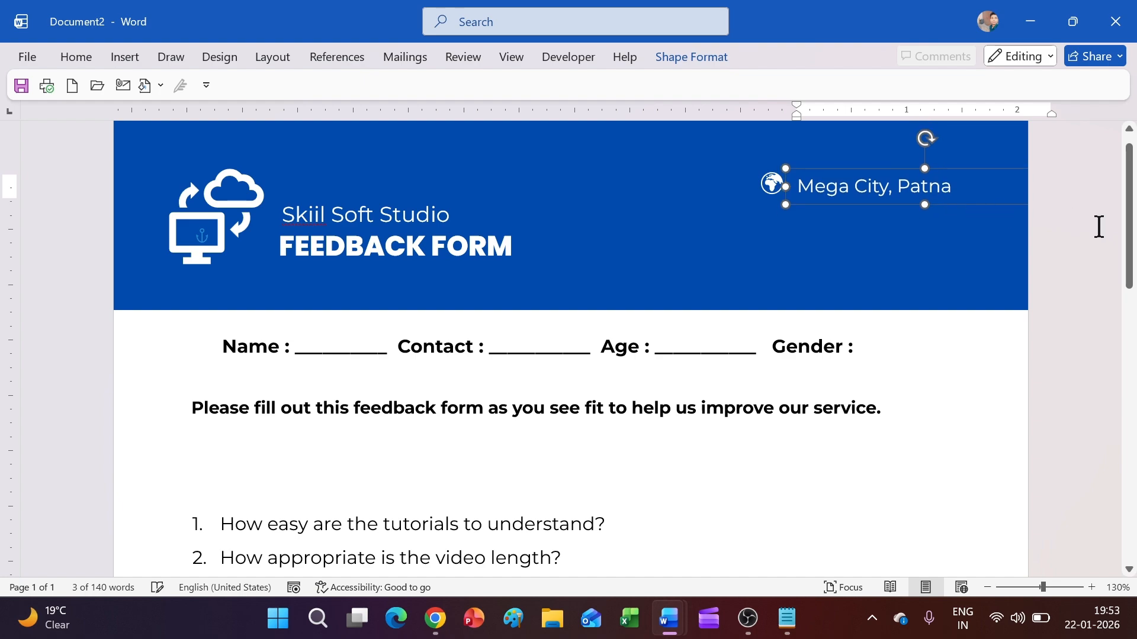
click(1098, 227)
Step: Shrink the location text one more size and nudge its box up slightly
click(910, 180)
click(912, 186)
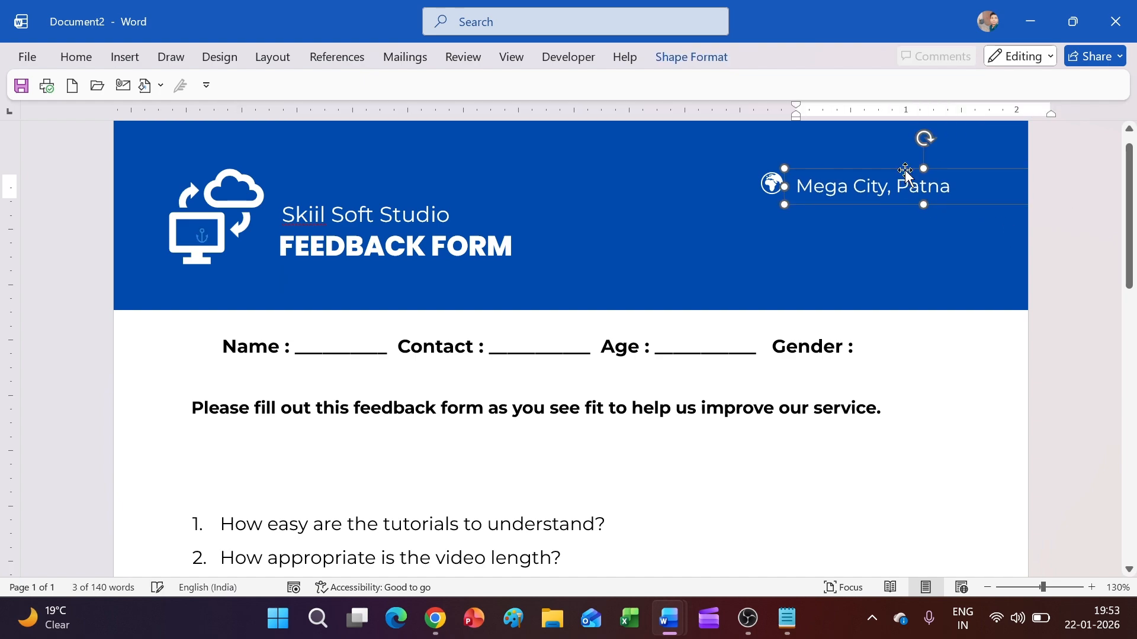
drag(952, 185, 827, 195)
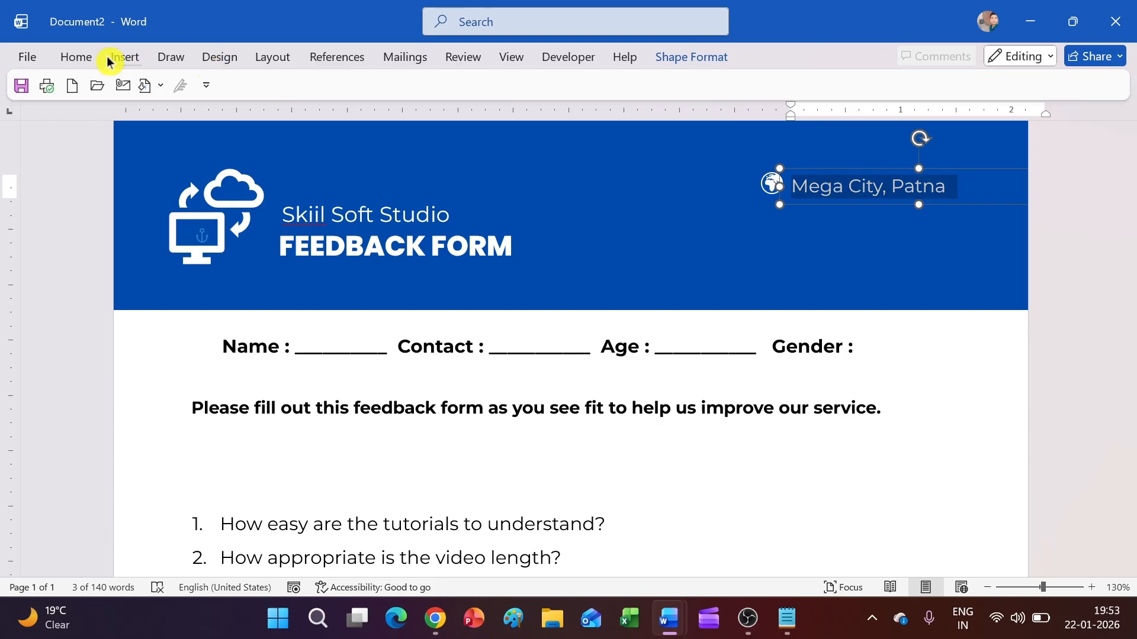
click(76, 57)
click(282, 99)
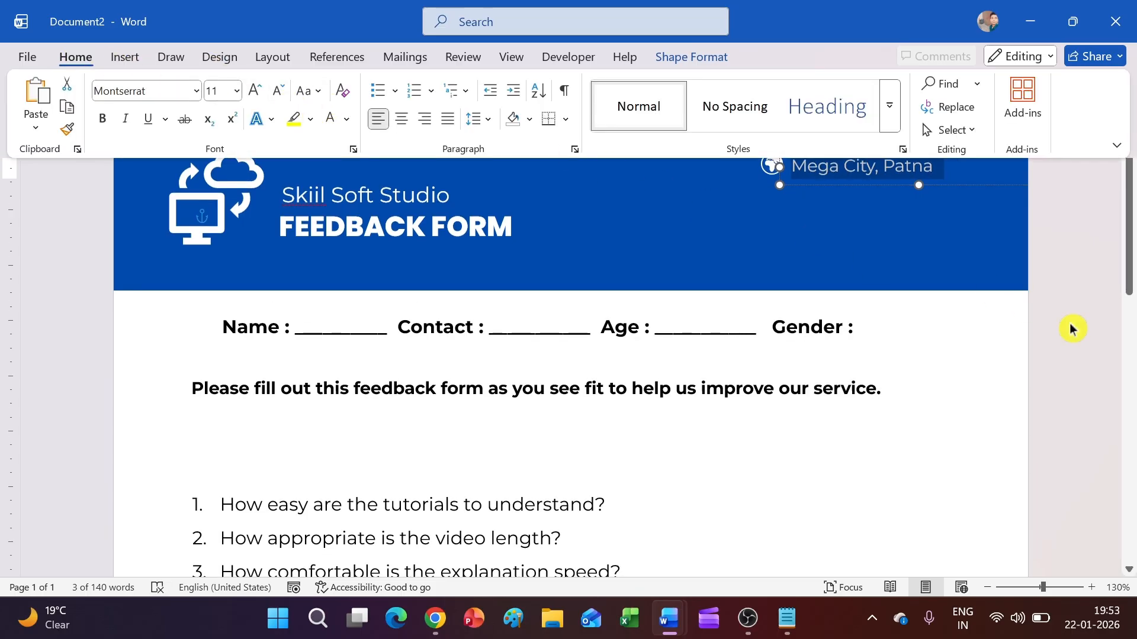
click(1066, 322)
click(922, 183)
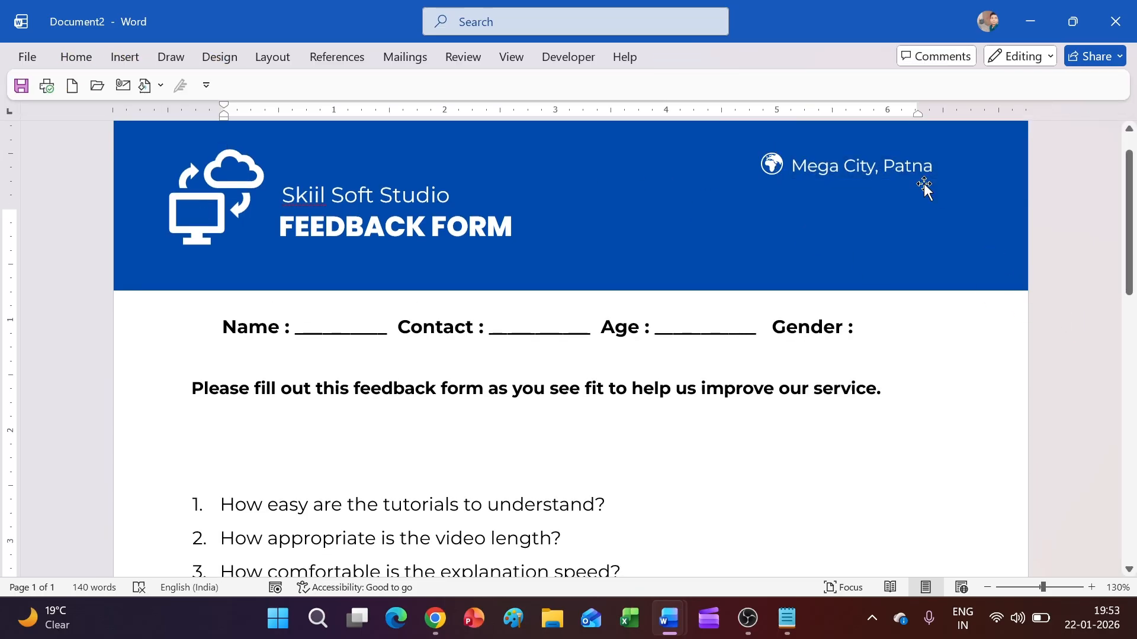
click(899, 150)
key(Up)
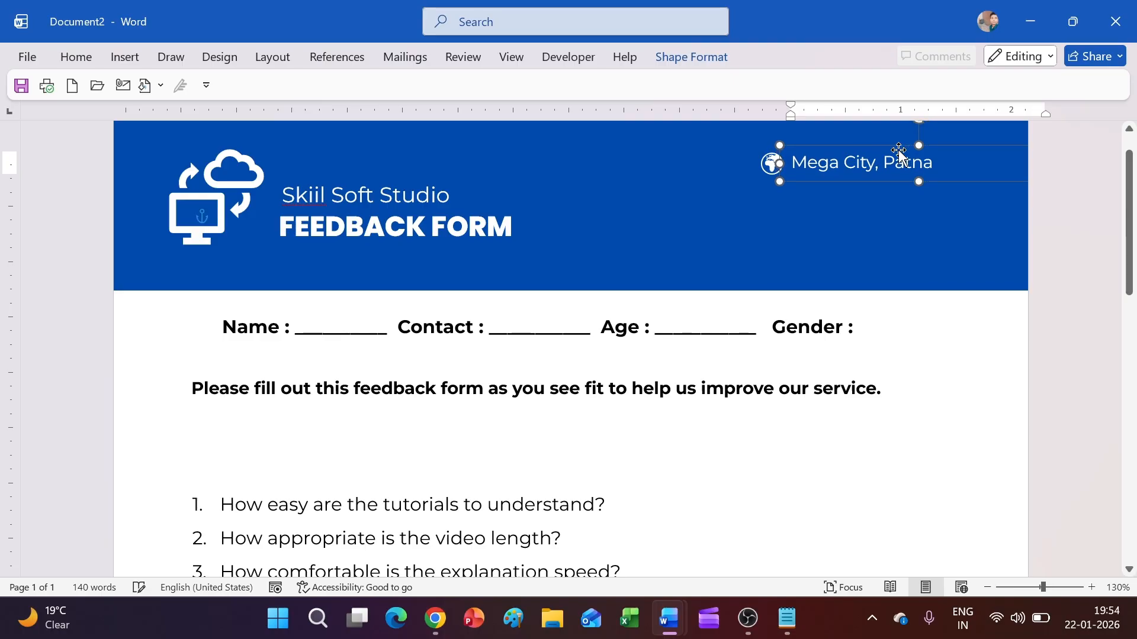
click(1047, 254)
scroll(1049, 256, up, 1)
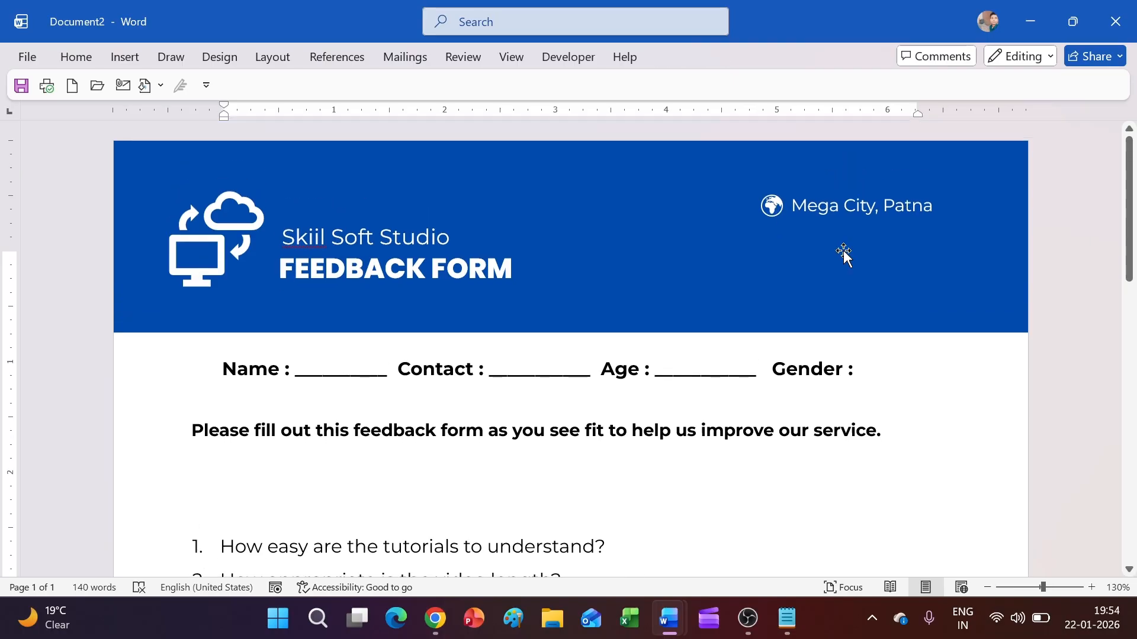
Step: Insert the call-centre person icon found by searching 'call' in the icon library
click(121, 57)
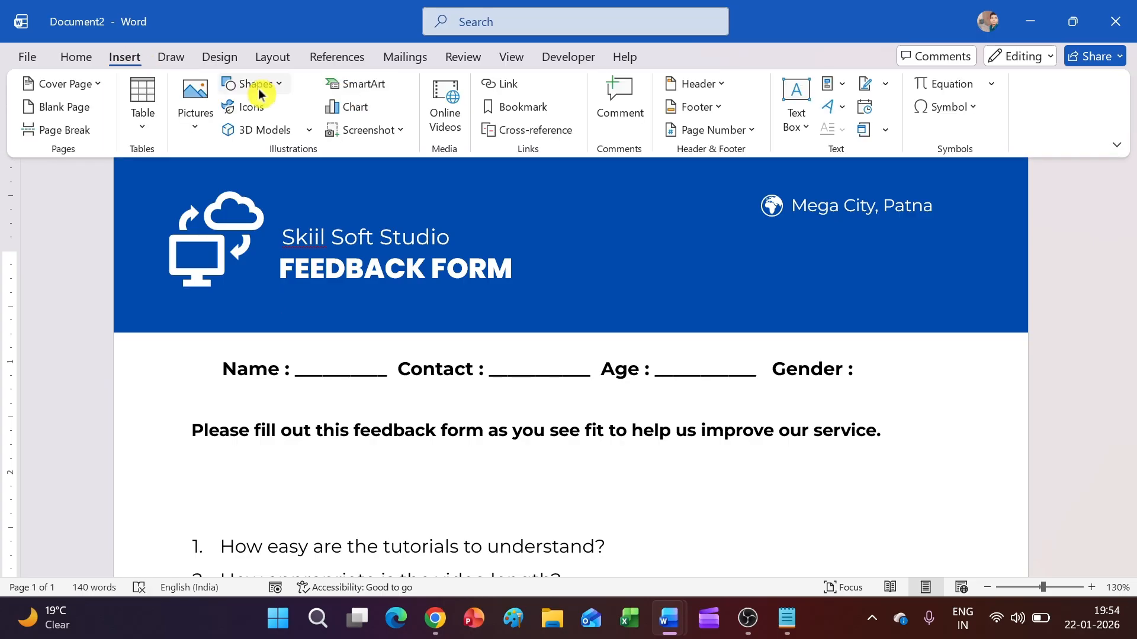
click(283, 107)
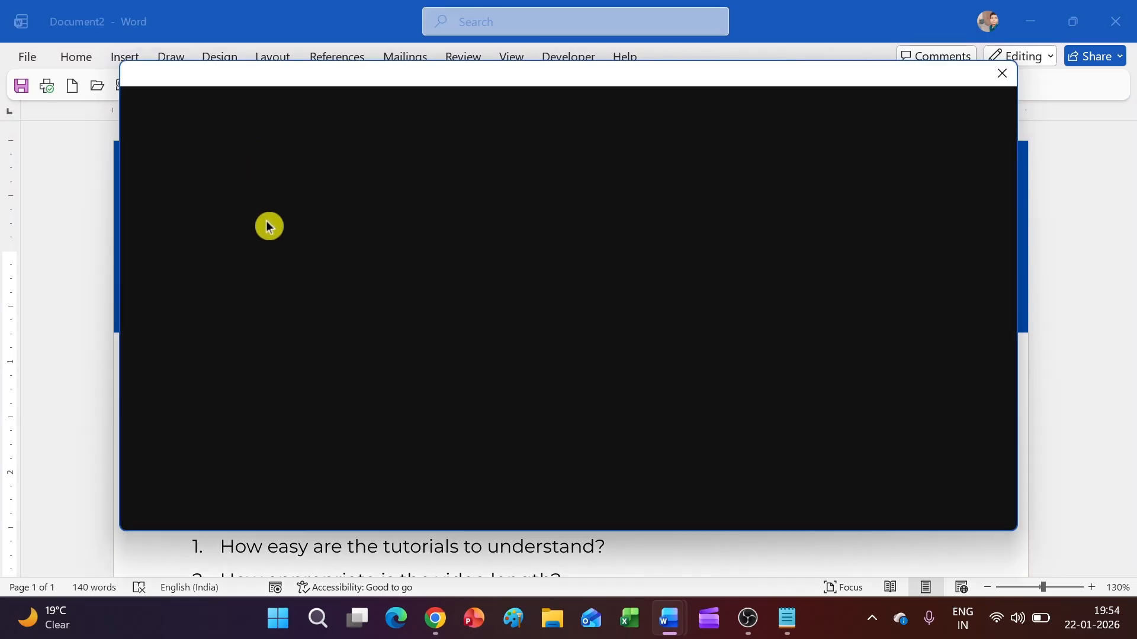
text(call)
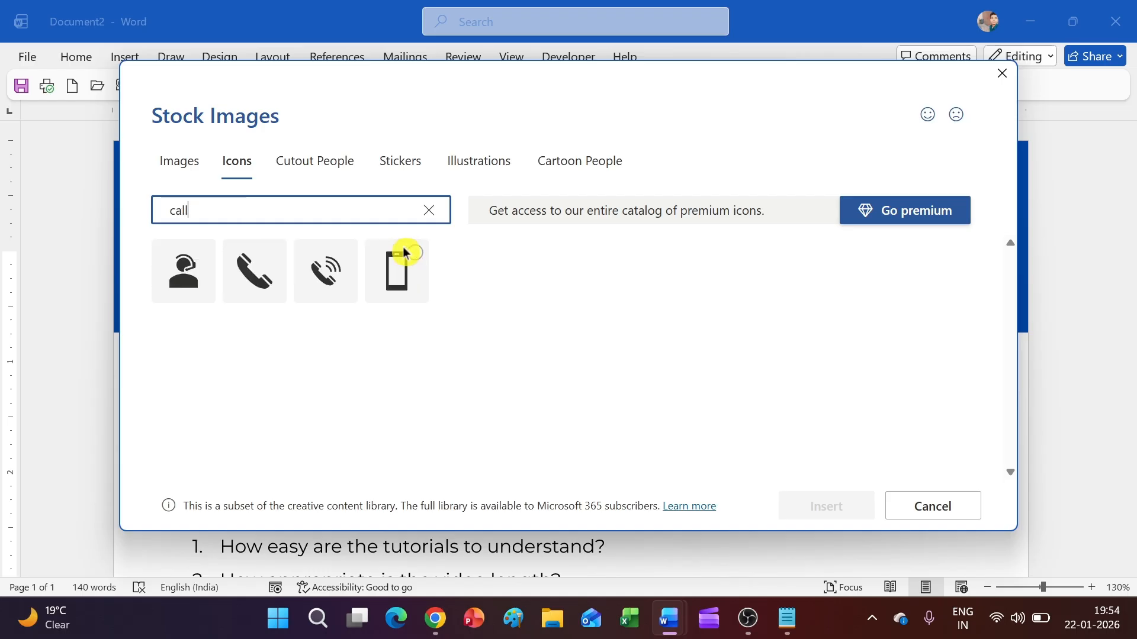
click(339, 256)
click(166, 275)
click(299, 293)
click(801, 507)
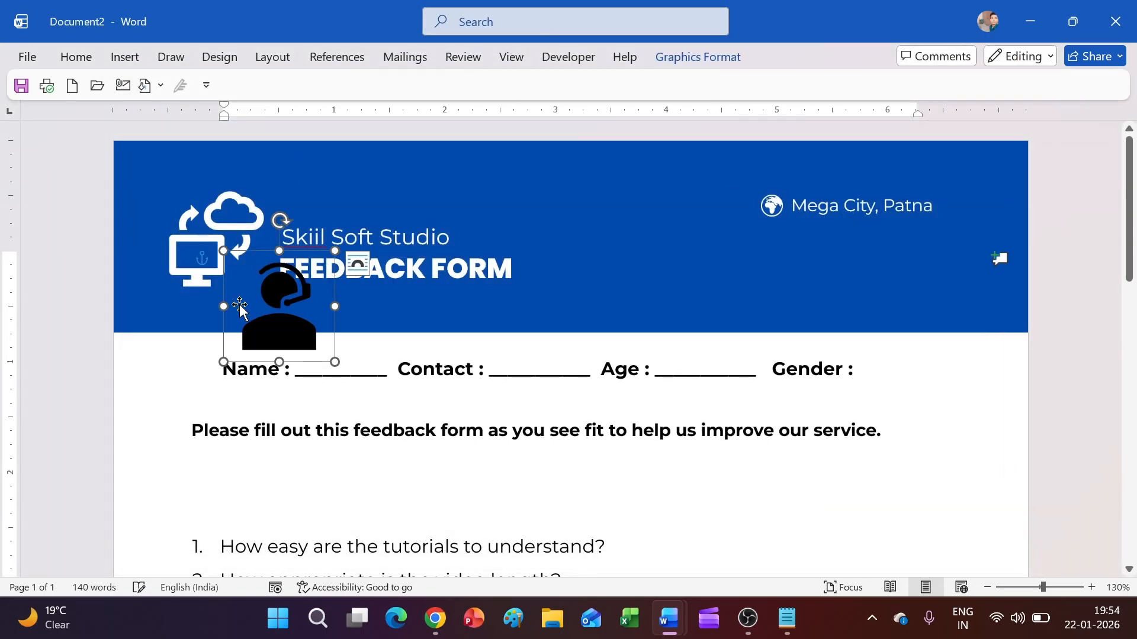
Step: Make the call icon white, 0.25" tall, and place it just below the globe
drag(283, 343, 766, 324)
click(697, 56)
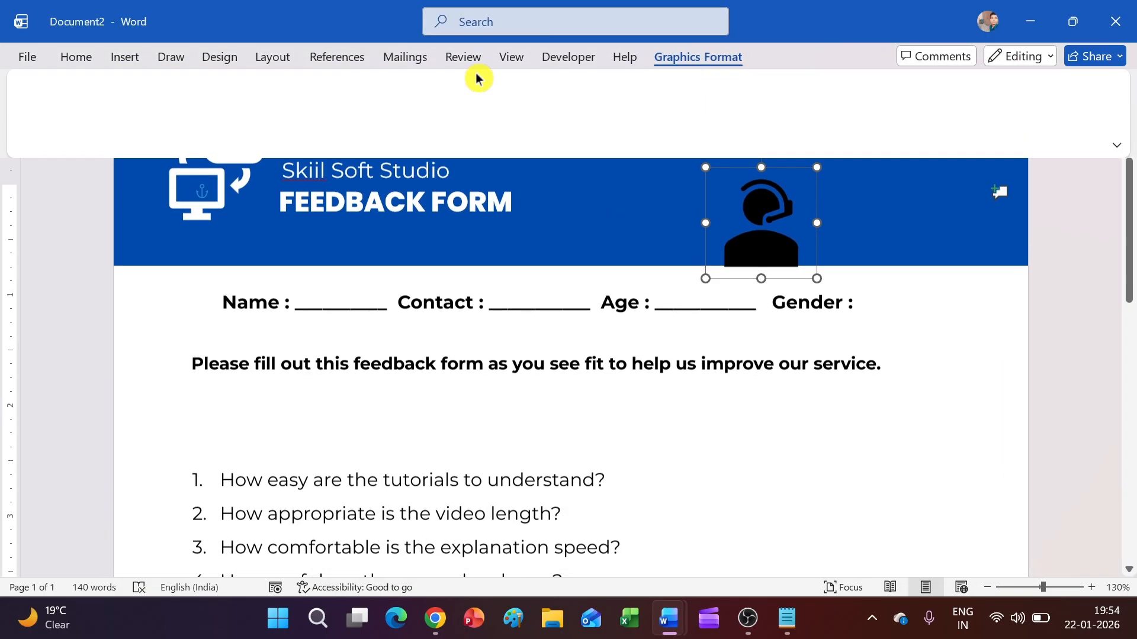
click(318, 89)
text(0.25)
key(Return)
scroll(924, 281, up, 2)
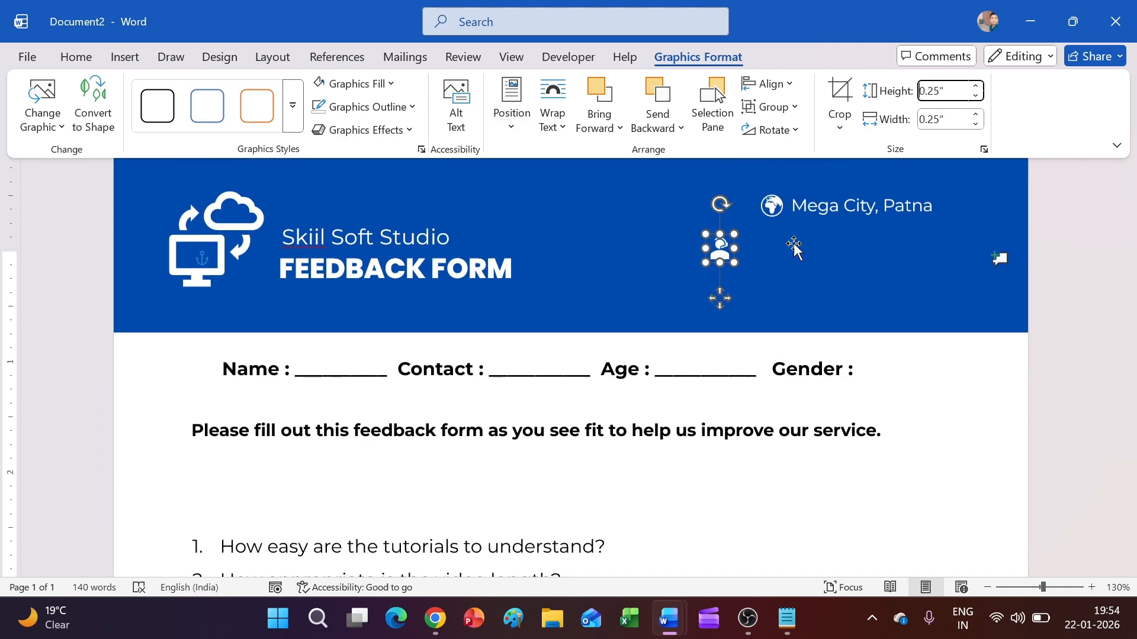
click(721, 262)
drag(720, 249, 776, 247)
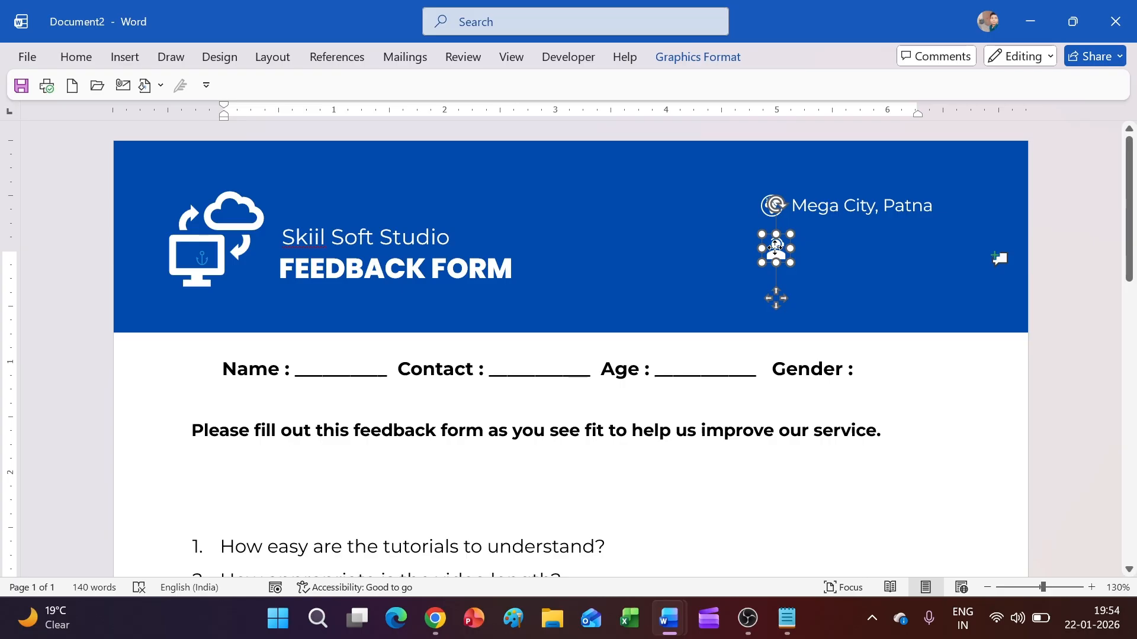
Step: Copy the location text box beside the call icon and replace its text with the company phone number
click(808, 207)
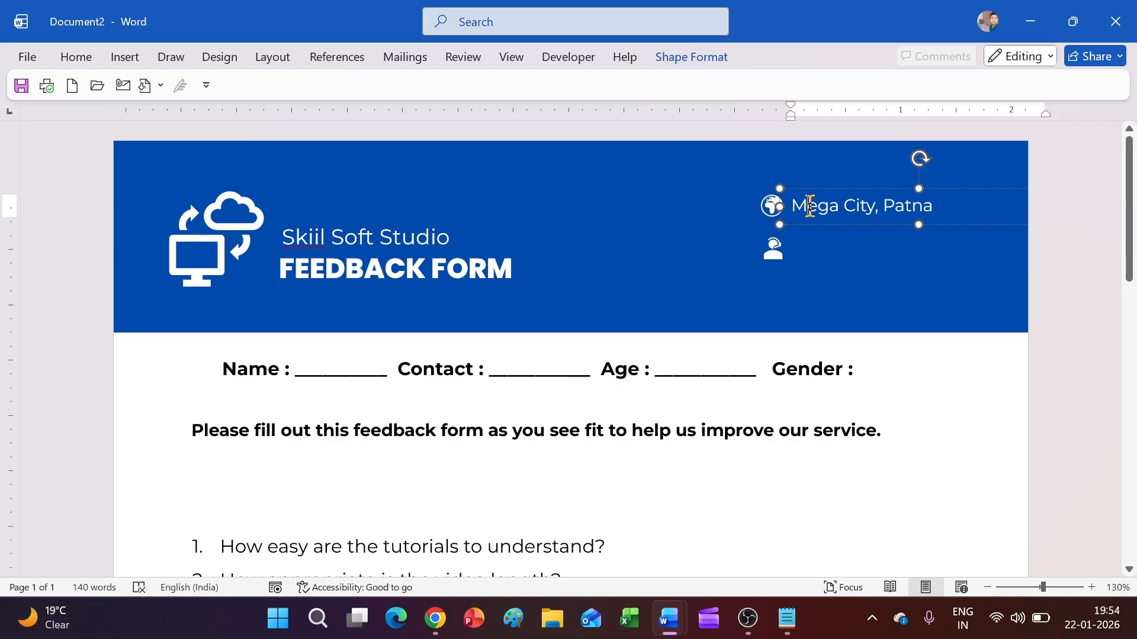
click(841, 228)
drag(840, 225, 812, 265)
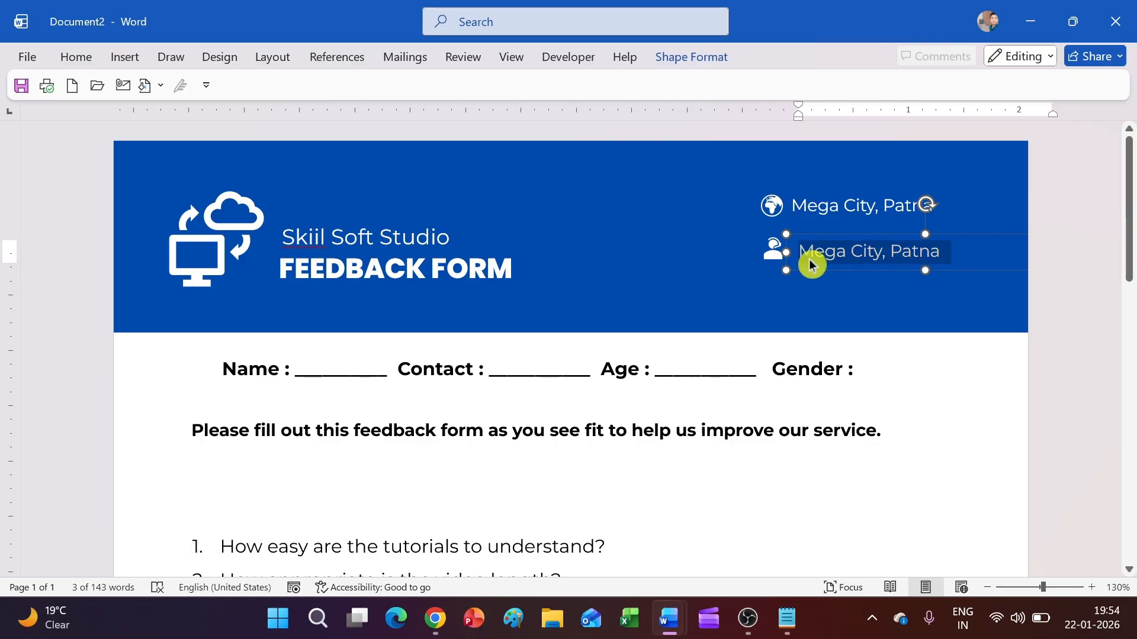
key(BackSpace)
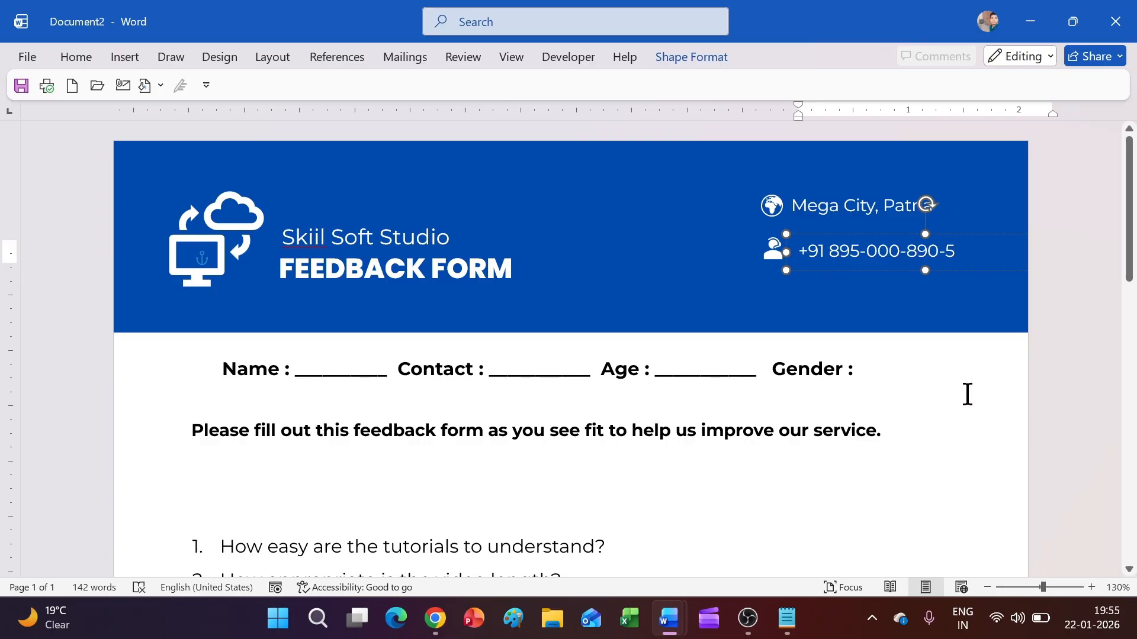
Step: Nudge the phone-number box slightly left to align under the location line
click(967, 394)
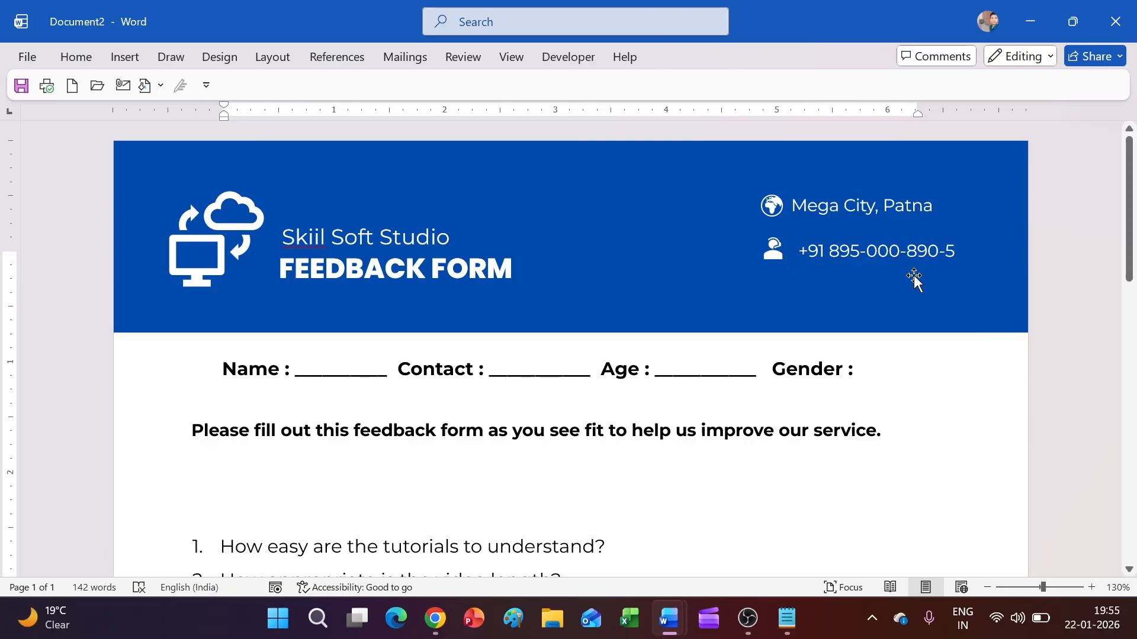
click(841, 255)
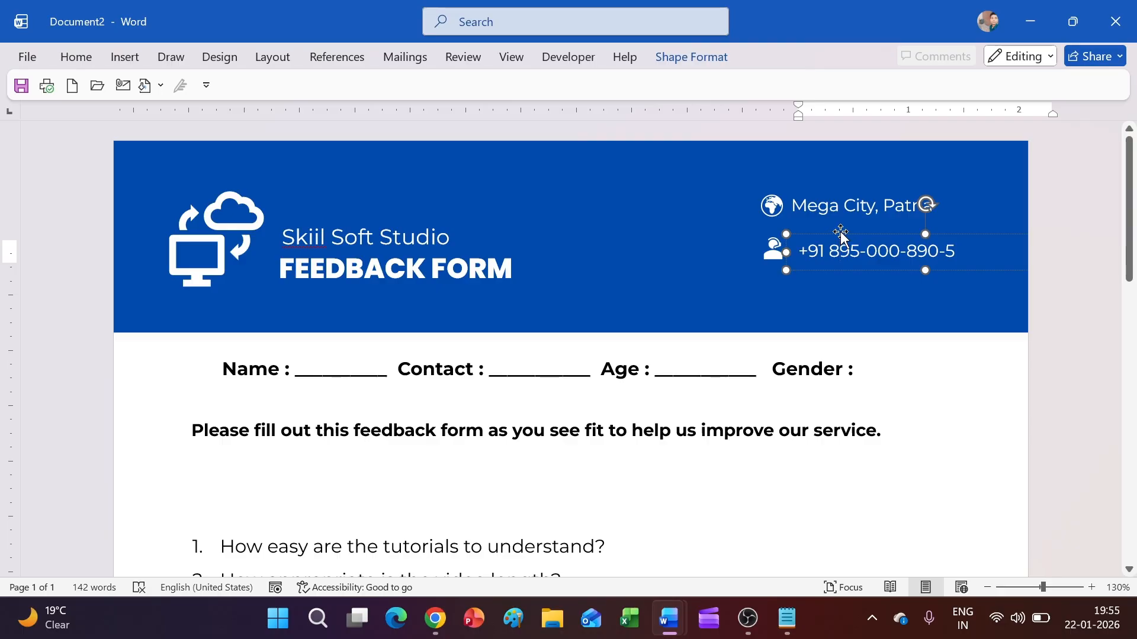
click(841, 233)
click(843, 234)
key(Left)
key(Left)
key(Left)
scroll(1065, 322, down, 7)
scroll(977, 344, up, 7)
key(Escape)
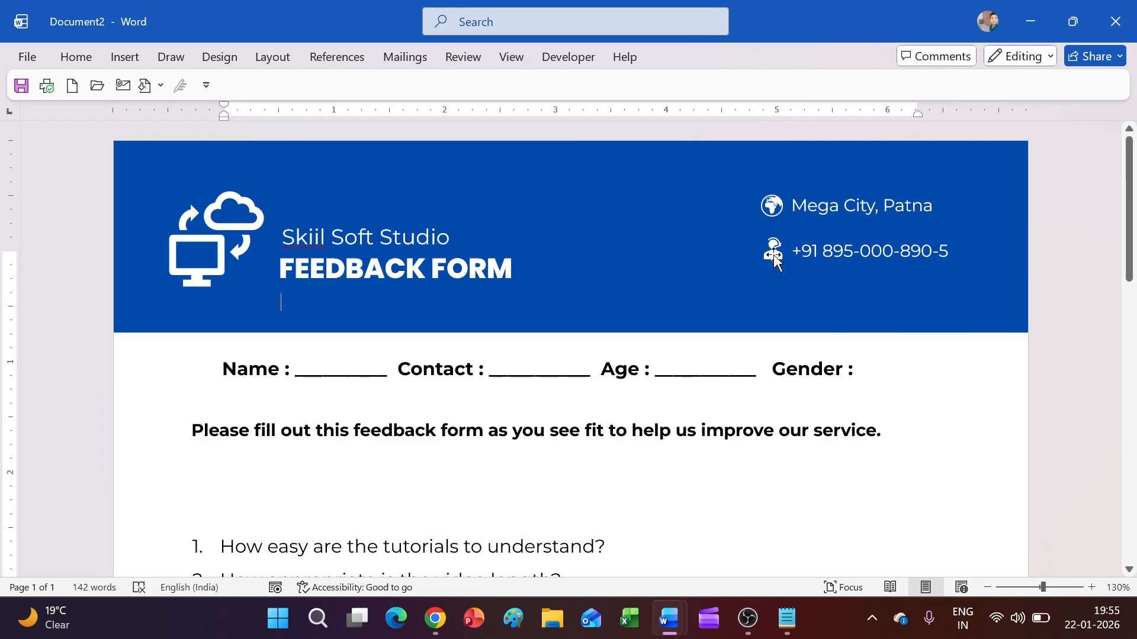
Step: Raise the phone number level with the call-centre icon, then open the icon library
click(775, 259)
click(1045, 325)
click(890, 240)
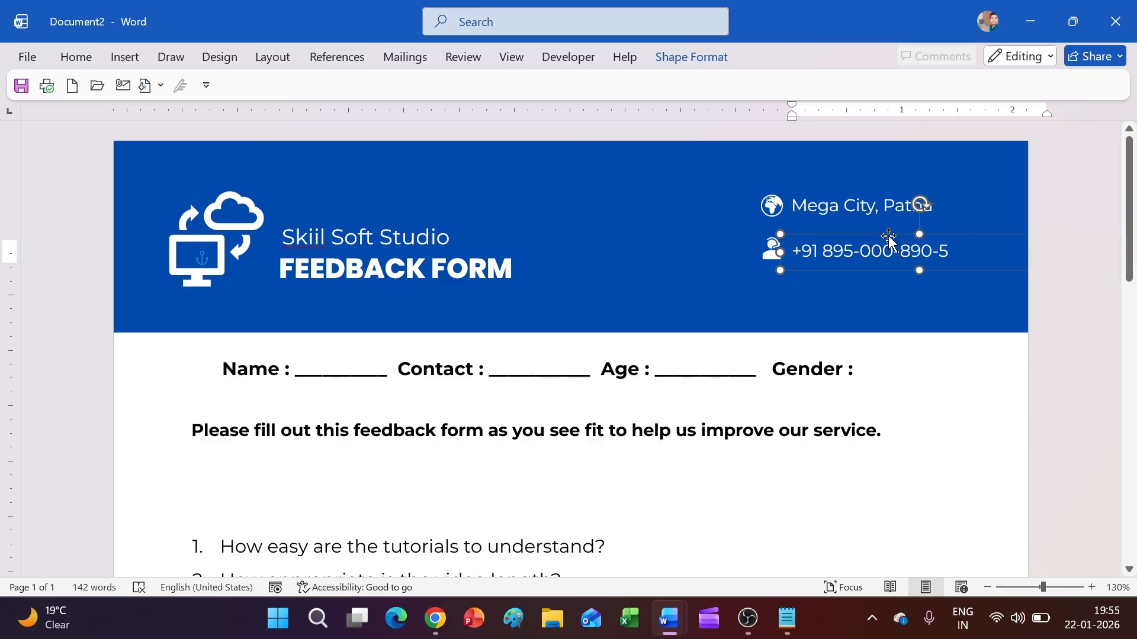
drag(890, 240, 889, 227)
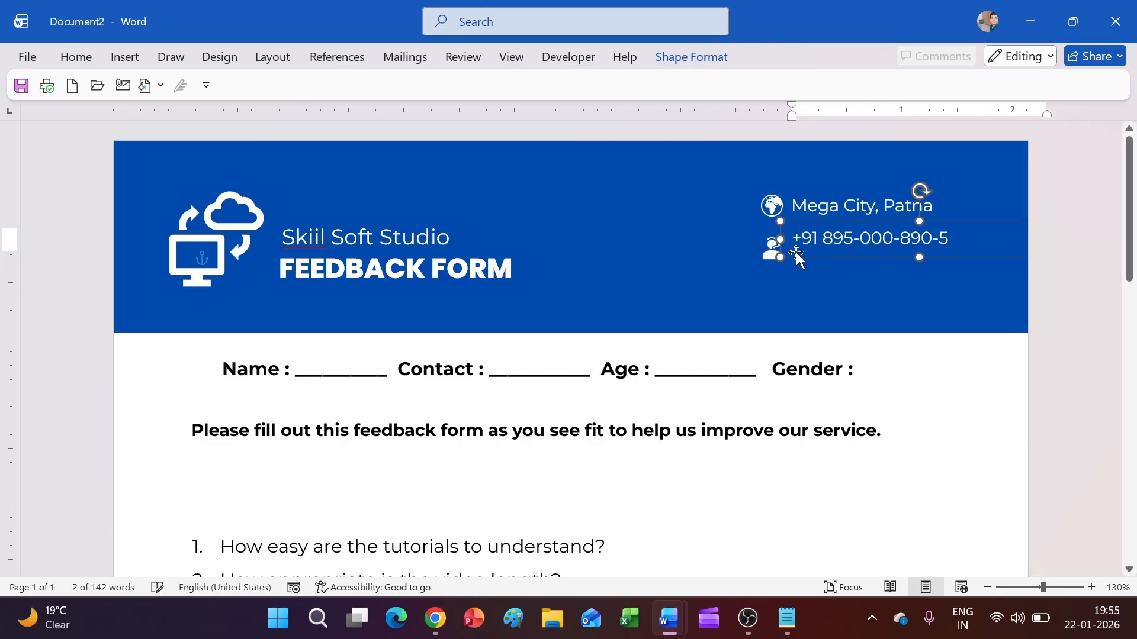
click(767, 254)
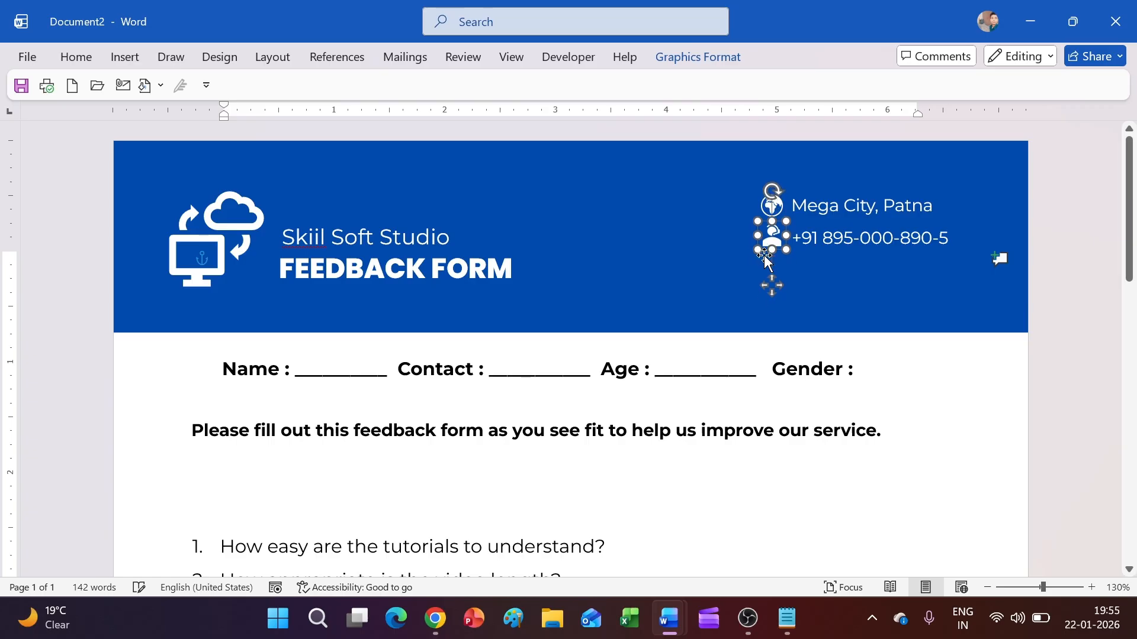
click(1074, 294)
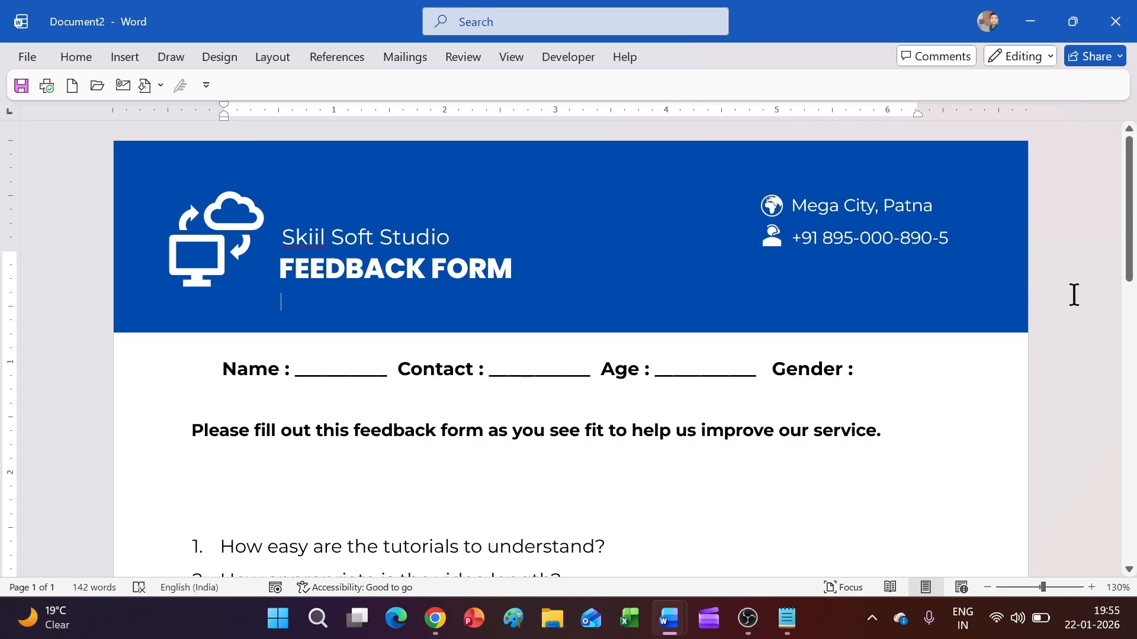
click(124, 57)
click(238, 111)
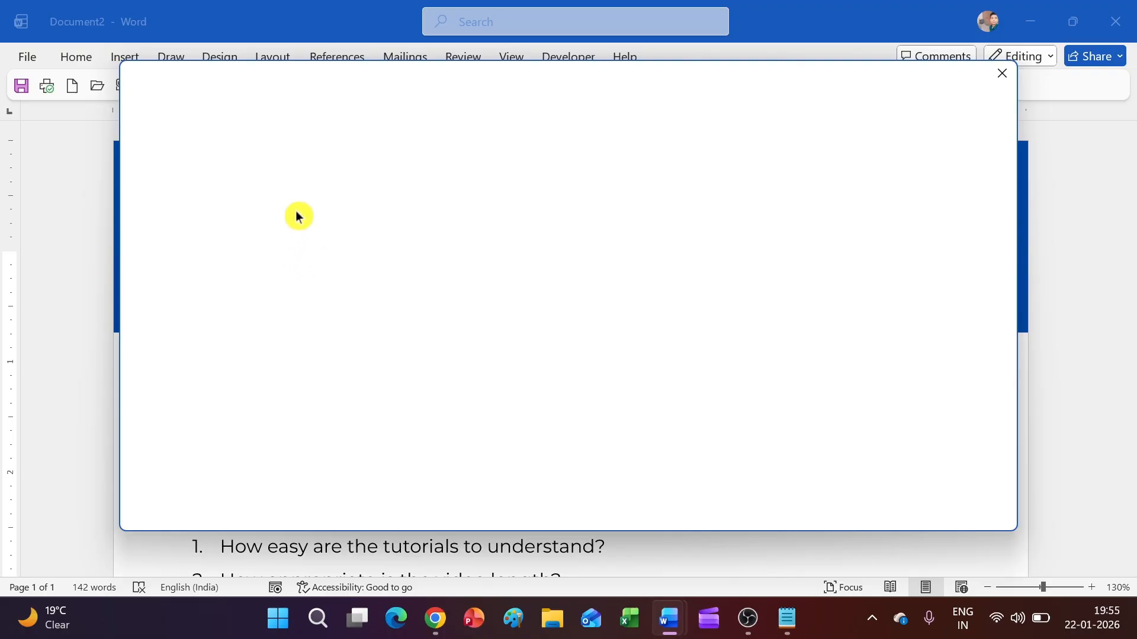
Step: Insert an envelope icon from an 'email' search, size it 0.25 inches, and place it below the phone icon
text(email)
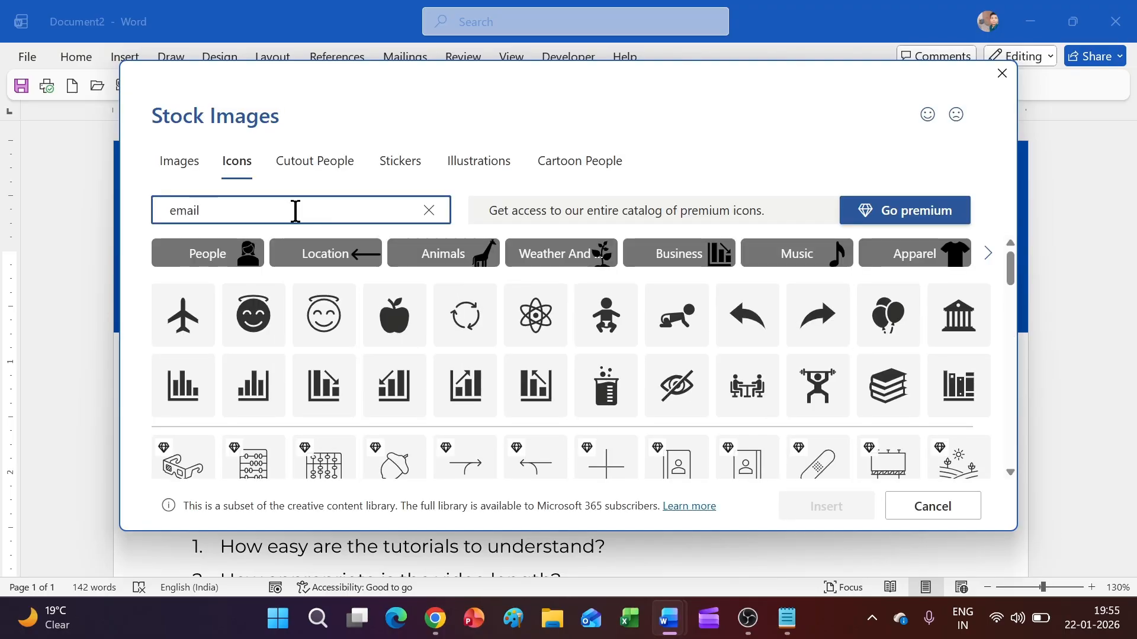
click(314, 293)
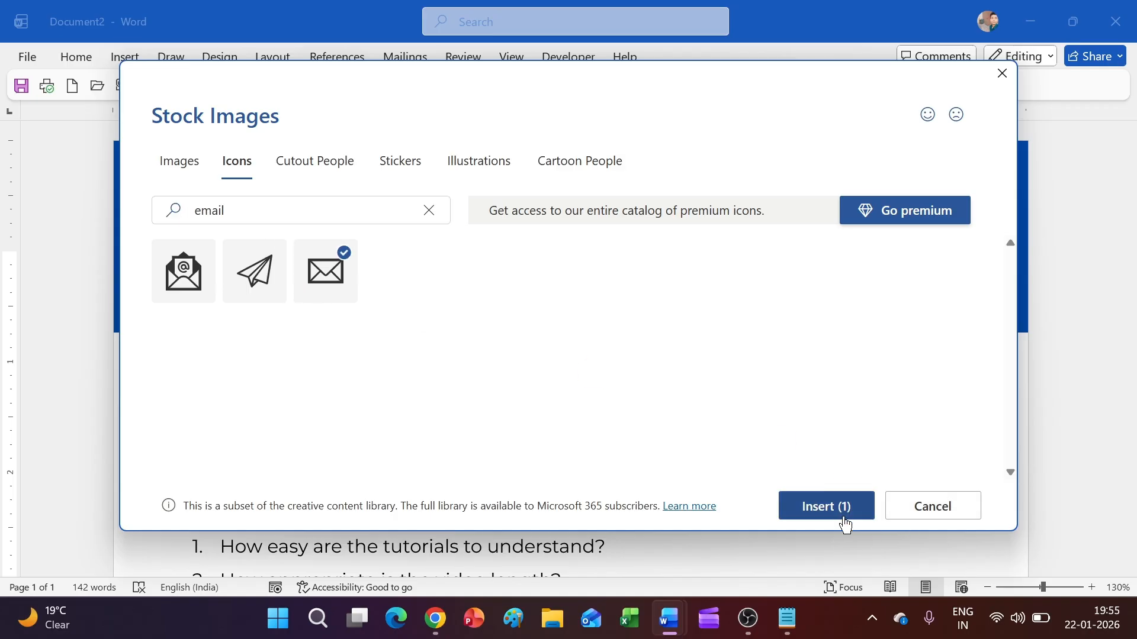
click(840, 509)
drag(293, 315, 729, 313)
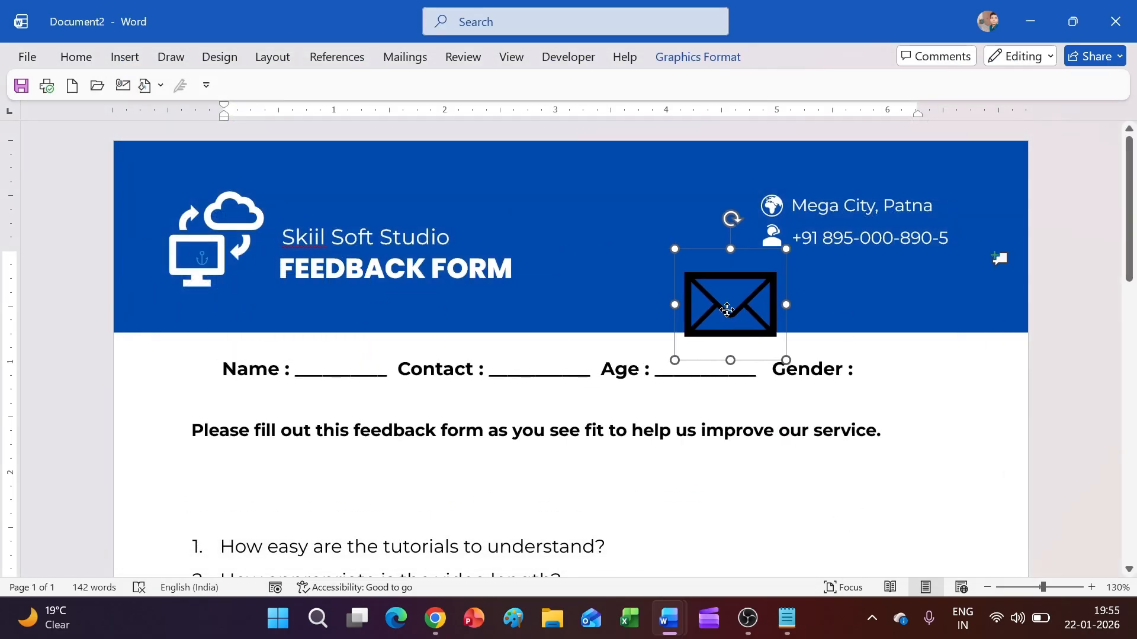
click(687, 56)
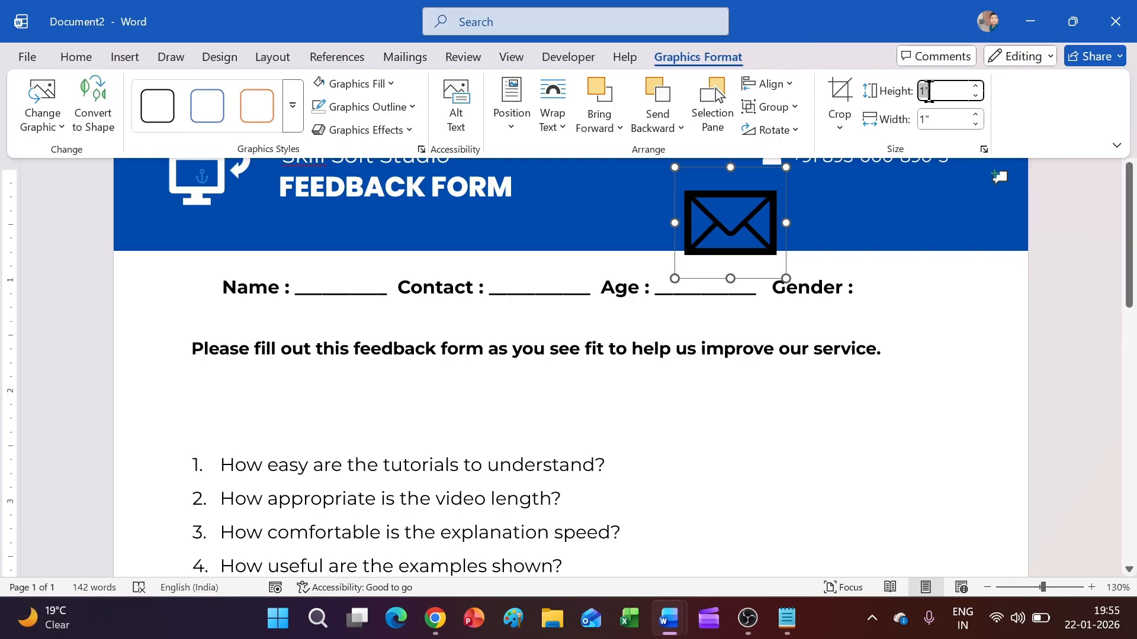
key(Return)
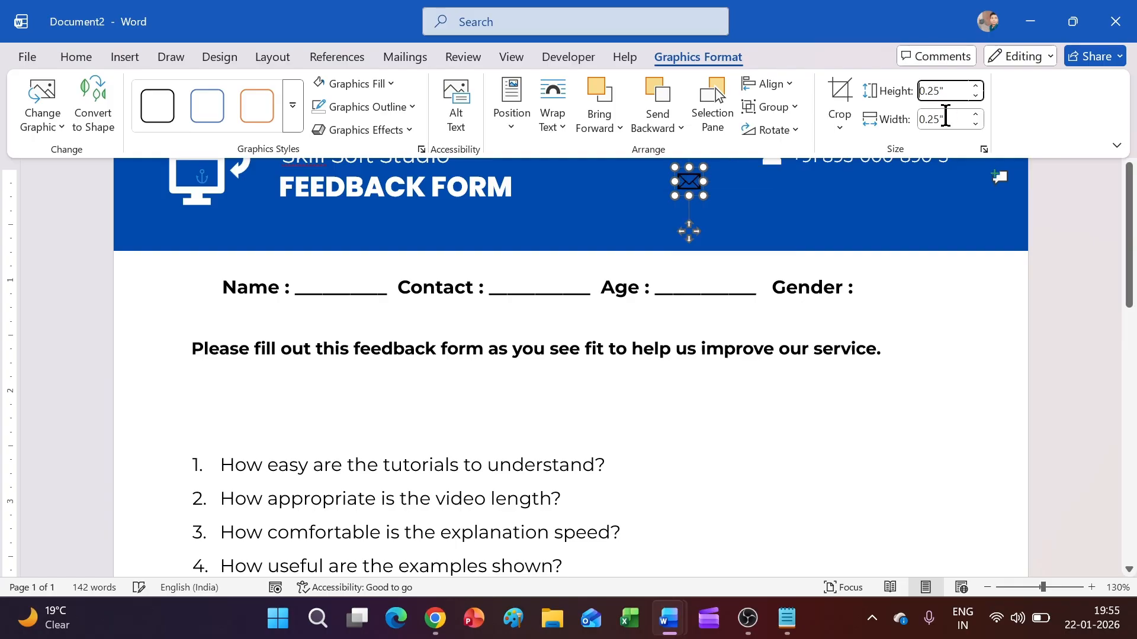
drag(704, 239, 771, 238)
scroll(900, 278, up, 1)
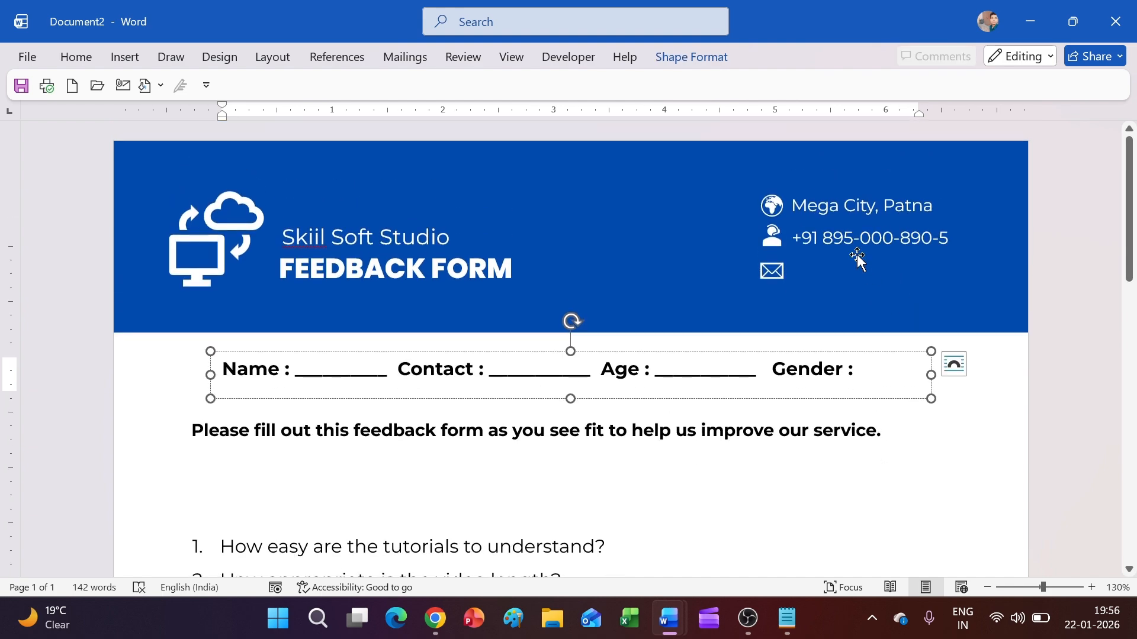
click(857, 253)
drag(868, 259, 862, 289)
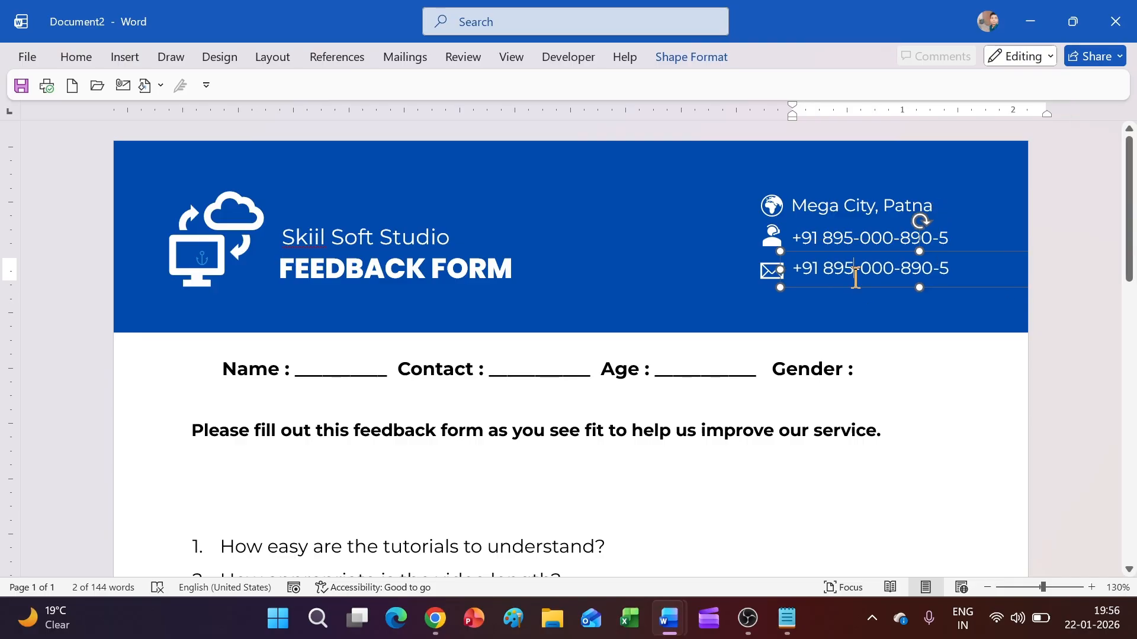
triple_click(856, 277)
text(Www.Skiilsoftstudio.co)
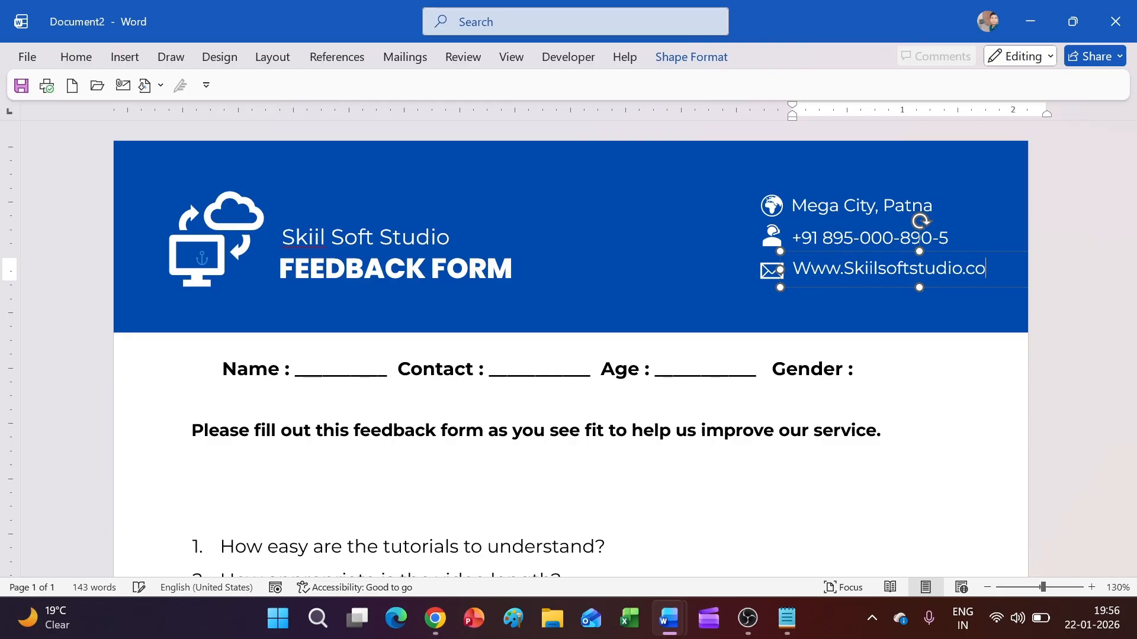
click(1027, 339)
scroll(782, 312, down, 5)
scroll(782, 317, up, 5)
Step: Draw a text box across the banner top reading WELCOME with No Fill
click(117, 59)
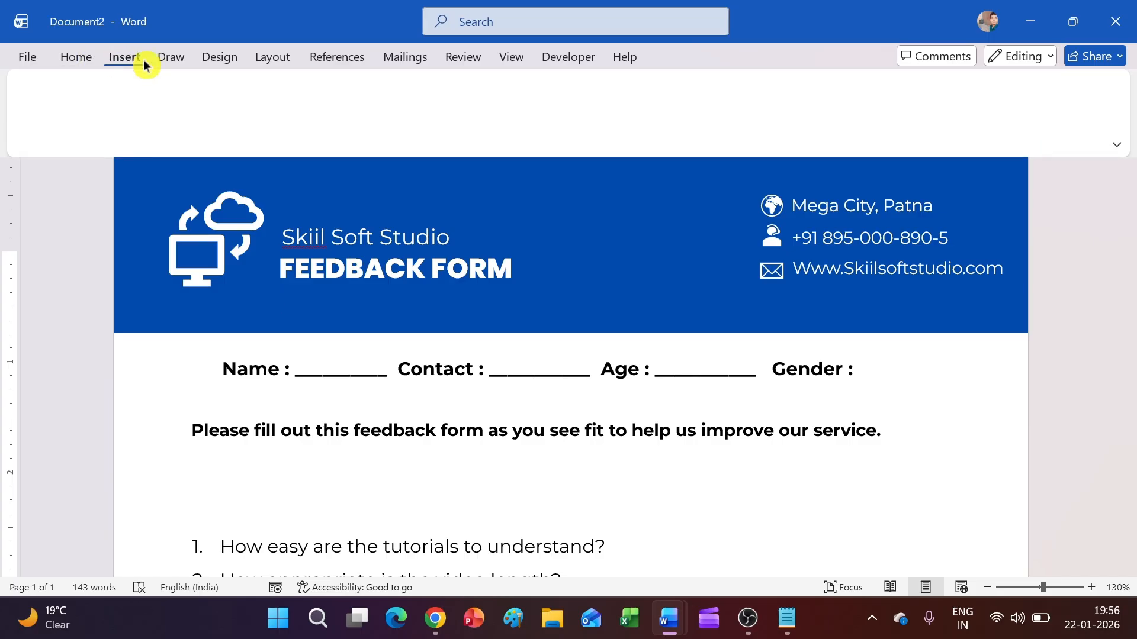
click(254, 89)
click(239, 144)
drag(358, 166, 616, 210)
text(WELCOME)
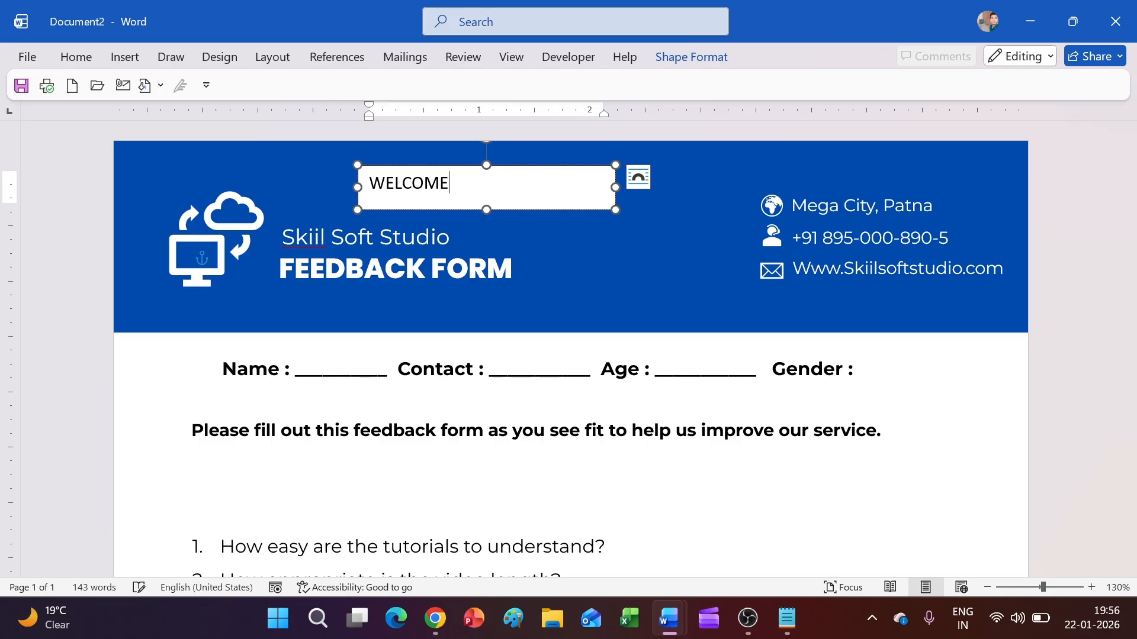
click(690, 58)
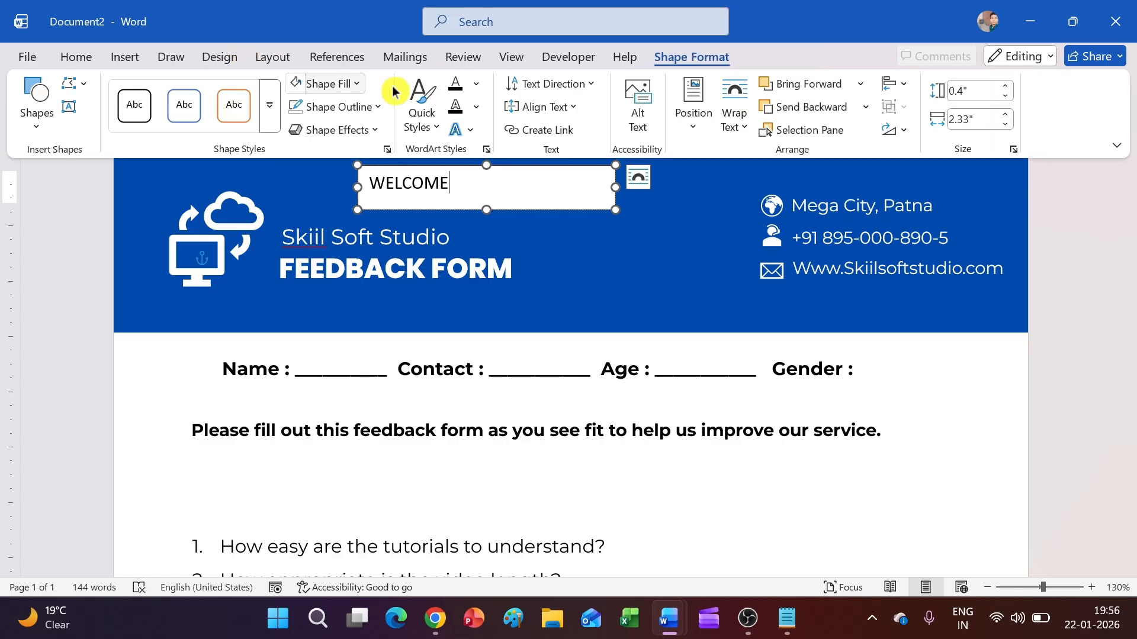
click(302, 84)
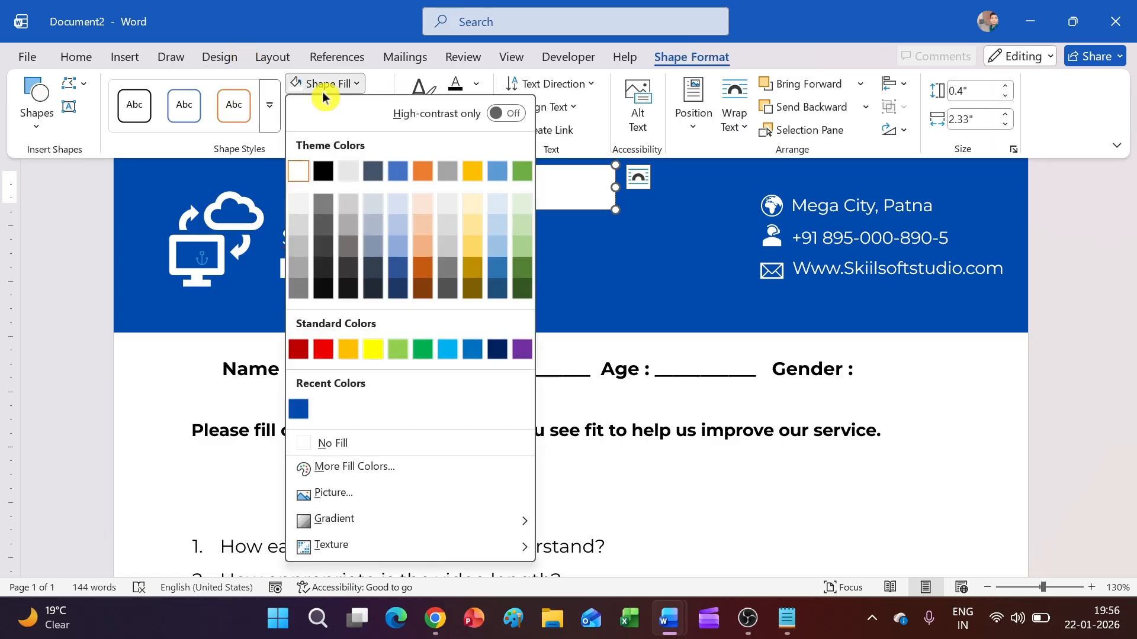
click(332, 443)
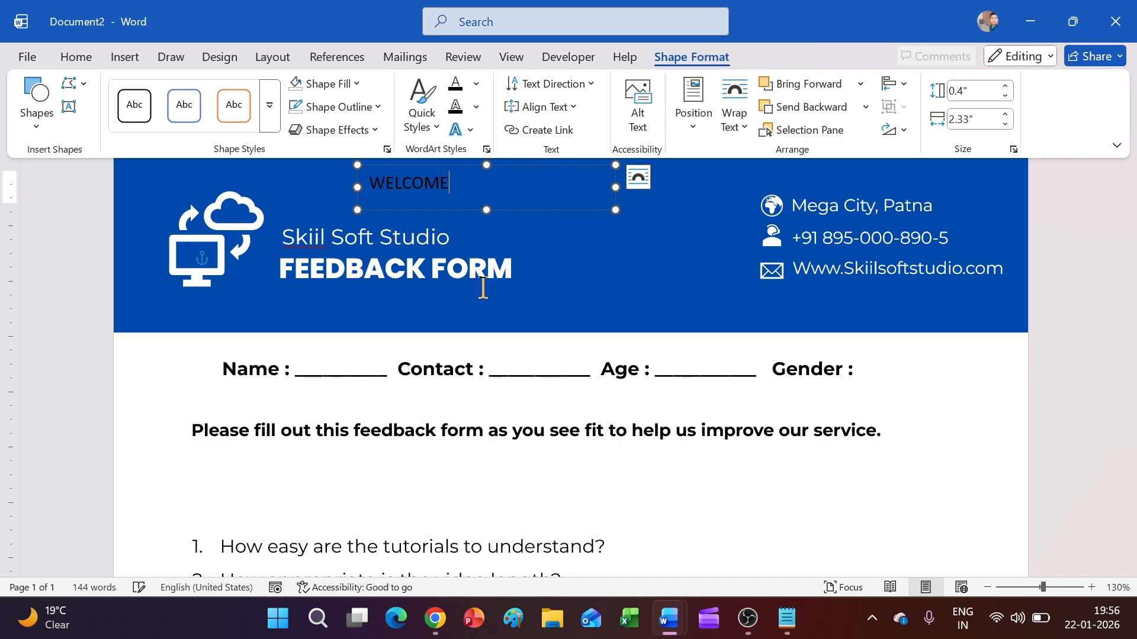
Step: Set the WELCOME text in the Montserrat font
click(466, 175)
double_click(435, 183)
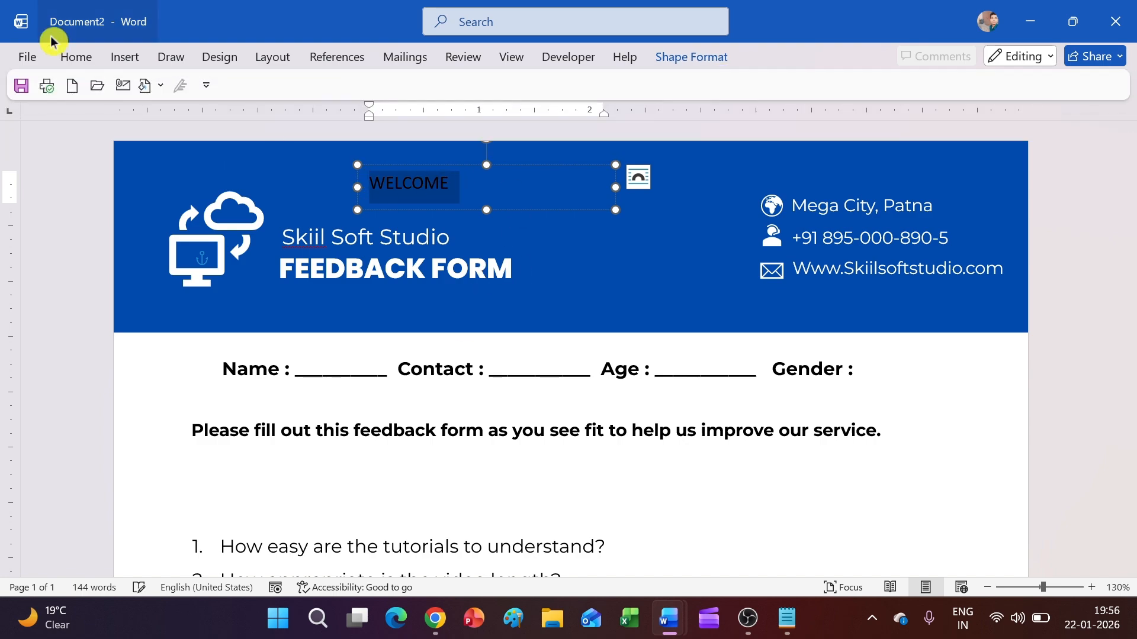
click(76, 57)
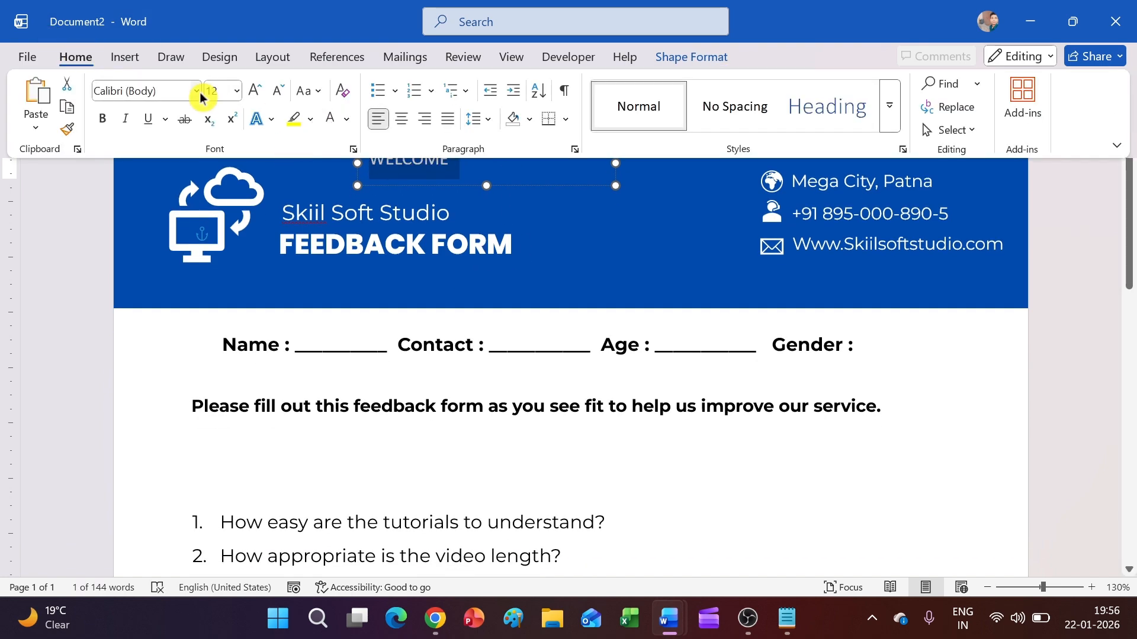
click(197, 92)
click(176, 264)
scroll(583, 311, up, 1)
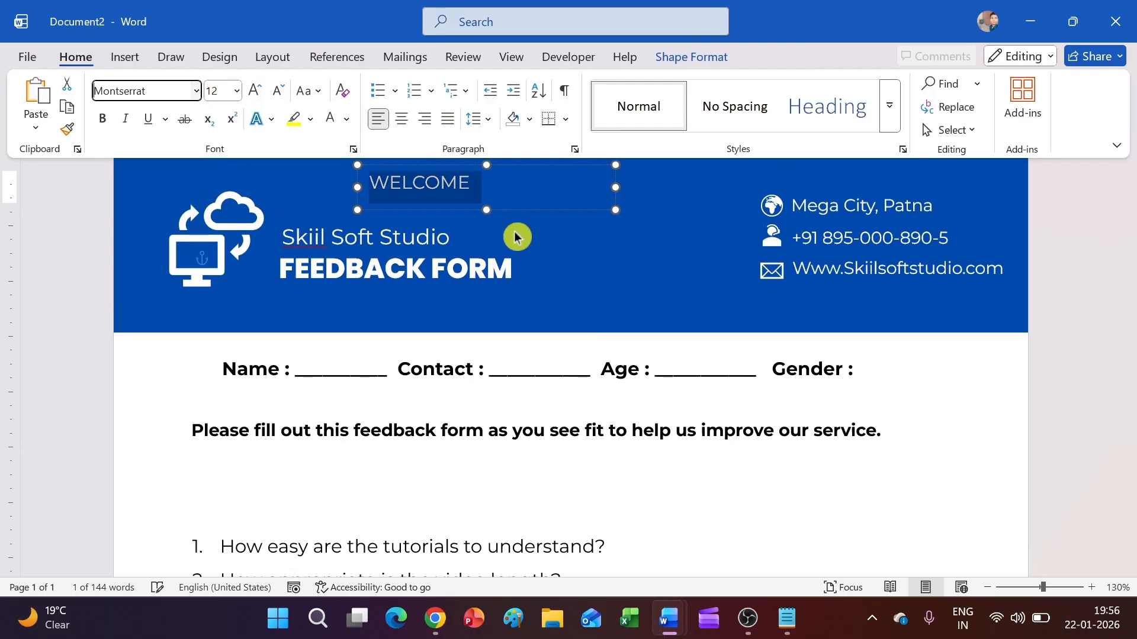
ctrl+scroll(566, 295, up, 8)
scroll(566, 295, down, 5)
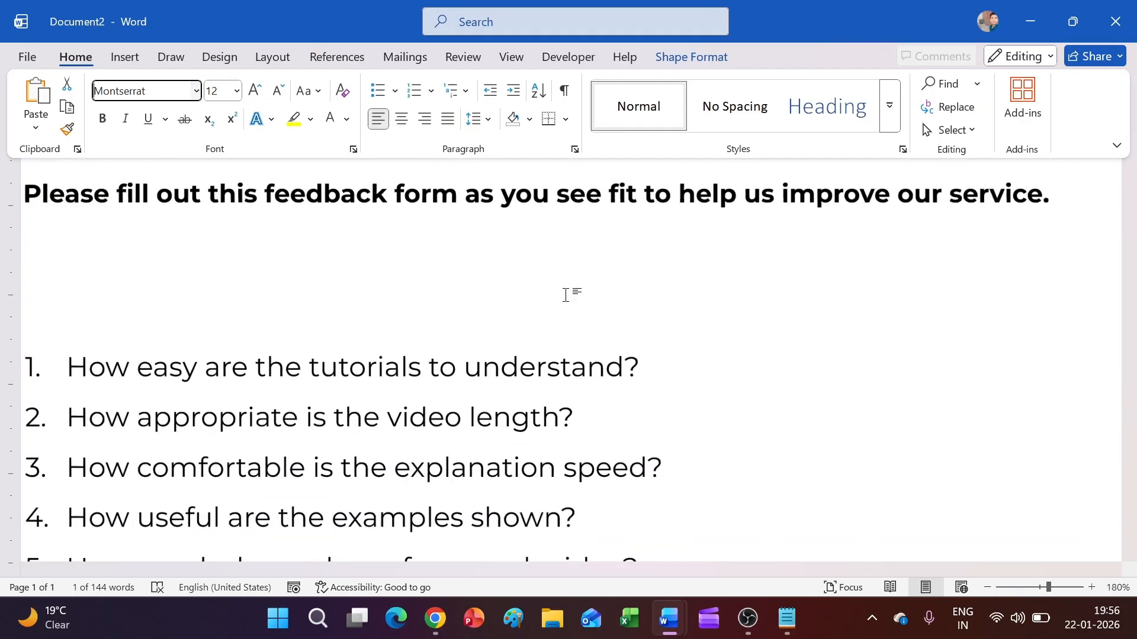
scroll(566, 294, up, 5)
ctrl+scroll(566, 295, down, 3)
click(427, 246)
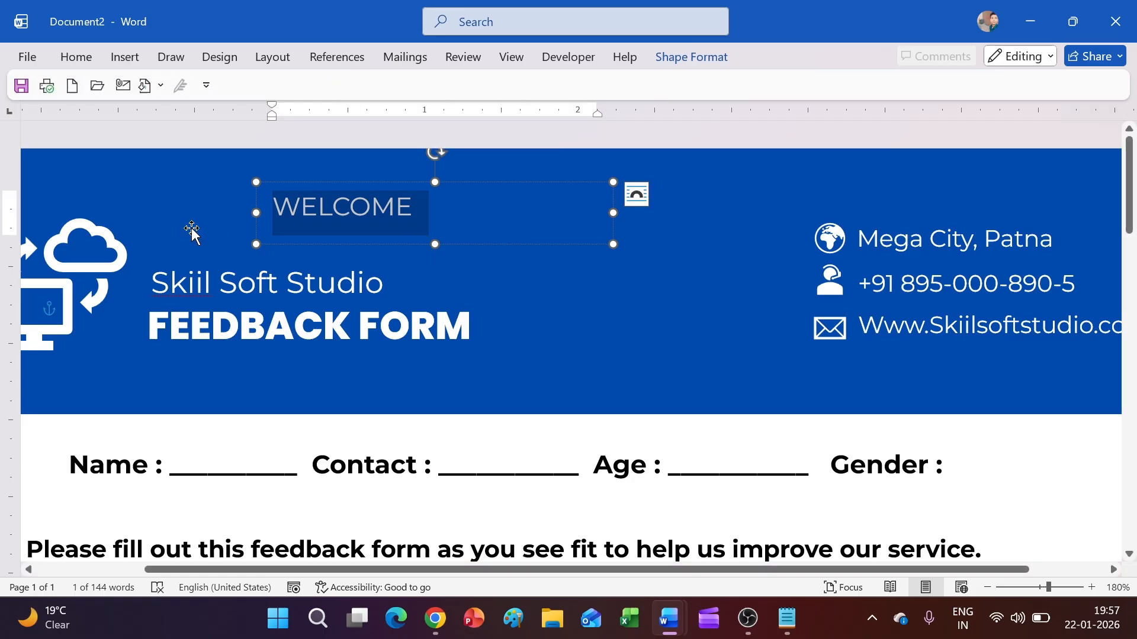
Step: Move the WELCOME box to the banner's top-left, narrow it to fit, and duplicate it
drag(348, 243, 132, 216)
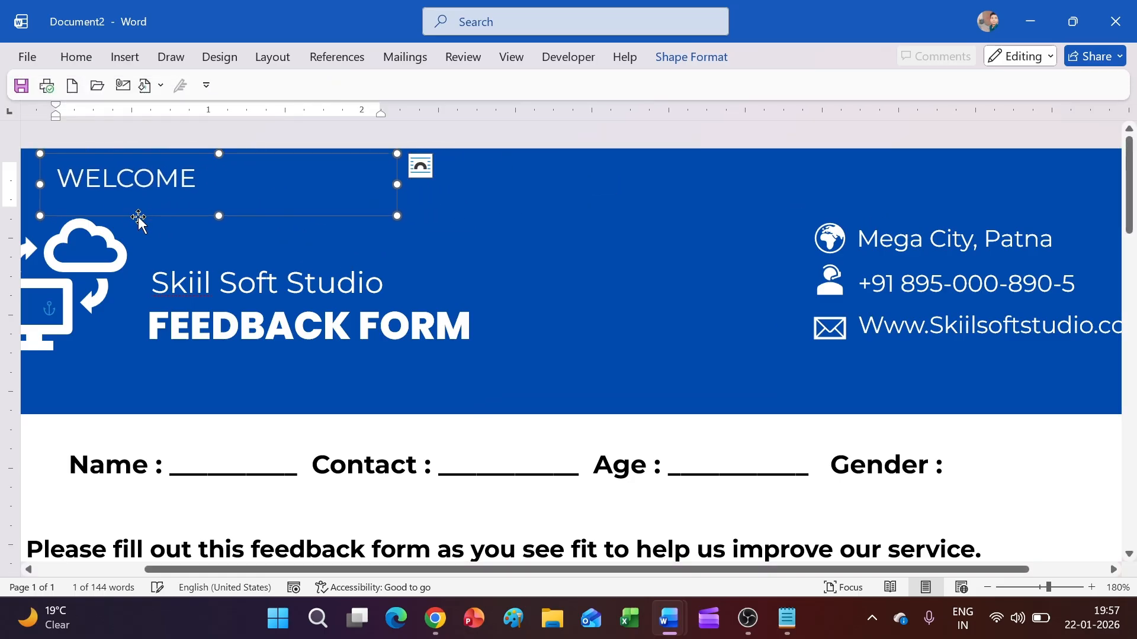
ctrl+scroll(148, 228, down, 5)
drag(282, 189, 230, 194)
drag(402, 170, 587, 188)
key(ctrl+d)
key(ctrl+d)
click(950, 491)
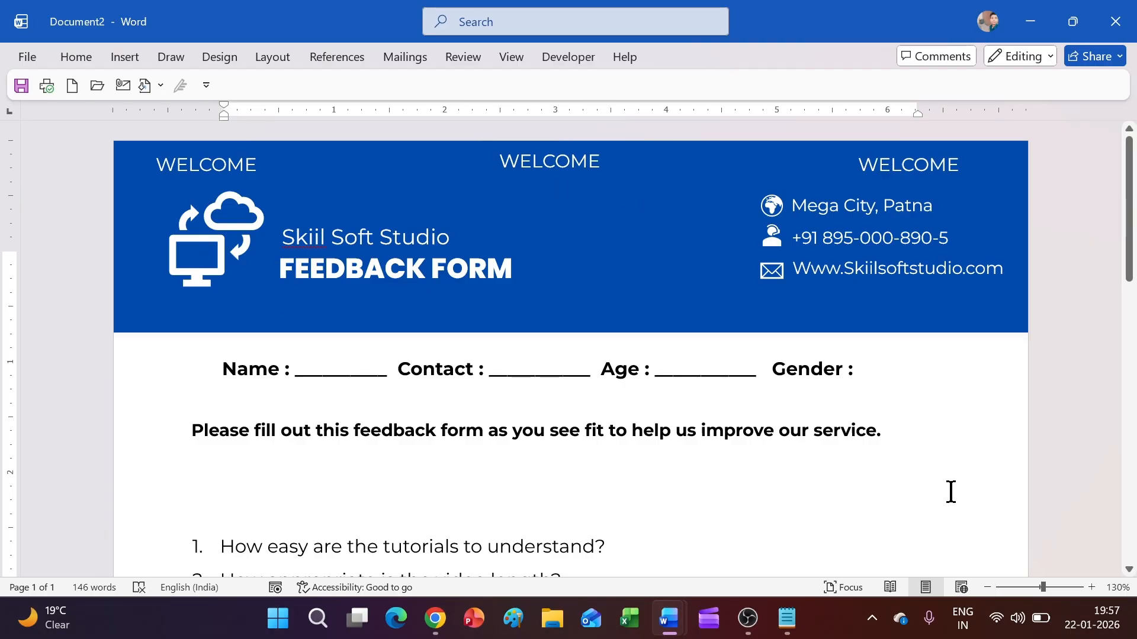
scroll(787, 388, down, 5)
scroll(765, 342, up, 5)
scroll(729, 320, down, 8)
scroll(540, 314, down, 5)
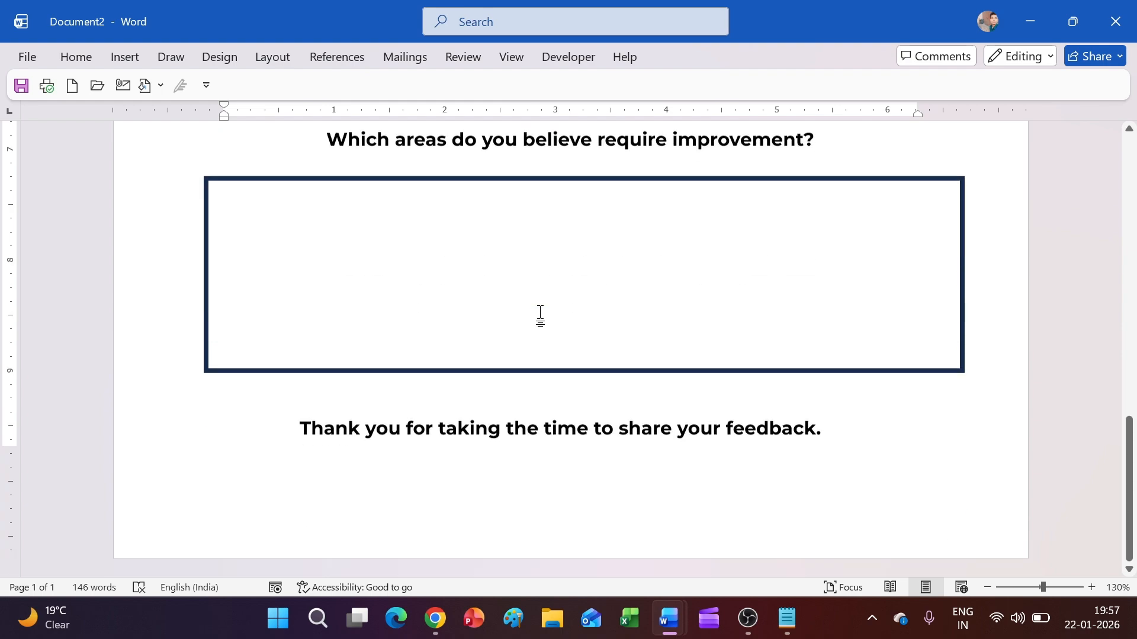
scroll(540, 314, up, 5)
key(ctrl+p)
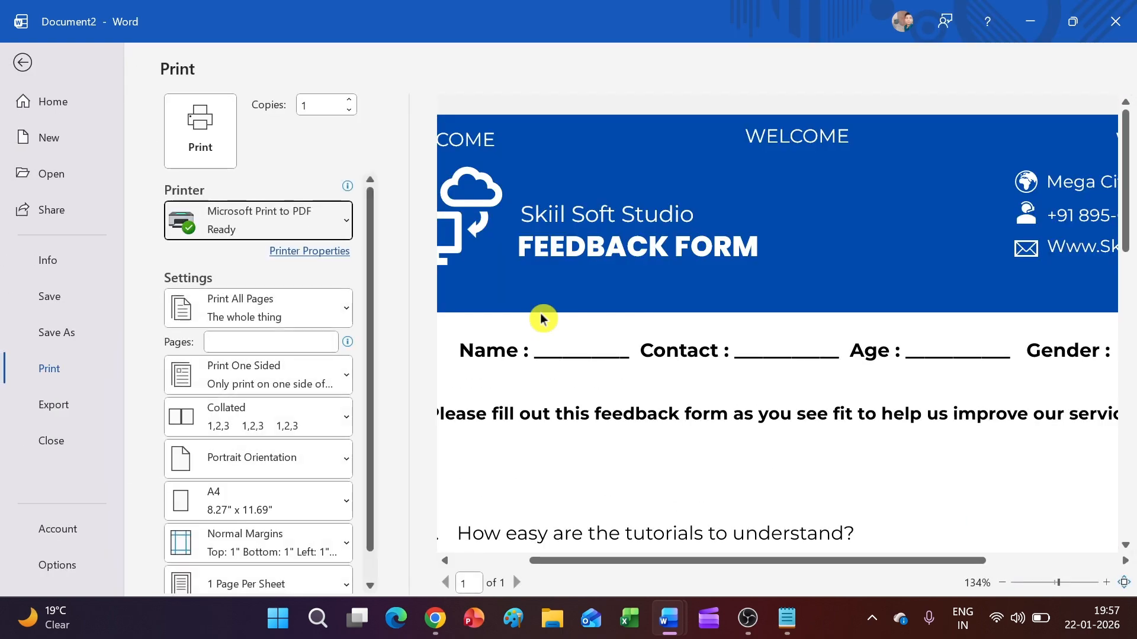
scroll(710, 289, down, 5)
scroll(711, 289, up, 3)
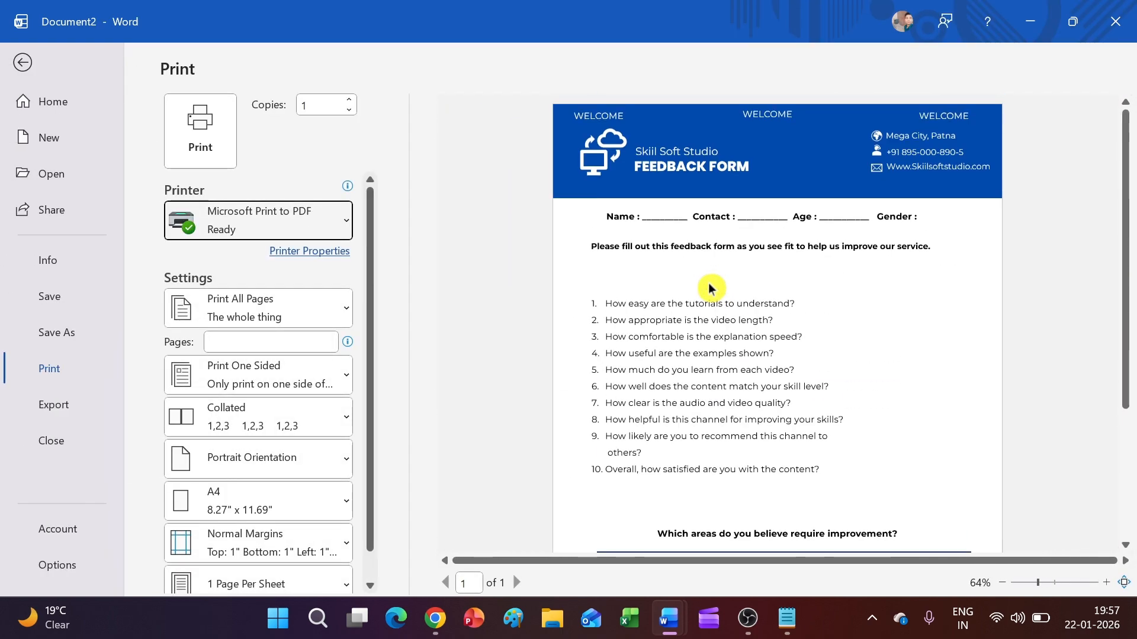
click(23, 63)
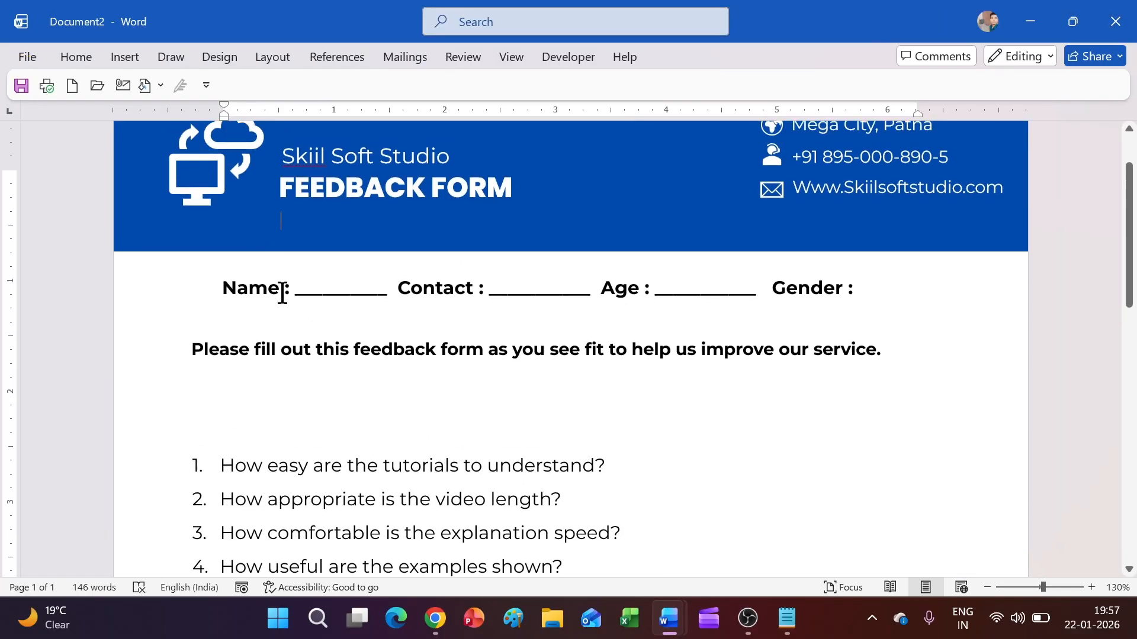
scroll(247, 199, down, 3)
scroll(247, 198, up, 3)
Step: Draw a text box right of the questions and paste 'Very Poor Poor Average Good Excellent' from the notes
click(125, 57)
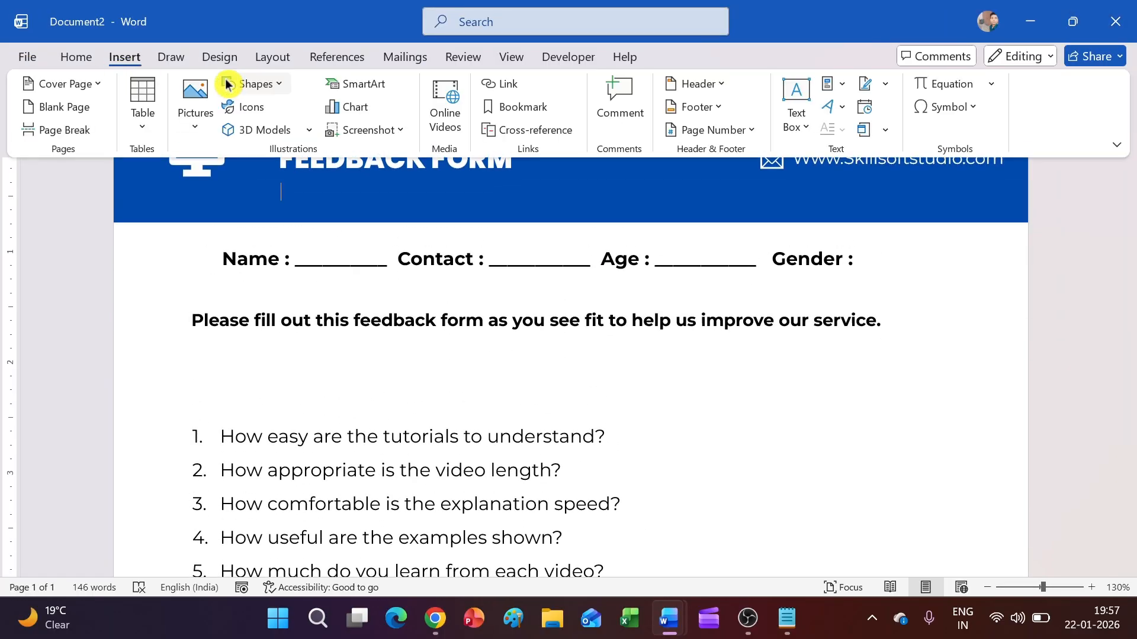
click(244, 89)
click(232, 131)
drag(648, 368, 978, 411)
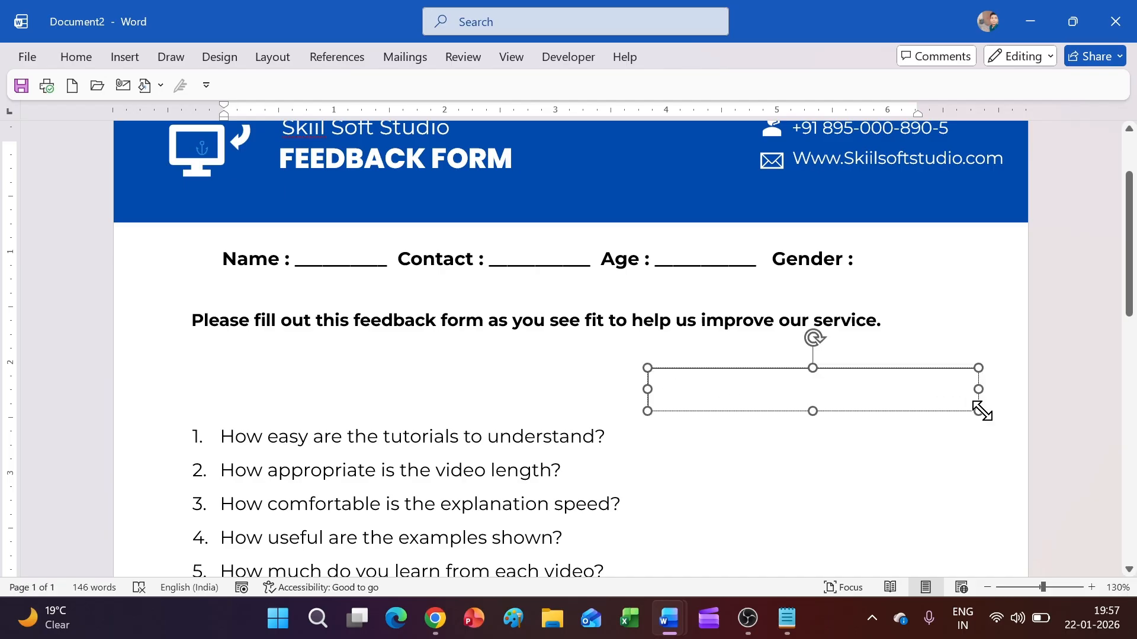
click(786, 619)
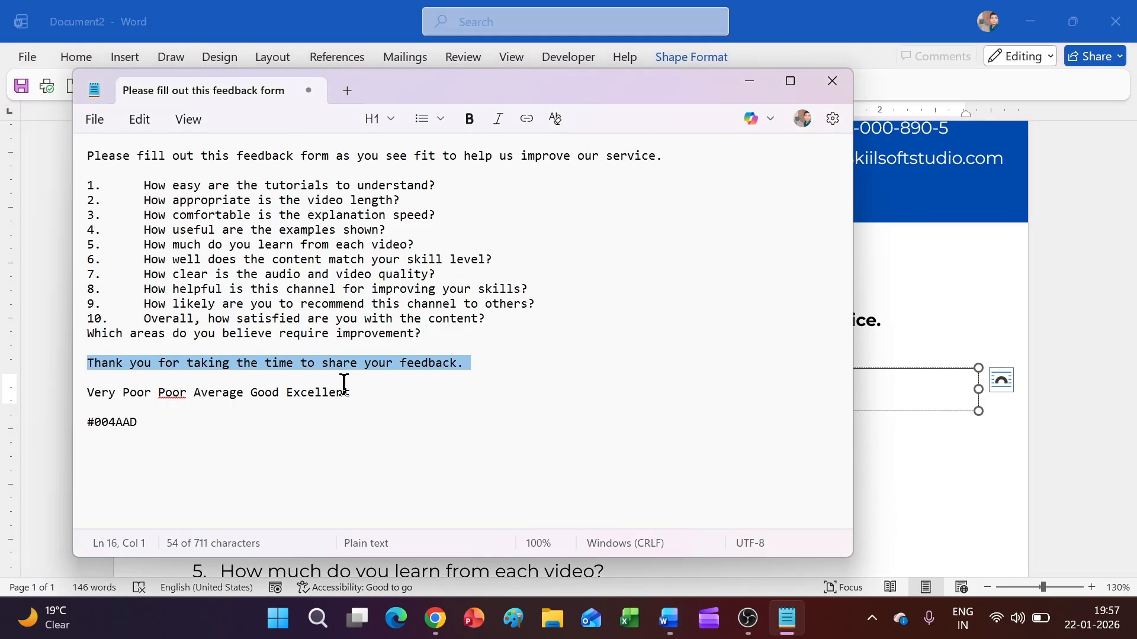
drag(347, 392, 54, 396)
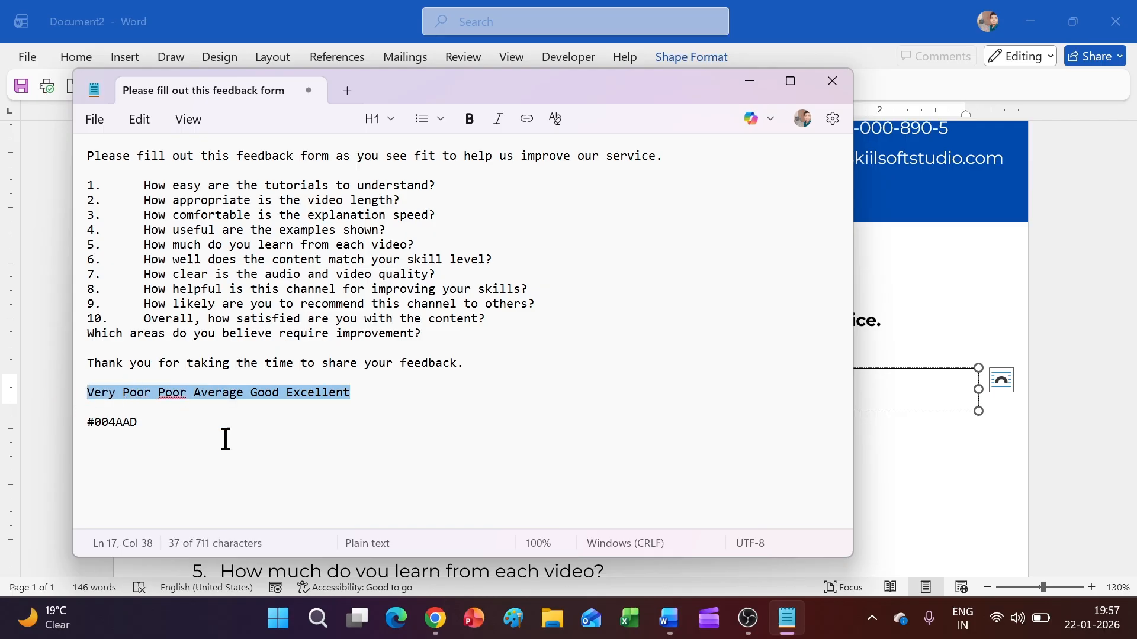
mouse_move(669, 619)
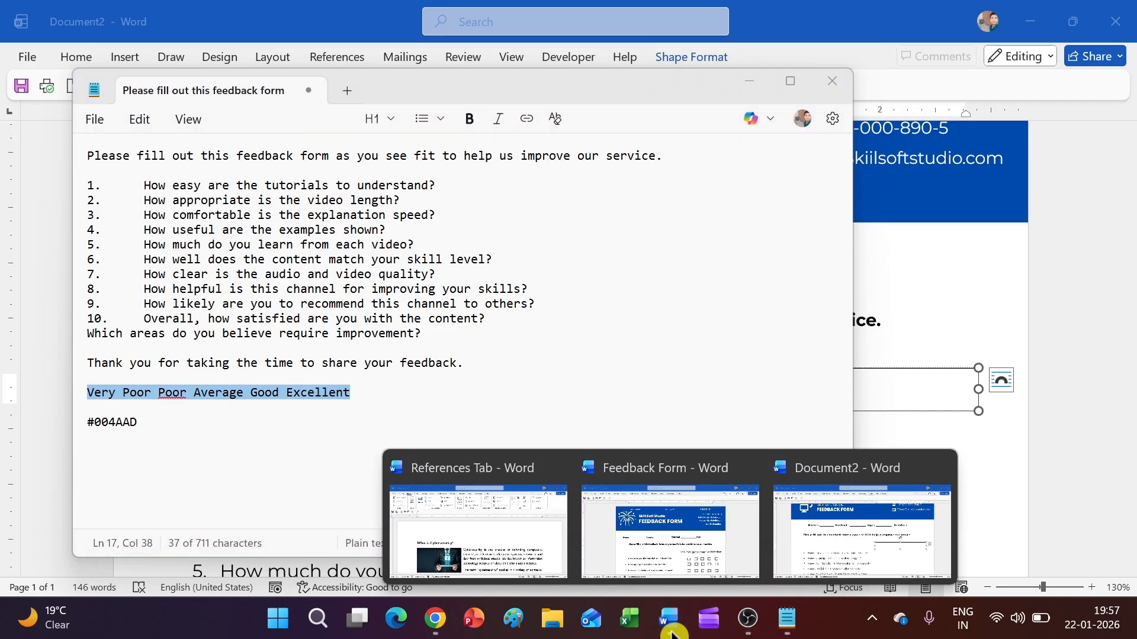
click(818, 557)
text(Very Poor Poor Average Good Excellent)
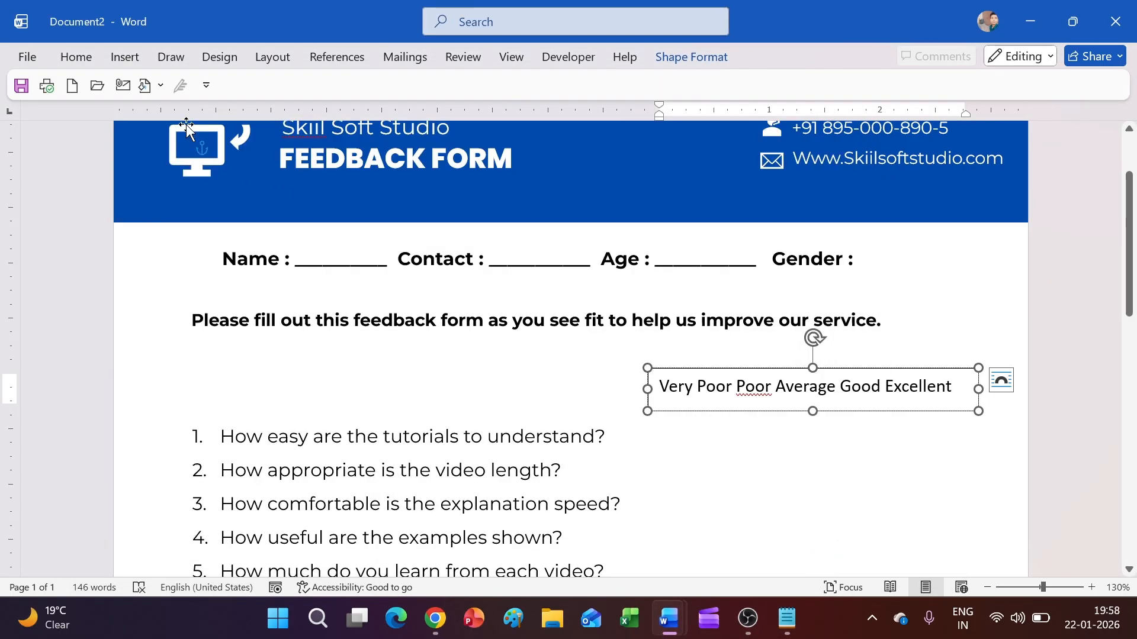
Step: Format the rating text at size 11, bold, Poppins ExtraBold, and widen the box to fit
click(88, 57)
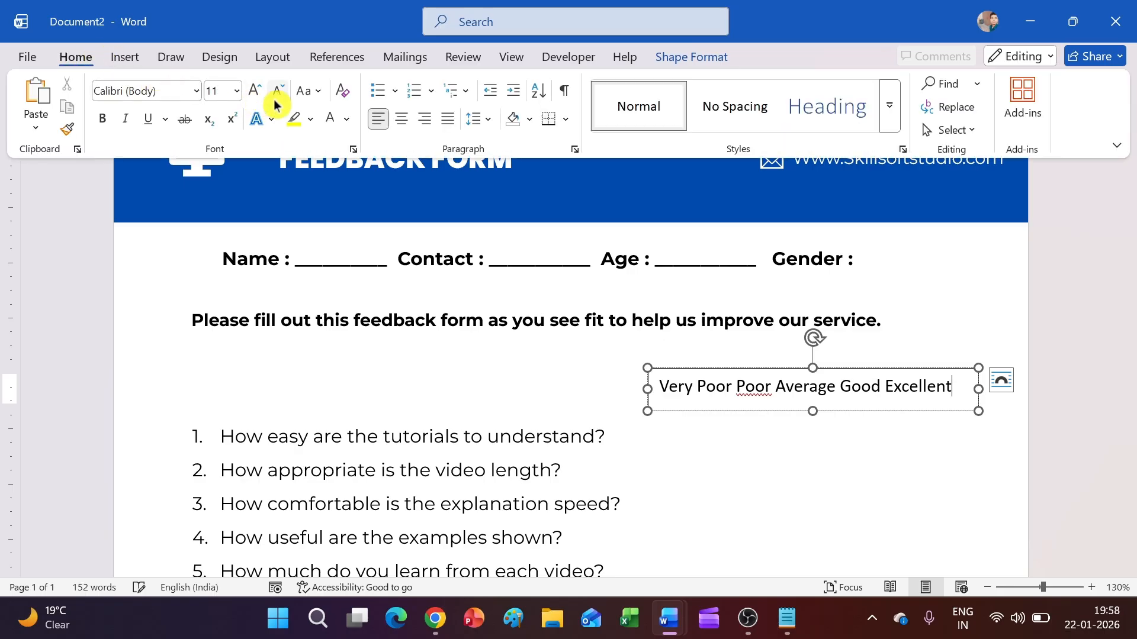
click(723, 388)
key(ctrl+a)
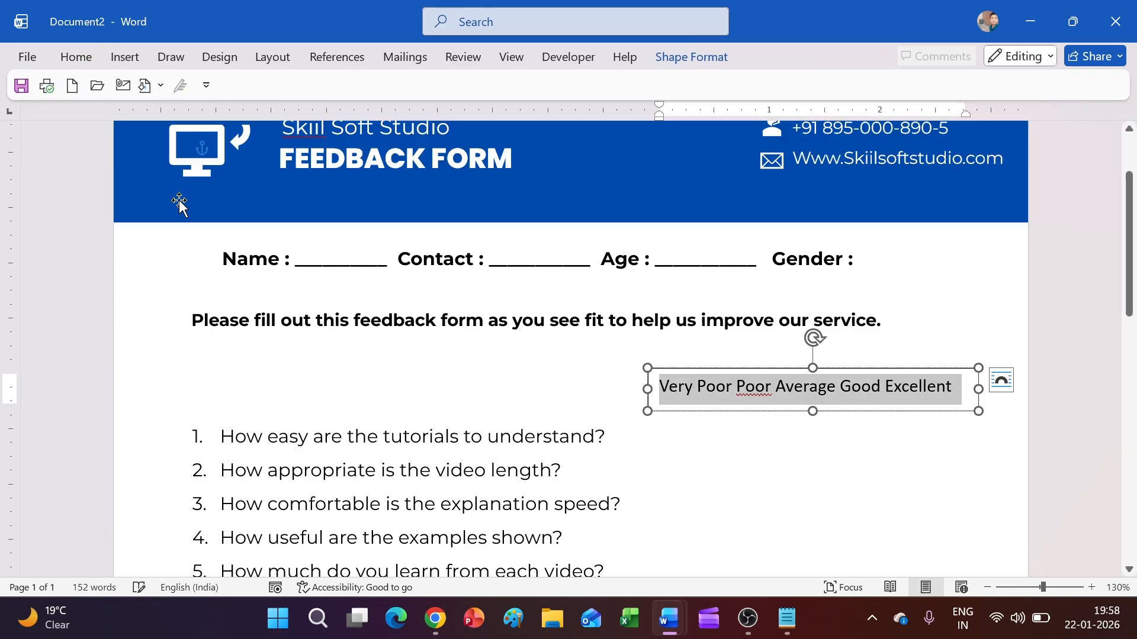
click(83, 59)
click(285, 98)
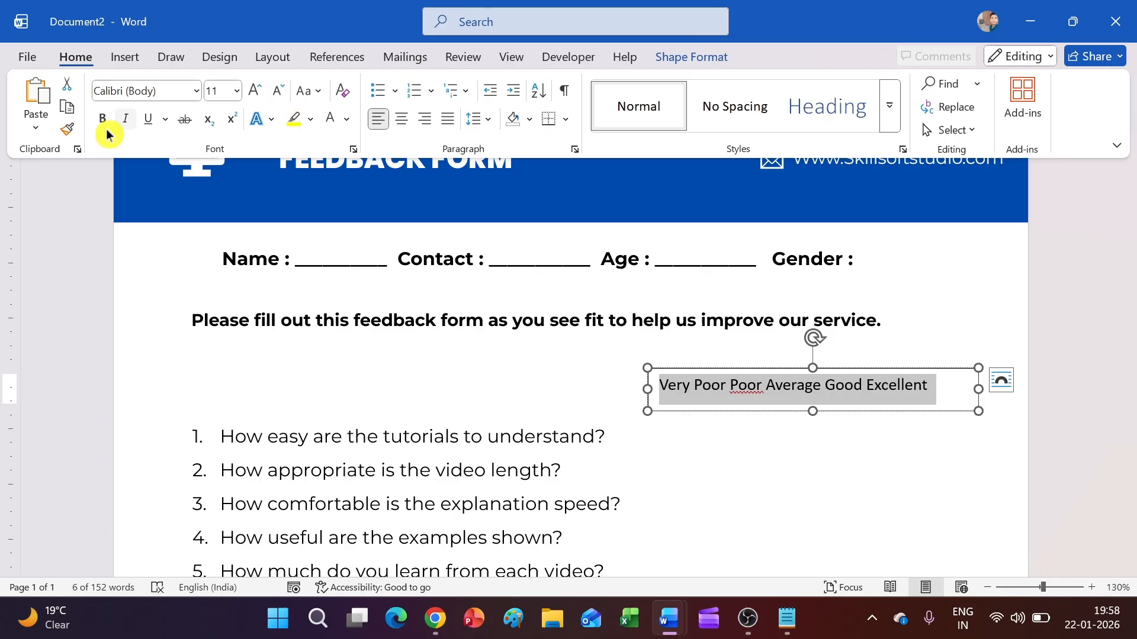
click(103, 119)
click(196, 90)
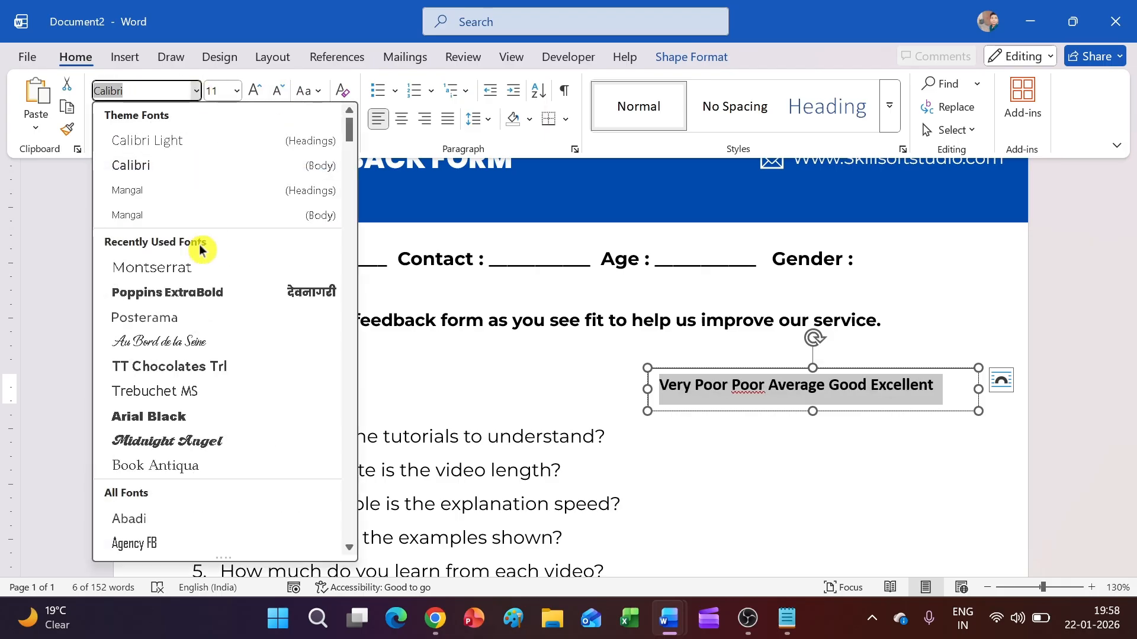
click(200, 291)
click(976, 390)
drag(977, 389, 985, 412)
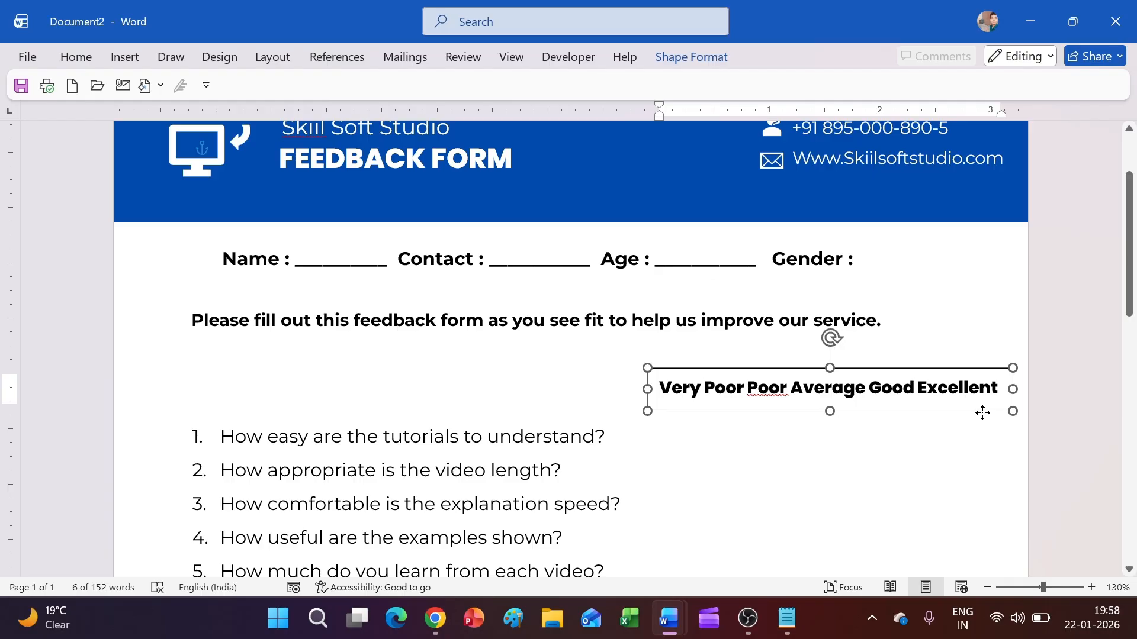
Step: Wrap questions 6 and 8 onto continuation lines before 'level?' and 'your skills?'
click(982, 436)
scroll(923, 416, down, 4)
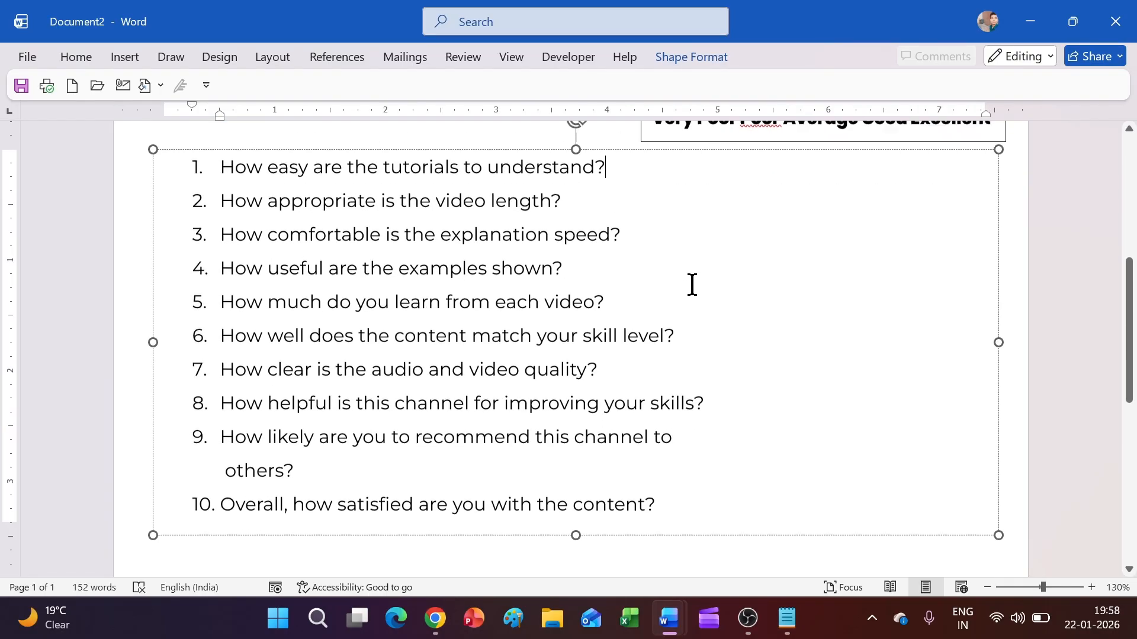
scroll(635, 322, up, 2)
scroll(630, 378, down, 1)
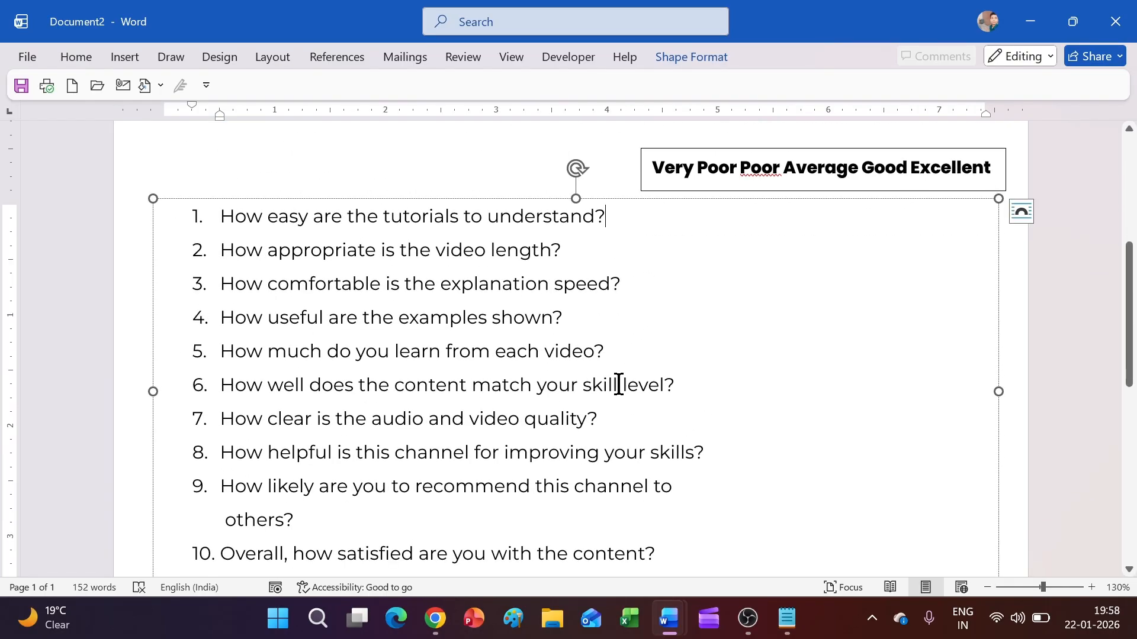
click(619, 384)
key(Return)
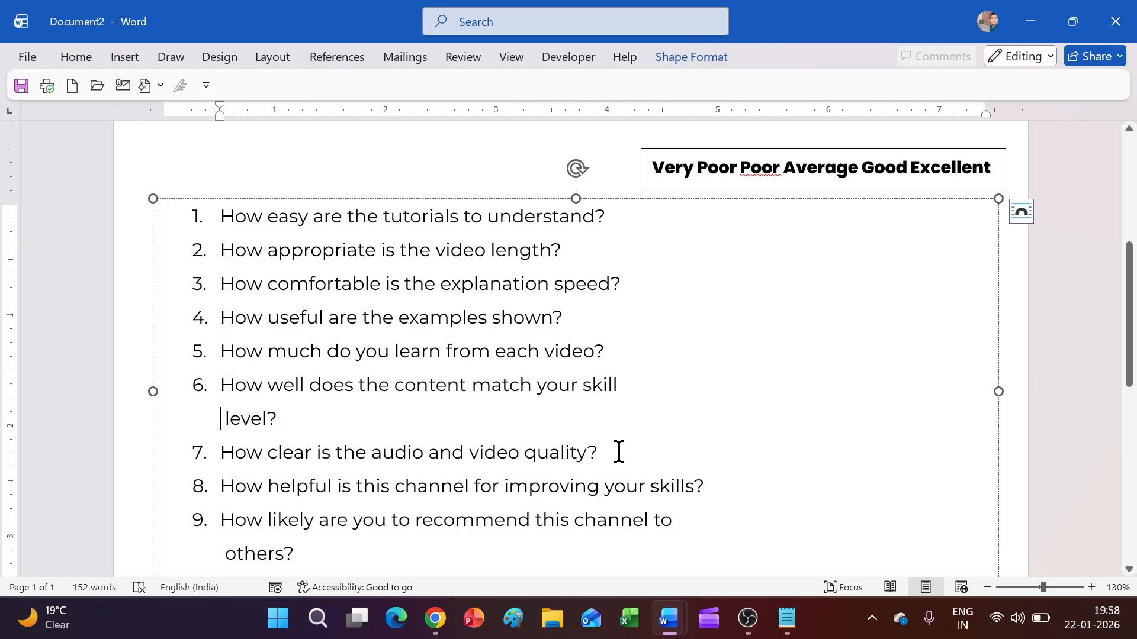
click(606, 485)
key(Return)
scroll(630, 485, down, 4)
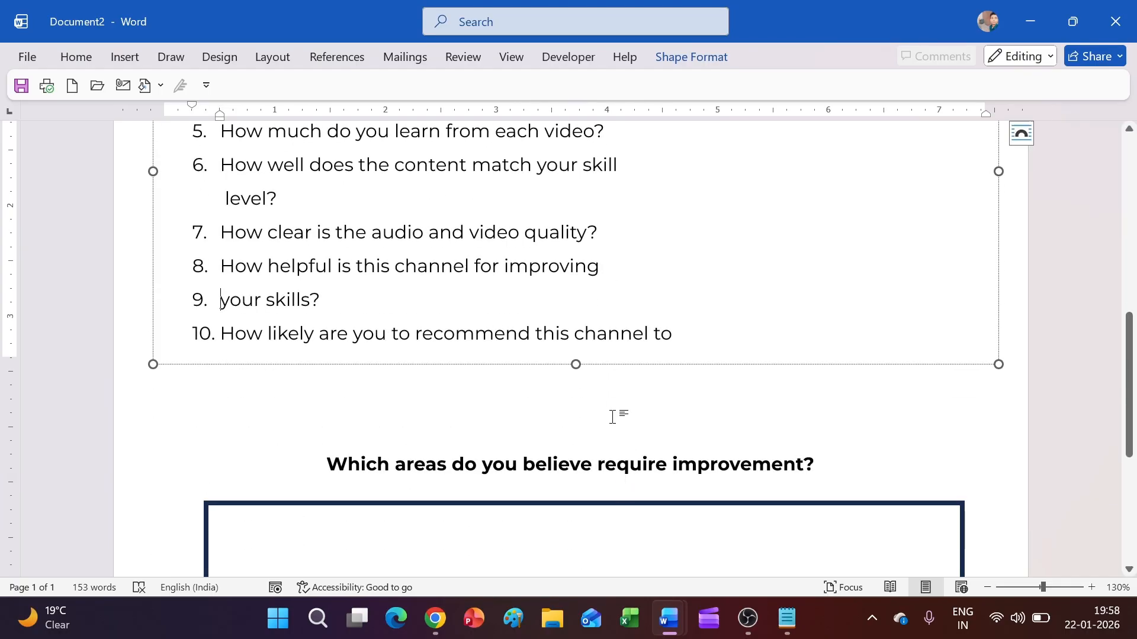
scroll(614, 414, up, 2)
scroll(450, 402, up, 3)
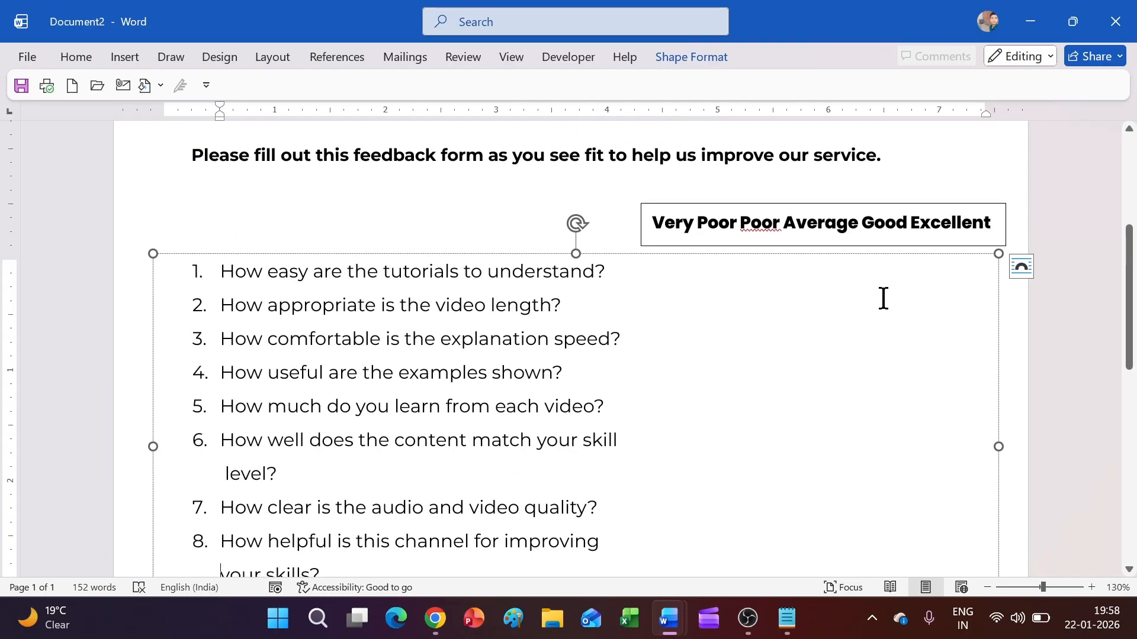
scroll(1030, 348, up, 2)
Step: Remove the outline from the rating labels text box
click(906, 358)
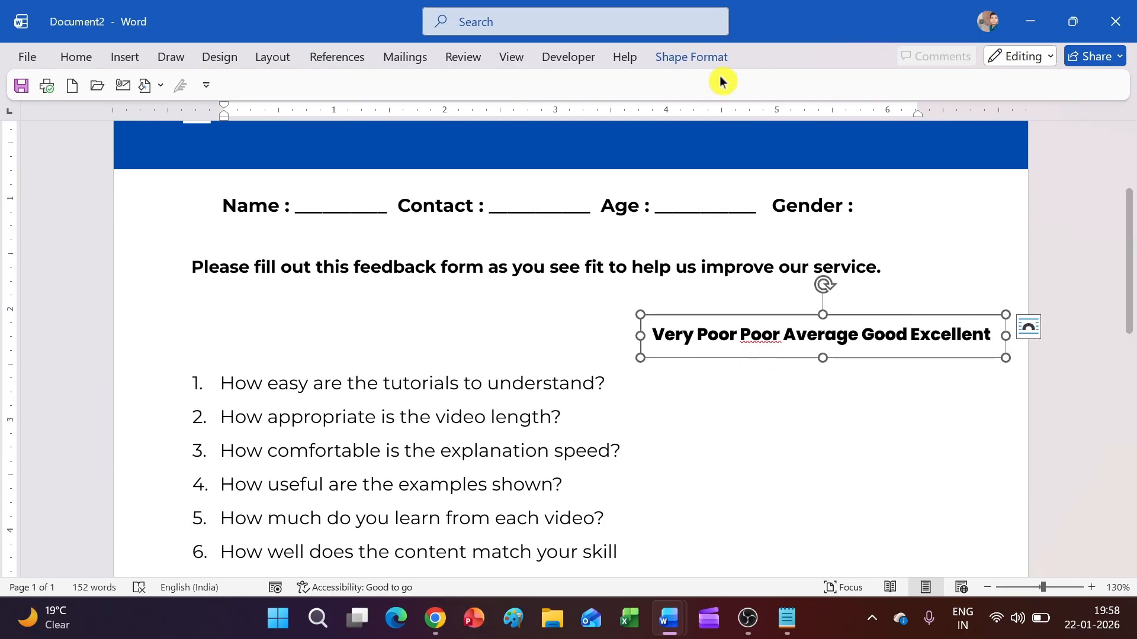
click(692, 57)
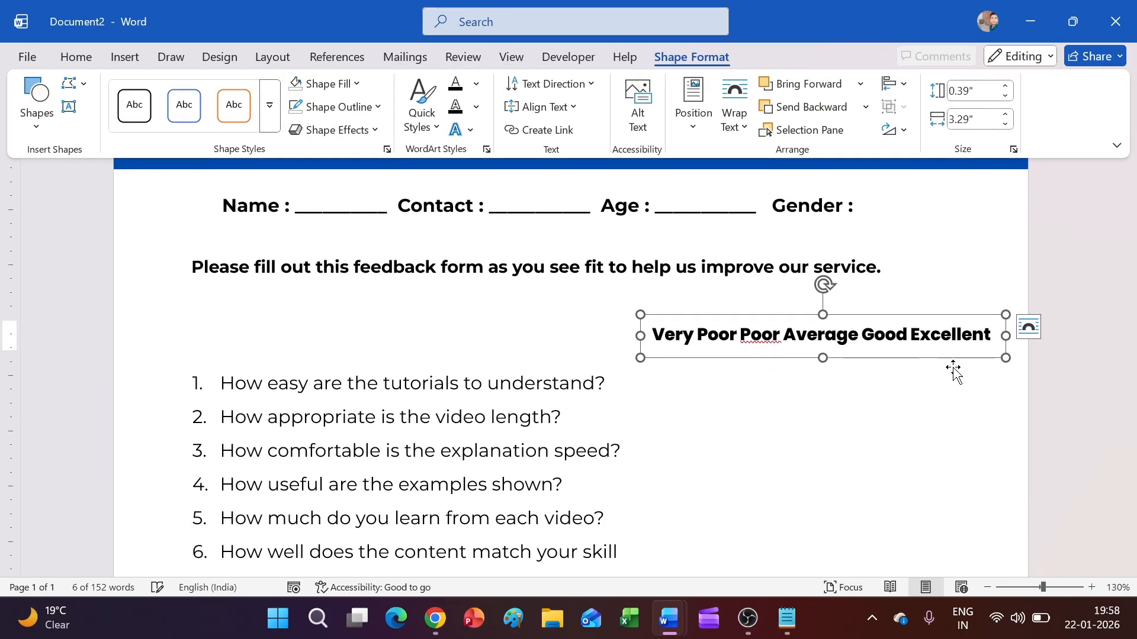
click(933, 317)
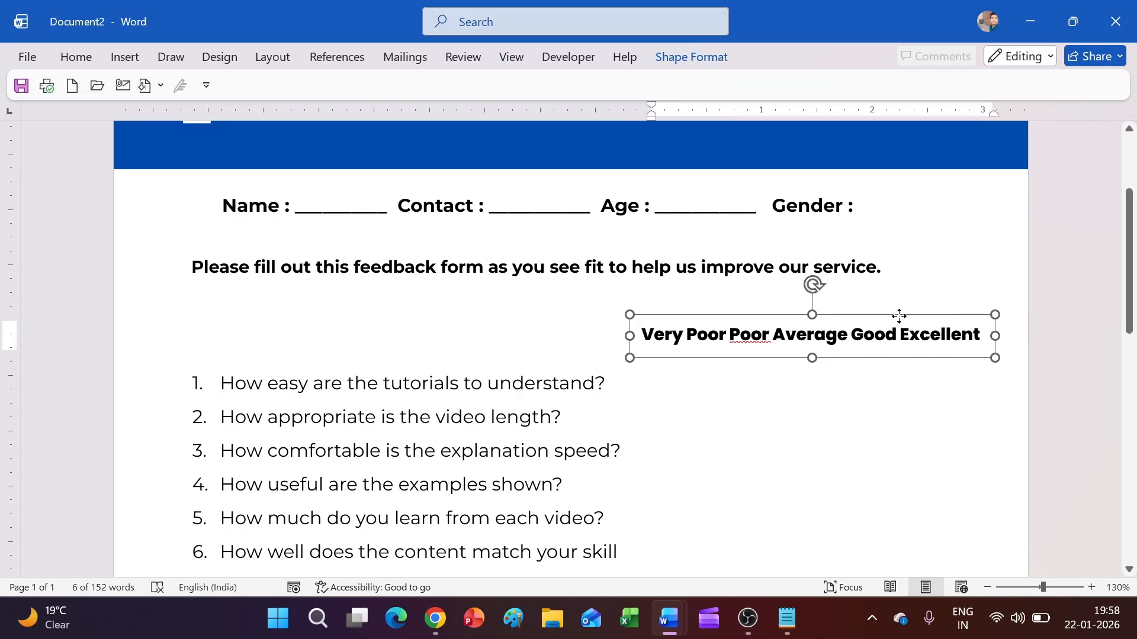
click(982, 416)
scroll(1101, 322, down, 1)
scroll(988, 327, down, 8)
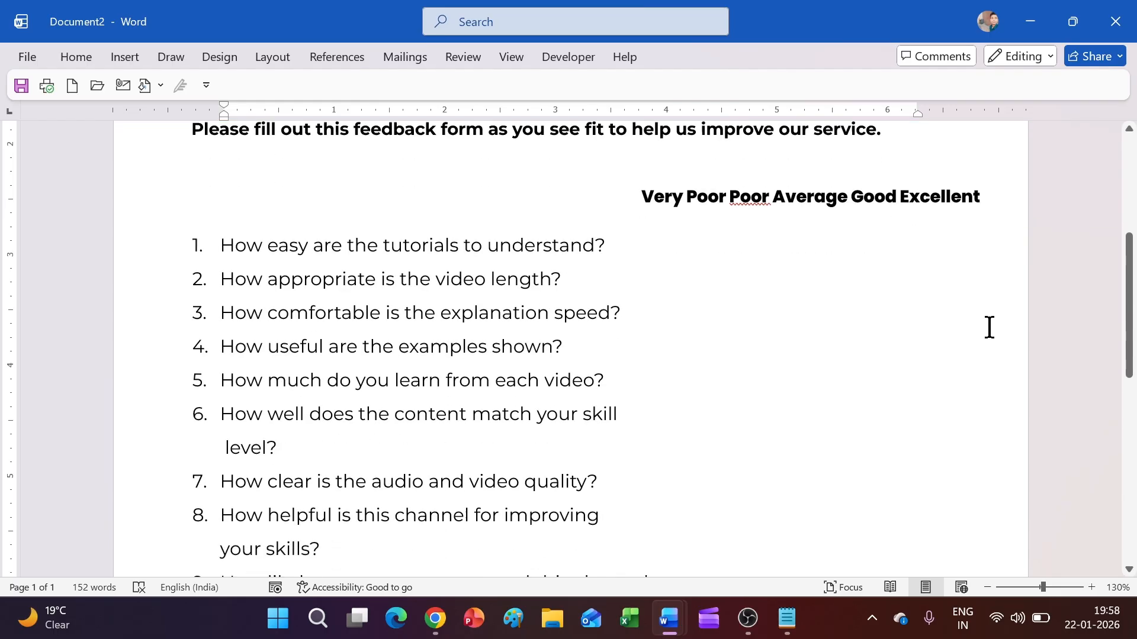
scroll(947, 338, up, 7)
scroll(711, 385, down, 5)
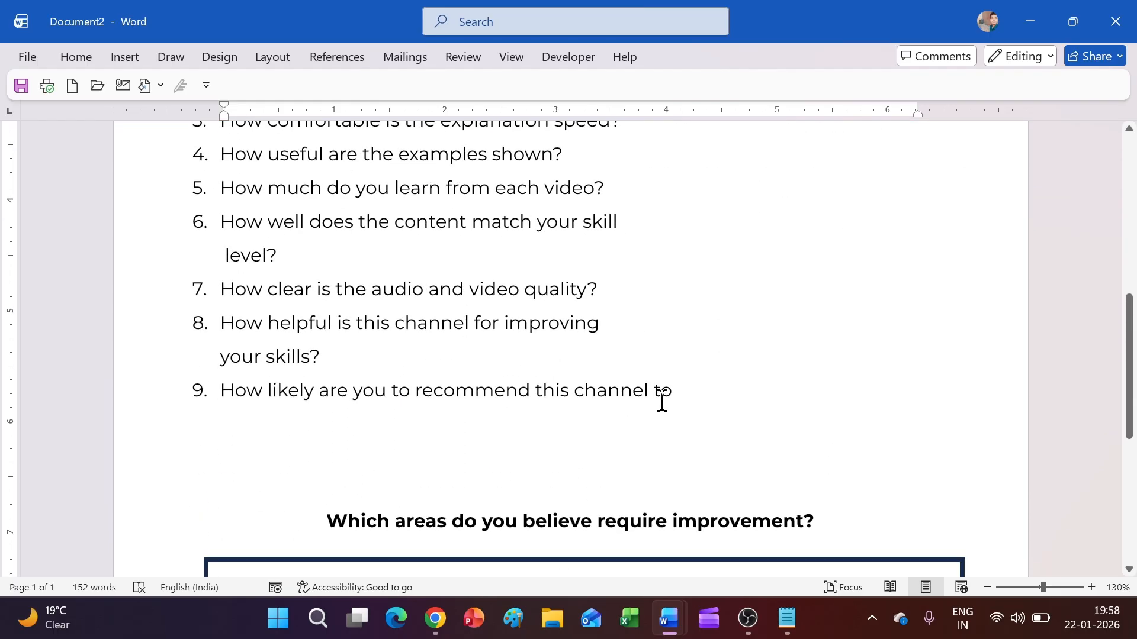
Step: Enlarge the question box to reveal item 10, and fix the 'channel to' and 'others?' line breaks
click(578, 391)
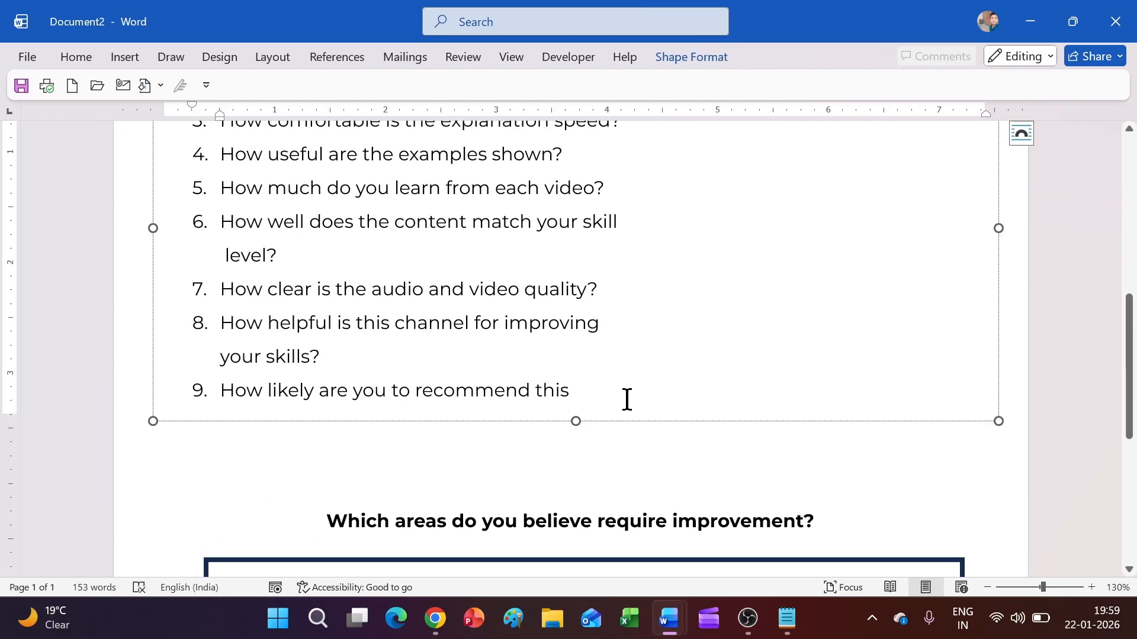
drag(580, 423, 584, 489)
click(214, 437)
key(BackSpace)
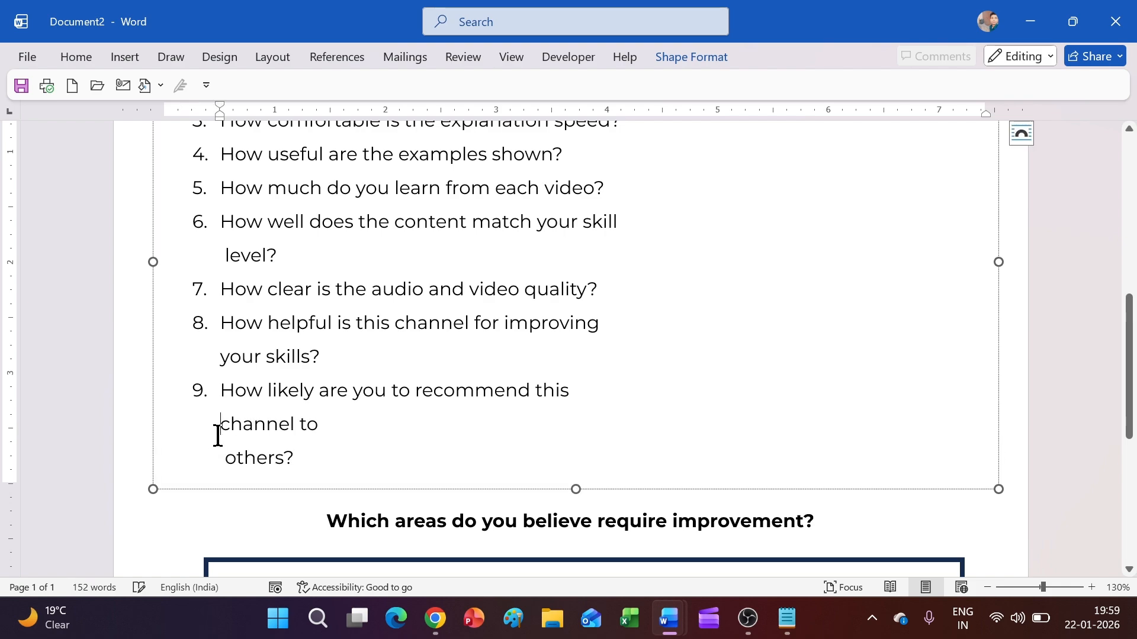
scroll(251, 436, down, 3)
drag(575, 380, 574, 393)
scroll(243, 393, up, 5)
scroll(231, 426, down, 3)
click(229, 441)
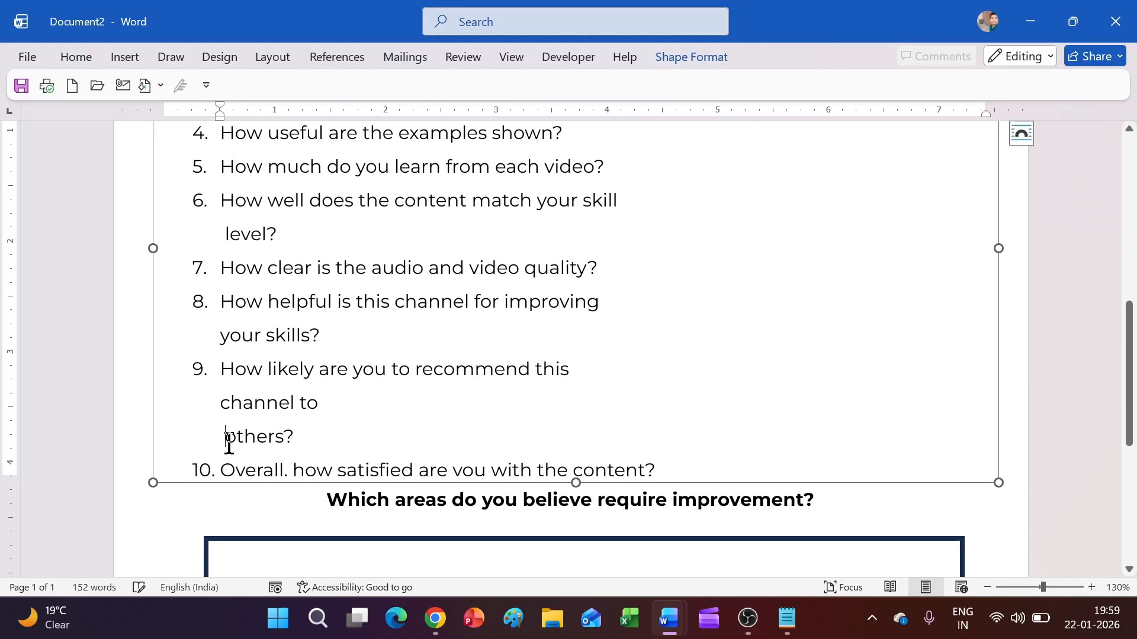
key(BackSpace)
key(BackSpace)
key(BackSpace)
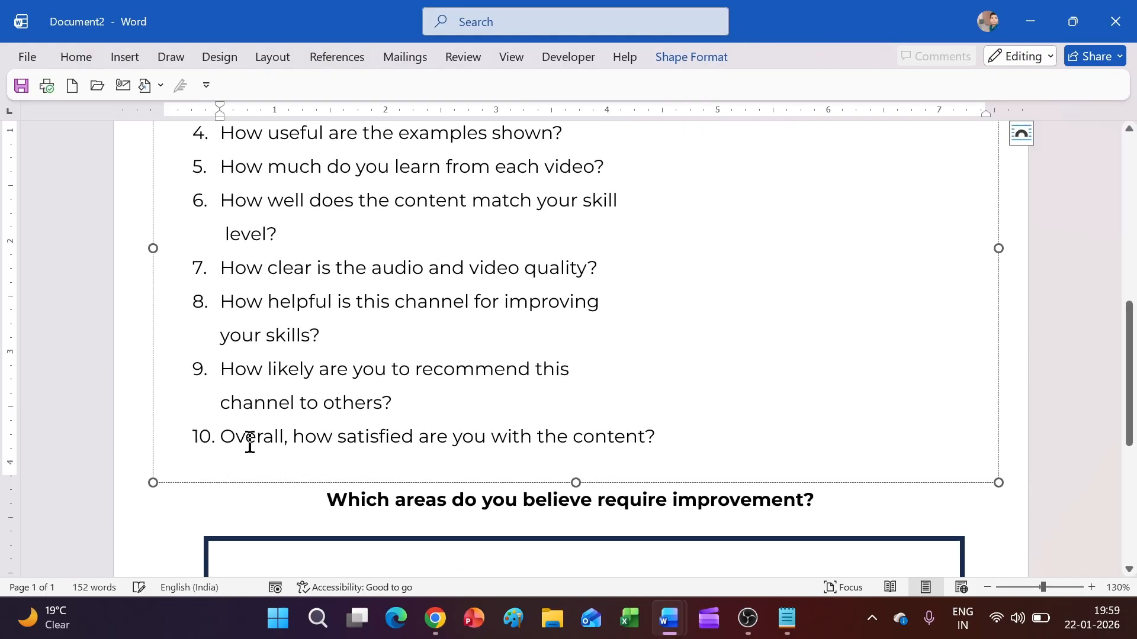
scroll(469, 401, up, 10)
click(1078, 368)
scroll(1078, 368, down, 2)
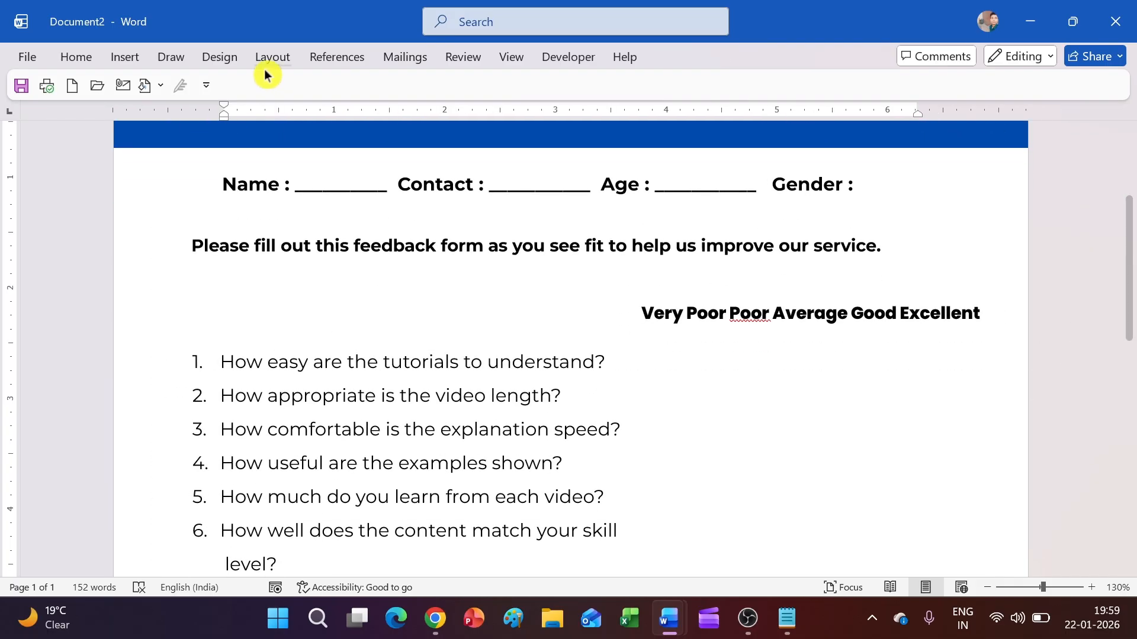
Step: Draw a small rounded rectangle under Very Poor and remove the extra space in the rating labels
click(124, 57)
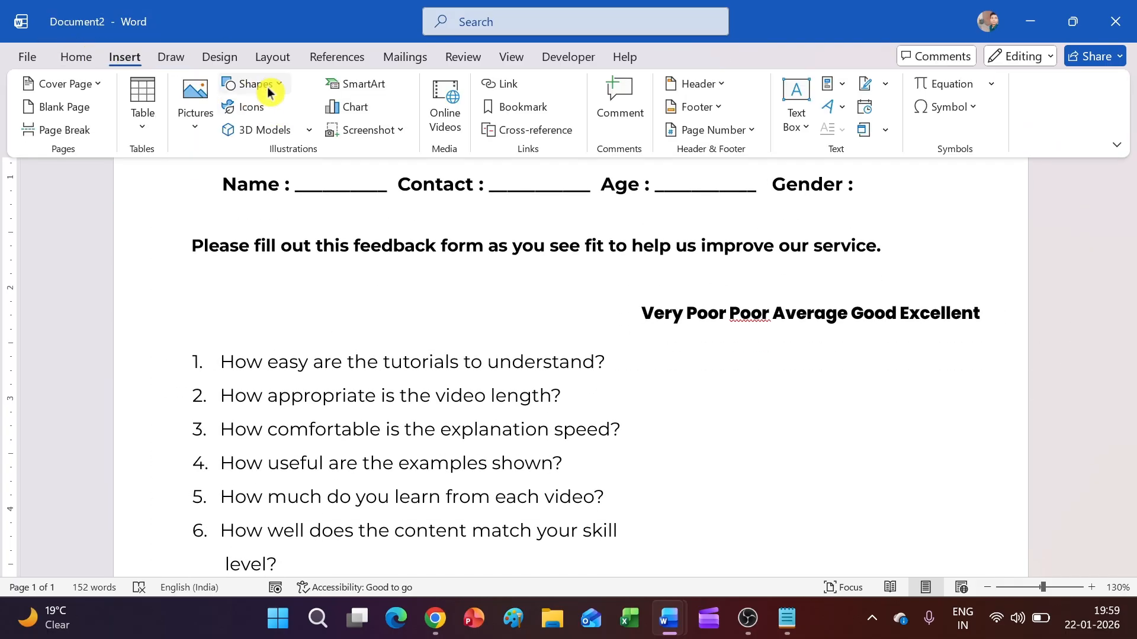
click(260, 84)
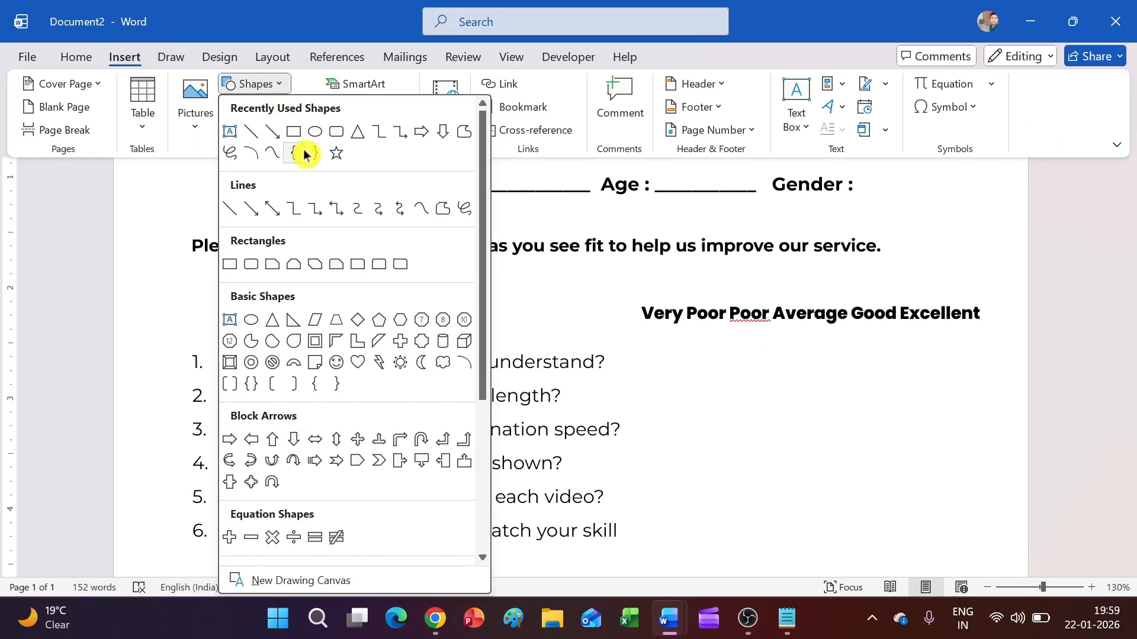
click(335, 133)
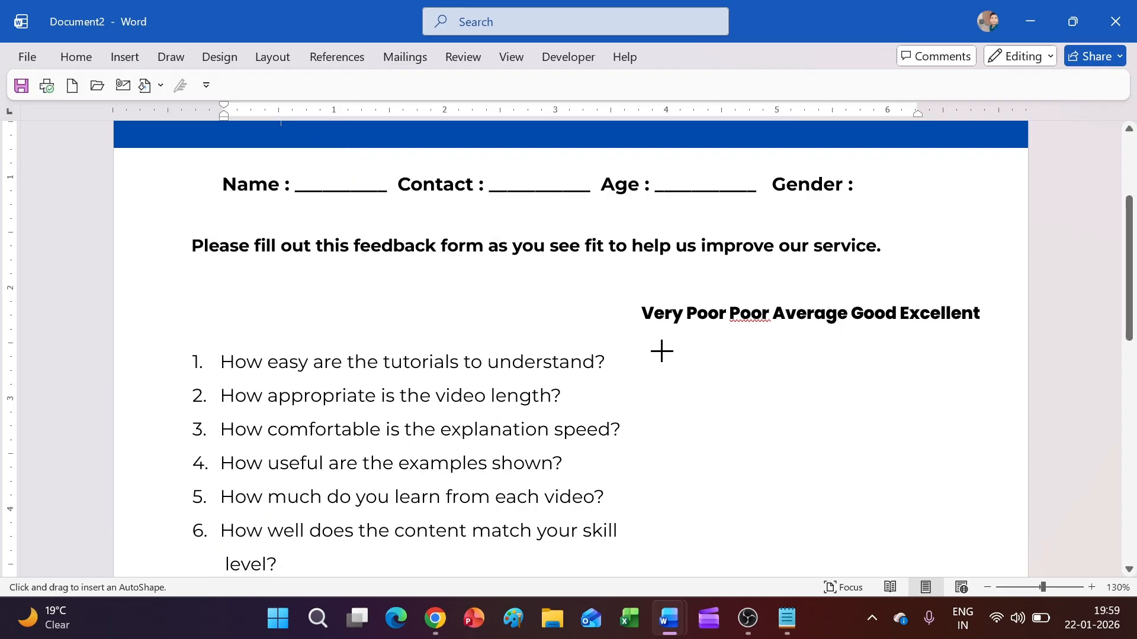
drag(654, 351, 699, 368)
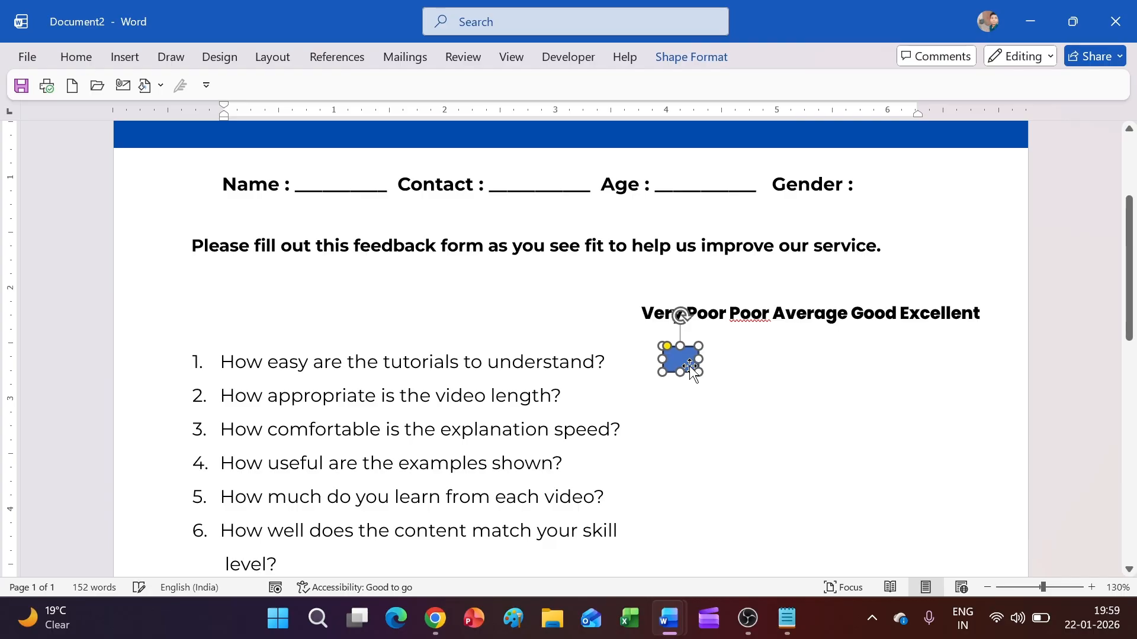
click(727, 311)
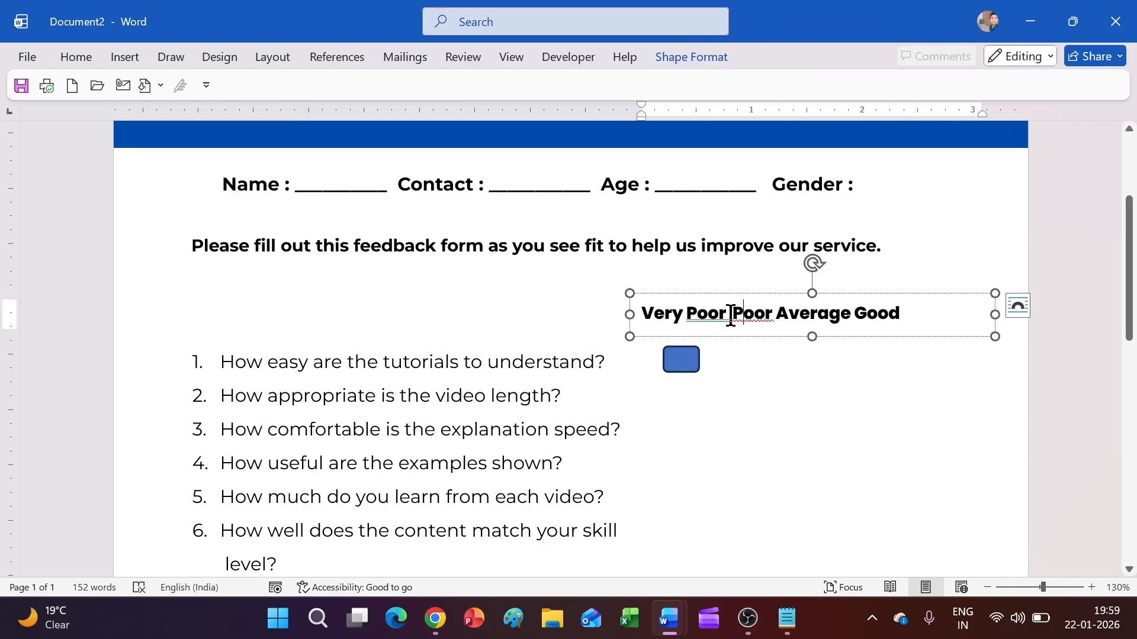
key(BackSpace)
Step: Give the rounded box No Fill and a 2¼ pt outline
click(681, 359)
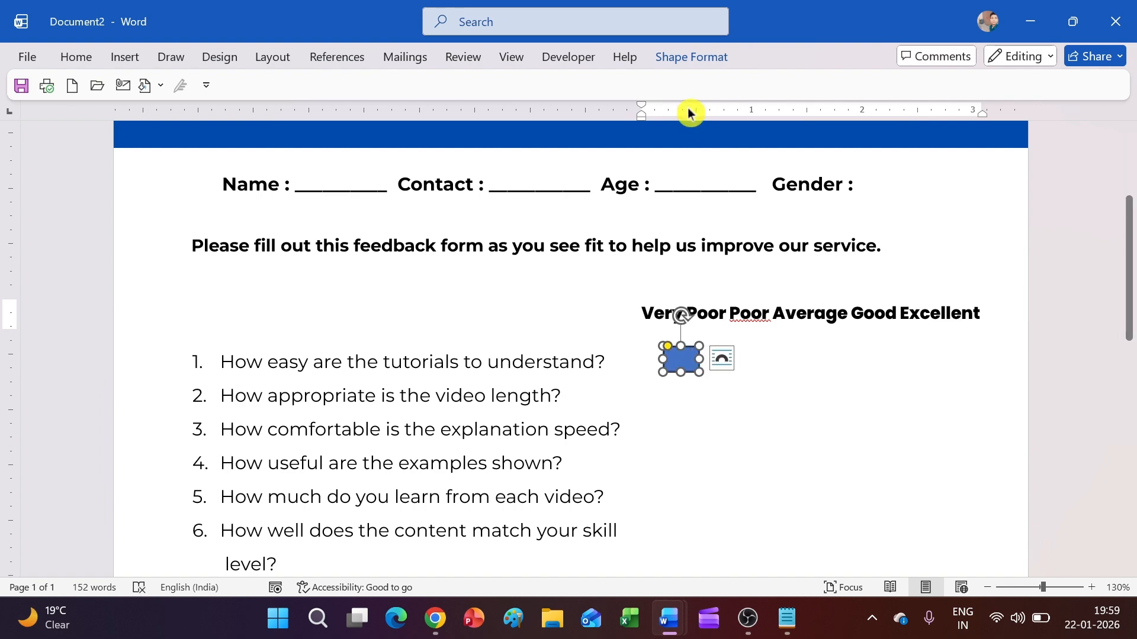
click(673, 67)
click(296, 84)
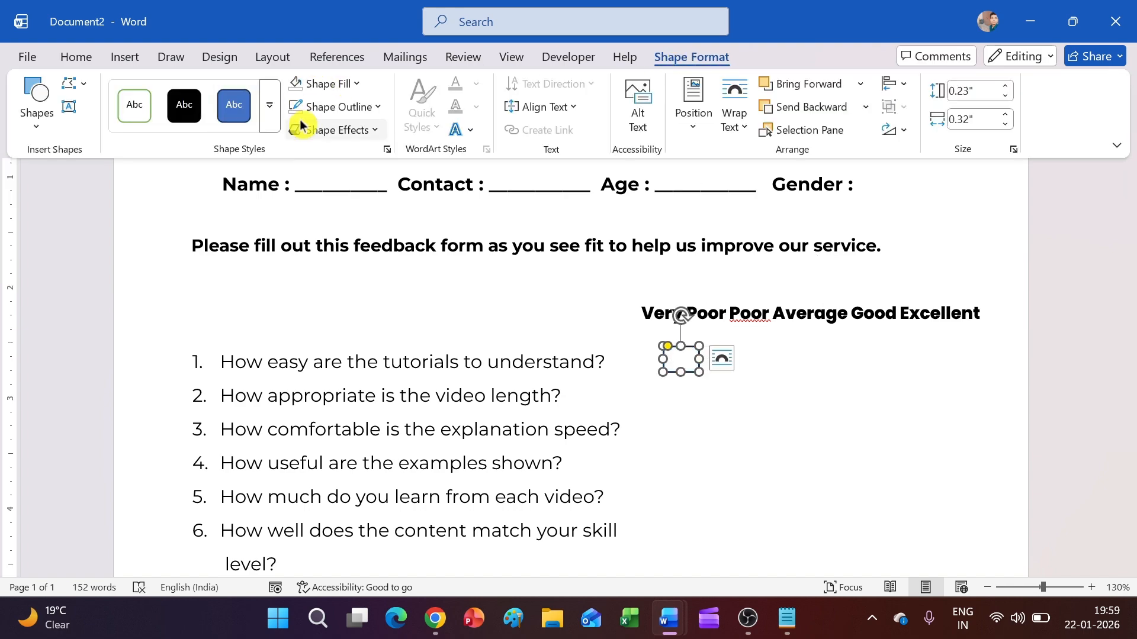
click(349, 108)
mouse_move(355, 497)
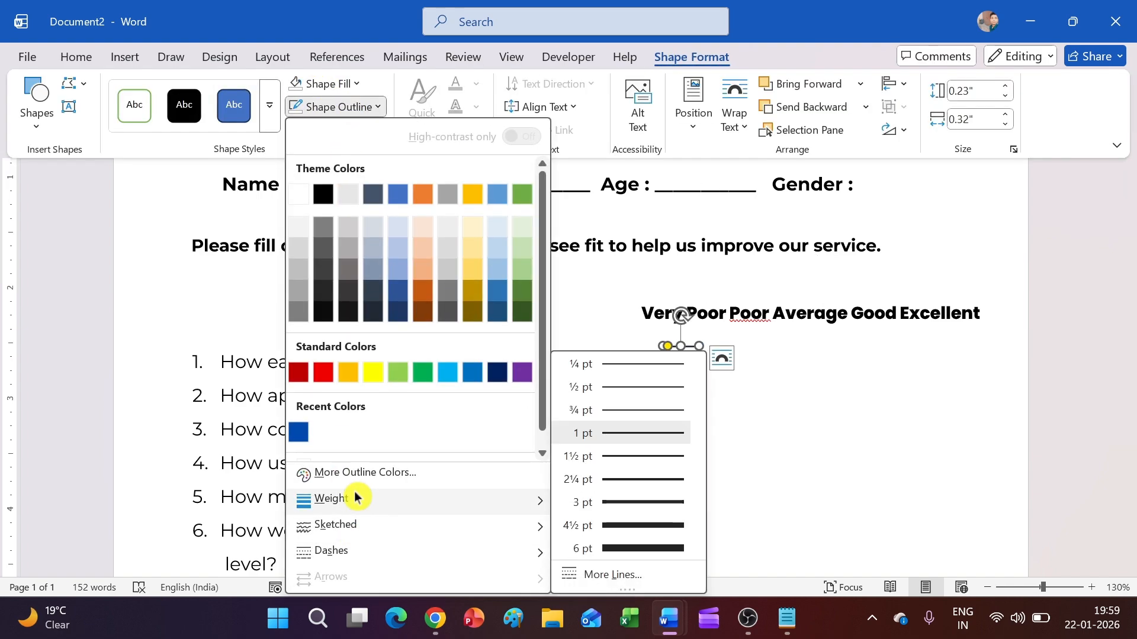
click(630, 486)
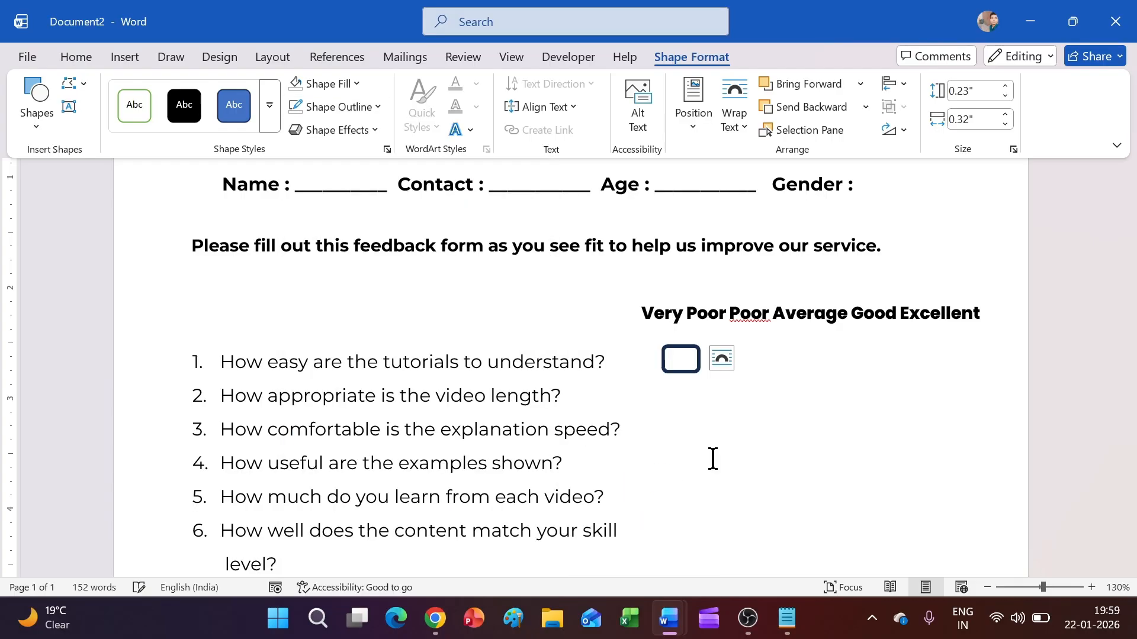
click(769, 441)
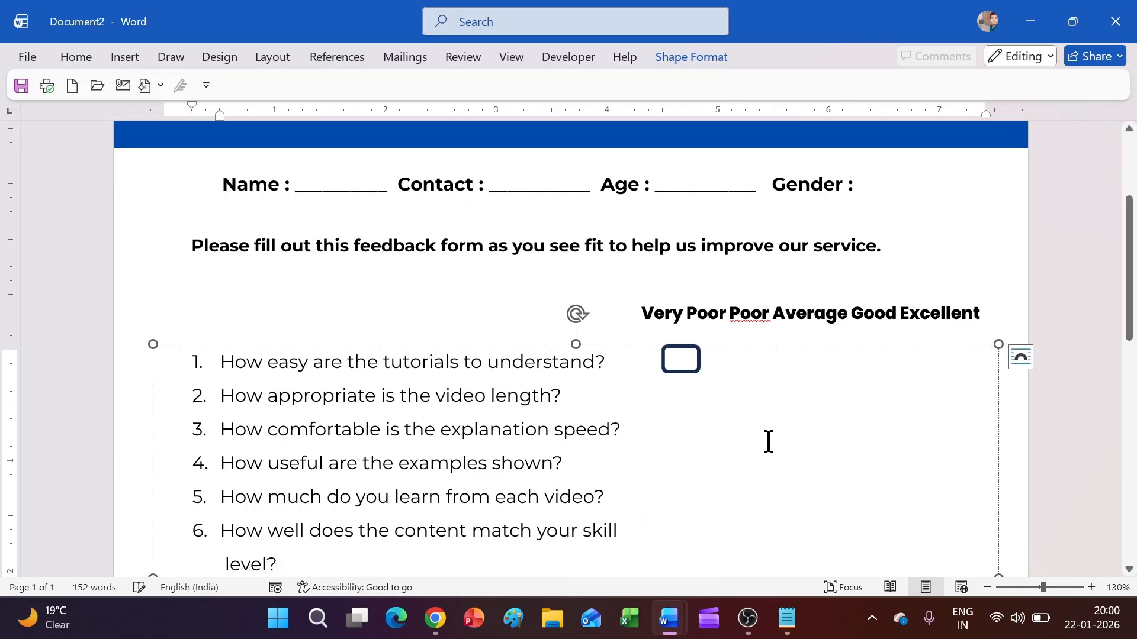
Step: Position the rounded box and duplicate it into copies under the rating labels
click(676, 371)
drag(686, 372, 948, 367)
key(ctrl+d)
key(ctrl+d)
key(ctrl+d)
click(916, 408)
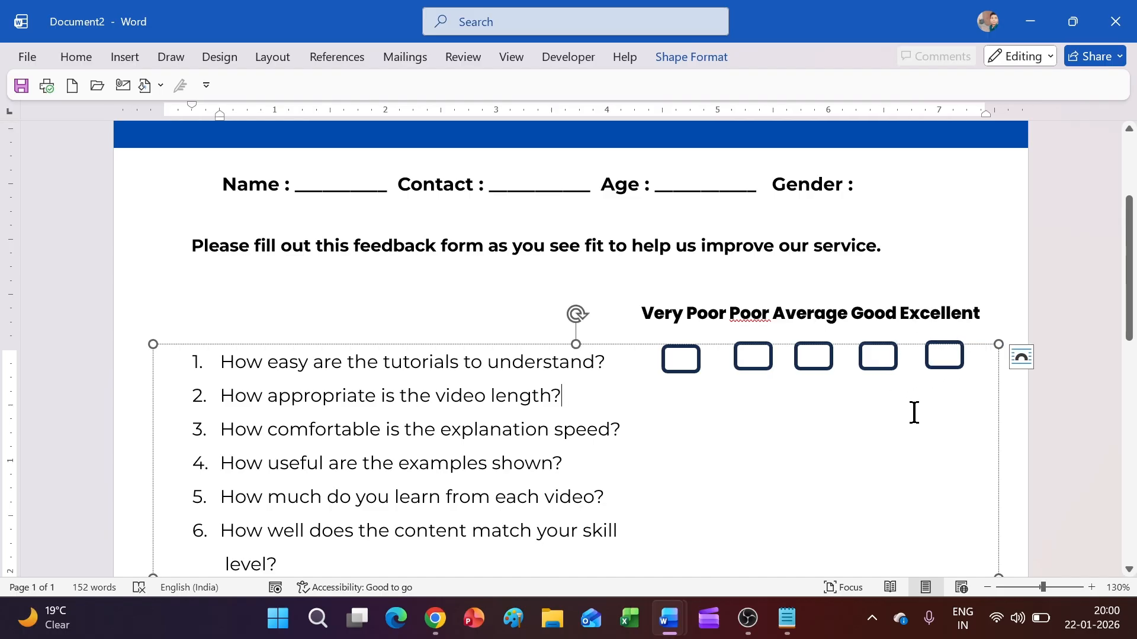
scroll(916, 408, up, 4)
Step: Nudge the Poor box down, then check the Average, Good and Excellent boxes for alignment
click(821, 363)
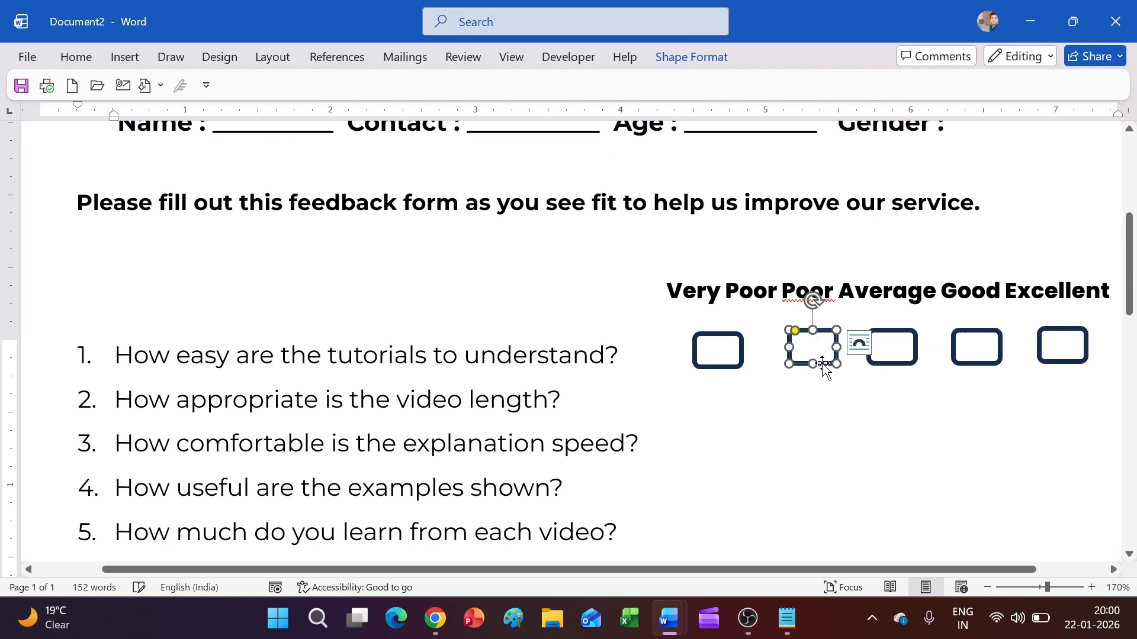
key(Down)
key(Down)
key(Down)
click(804, 414)
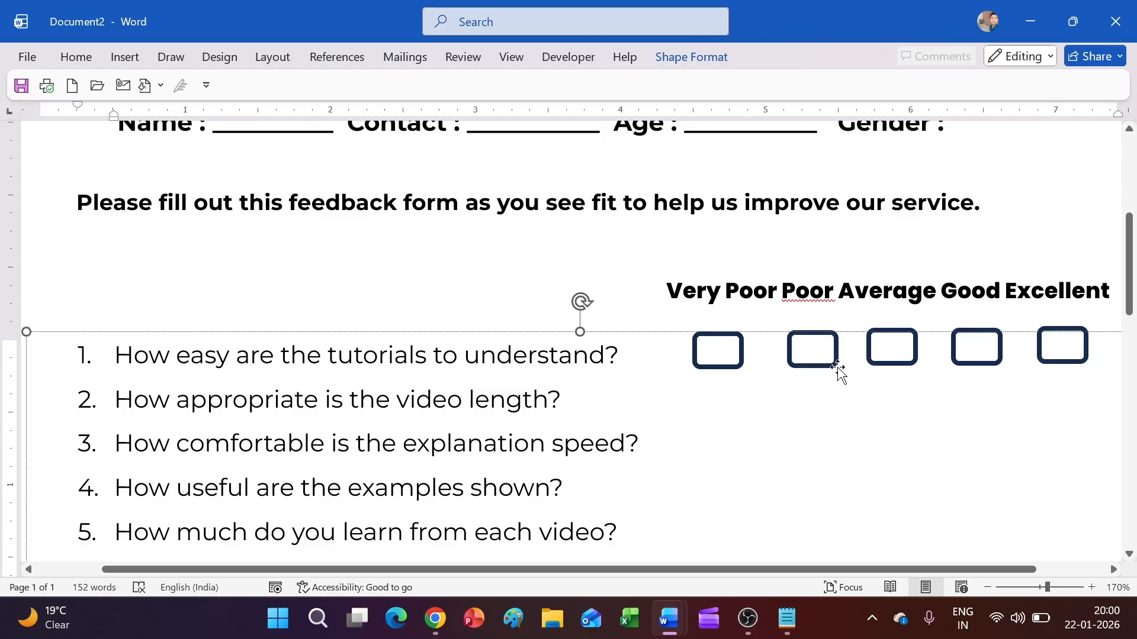
click(895, 367)
click(893, 426)
click(900, 368)
click(911, 408)
click(978, 363)
click(977, 401)
click(1053, 358)
click(1048, 406)
click(1057, 364)
click(1029, 423)
ctrl+scroll(1026, 419, down, 7)
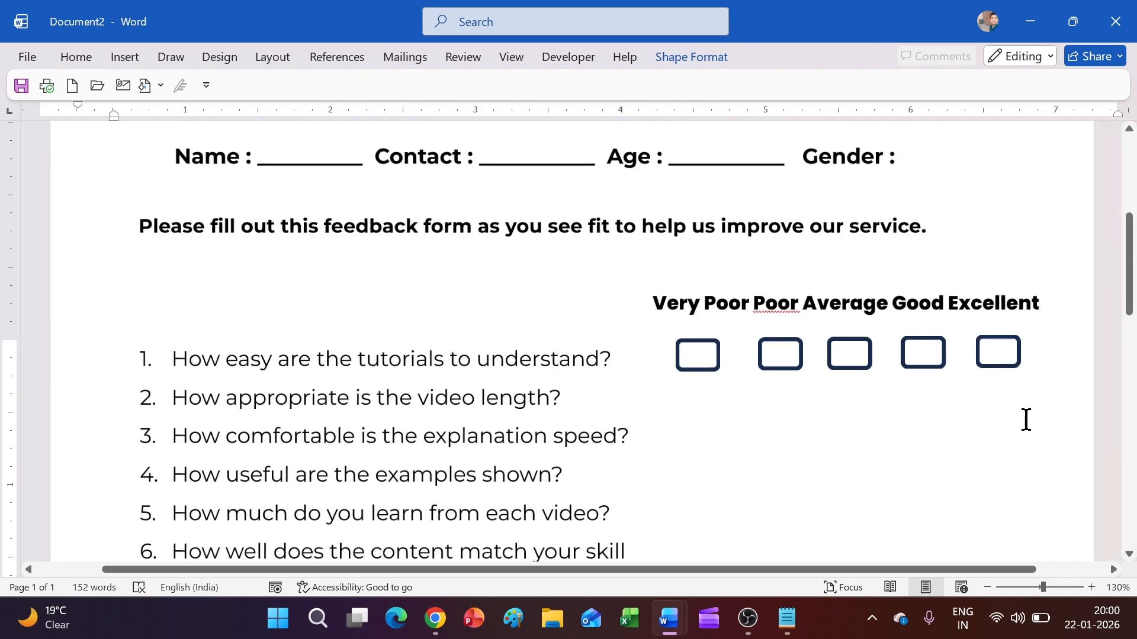
scroll(935, 401, down, 1)
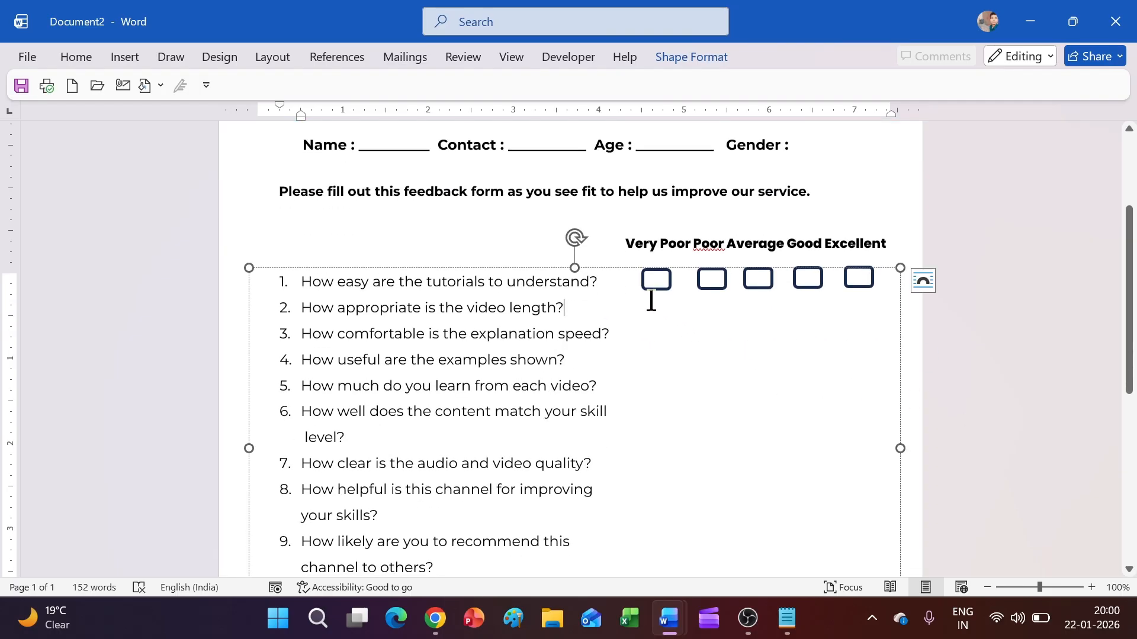
Step: Set the question text to 2.0 line spacing
key(ctrl+a)
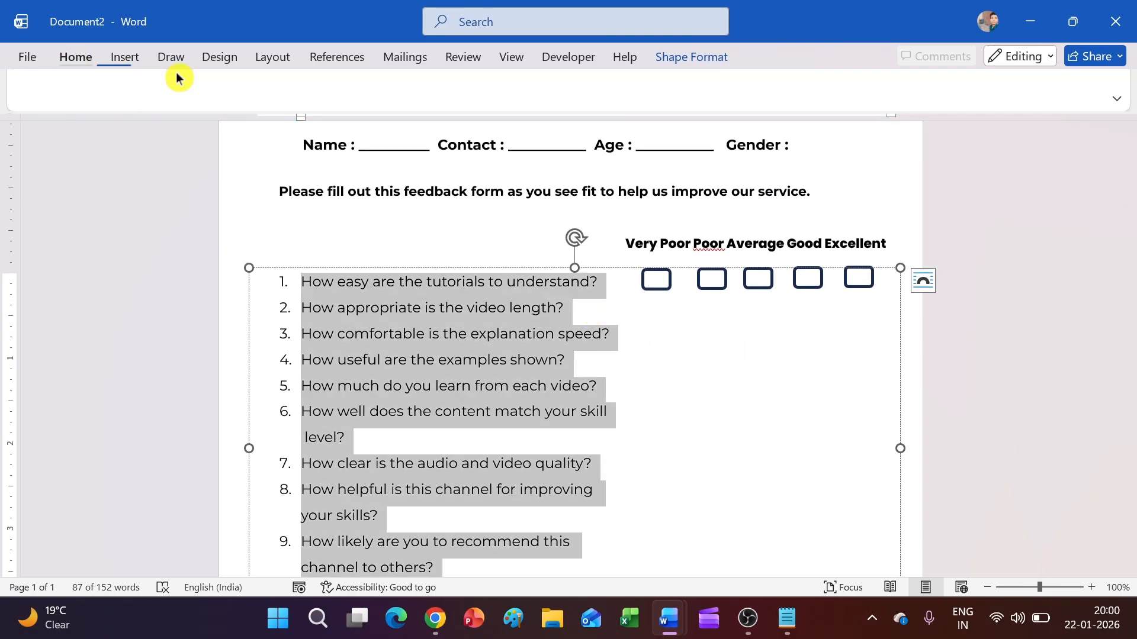
click(75, 56)
click(489, 123)
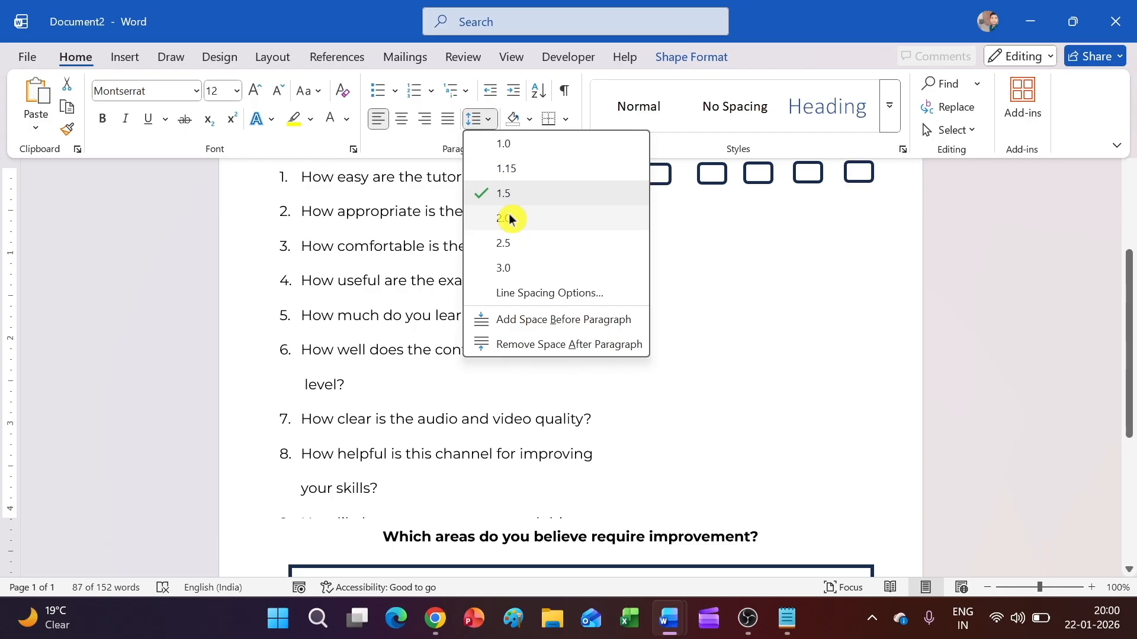
click(510, 219)
scroll(519, 261, up, 2)
scroll(538, 286, down, 2)
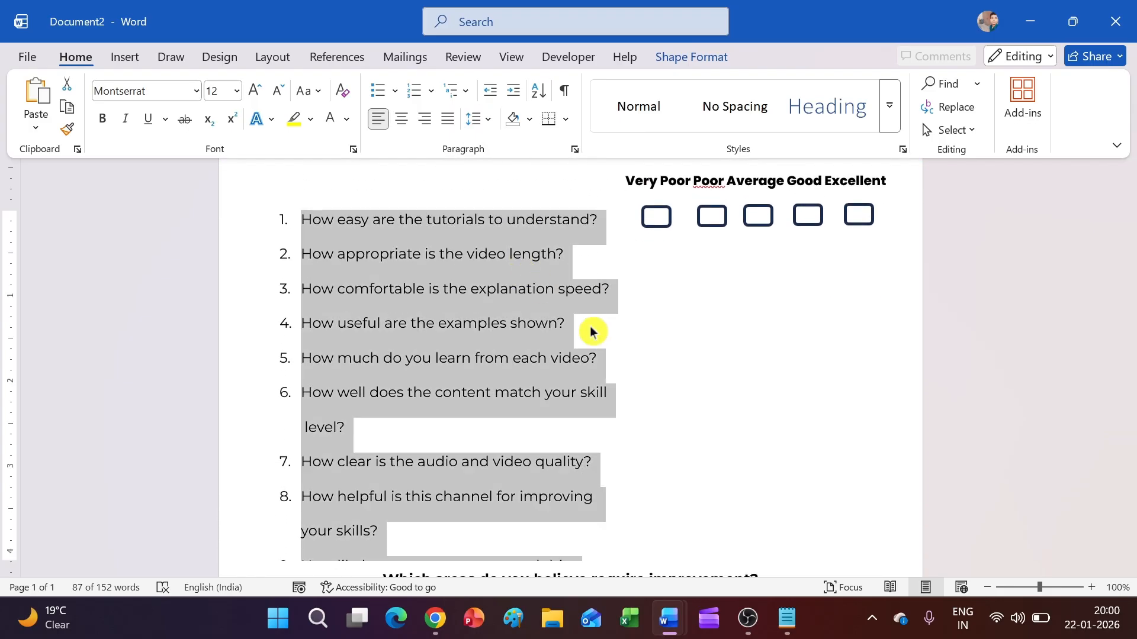
key(ctrl+F1)
click(670, 362)
scroll(670, 358, up, 1)
scroll(670, 358, down, 3)
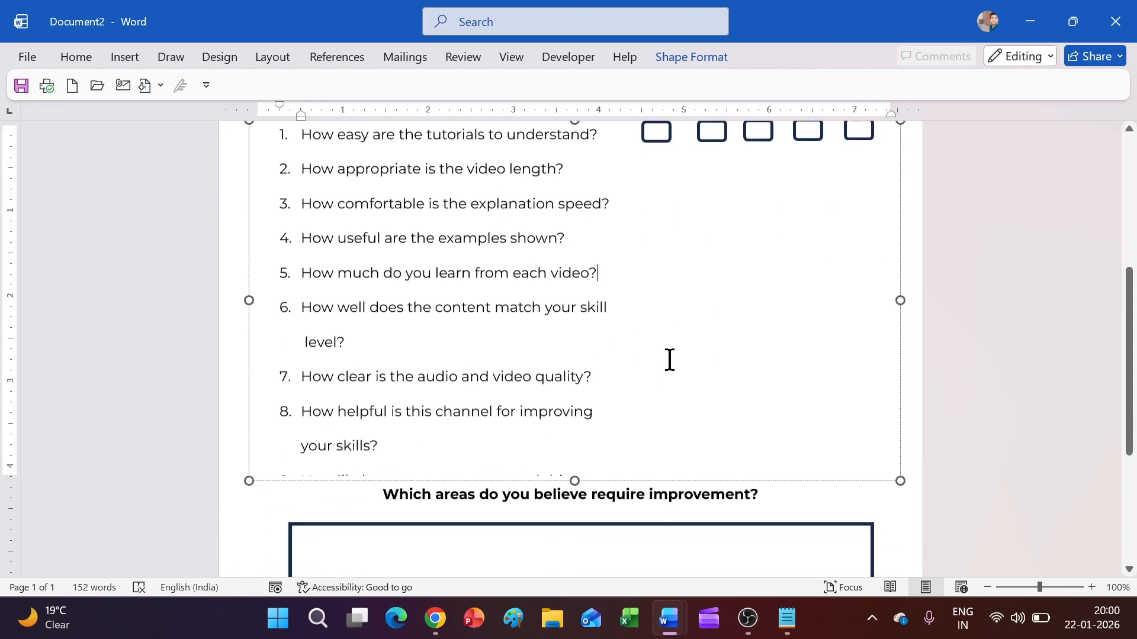
scroll(577, 419, down, 5)
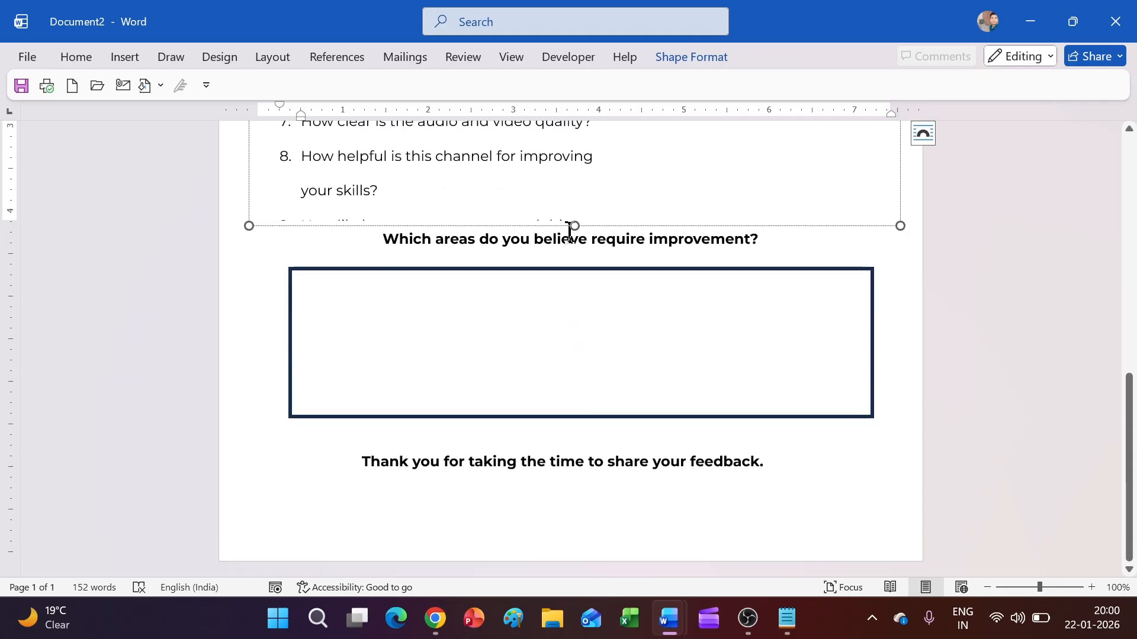
Step: Extend the questions box, shrink the questions to size 11, and rejoin 'level?' onto question 6
drag(577, 226, 577, 324)
scroll(578, 318, up, 5)
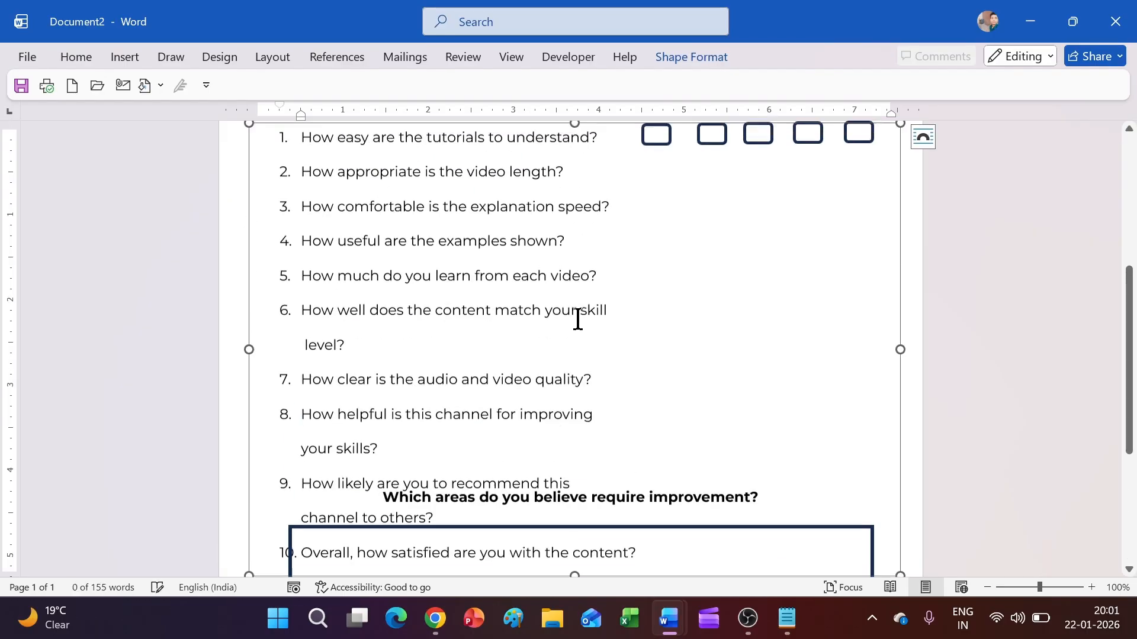
key(ctrl+a)
click(76, 56)
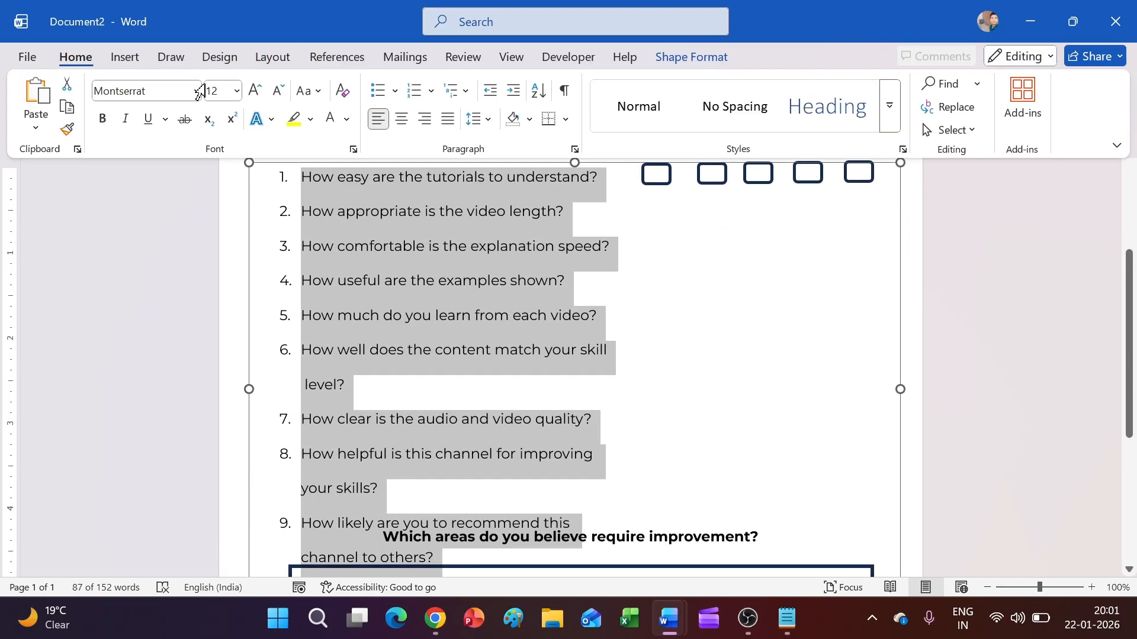
click(278, 90)
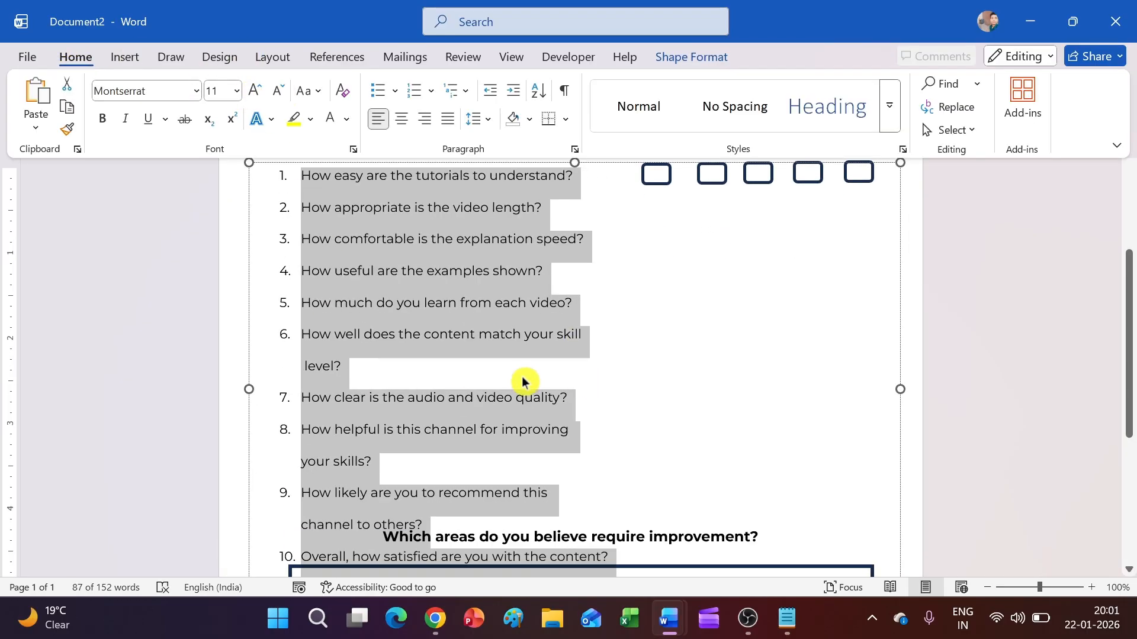
click(306, 368)
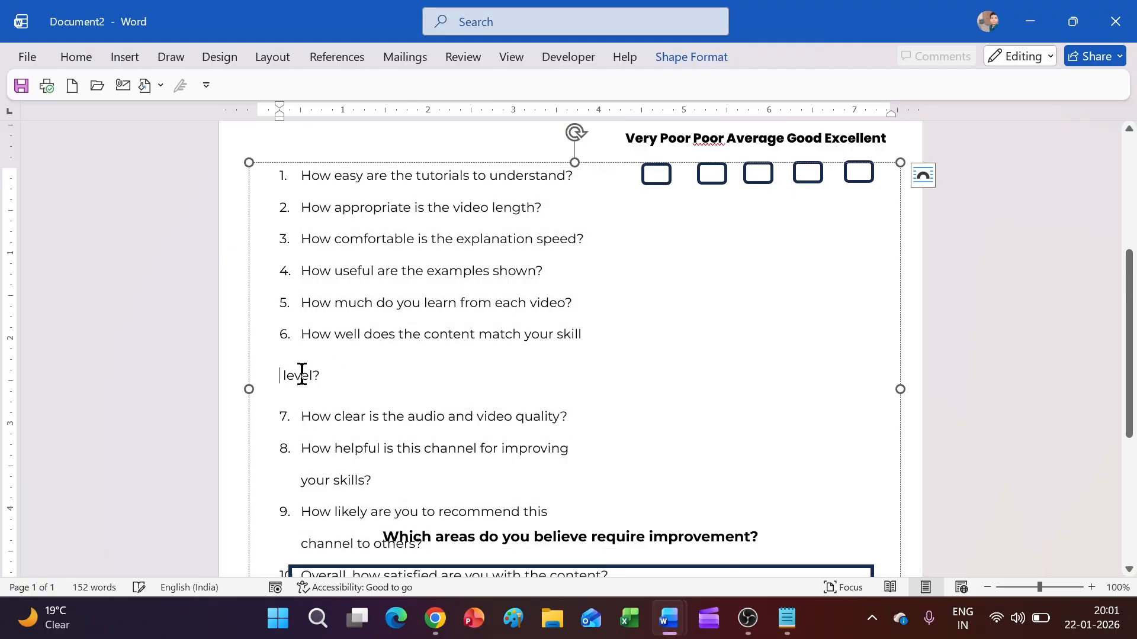
key(BackSpace)
Step: Shorten the comment box rectangle and move the improvement heading below question 10
scroll(391, 366, down, 1)
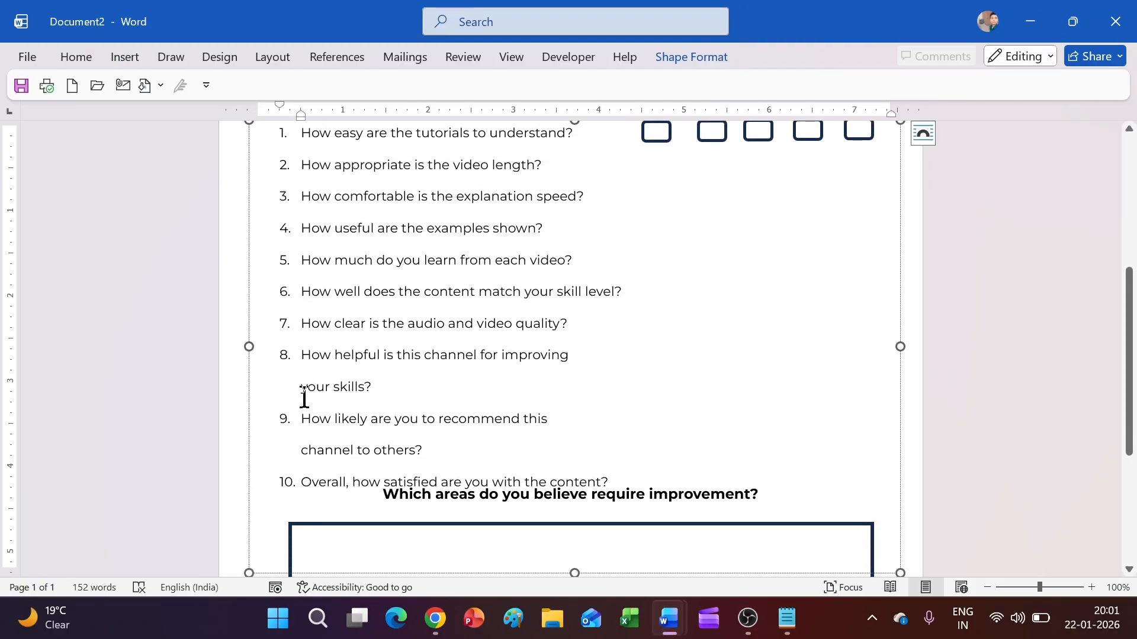
scroll(303, 395, down, 2)
scroll(605, 461, down, 3)
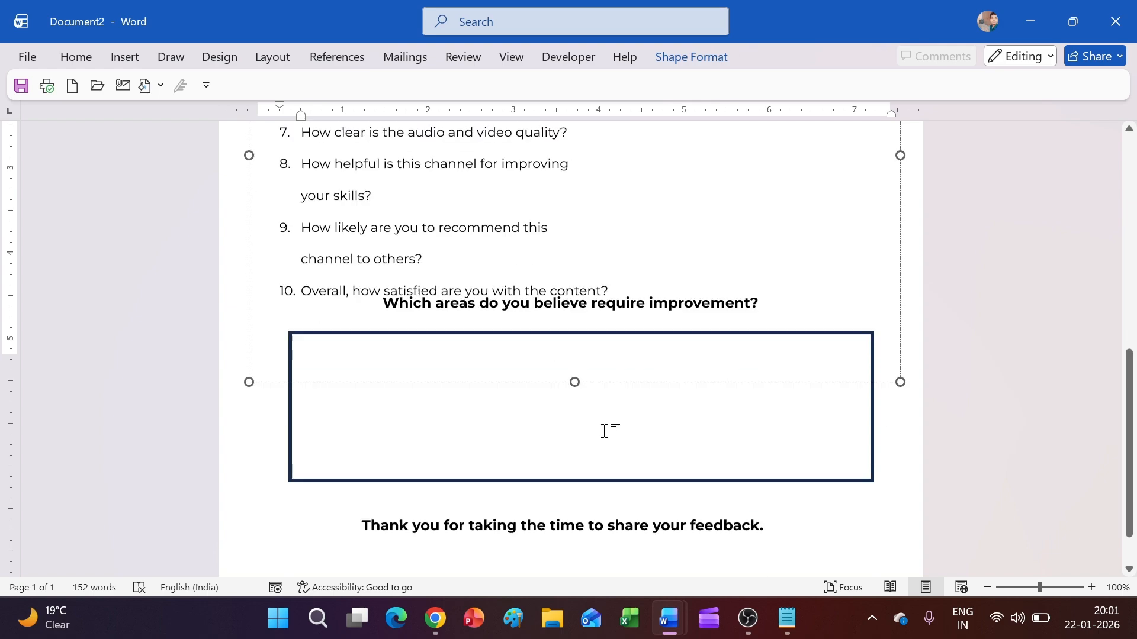
click(584, 460)
drag(580, 459, 581, 439)
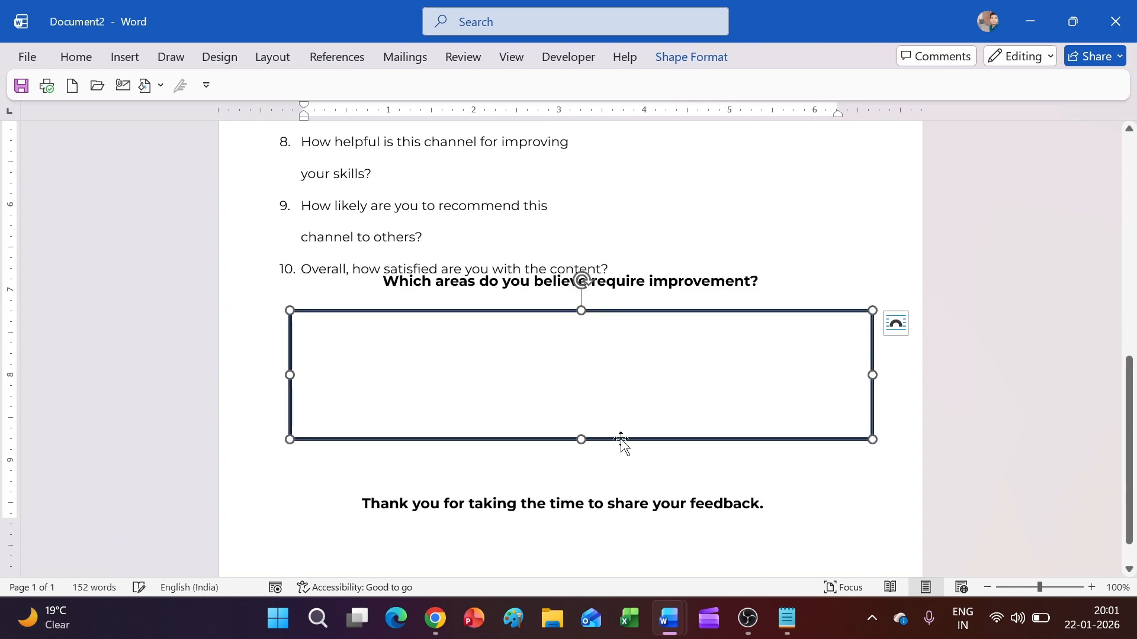
click(602, 286)
drag(649, 304, 649, 332)
scroll(643, 327, up, 6)
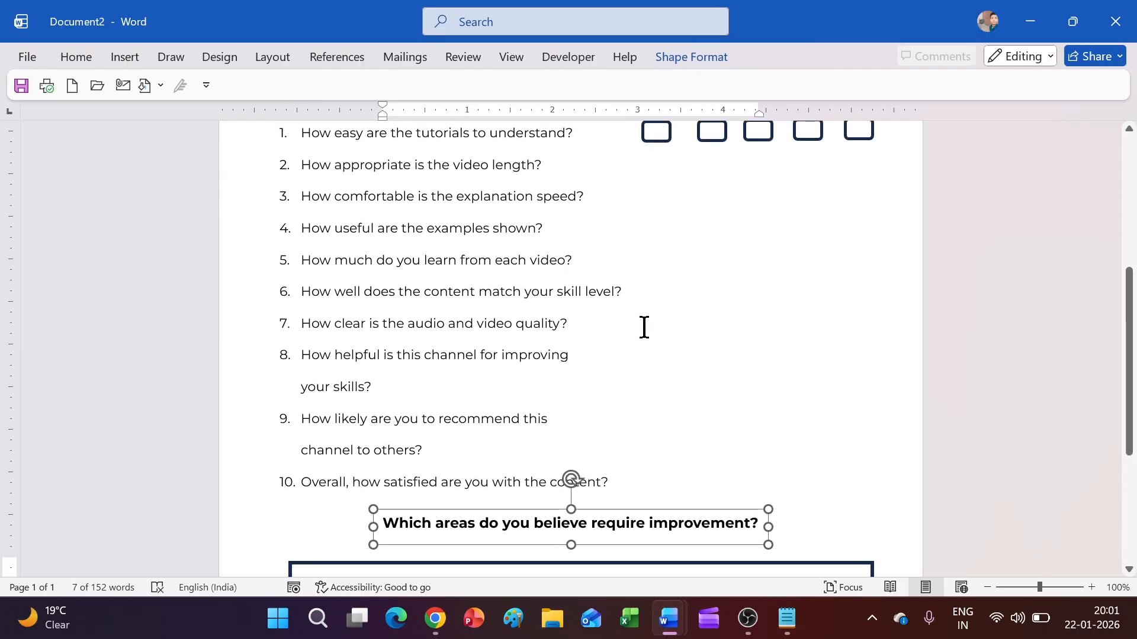
Step: Group question 1's five rounded rating boxes into one row object, then duplicate it with Ctrl+D
click(662, 302)
click(667, 297)
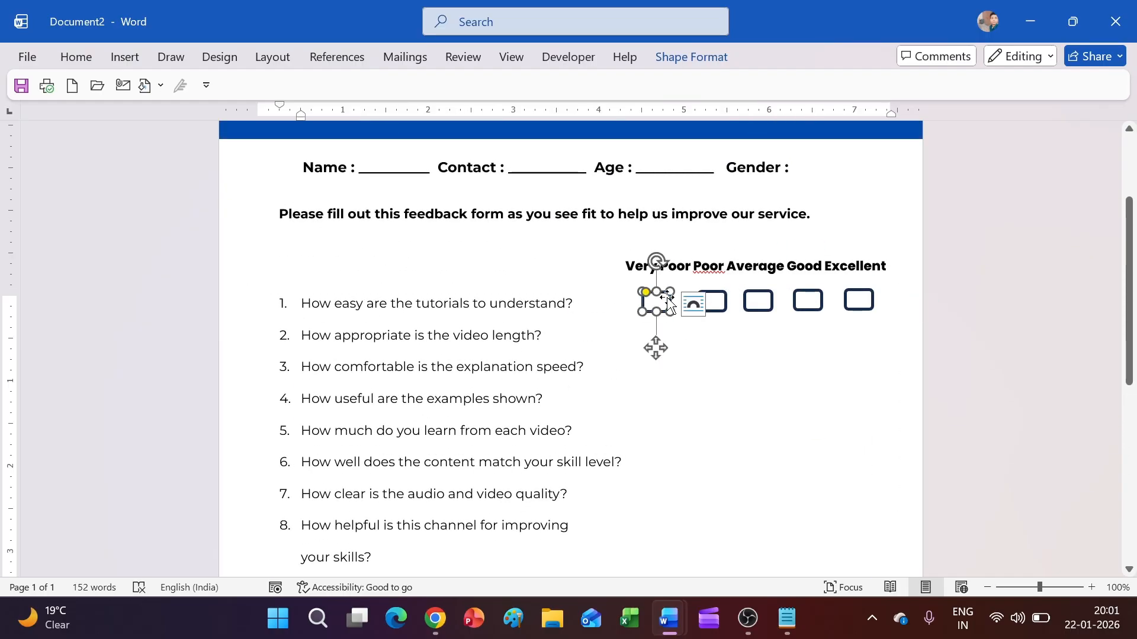
shift+click(727, 298)
shift+click(743, 299)
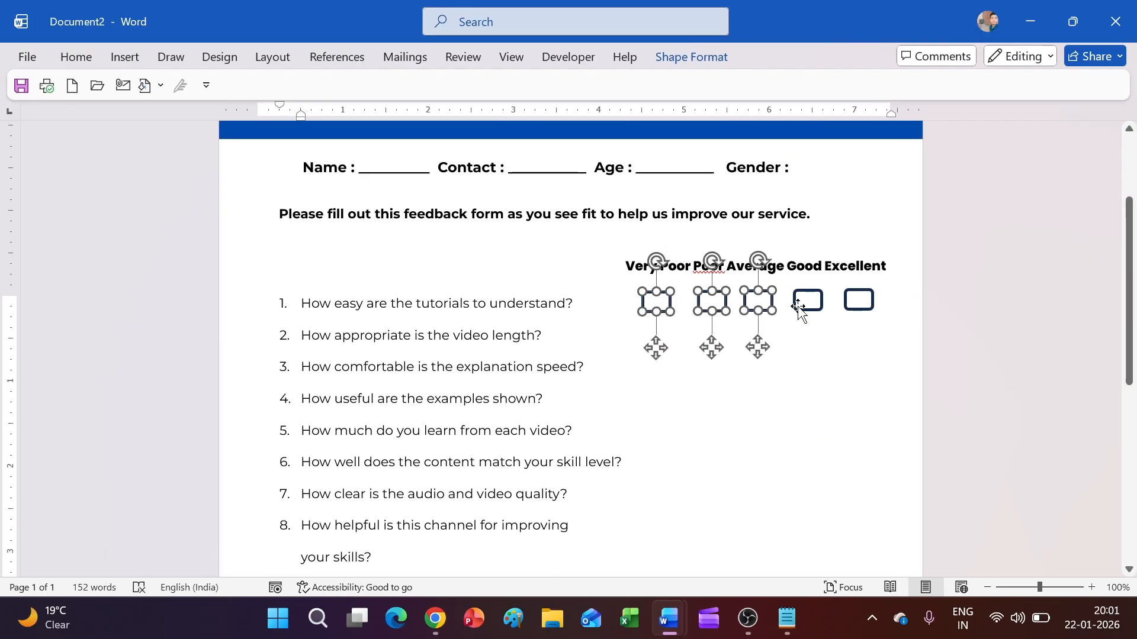
shift+click(792, 299)
shift+click(843, 303)
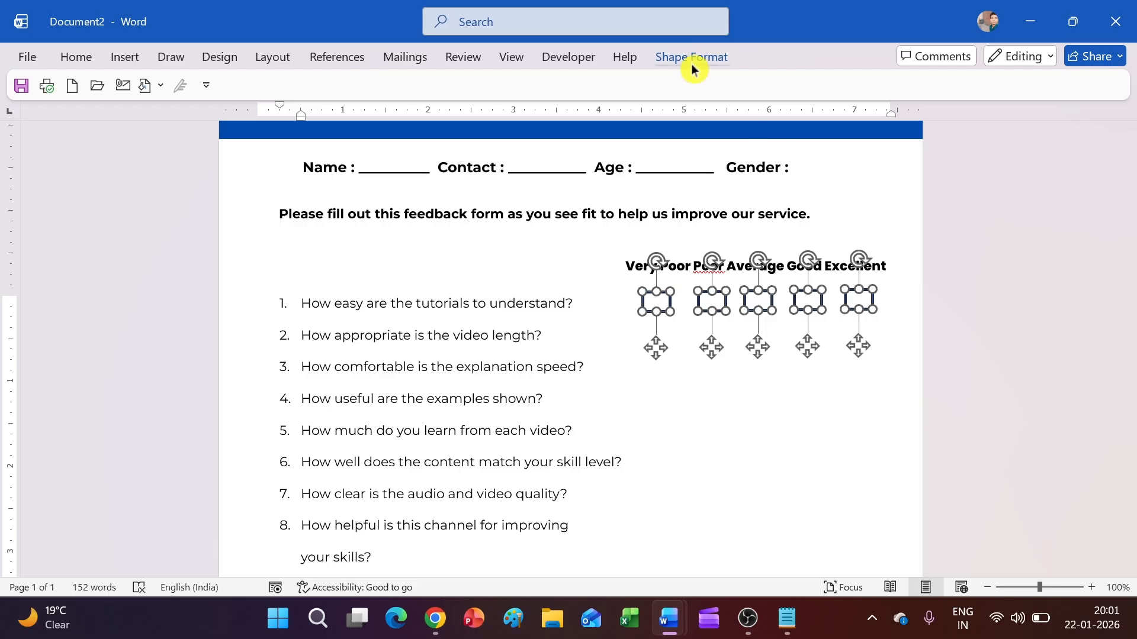
click(691, 57)
click(894, 106)
click(897, 134)
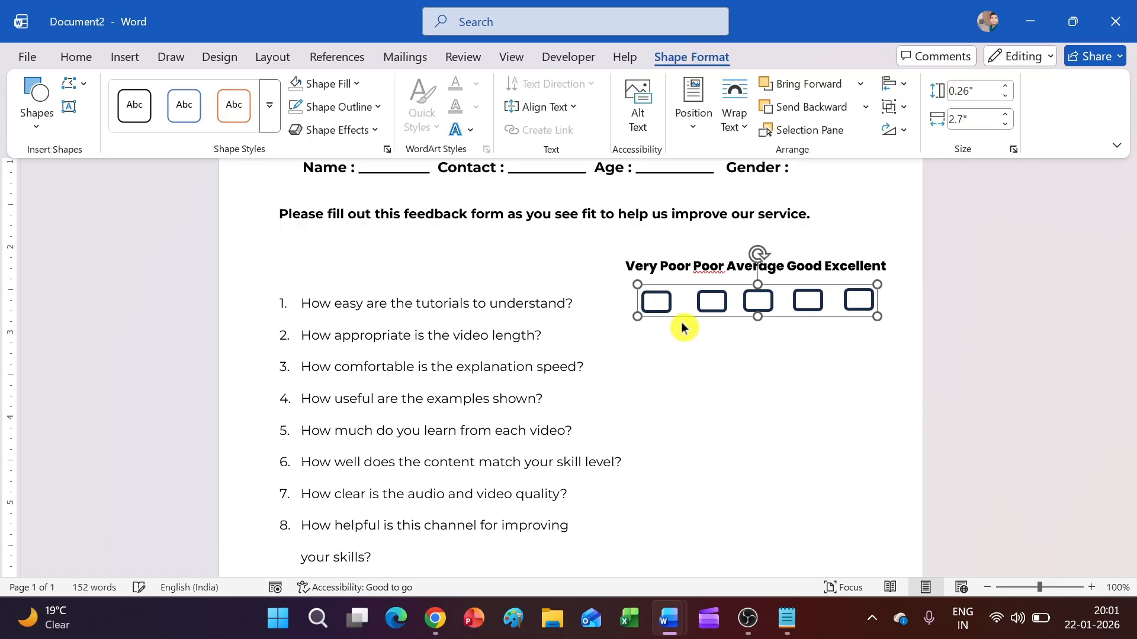
click(695, 318)
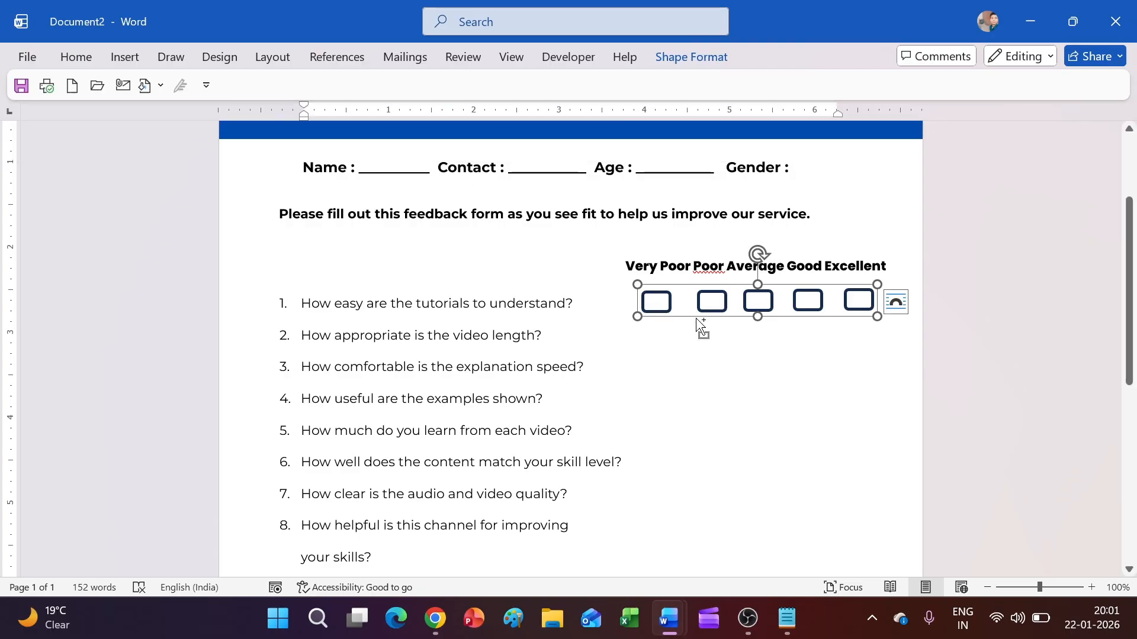
key(ctrl+d)
Step: Place duplicated rating rows beside questions 2 through 7, aligned under the first row
drag(710, 330, 694, 414)
key(ctrl+d)
key(ctrl+d)
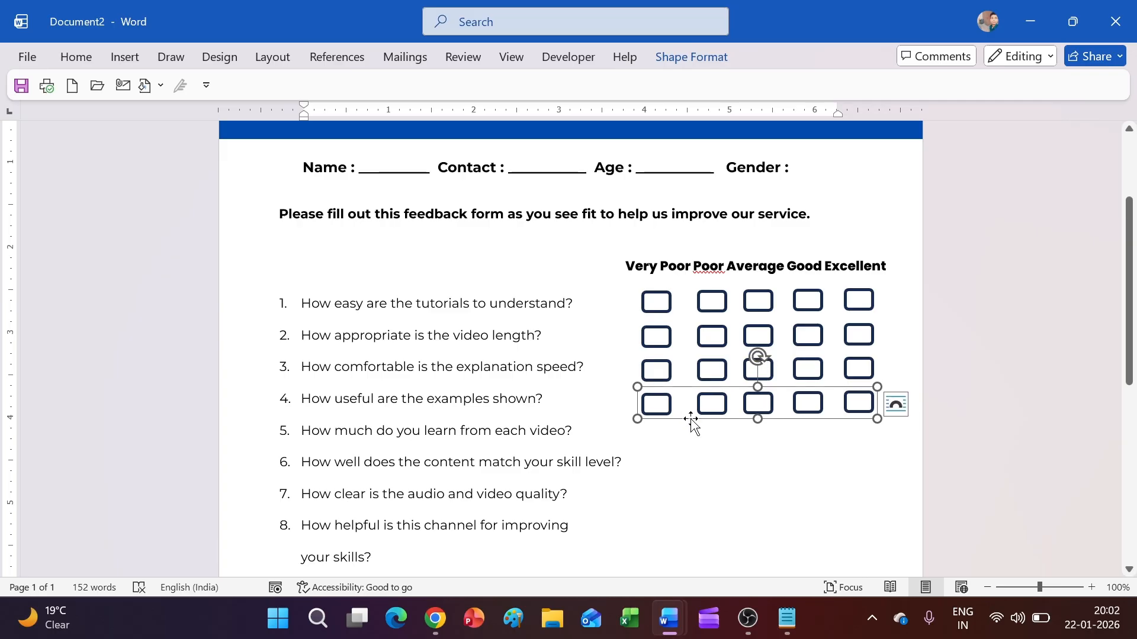
key(ctrl+d)
drag(693, 432, 688, 465)
key(ctrl+d)
key(ctrl+d)
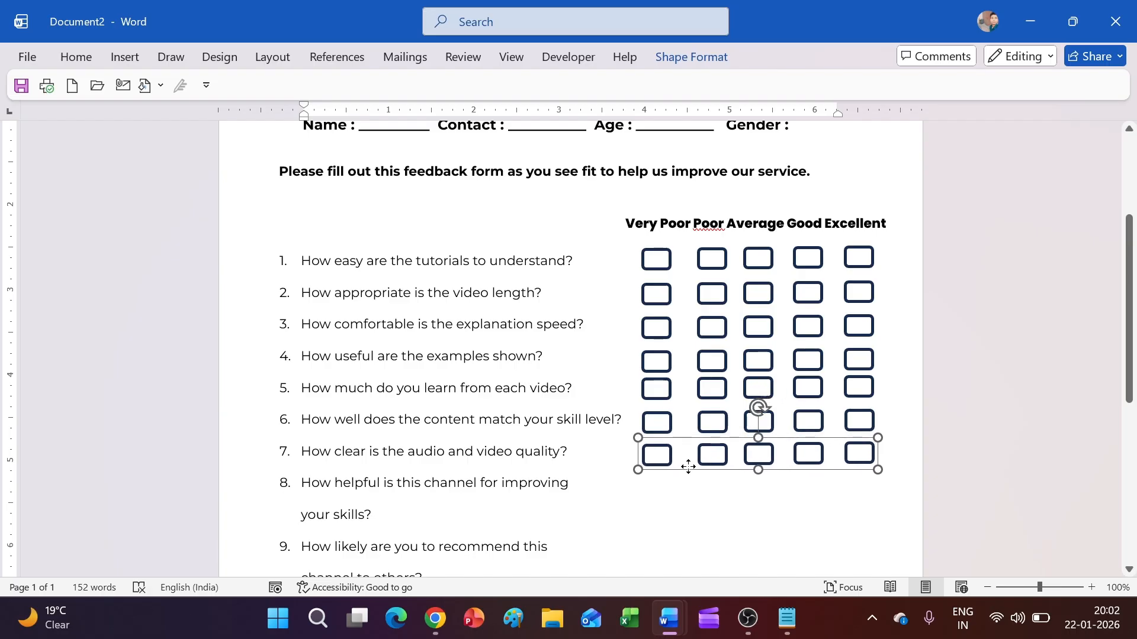
key(ctrl+d)
Step: Add aligned rating rows for the remaining lower questions, then show the form's print preview
scroll(687, 462, down, 3)
drag(735, 356, 724, 377)
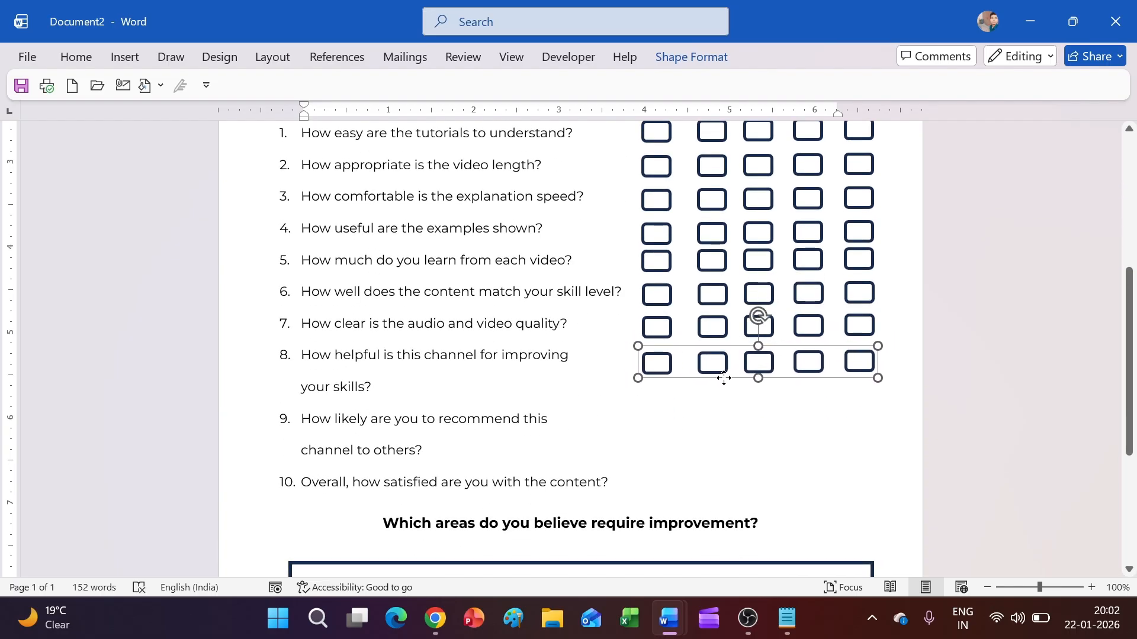
scroll(634, 351, down, 2)
drag(696, 305, 697, 403)
click(693, 312)
click(660, 335)
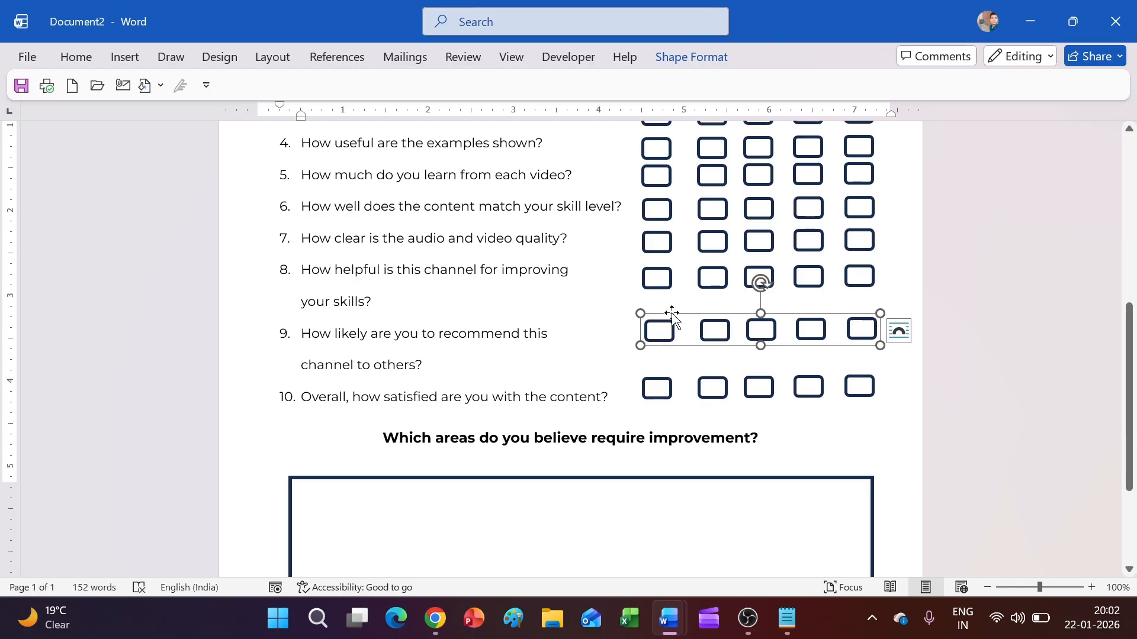
scroll(672, 314, up, 5)
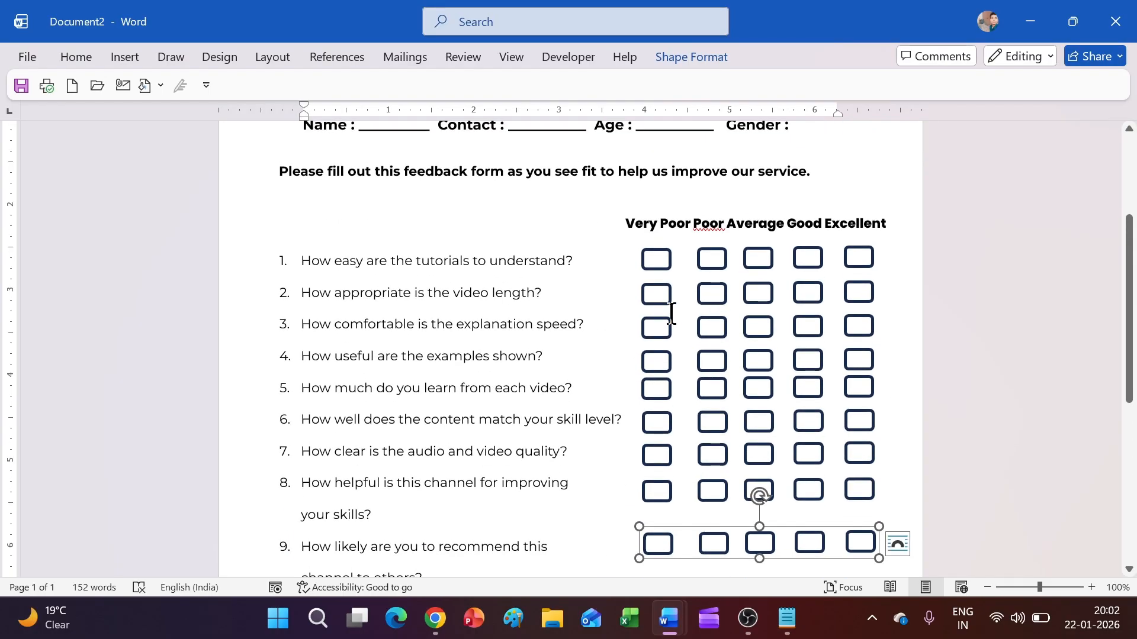
key(ctrl+p)
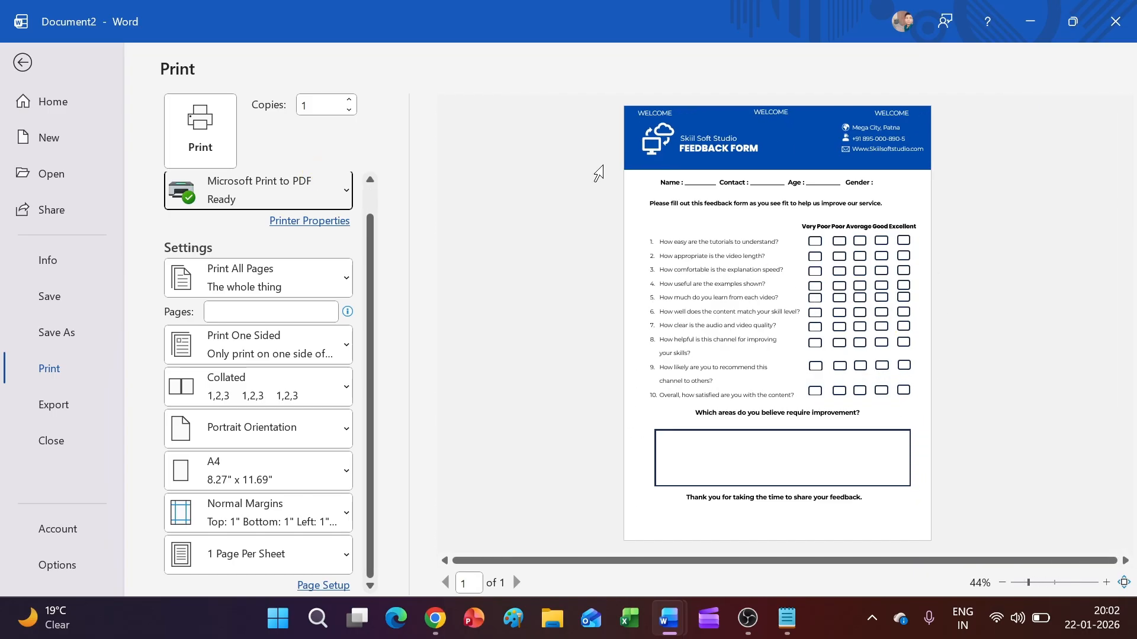
Step: Leave the print preview and scroll through the completed one-page feedback form
click(16, 63)
scroll(506, 341, up, 1)
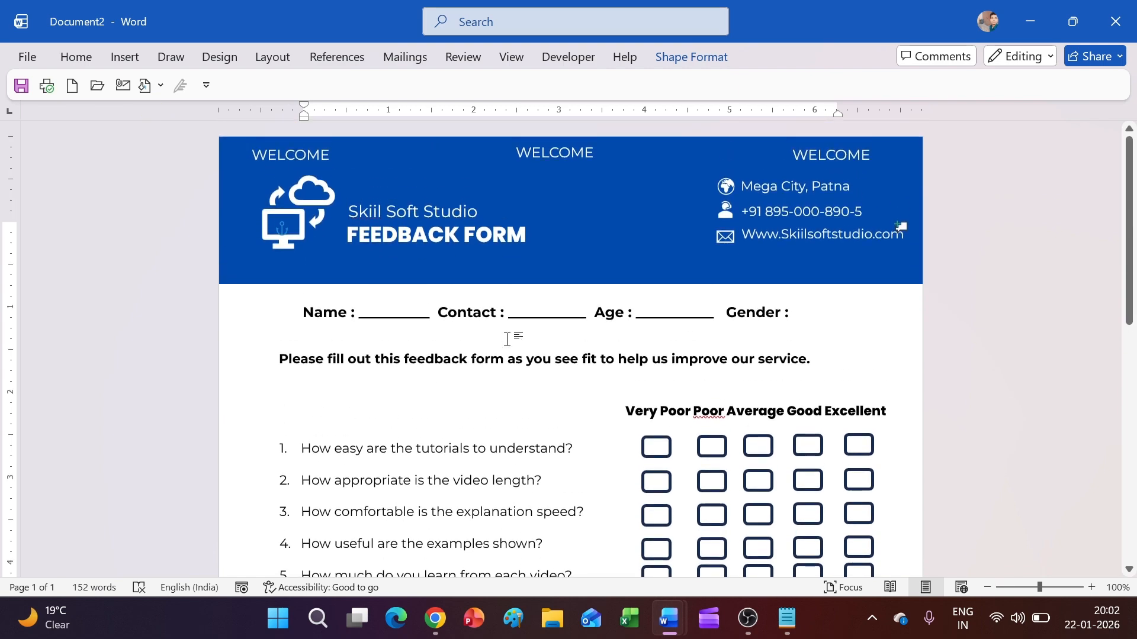
scroll(507, 335, down, 15)
scroll(530, 338, up, 1)
scroll(531, 335, down, 3)
scroll(531, 335, up, 10)
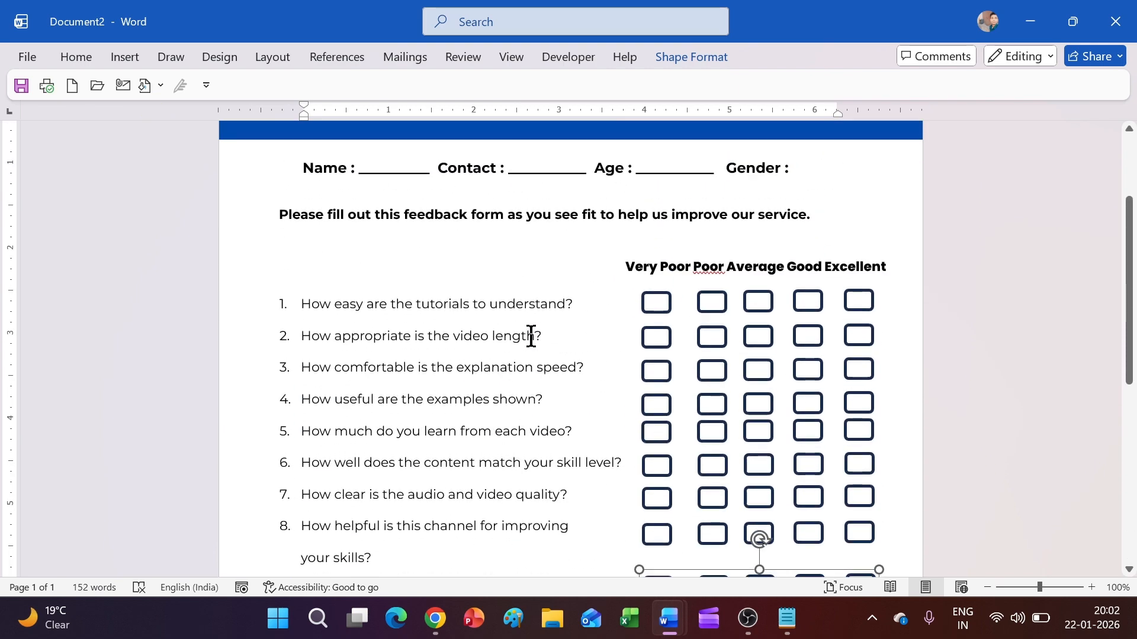
scroll(563, 332, up, 3)
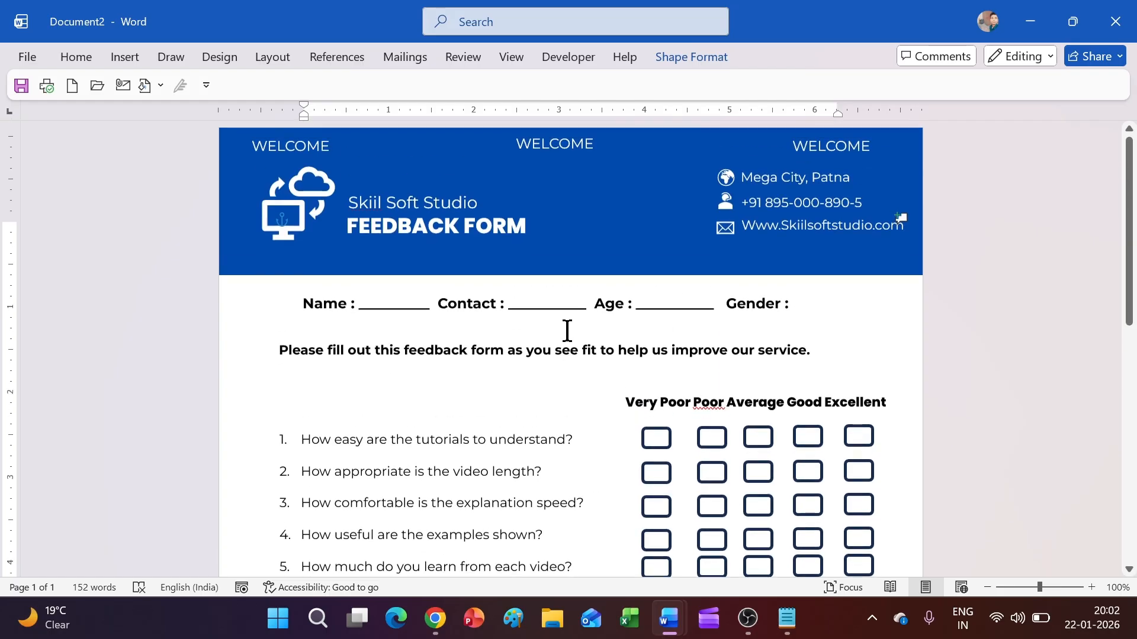